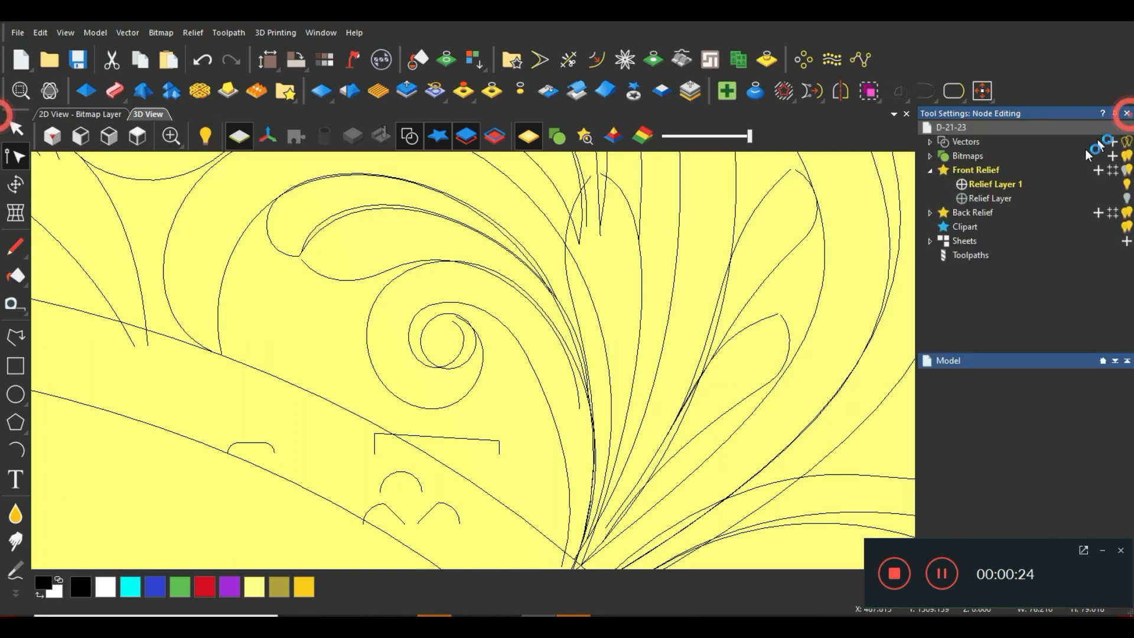
Start a Two Rail Sweep on the large spiral's two edge vectors, with the left lopsided arc as the first cross section
scroll(486, 384, "up", 2)
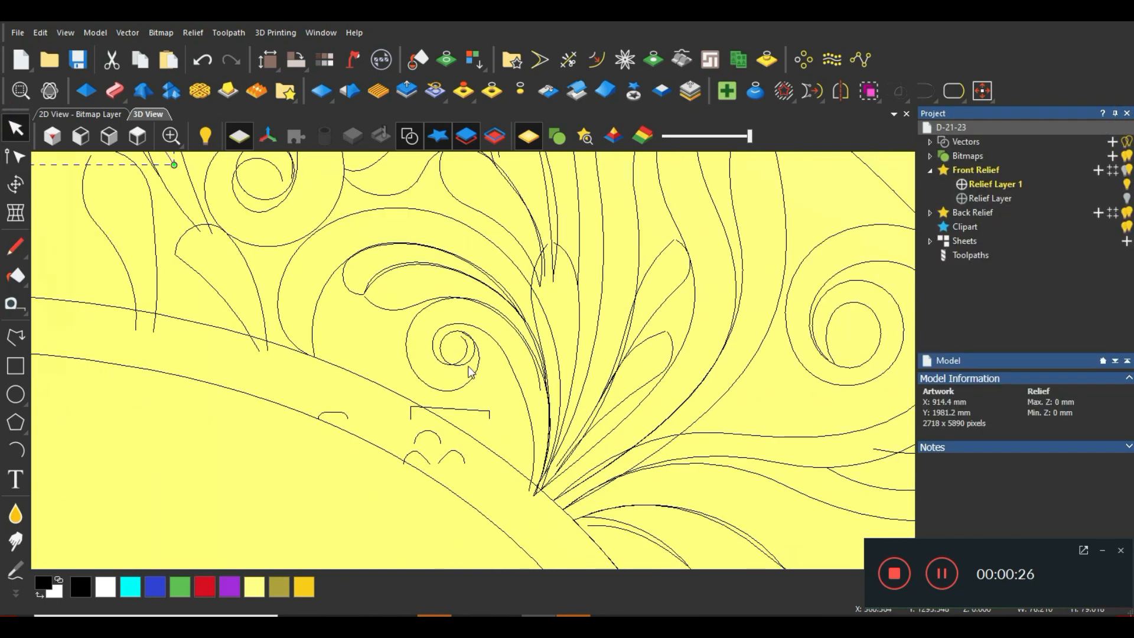
left_click(358, 366)
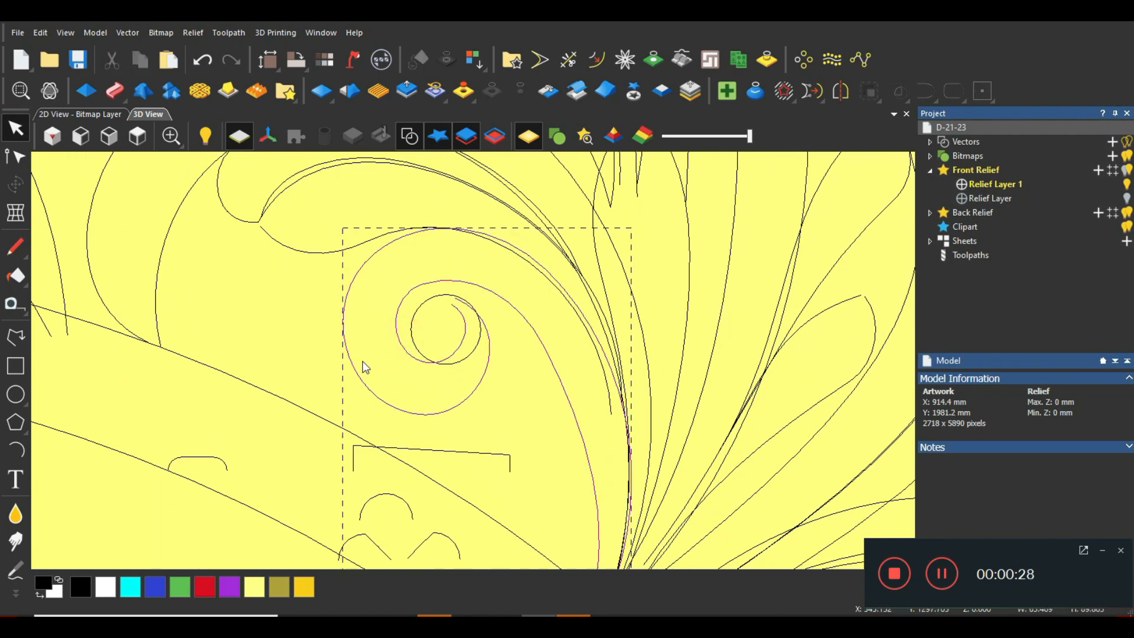
left_click(116, 93)
left_click(438, 535)
left_click(1005, 344)
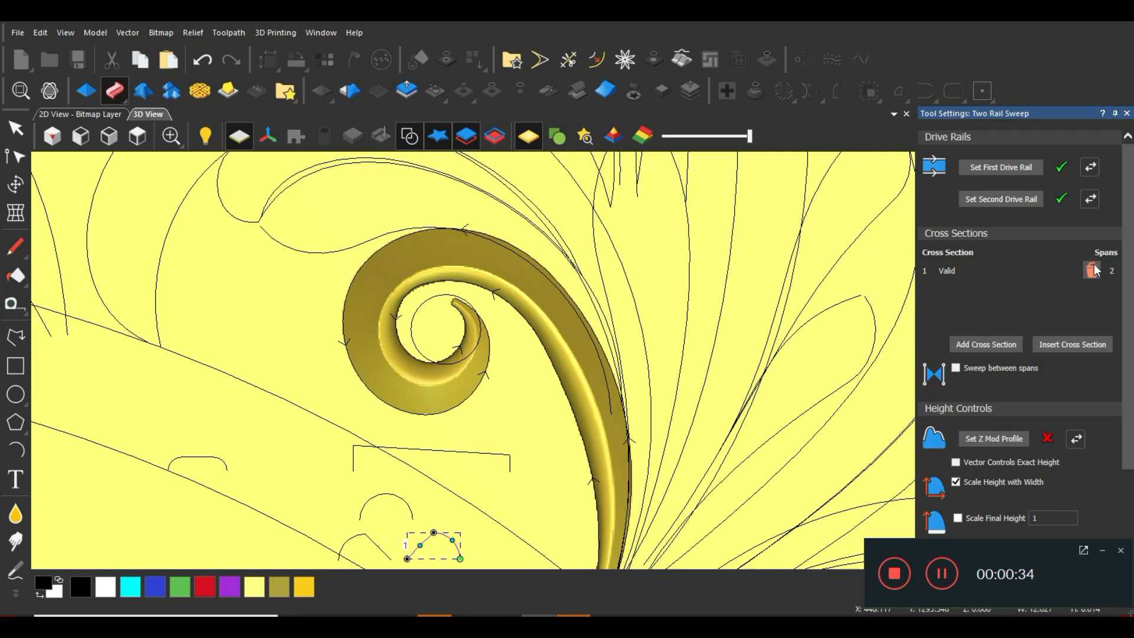
left_click(1092, 270)
left_click(364, 538)
left_click(981, 345)
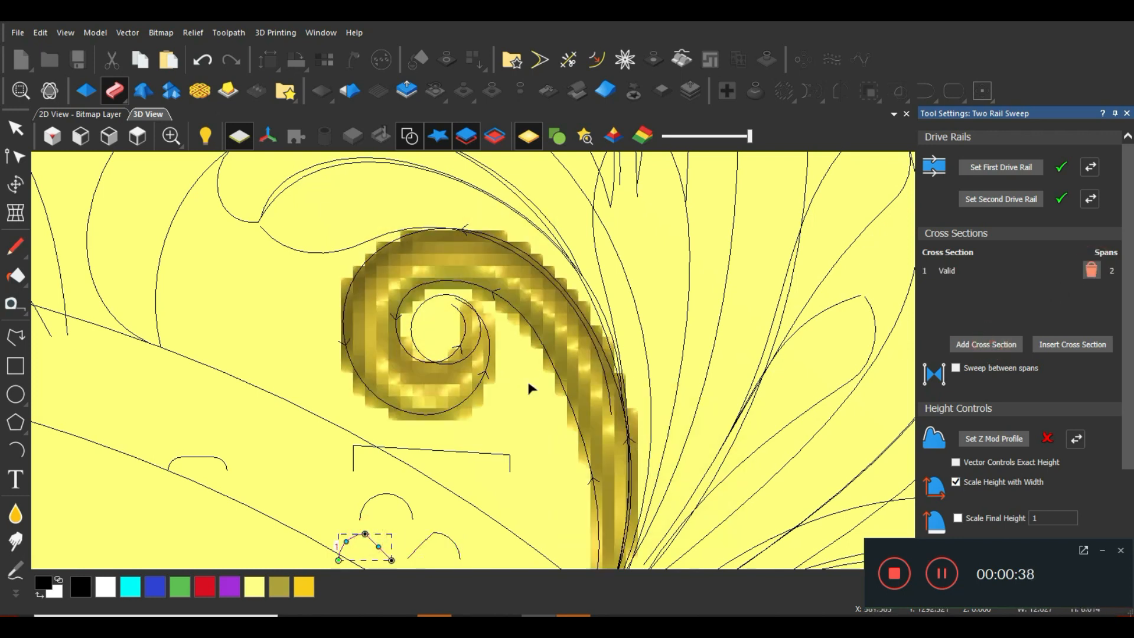
Add the half-round arc as the second and third cross sections of the spiral sweep
left_click(399, 496)
left_click(1009, 345)
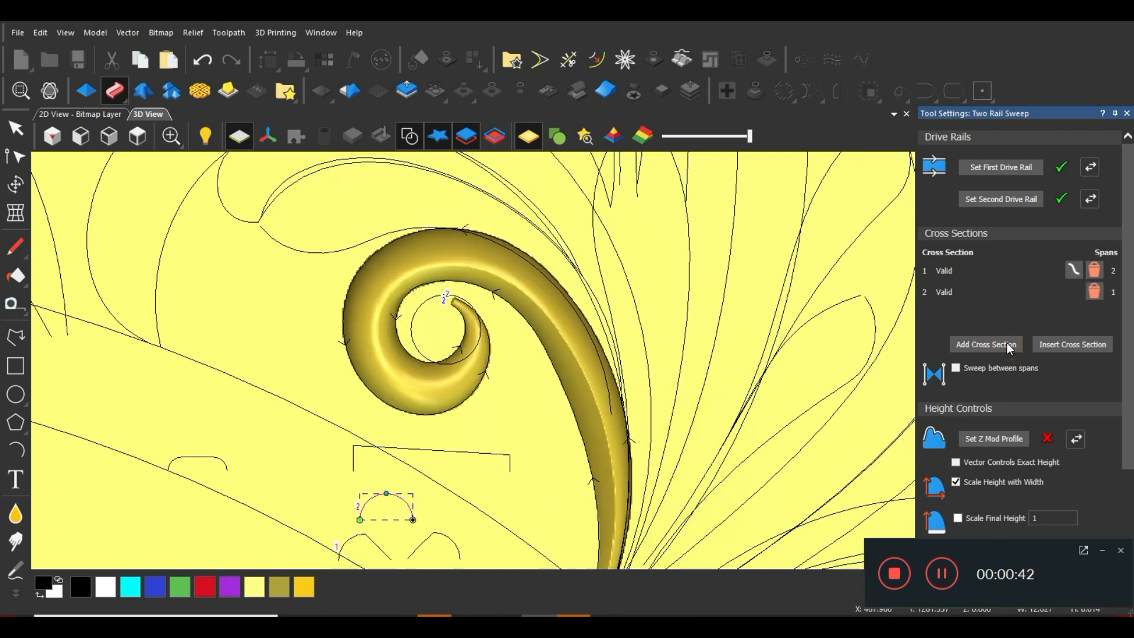
left_click(1009, 345)
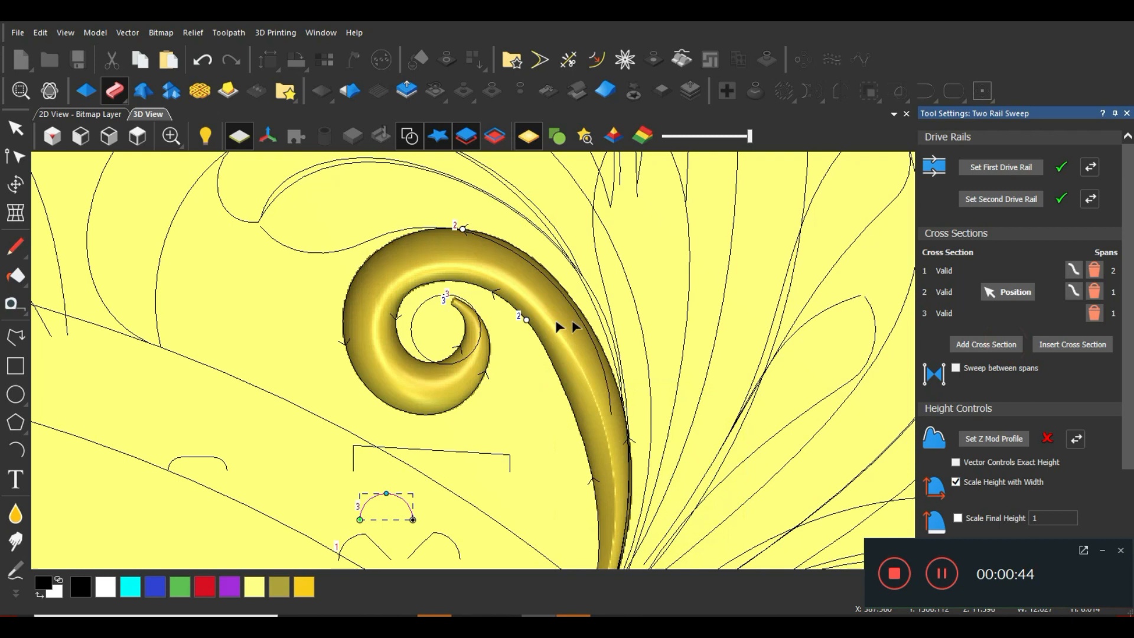
Reverse the drive rails' direction and move cross section 2's inner-rail point to the crest of the inner curl
left_click(1090, 197)
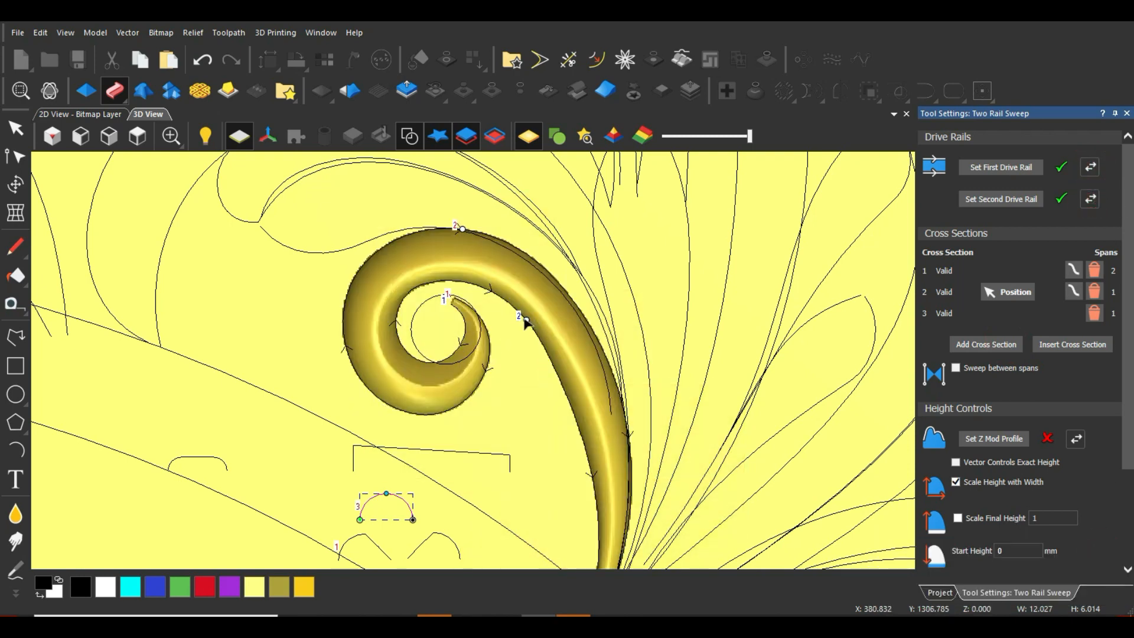
left_click_drag(501, 305, 459, 280)
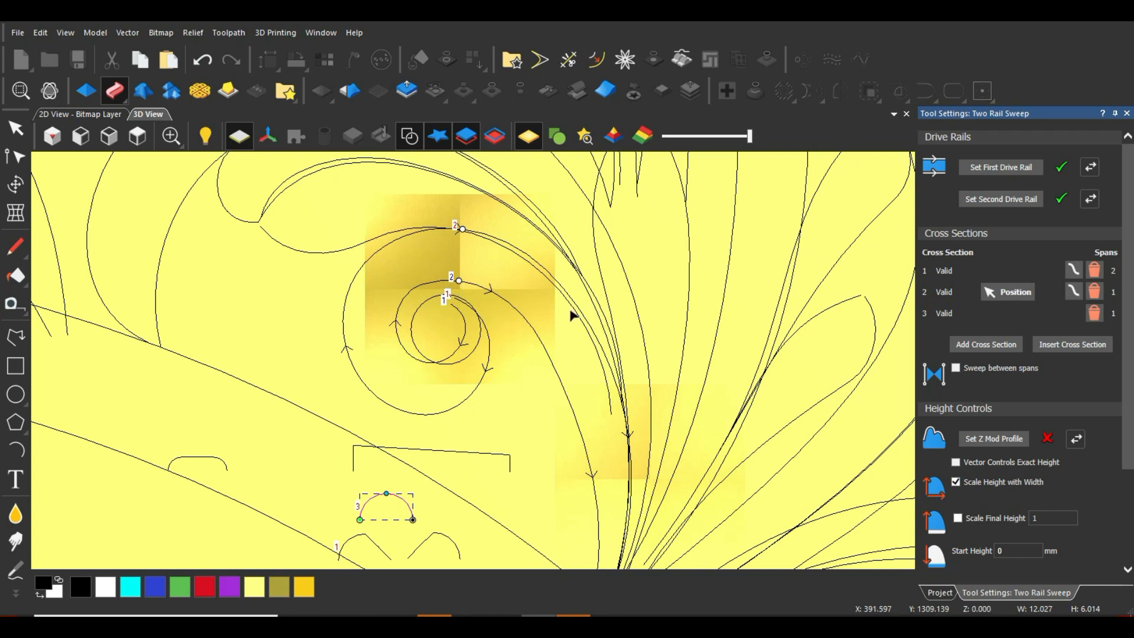
scroll(513, 342, "down", 3)
scroll(495, 385, "up", 2)
middle_click_drag(525, 328, 508, 378)
Turn off Scale Height with Width and scale the spiral sweep's final height to 8
scroll(963, 385, "down", 3)
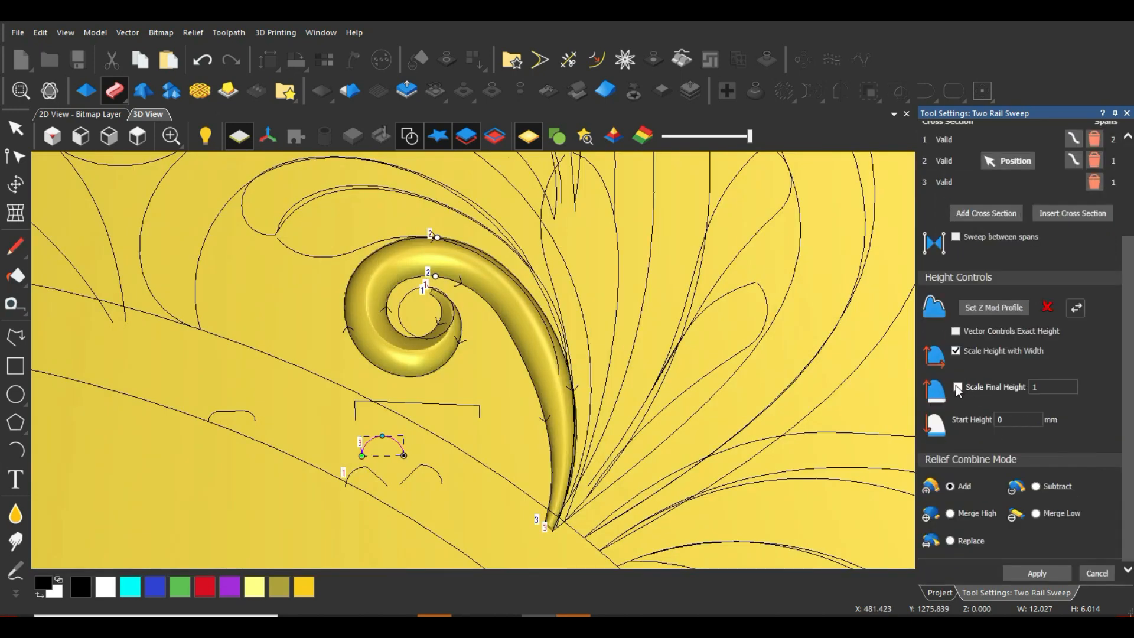
left_click(957, 388)
left_click(956, 352)
left_click(1035, 387)
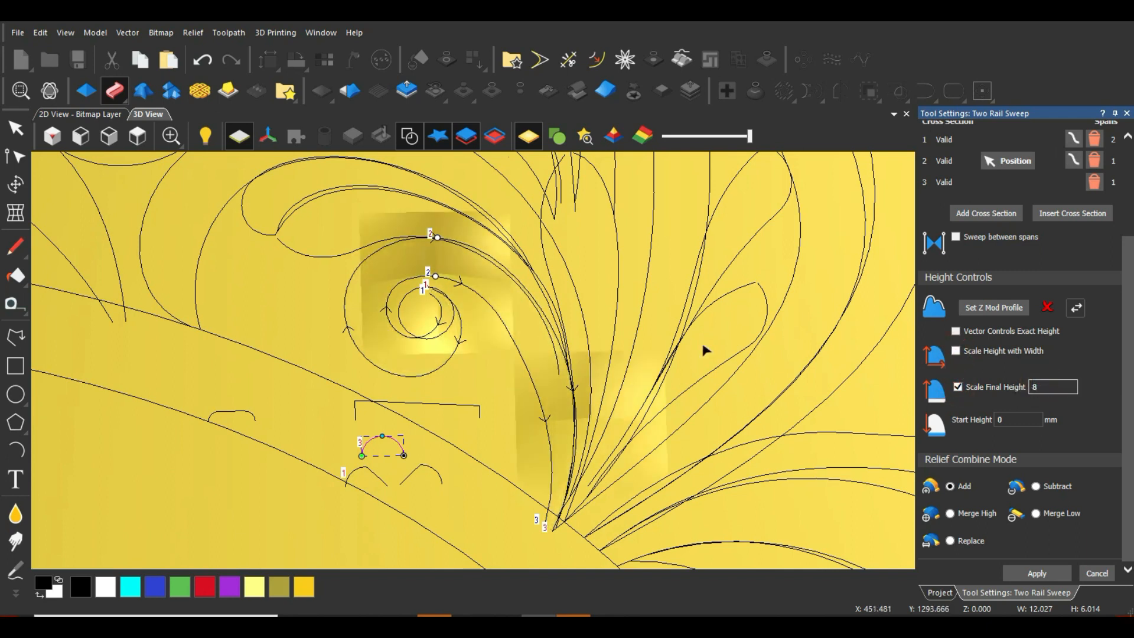
scroll(532, 349, "up", 3)
scroll(484, 354, "down", 6)
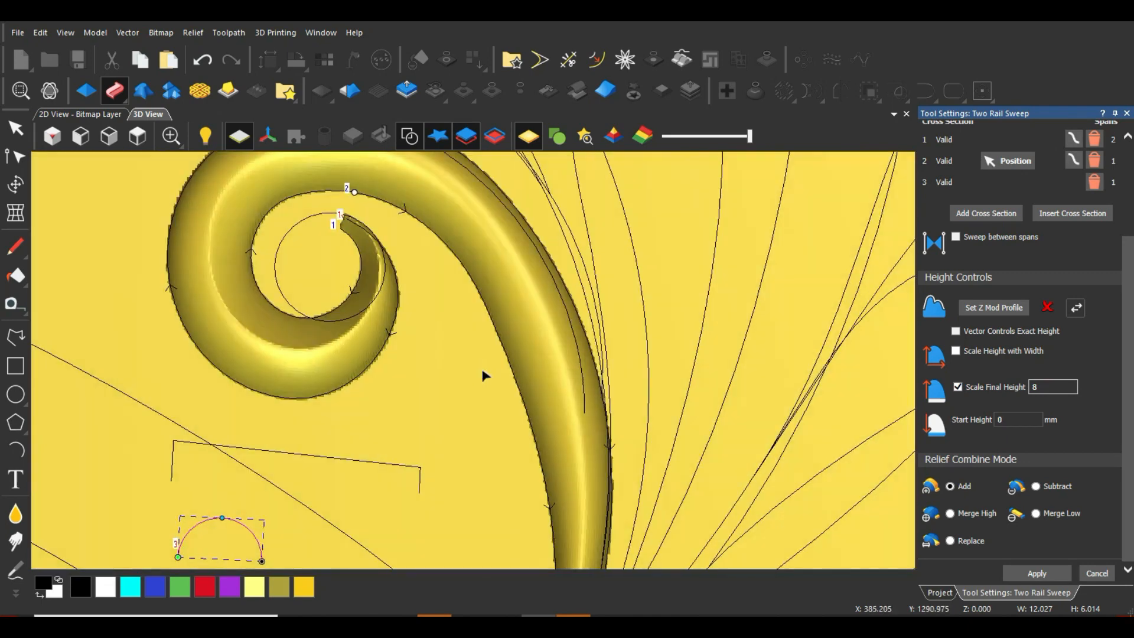
scroll(462, 323, "up", 2)
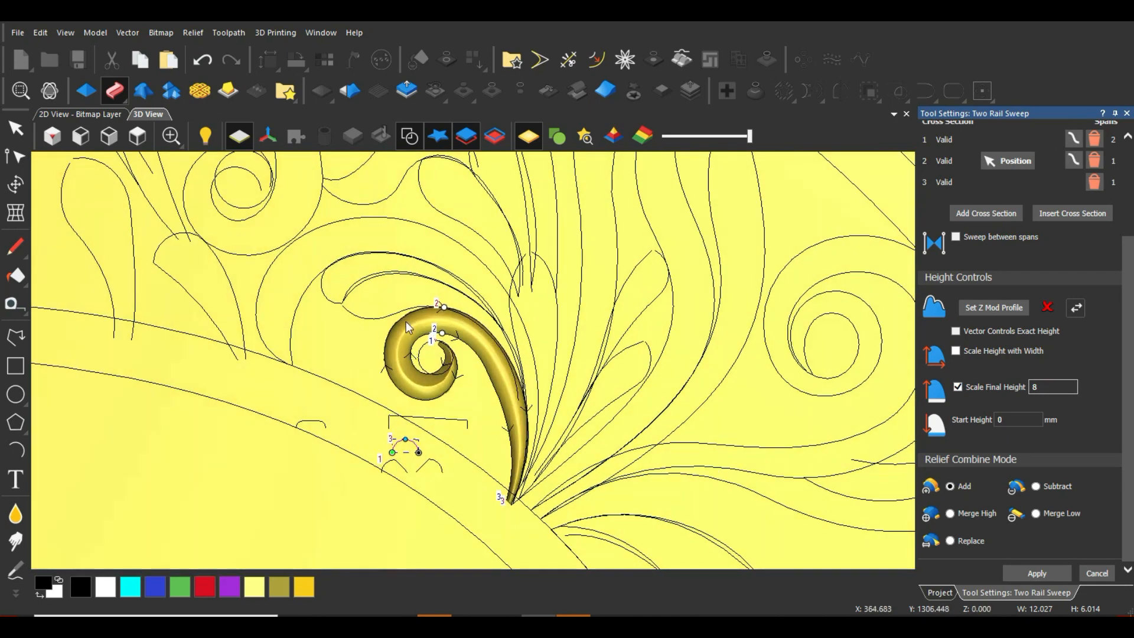
middle_click_drag(405, 322, 453, 342)
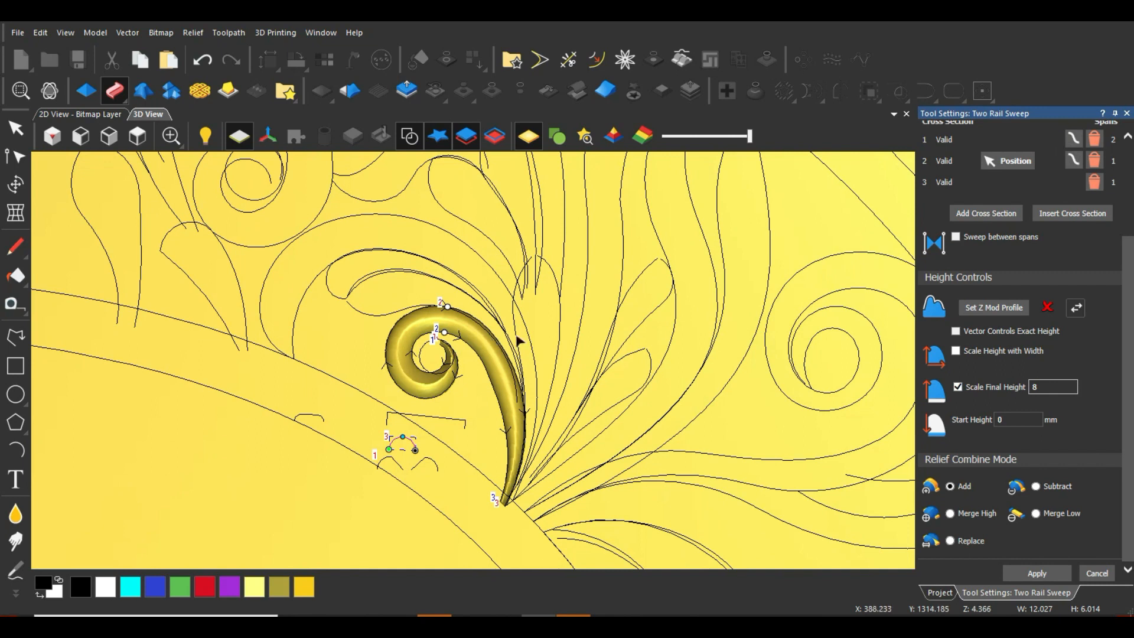
scroll(502, 354, "up", 4)
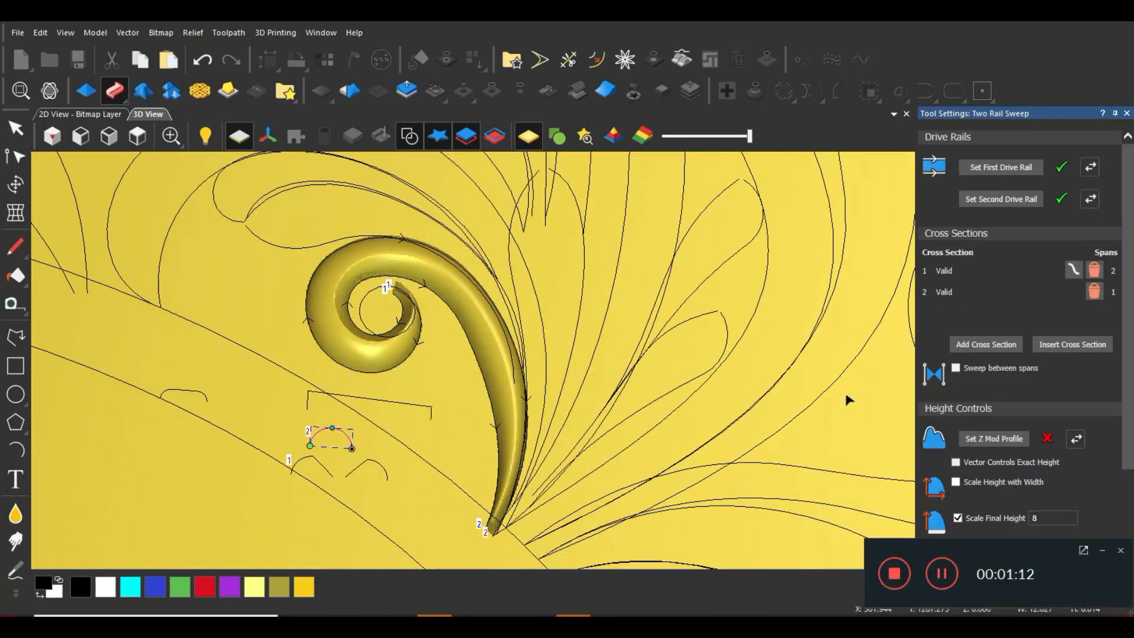
left_click(1104, 549)
Set the two edges of the curled leaf above the spiral as the drive rails and check the resulting sweep
scroll(469, 325, "up", 4)
left_click(353, 356)
left_click(348, 295, "shift")
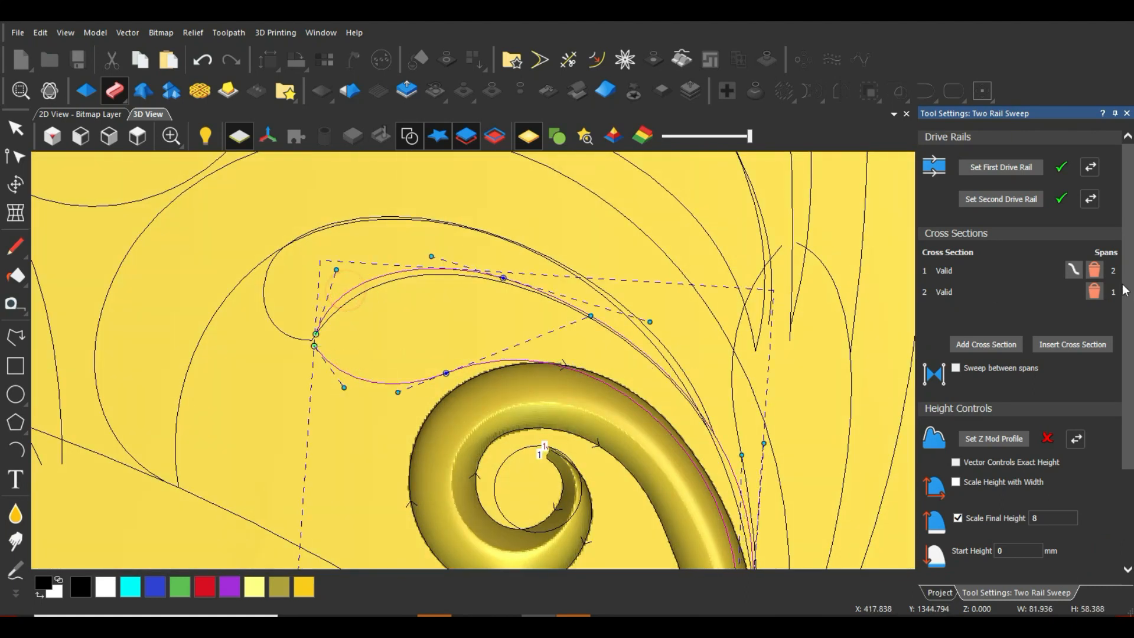
left_click(1022, 170)
left_click(394, 396)
left_click(376, 276)
left_click(378, 387, "shift")
left_click(1017, 167)
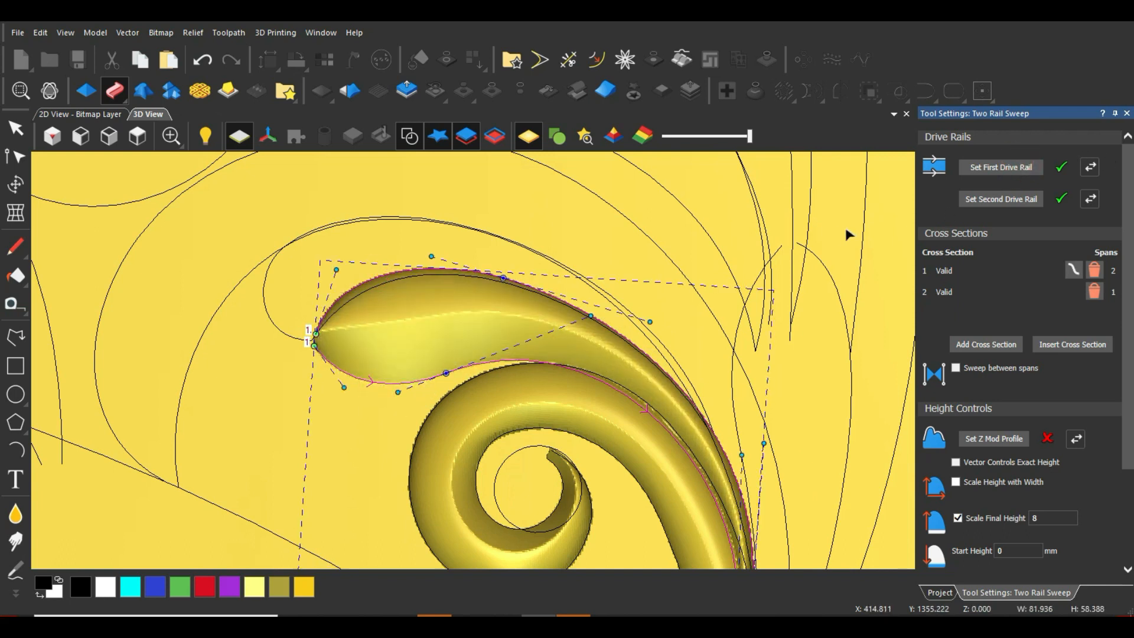
scroll(848, 235, "down", 4)
scroll(615, 481, "up", 6)
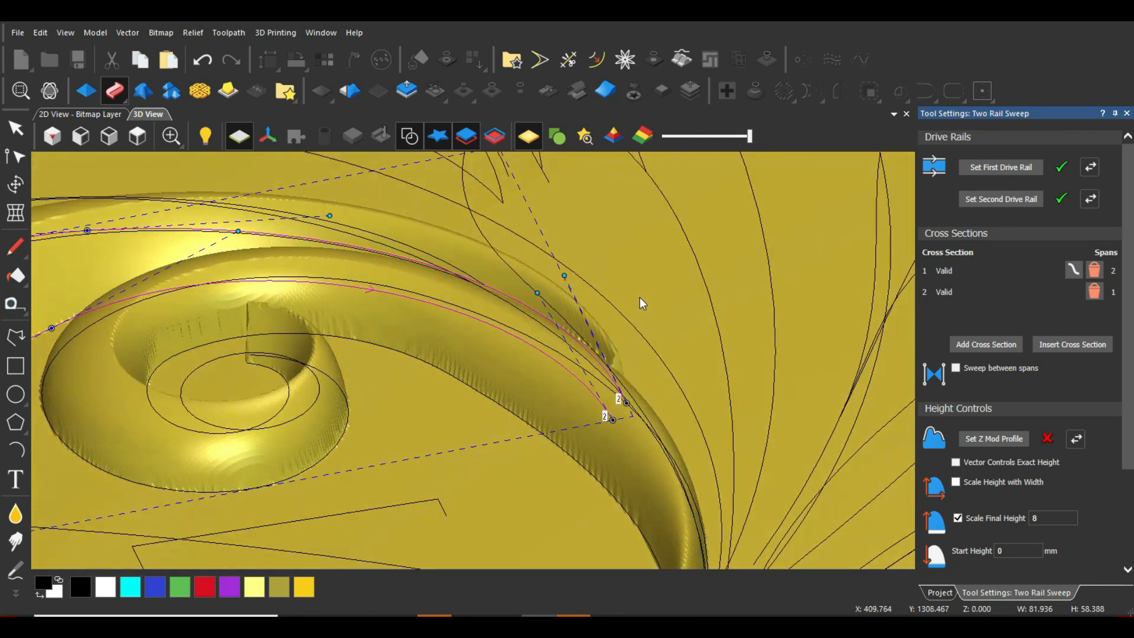
scroll(640, 297, "down", 6)
scroll(514, 286, "up", 2)
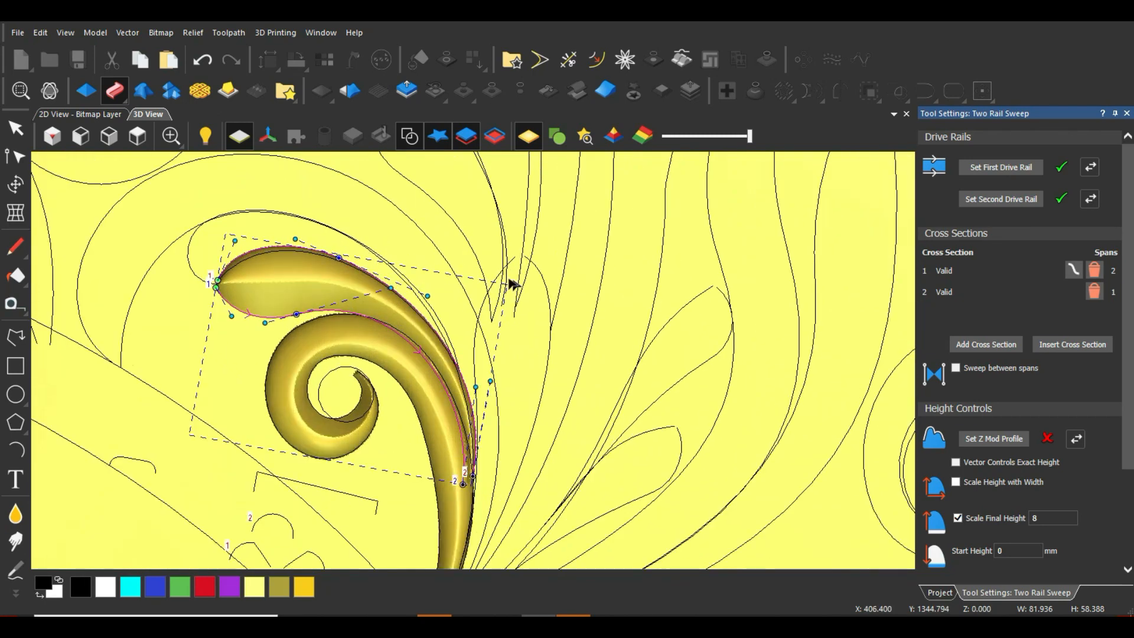
Set the two edges of the upright bud beside the spiral as the drive rails, with its right edge first
scroll(511, 284, "up", 2)
left_click(487, 271)
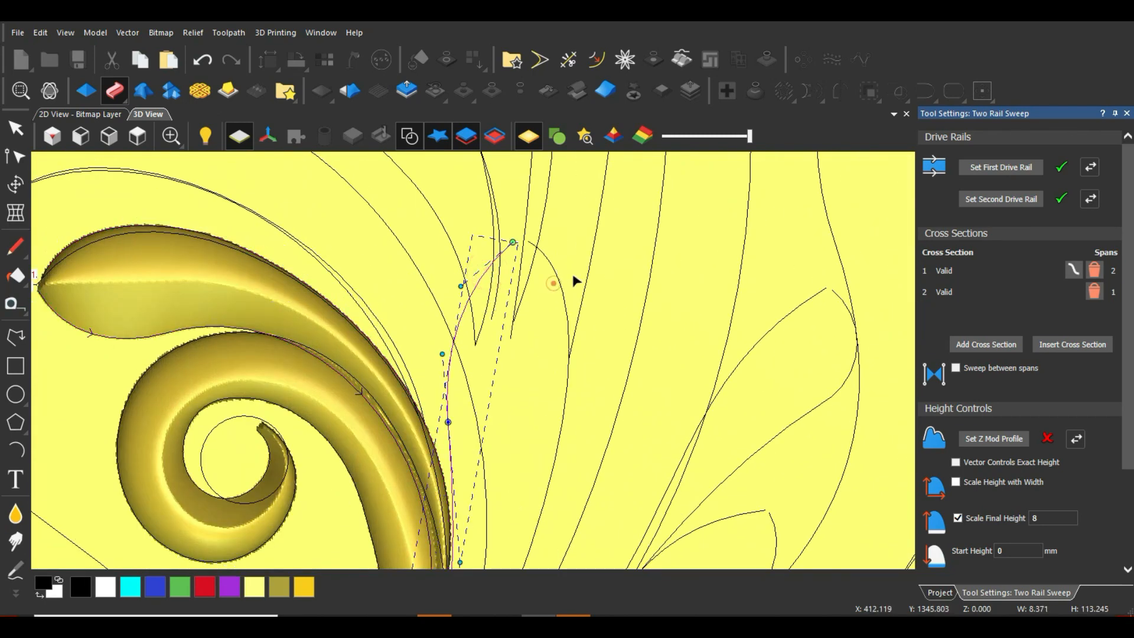
left_click(555, 270, "shift")
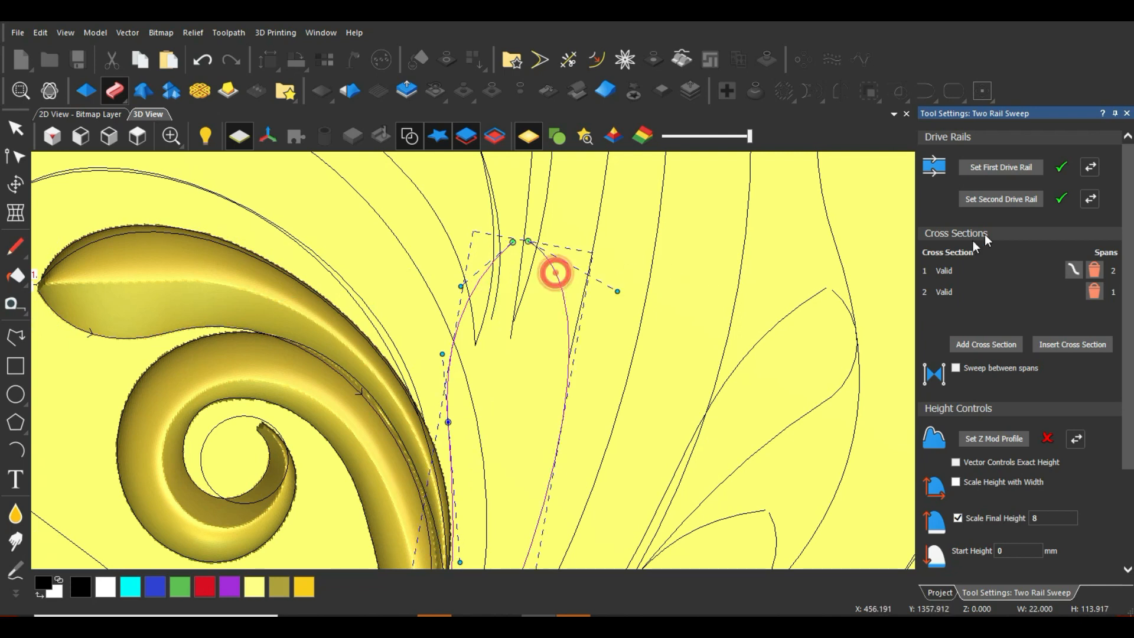
left_click(1003, 168)
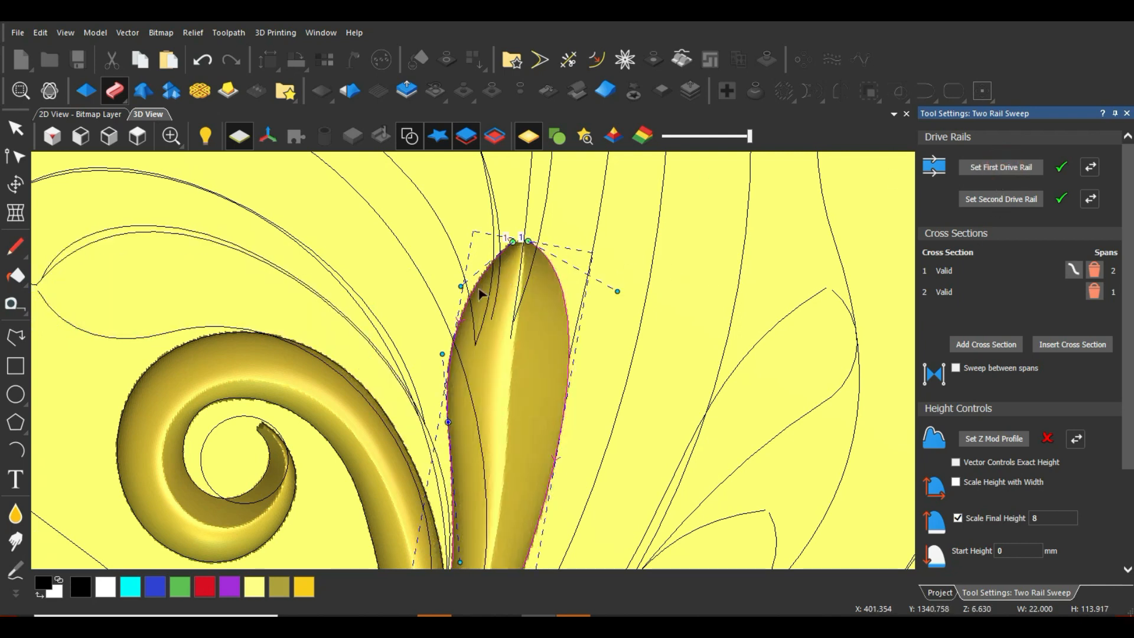
left_click(567, 263)
left_click(555, 271)
left_click(483, 275, "shift")
left_click(1001, 167)
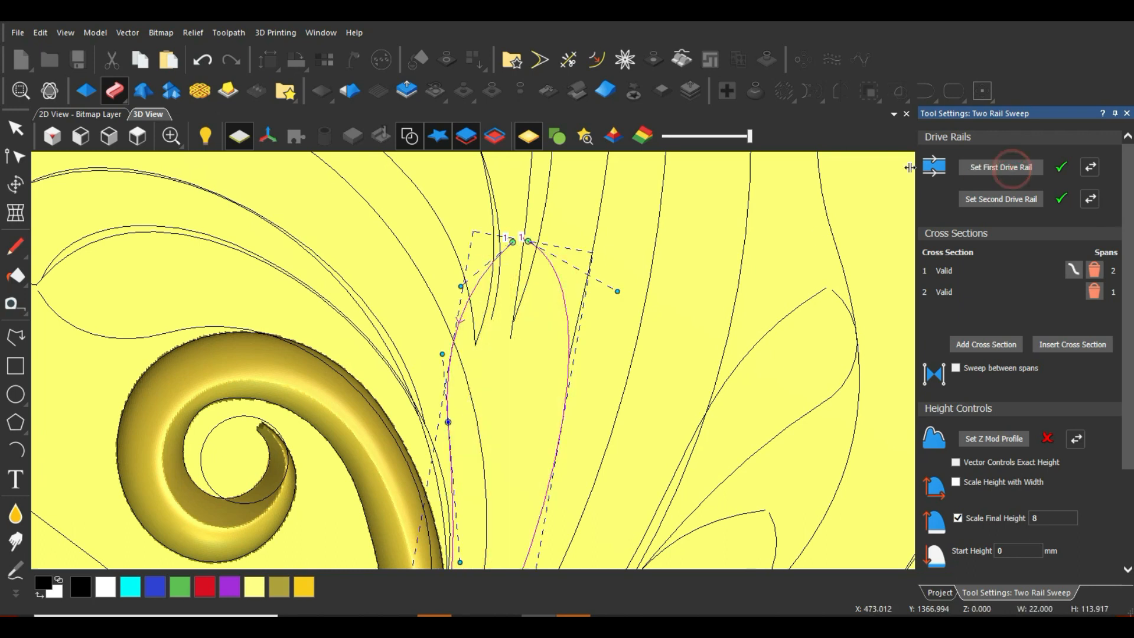
Examine the bud sweep at its narrow base and where it meets the spiral and the surrounding leaf vectors
scroll(499, 370, "down", 4)
scroll(468, 449, "up", 4)
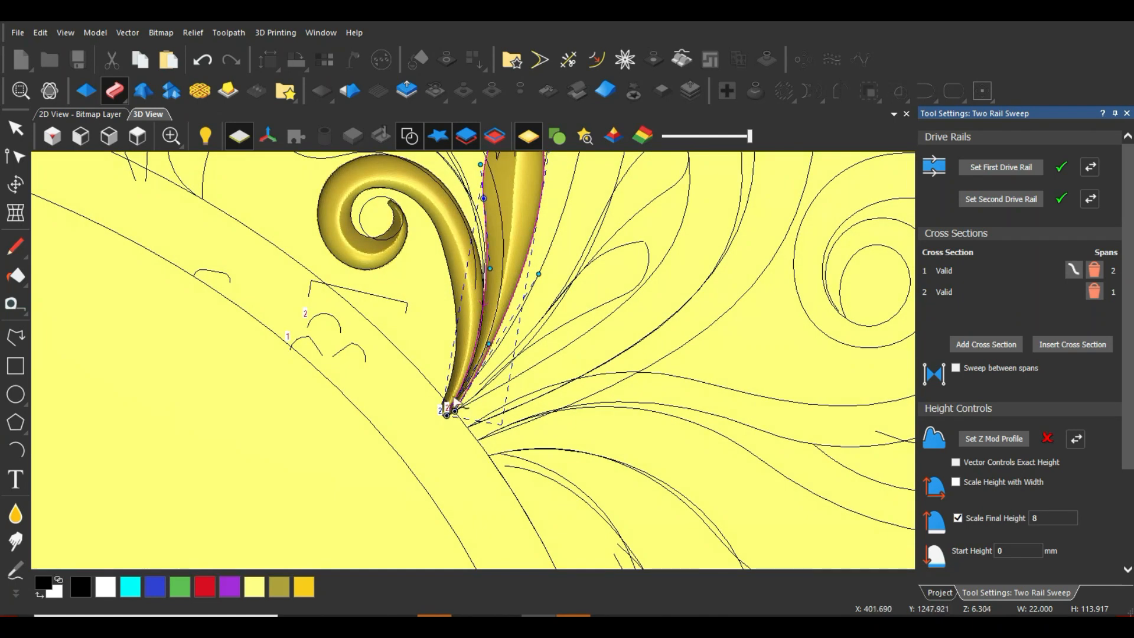
scroll(449, 407, "up", 5)
left_click_drag(418, 473, 407, 466)
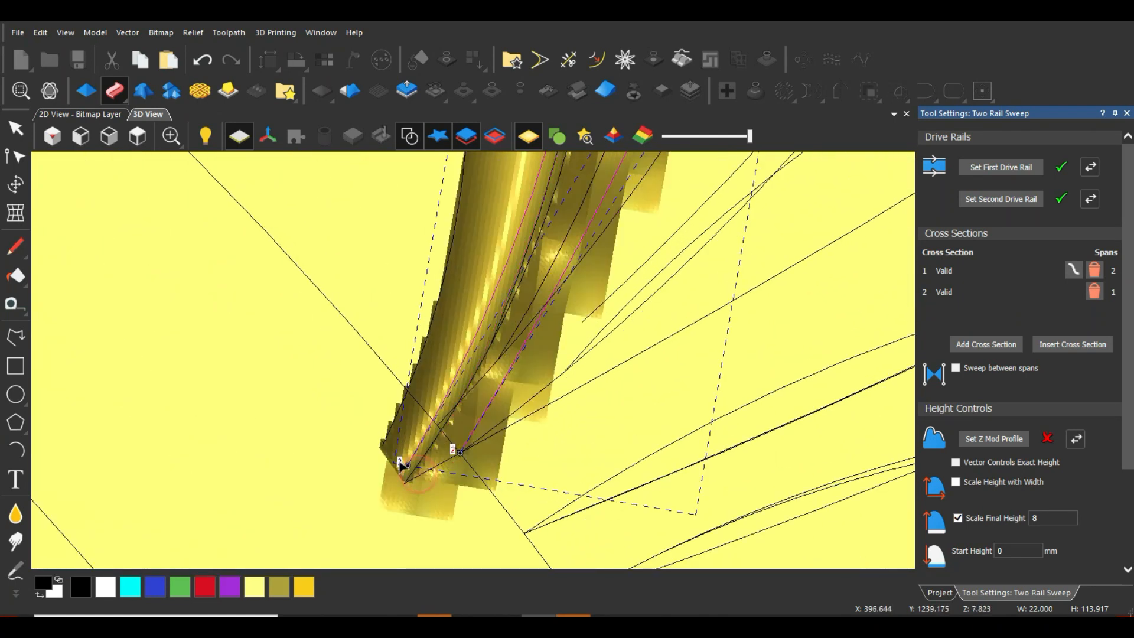
left_click(394, 460)
scroll(533, 374, "down", 5)
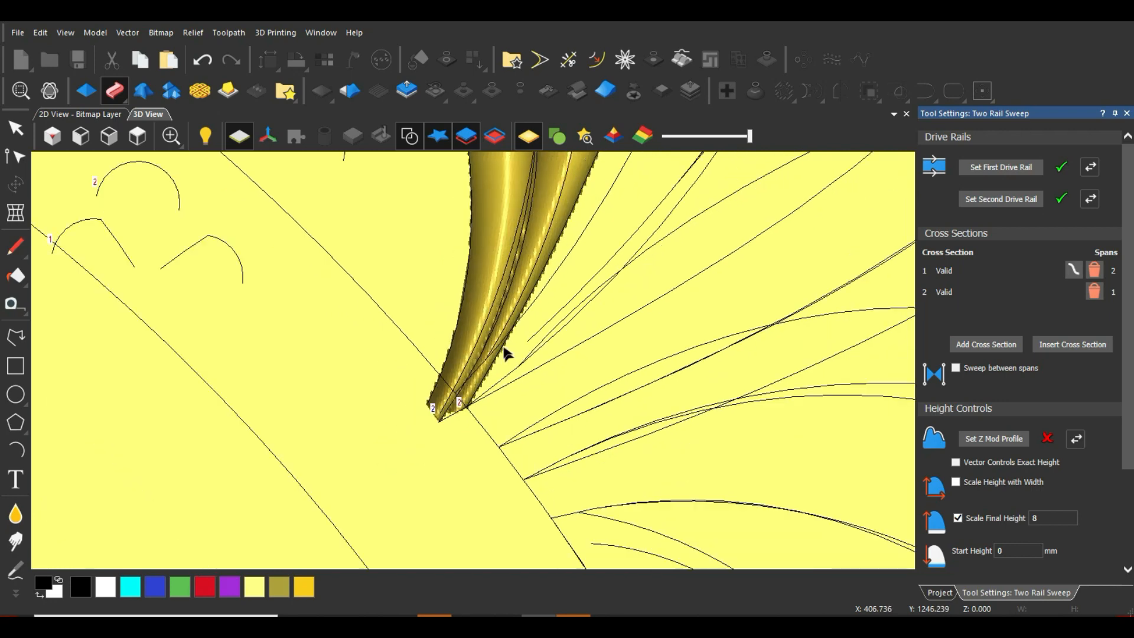
scroll(530, 294, "down", 3)
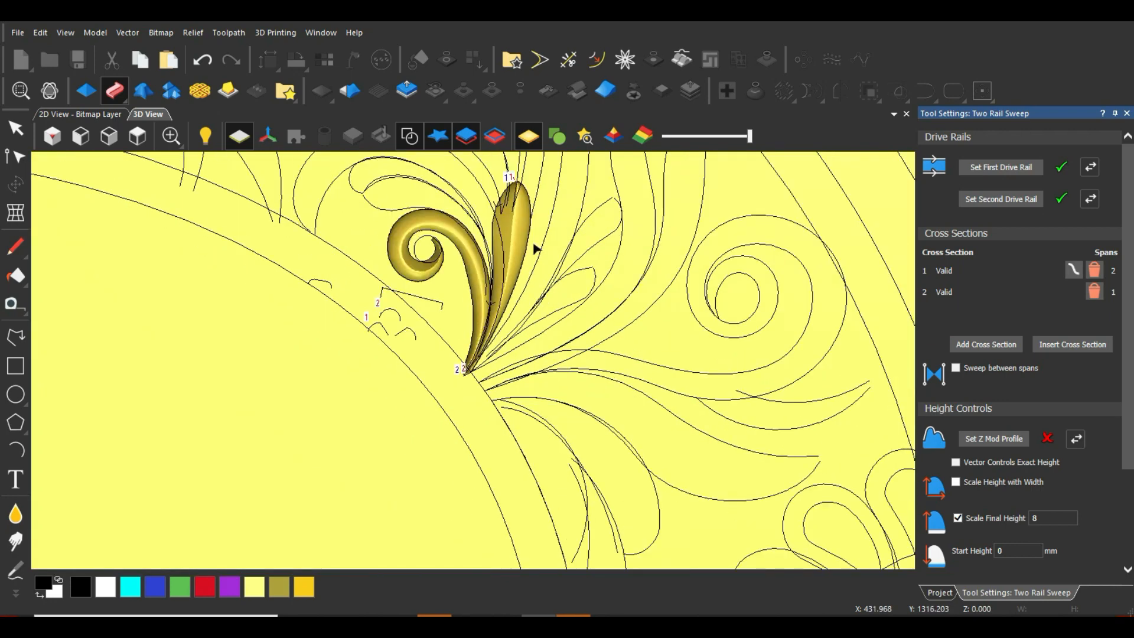
scroll(475, 407, "up", 5)
mouse_move(476, 406)
middle_mouse_down()
mouse_move(510, 224)
mouse_move(474, 387)
middle_mouse_up()
scroll(492, 373, "down", 7)
scroll(514, 351, "up", 3)
mouse_move(515, 351)
middle_mouse_down()
mouse_move(609, 258)
mouse_move(499, 358)
middle_mouse_up()
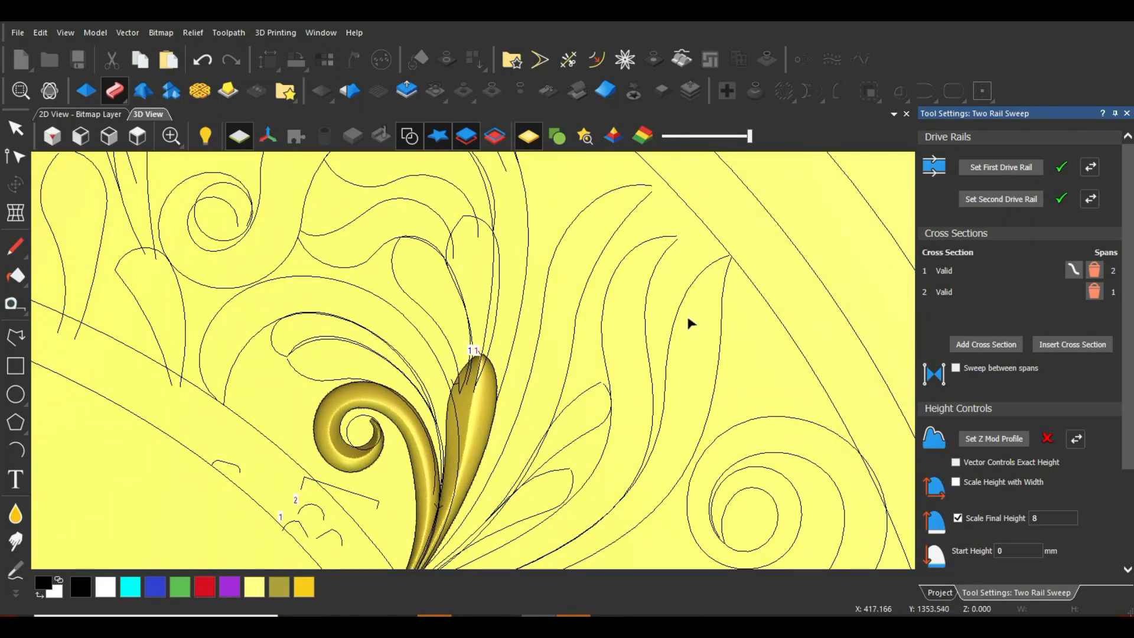
Keep only the half-round arc as the bud's cross section and apply the sweep with Merge High
scroll(460, 432, "up", 3)
middle_click_drag(462, 431, 502, 388)
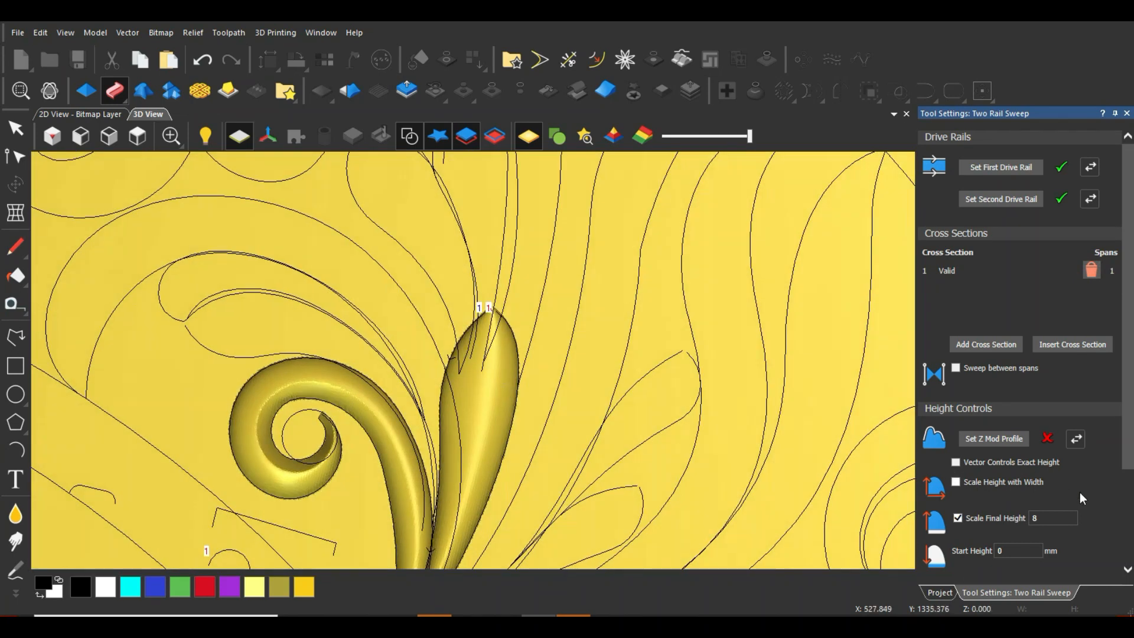
scroll(1071, 484, "down", 3)
left_click(1031, 573)
Set the two edges of the tall S-shaped leaf to the right of the bud as the drive rails
scroll(532, 348, "down", 5)
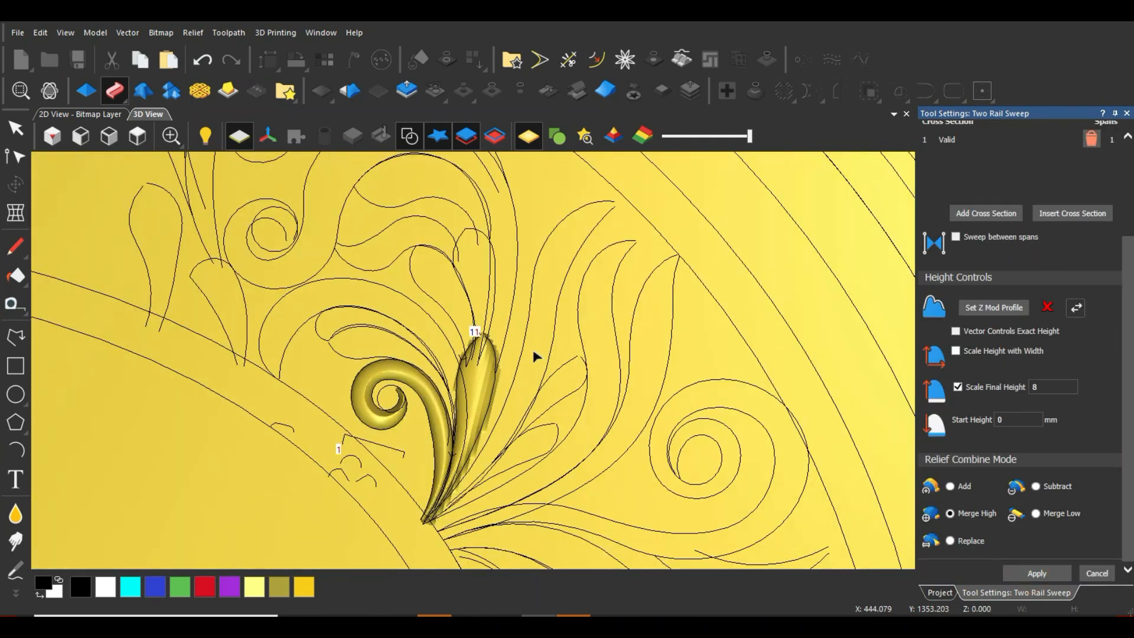
left_click_drag(542, 228, 502, 354)
scroll(987, 184, "up", 3)
left_click(996, 163)
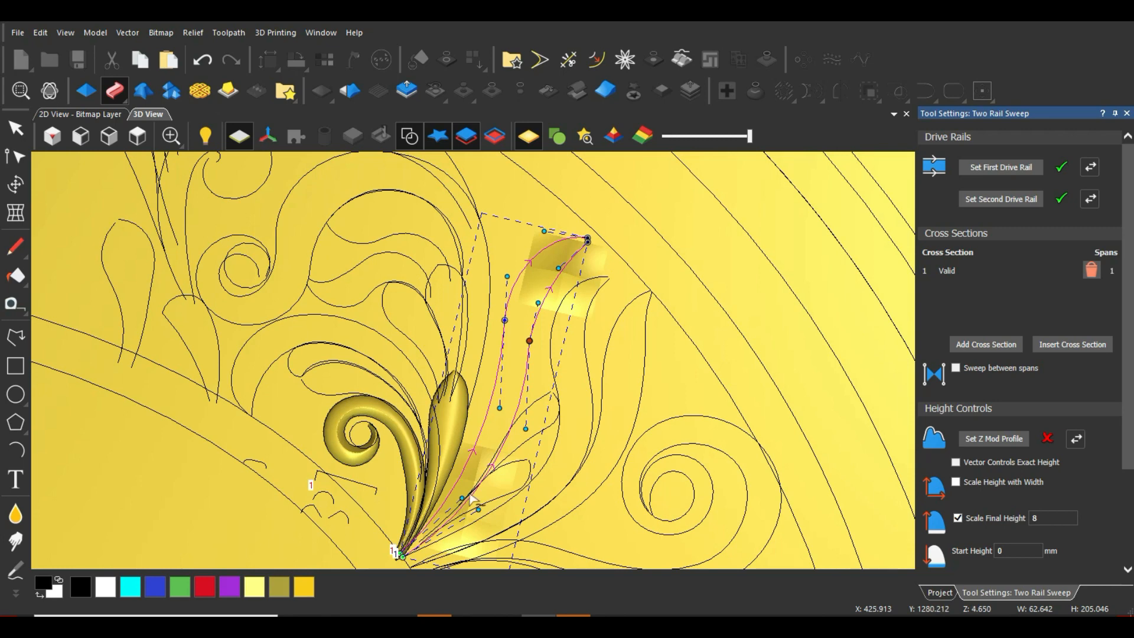
Check the tall S-shaped leaf's sweep along its length and apply it to the relief with Merge High
scroll(443, 503, "up", 4)
middle_click_drag(467, 486, 491, 461)
scroll(518, 407, "down", 6)
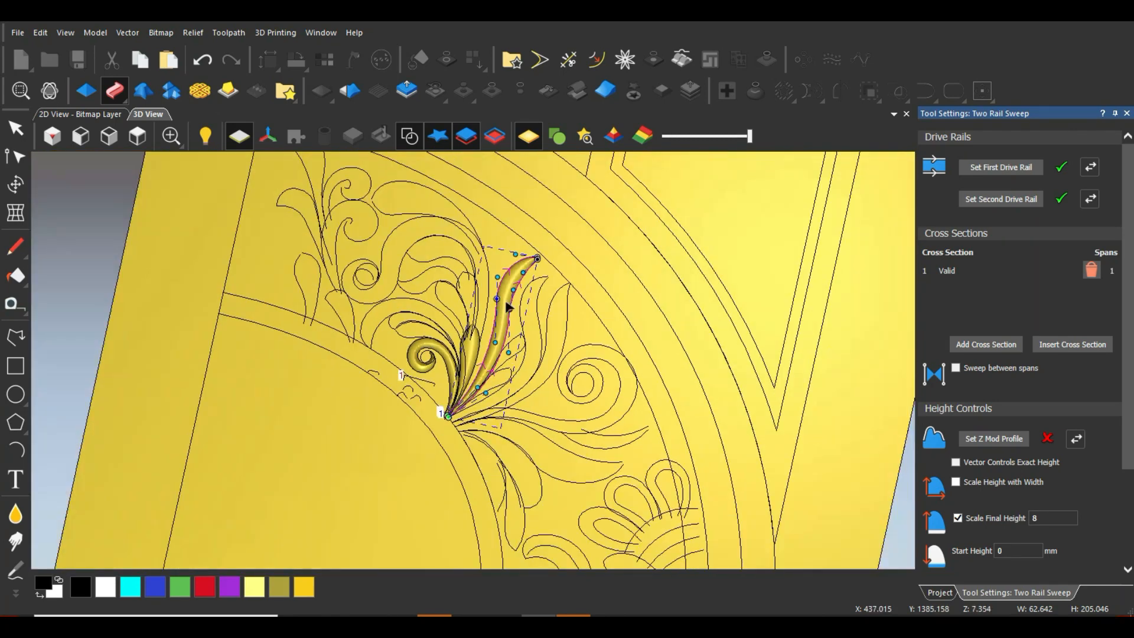
scroll(509, 309, "up", 4)
scroll(1073, 467, "down", 3)
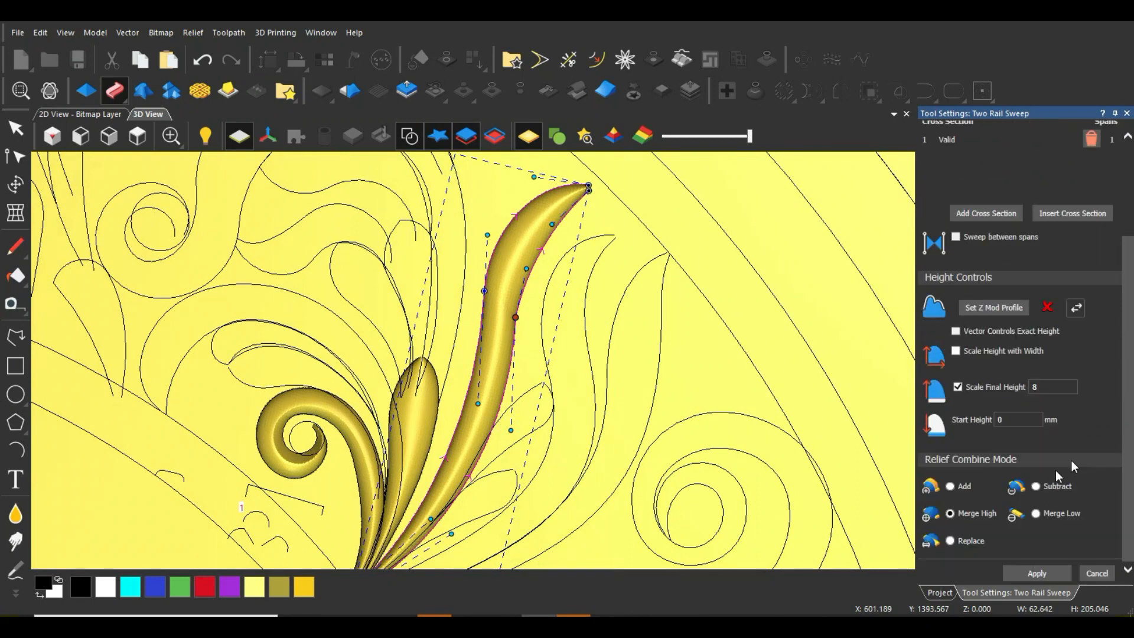
left_click(1033, 576)
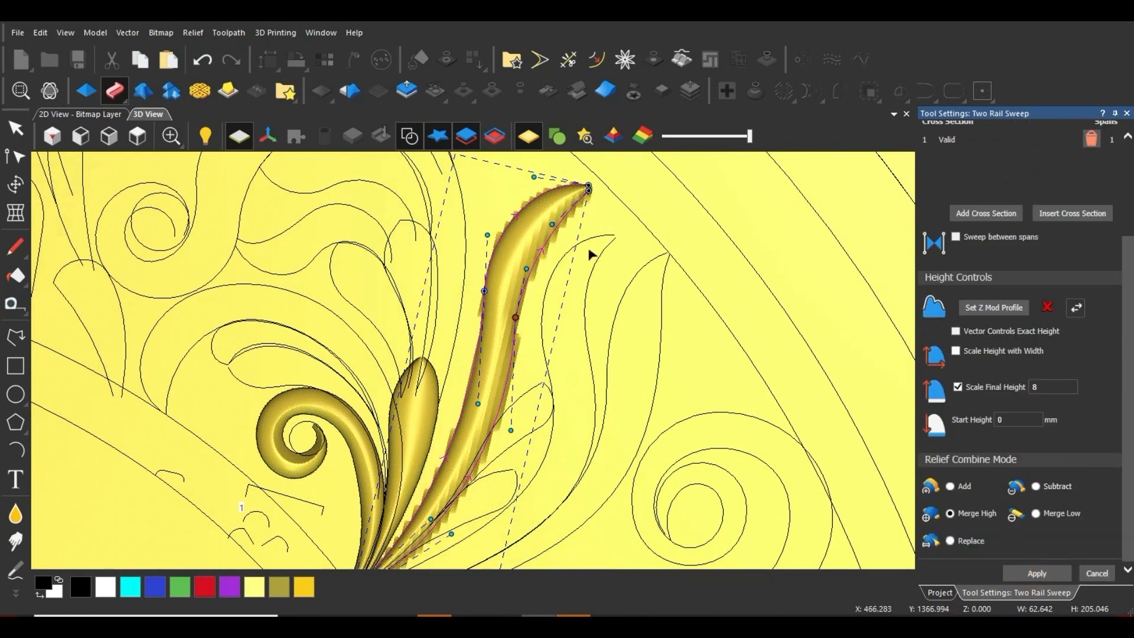
Set the two edges of the lower small petal to the right of the tall S-shaped leaf as the drive rails
scroll(539, 375, "down", 2)
scroll(520, 400, "up", 5)
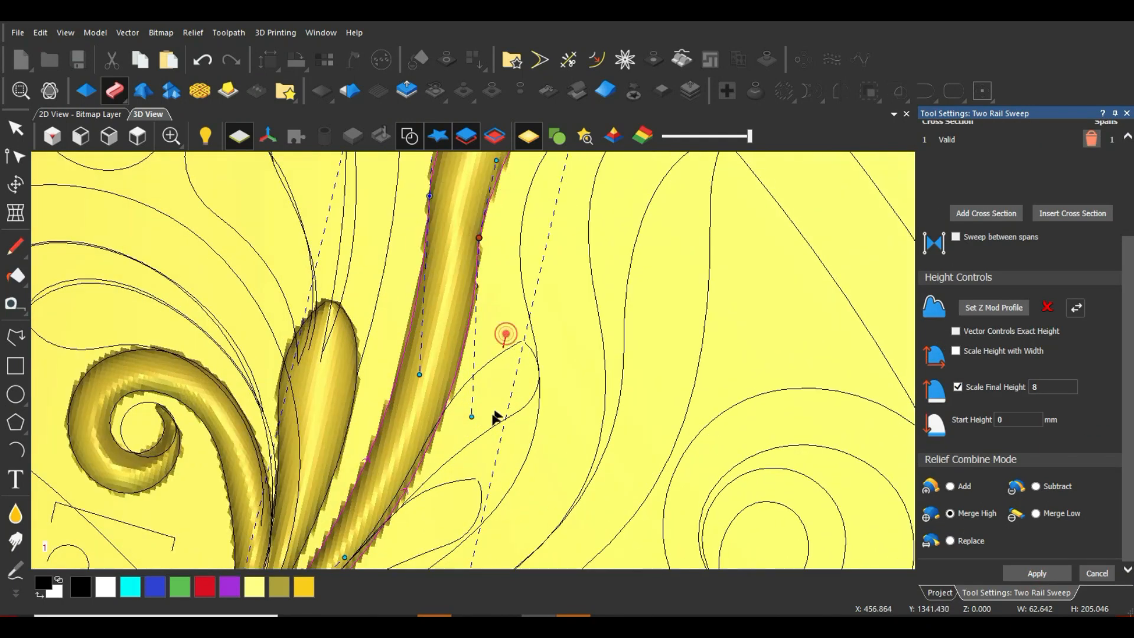
left_click(437, 423)
scroll(506, 432, "down", 3)
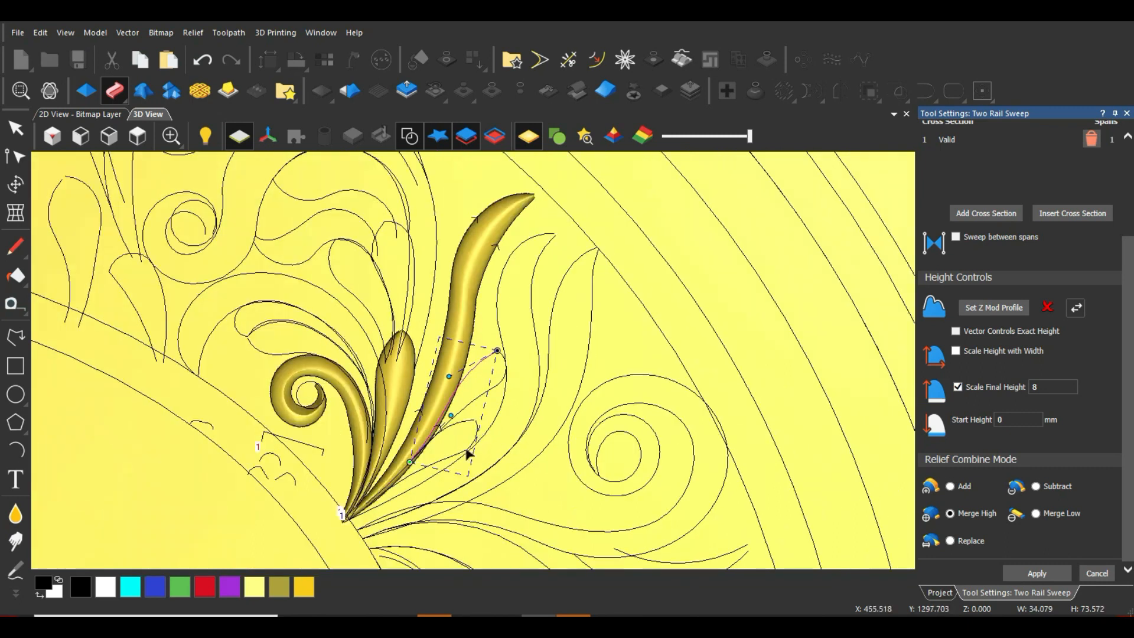
scroll(481, 405, "up", 3)
left_click(483, 394)
scroll(1044, 221, "up", 3)
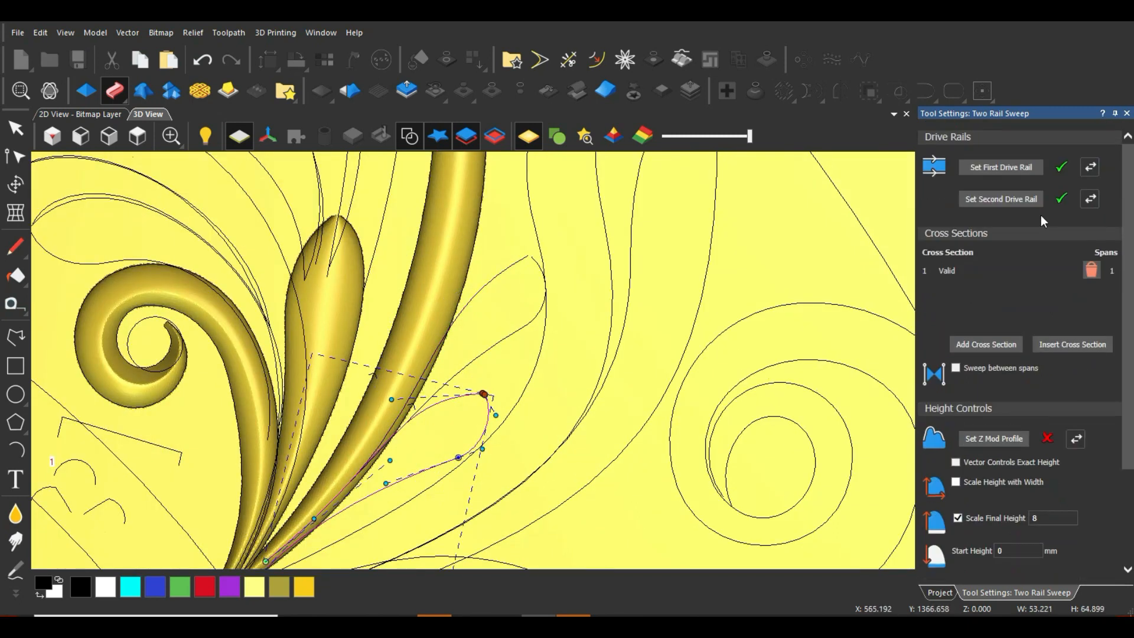
left_click(1017, 170)
scroll(296, 516, "down", 3)
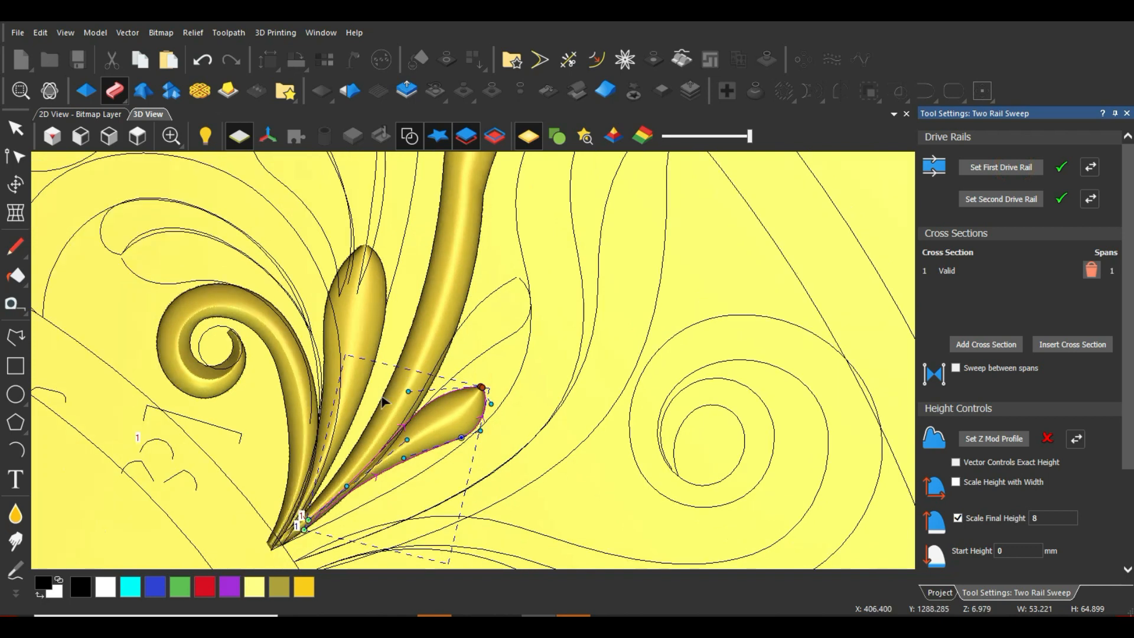
Add the asymmetric arc beside the half-round profile as the petal's second cross section and apply the sweep with Merge High
scroll(215, 399, "up", 2)
left_click(300, 444)
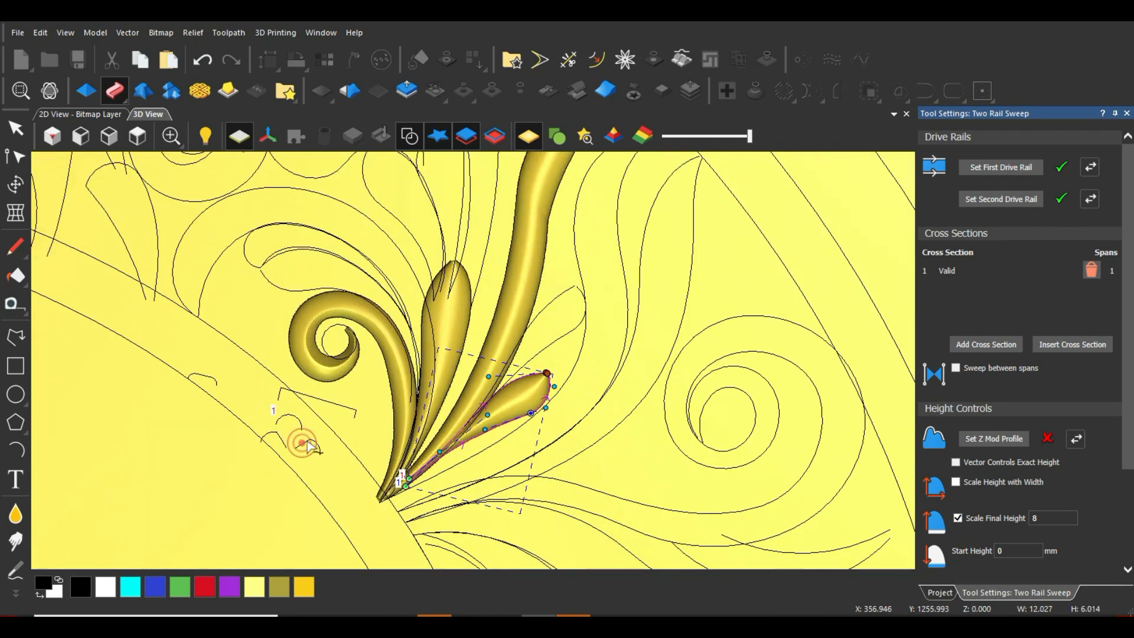
left_click(974, 348)
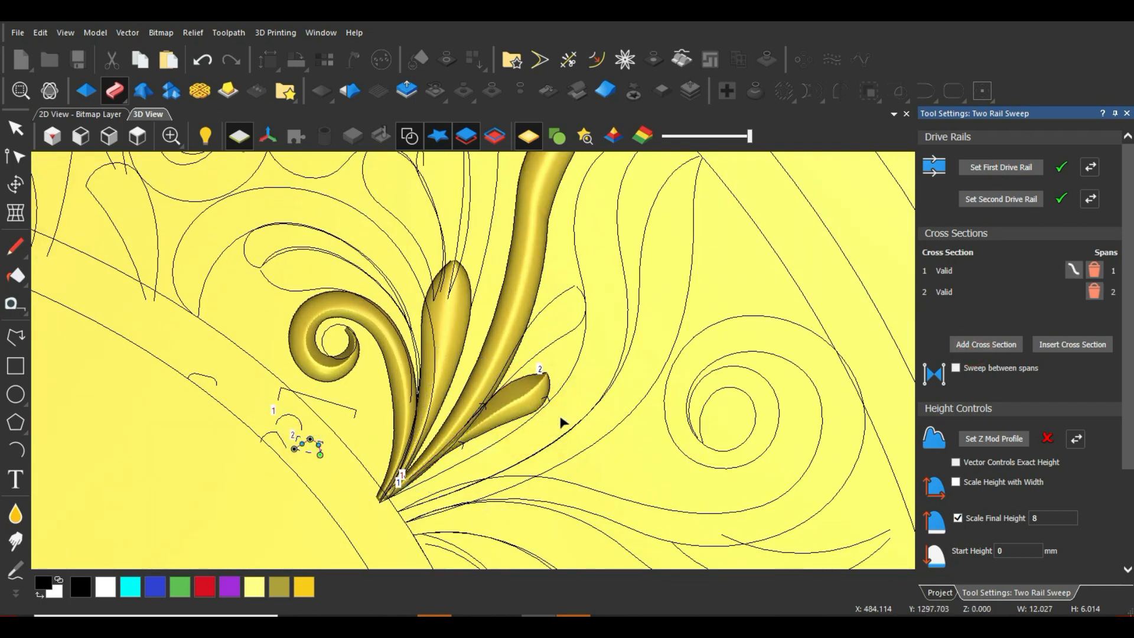
scroll(562, 423, "up", 4)
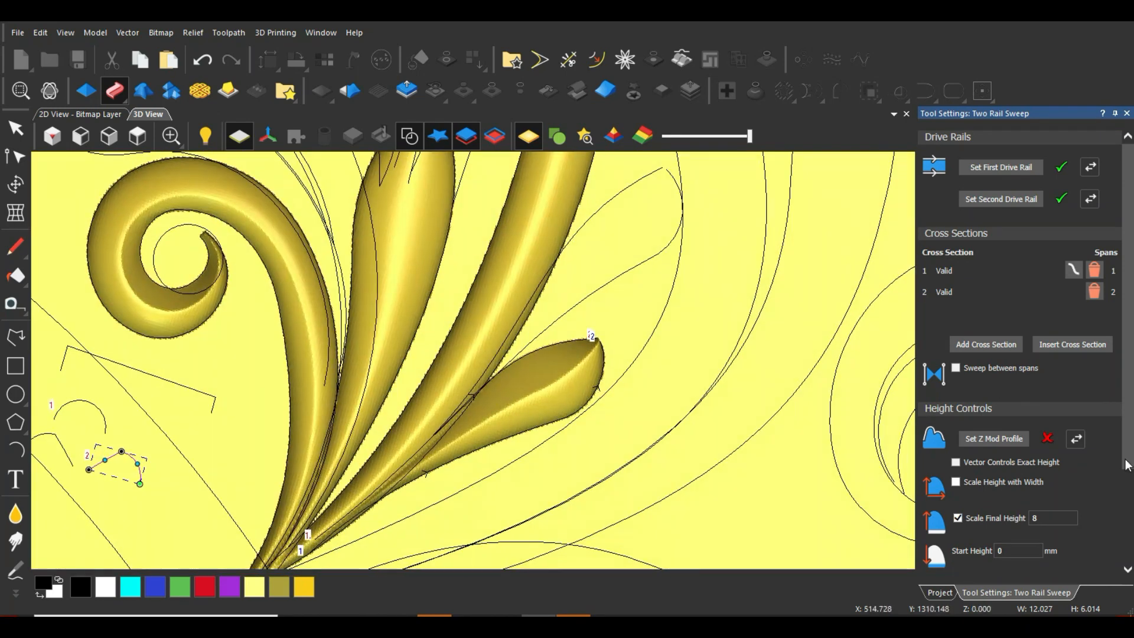
scroll(1055, 558, "down", 3)
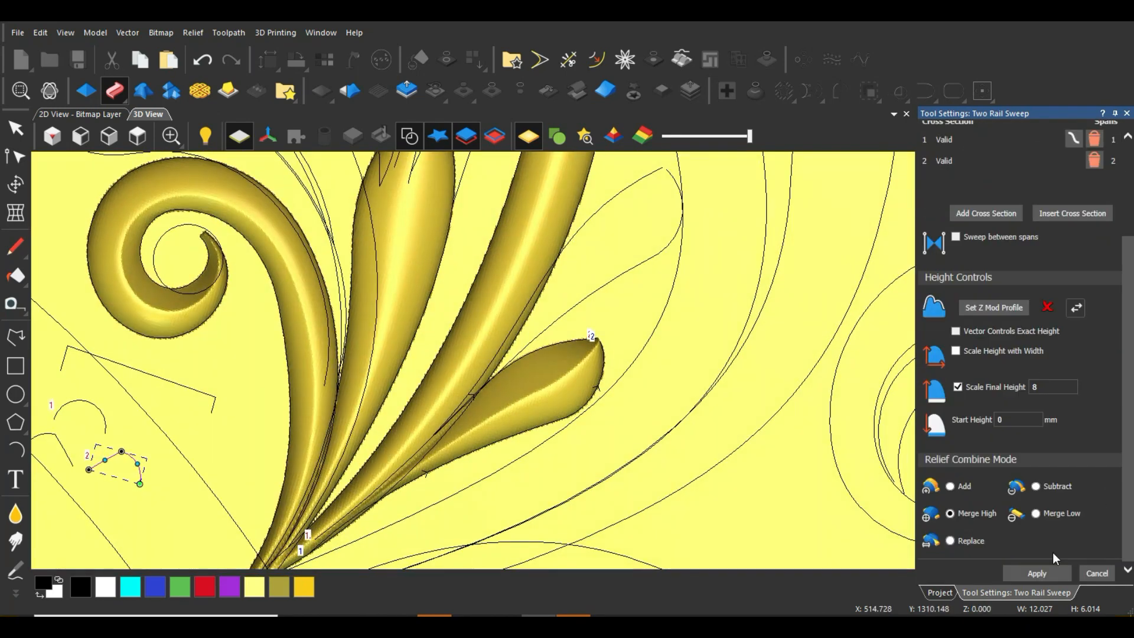
Set the two edges of the upper small petal as the drive rails
left_click(668, 163)
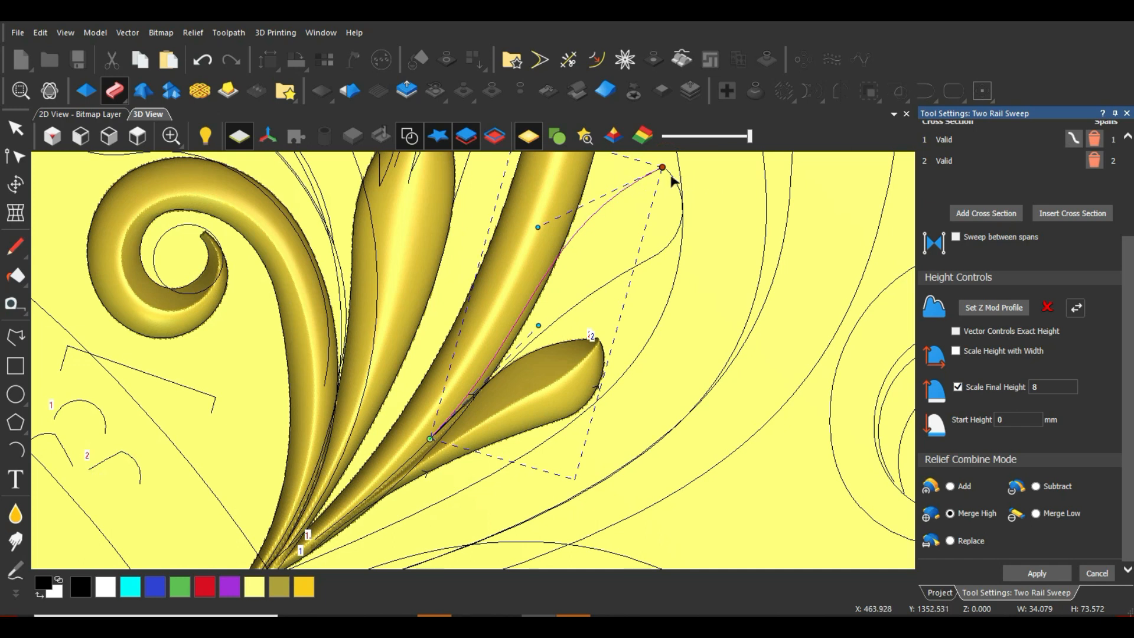
left_click(673, 179, "shift")
left_click(1014, 169)
Move the start point of the upper petal's upper rail further into the tall S-shaped leaf and apply the sweep with Merge High
scroll(523, 342, "up", 4)
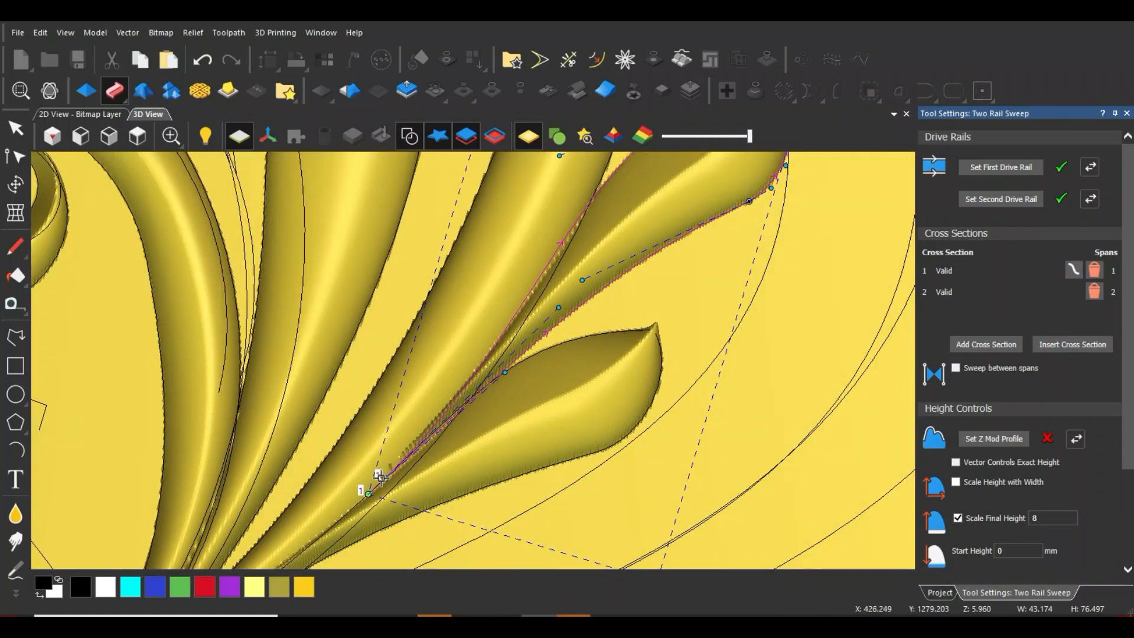
left_click_drag(367, 464, 362, 454)
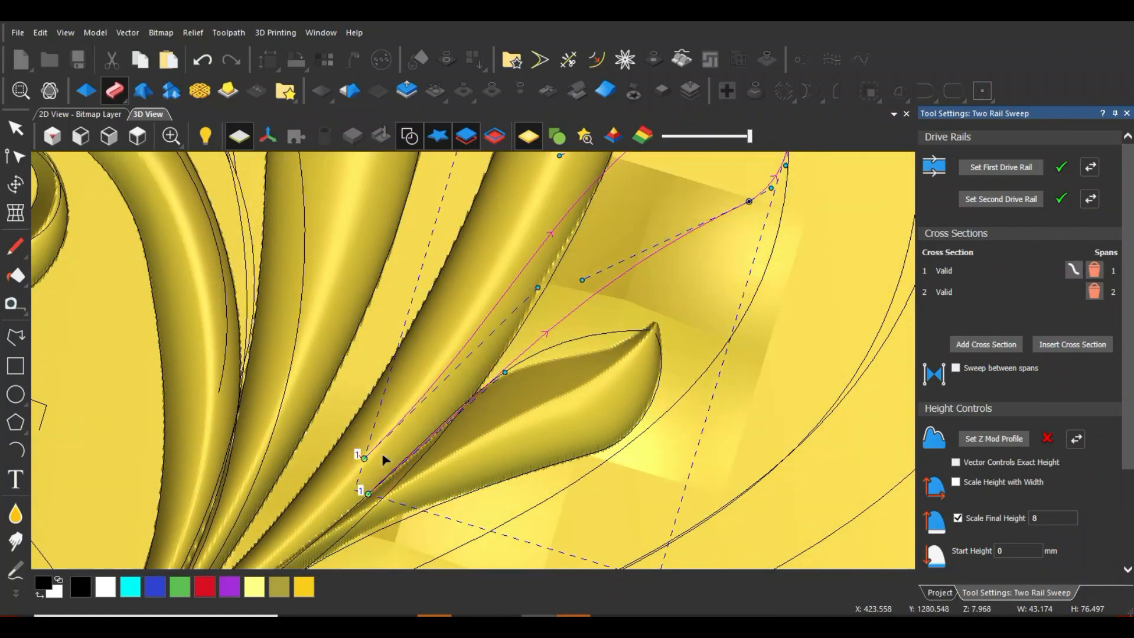
scroll(501, 319, "down", 6)
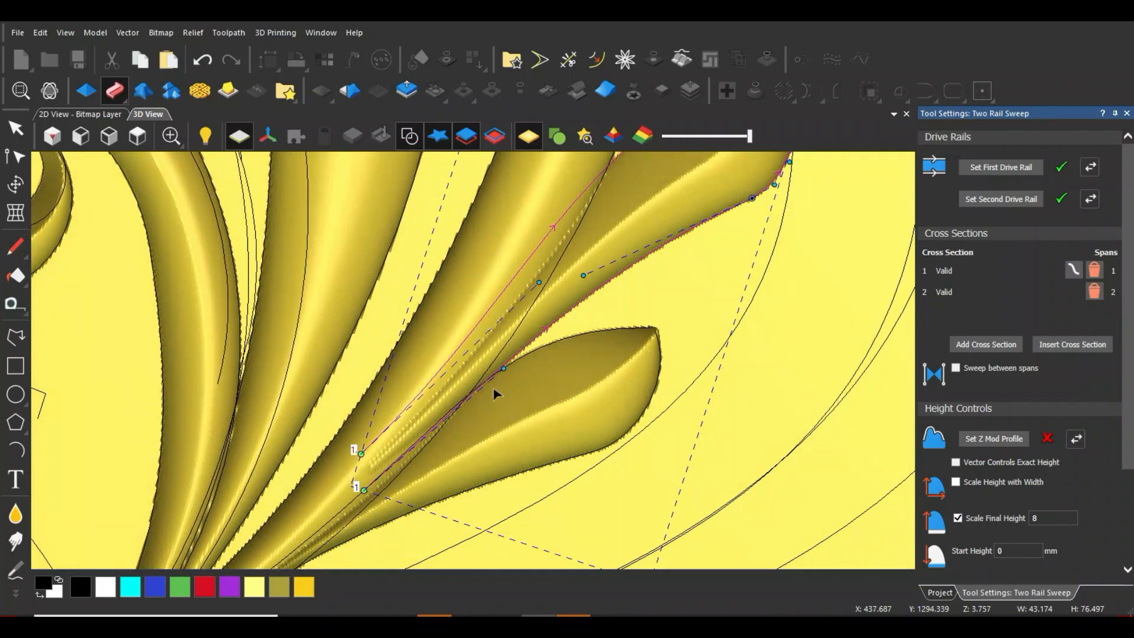
scroll(1051, 549, "down", 2)
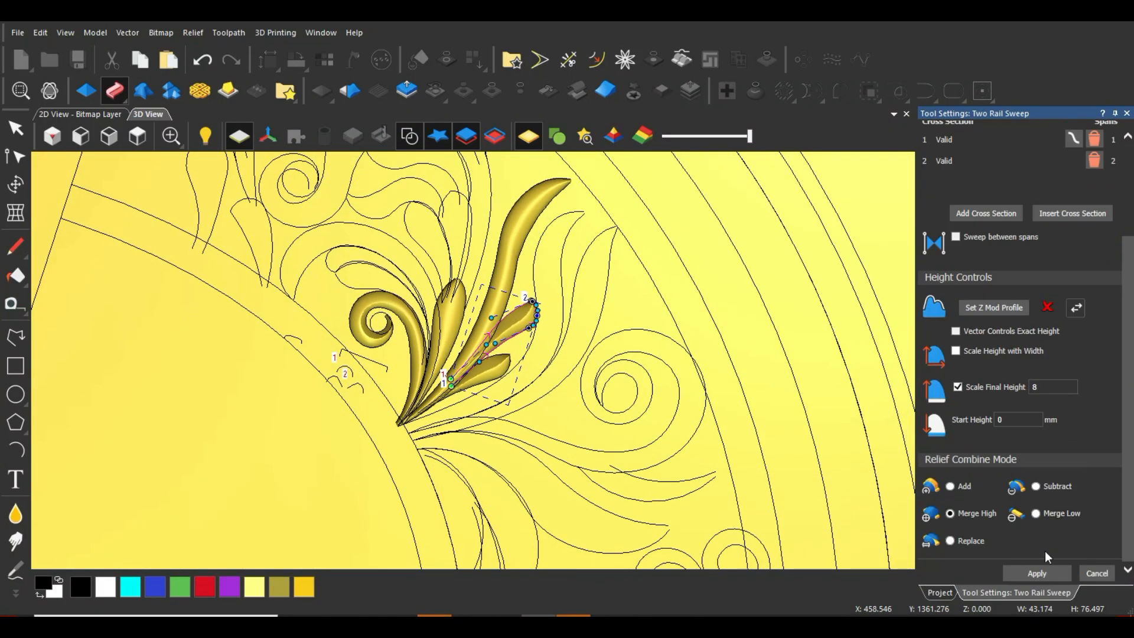
left_click(1036, 573)
Set the two edges of the second tall leaf, to the right of the small petals, as the drive rails
scroll(591, 222, "up", 5)
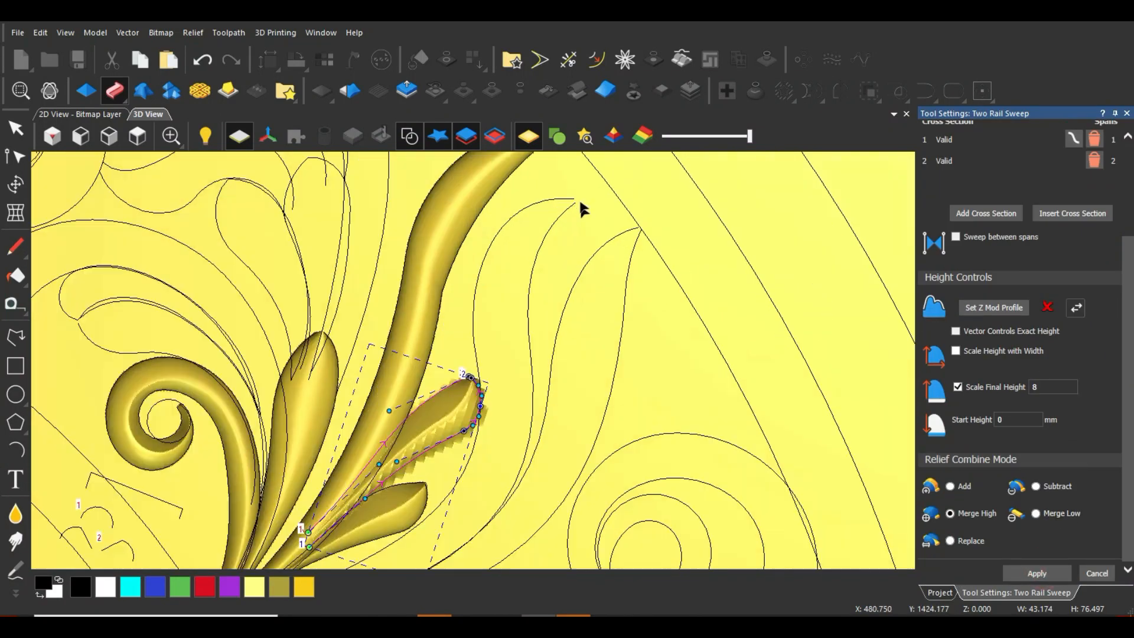
left_click_drag(552, 243, 595, 170)
scroll(976, 171, "up", 2)
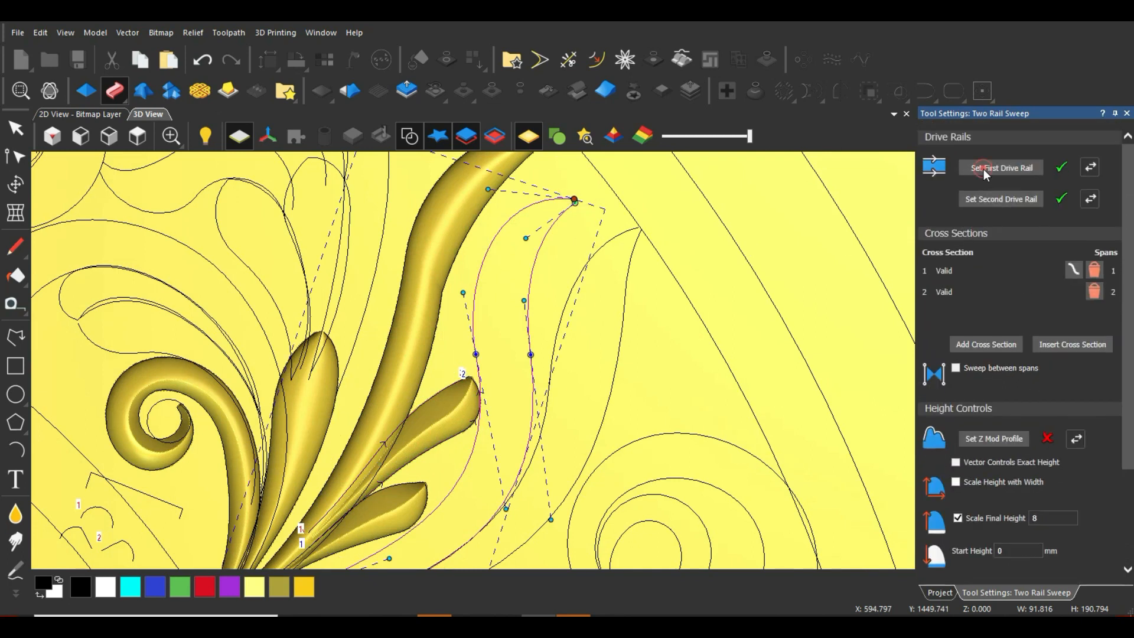
left_click(985, 169)
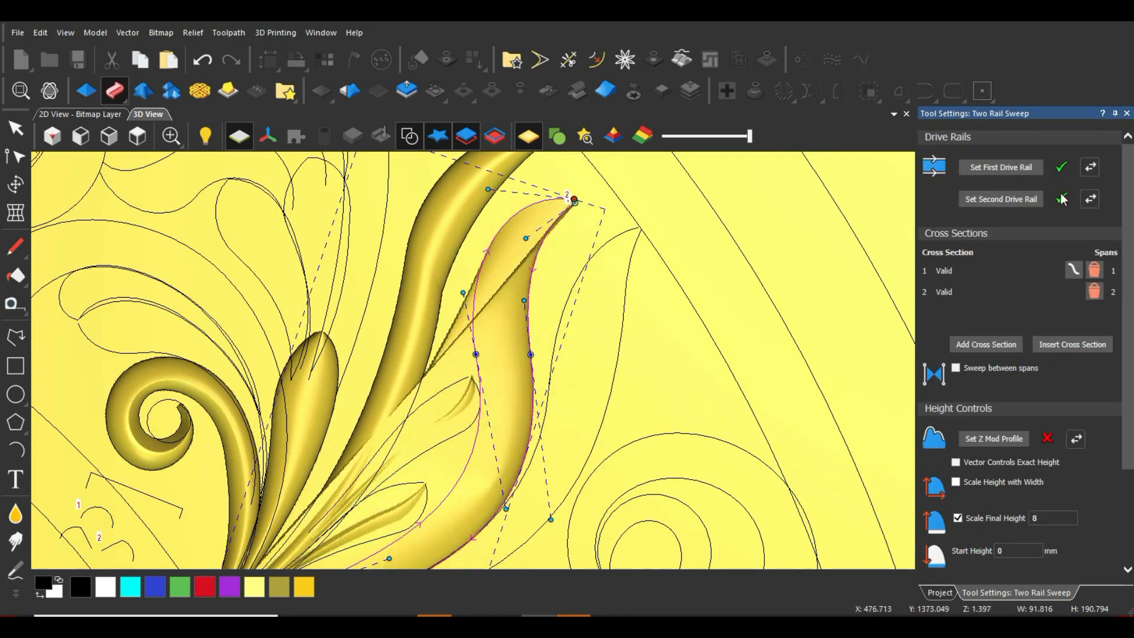
Reverse the second tall leaf's drive rails so both run from the base to the tip
left_click(1091, 167)
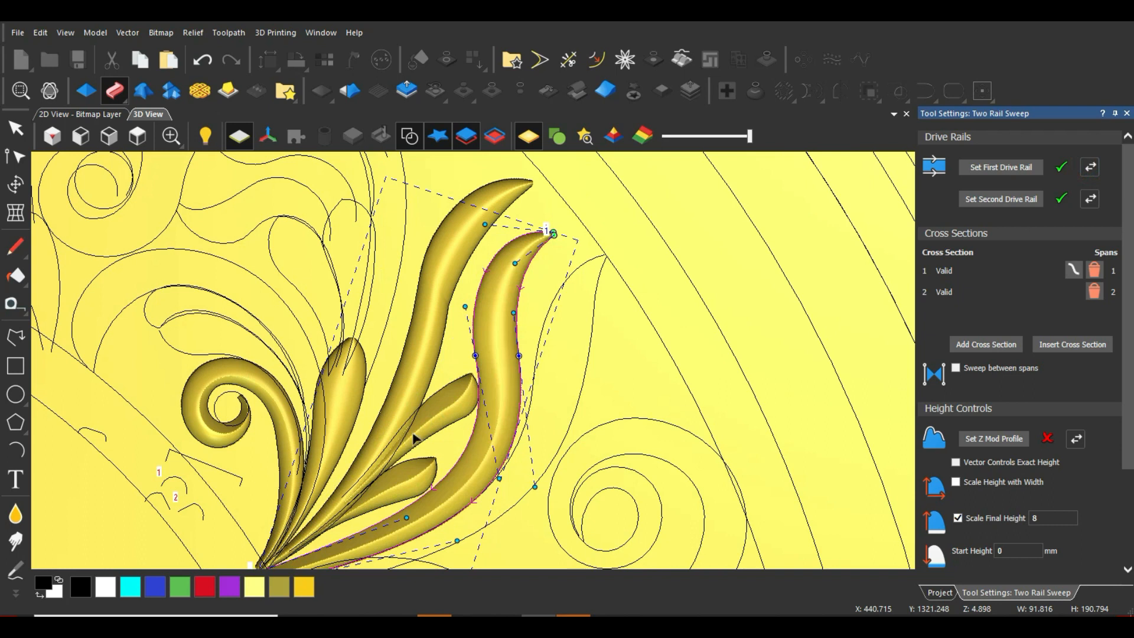
scroll(427, 437, "down", 2)
scroll(380, 479, "up", 1)
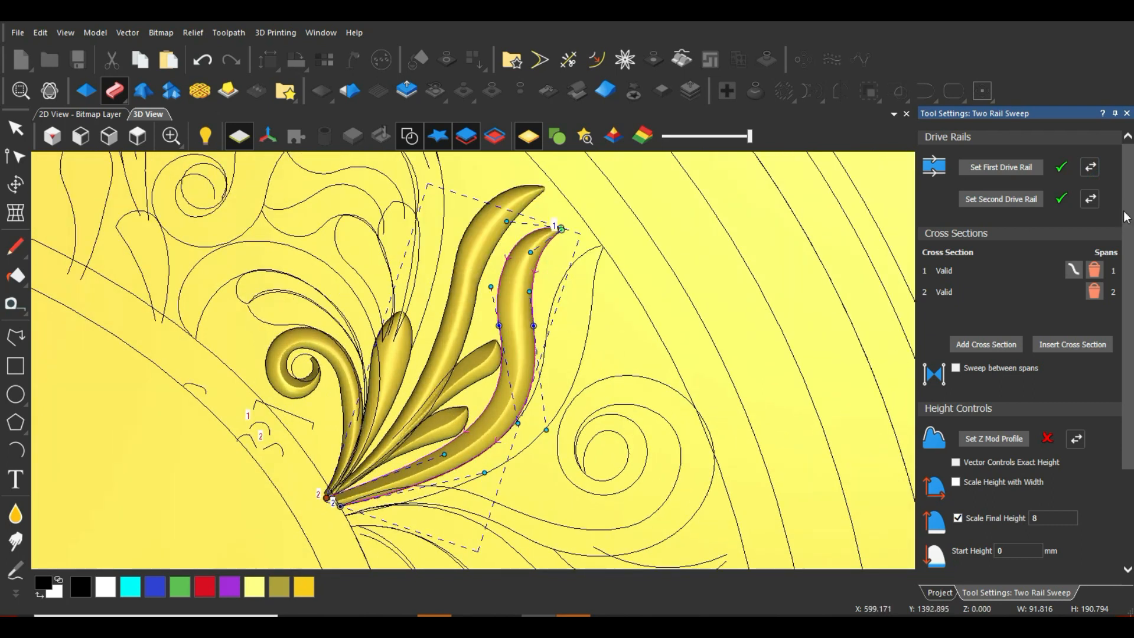
left_click(1091, 199)
left_click(1091, 167)
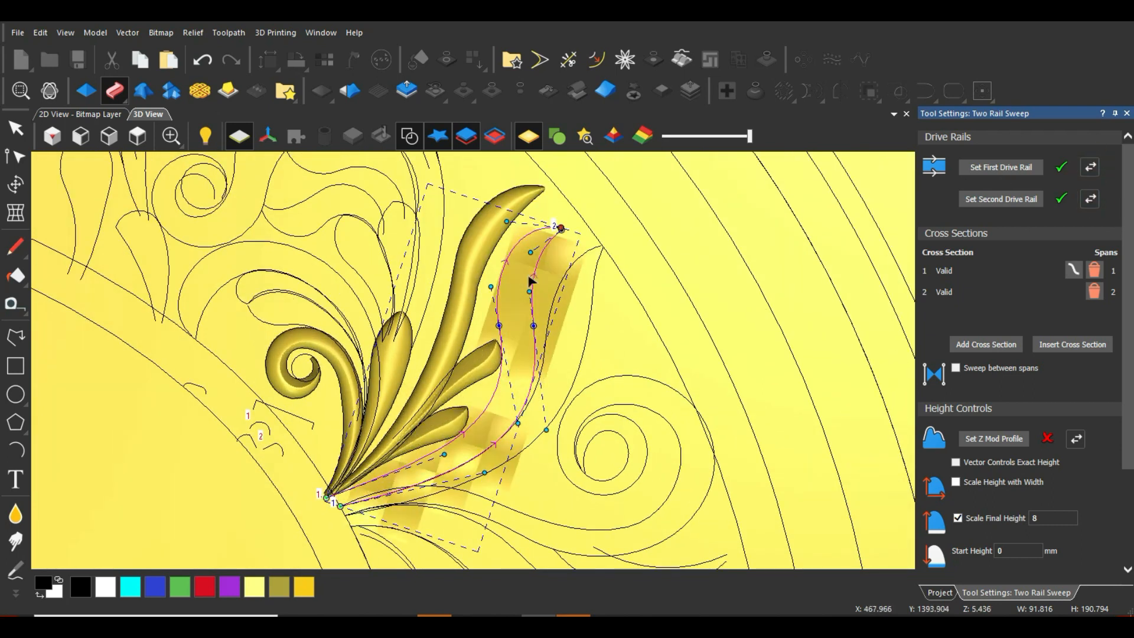
Reassign the second tall leaf's rails with its right edge first and left edge second, and apply the sweep with Merge High
left_click(541, 272)
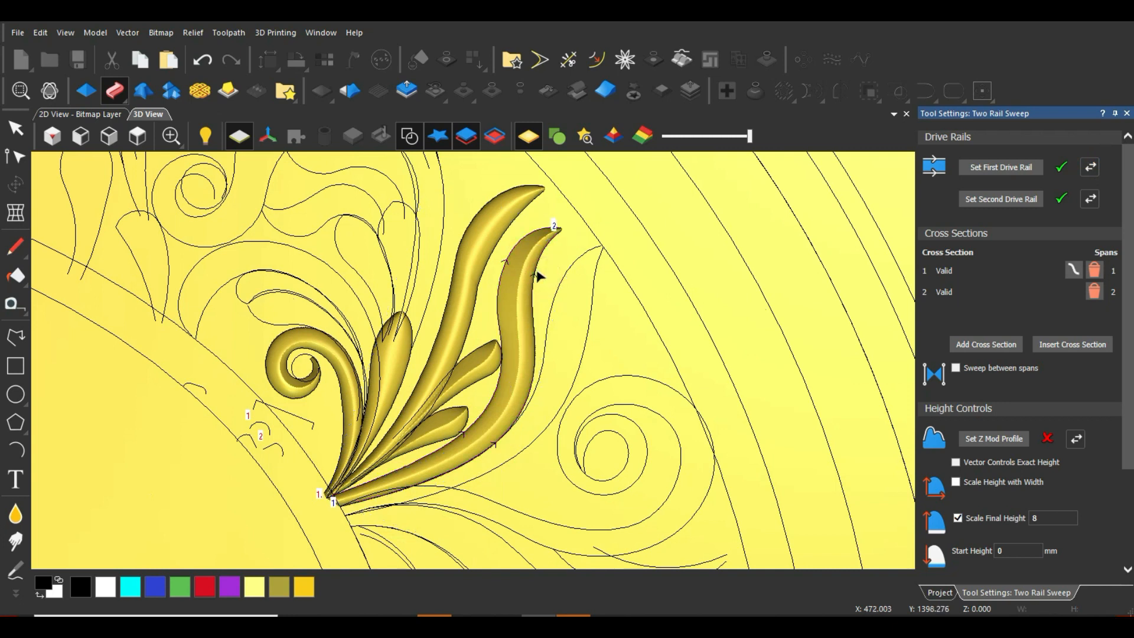
left_click(539, 255)
left_click(513, 247, "shift")
left_click(1004, 168)
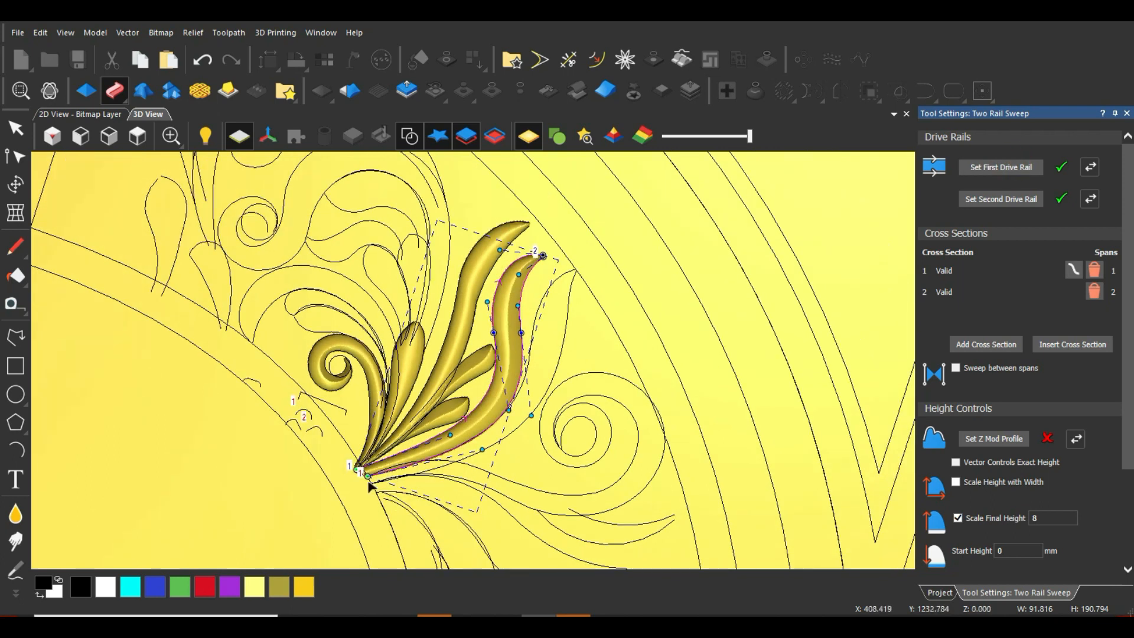
scroll(428, 419, "up", 4)
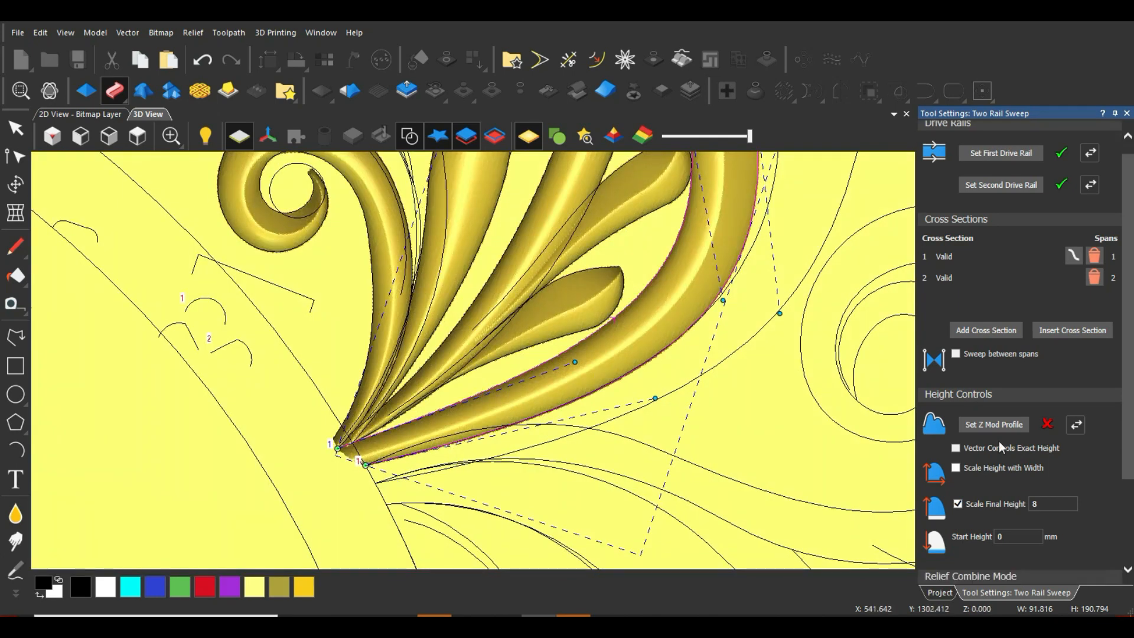
scroll(1016, 449, "down", 3)
left_click(1037, 573)
Set the edges of the outermost tall leaf as the drive rails, with the right edge first and the left edge second
scroll(658, 210, "down", 3)
scroll(640, 223, "up", 3)
left_click(572, 254)
left_click(590, 270)
left_click_drag(653, 272, 576, 284, "shift")
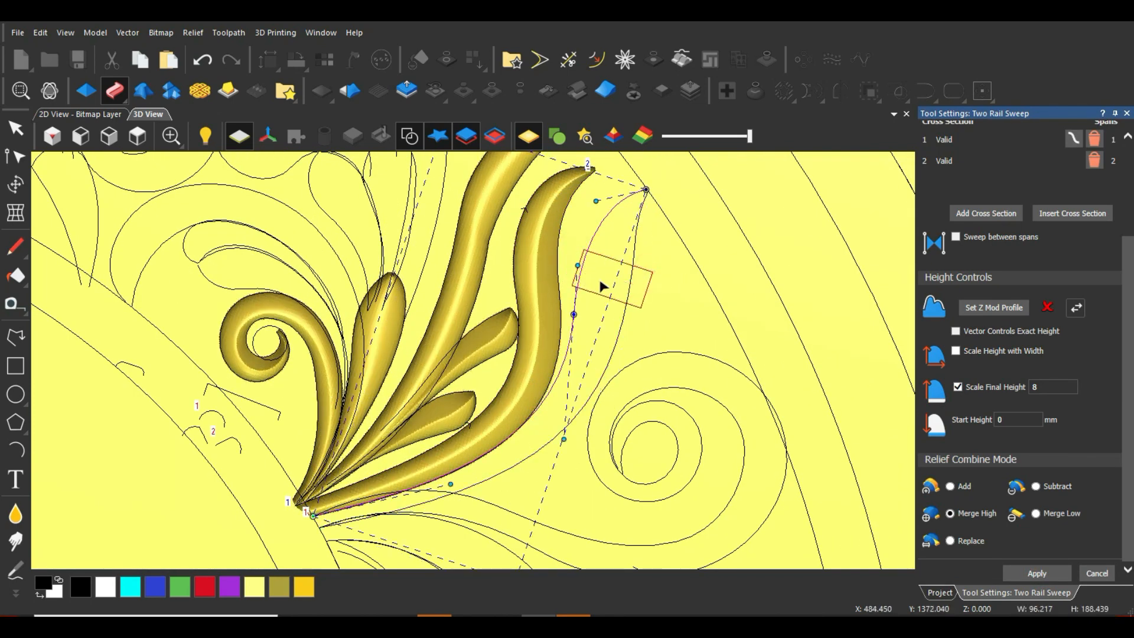
scroll(984, 224, "up", 3)
left_click(1008, 169)
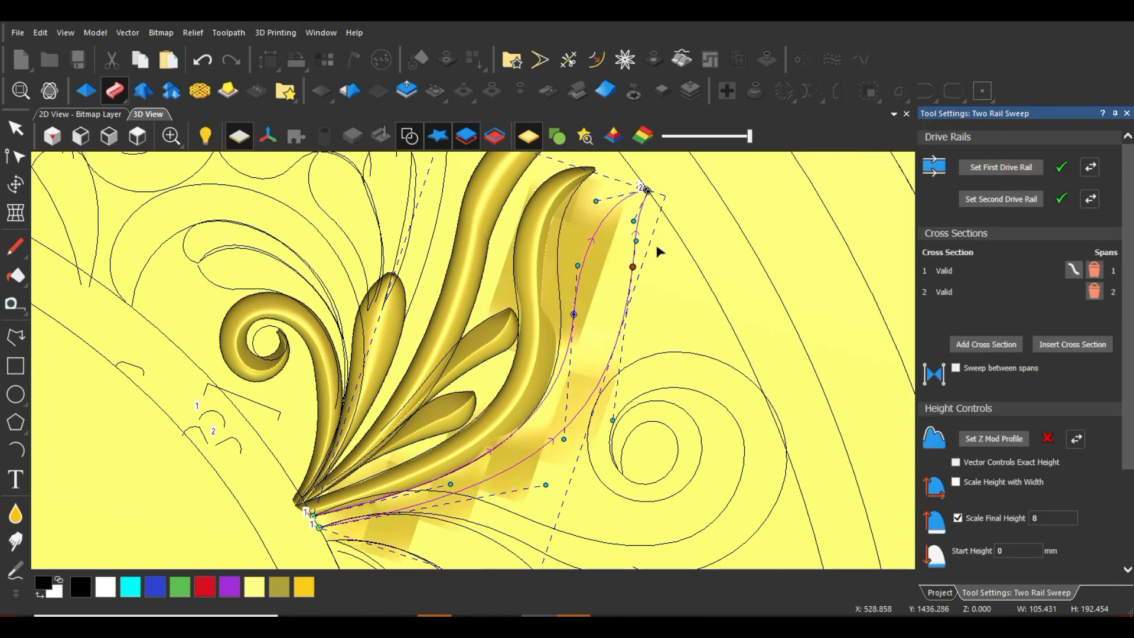
left_click(667, 302)
left_click(628, 295)
left_click(577, 281, "shift")
left_click(969, 166)
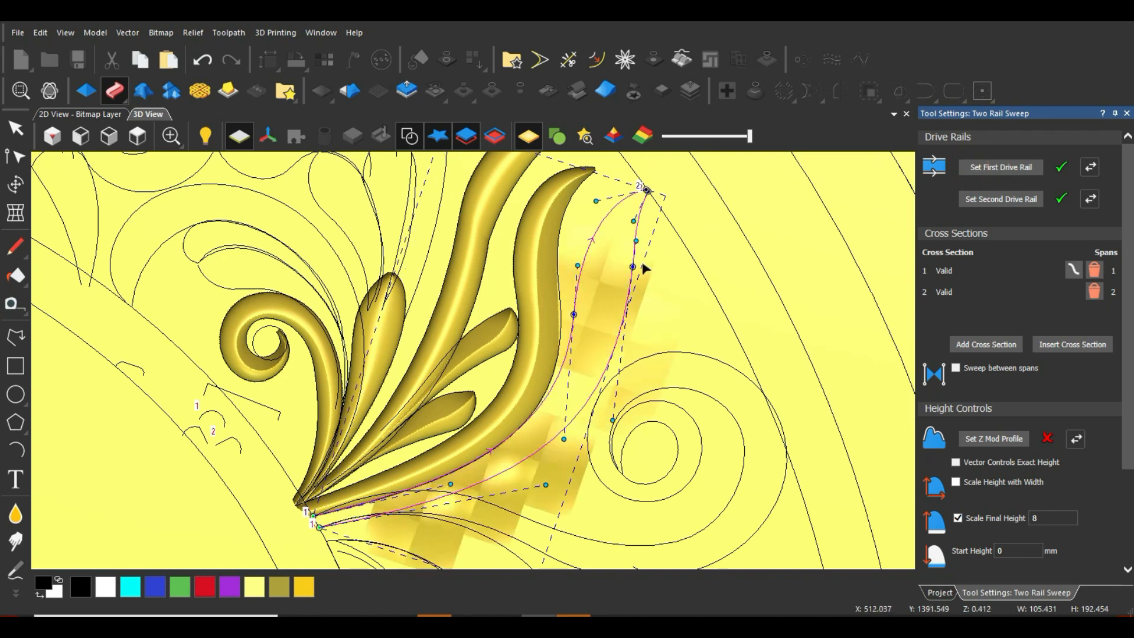
Adjust the lower rail's start point at the base of the outermost tall leaf and apply the sweep with Merge High
scroll(366, 503, "up", 3)
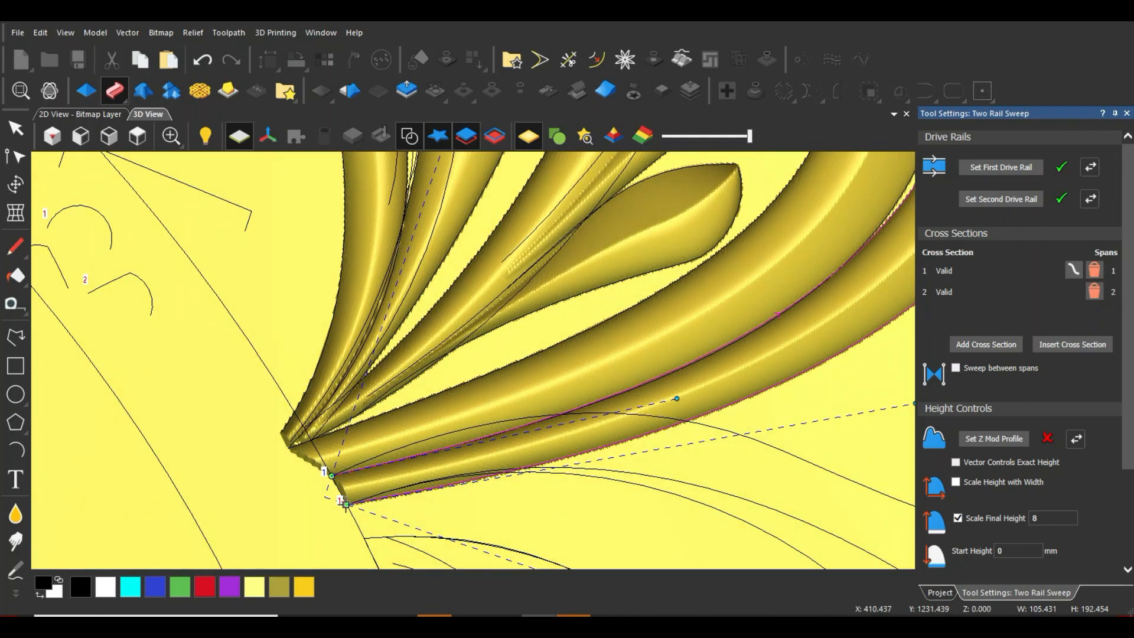
left_click_drag(346, 504, 320, 476)
scroll(600, 438, "down", 5)
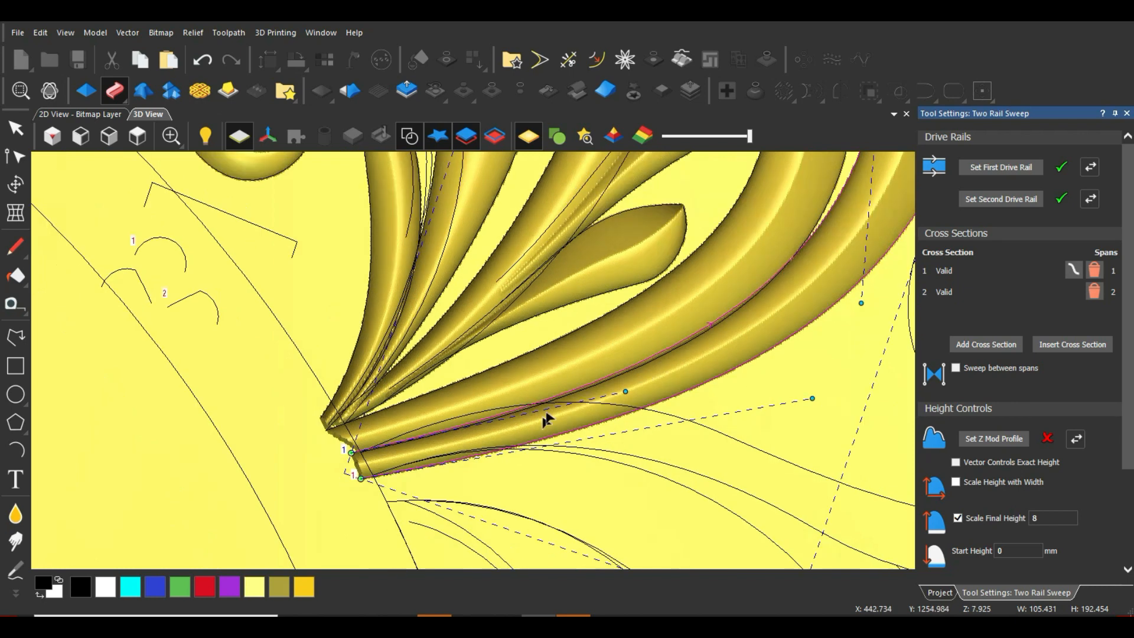
scroll(1129, 506, "down", 3)
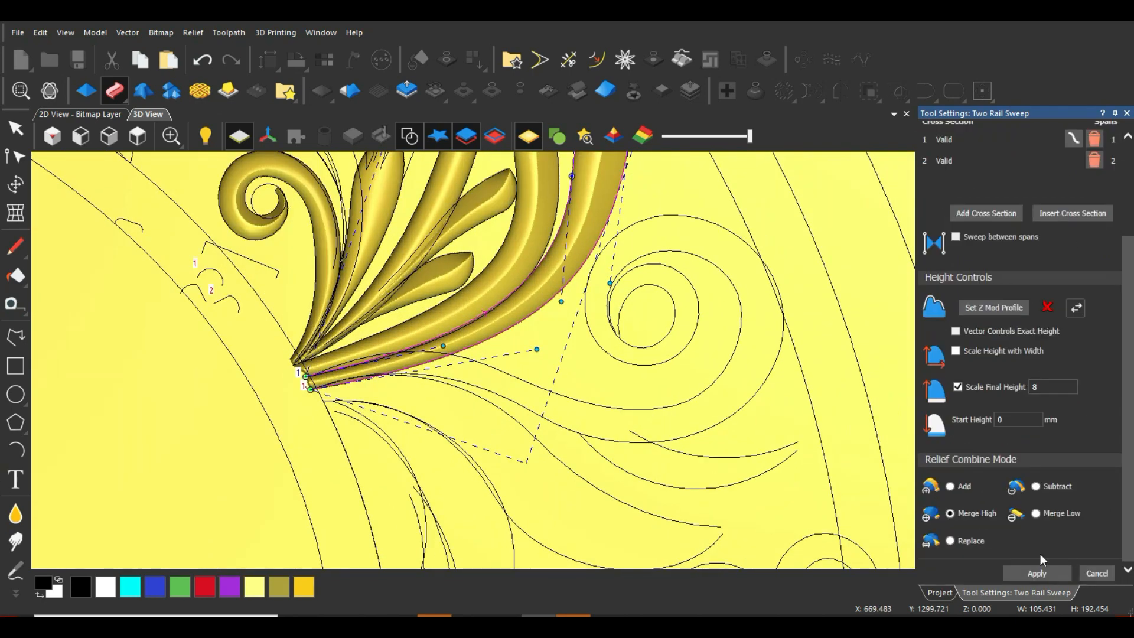
Set the inner and outer edges of the large spiral below the tall leaves as the drive rails, inner edge first
left_click_drag(612, 395, 598, 441)
left_click_drag(774, 388, 676, 397)
scroll(1054, 189, "up", 4)
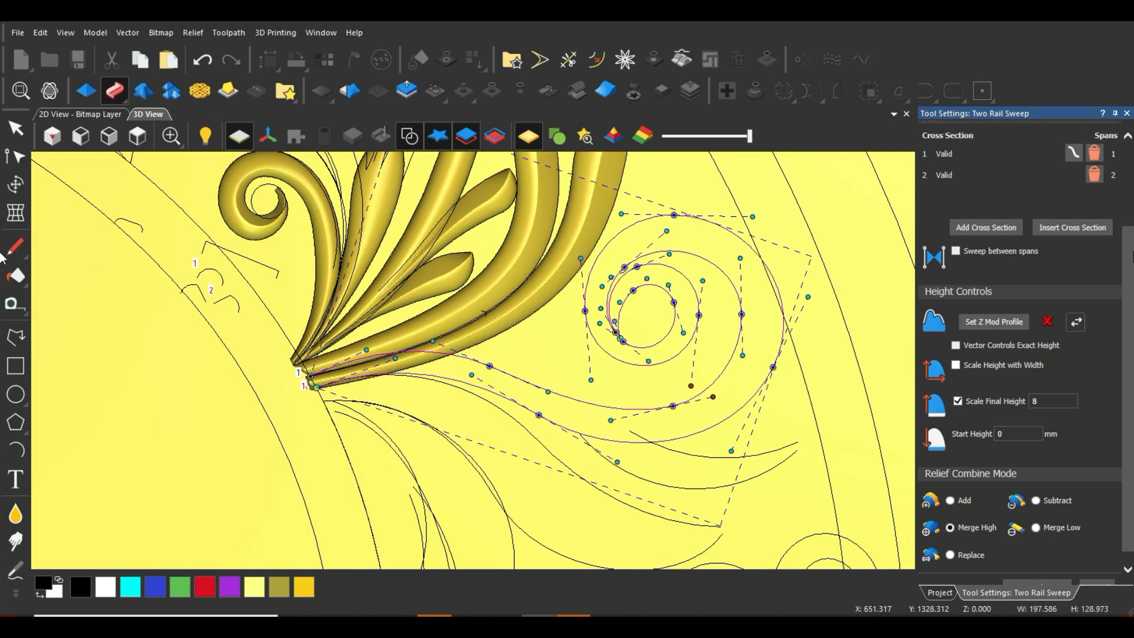
left_click(1017, 169)
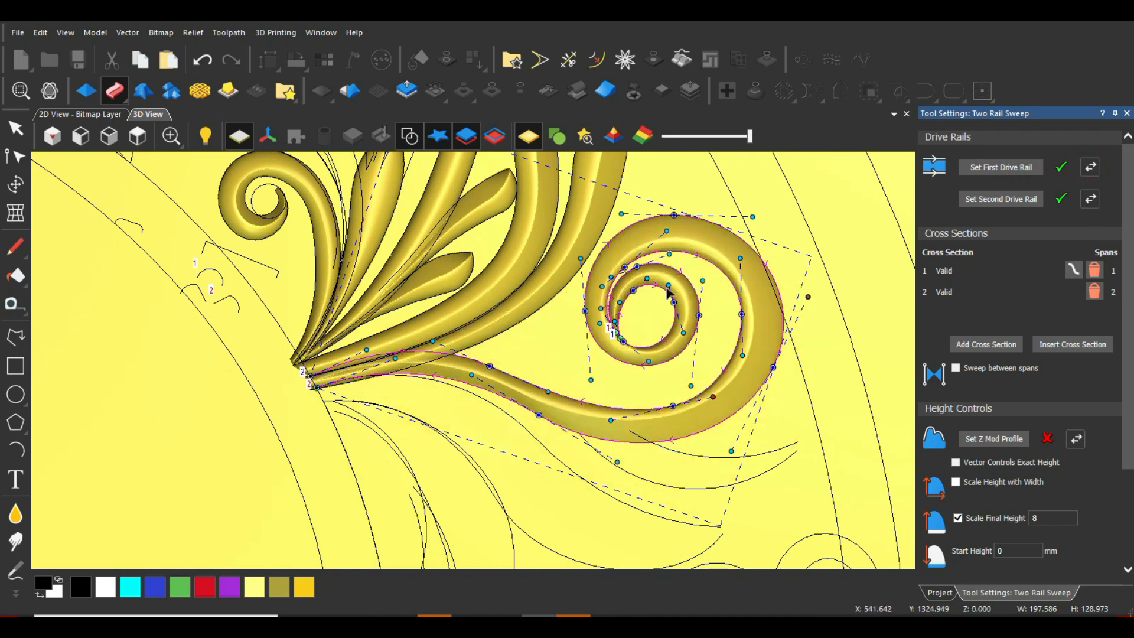
left_click(695, 399)
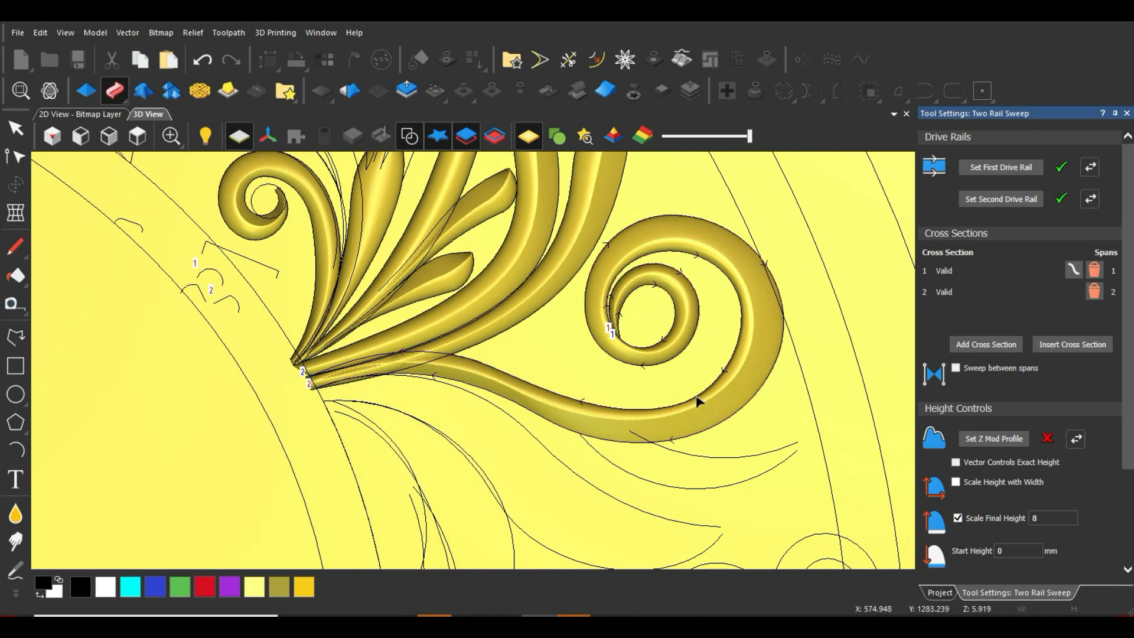
left_click(712, 433, "shift")
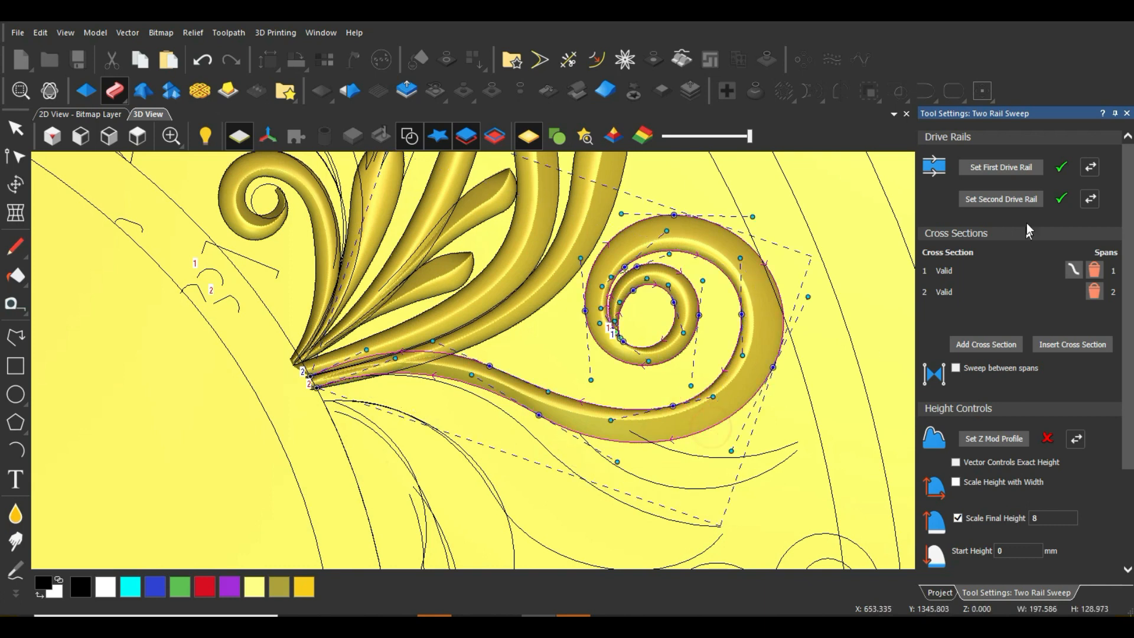
left_click(996, 169)
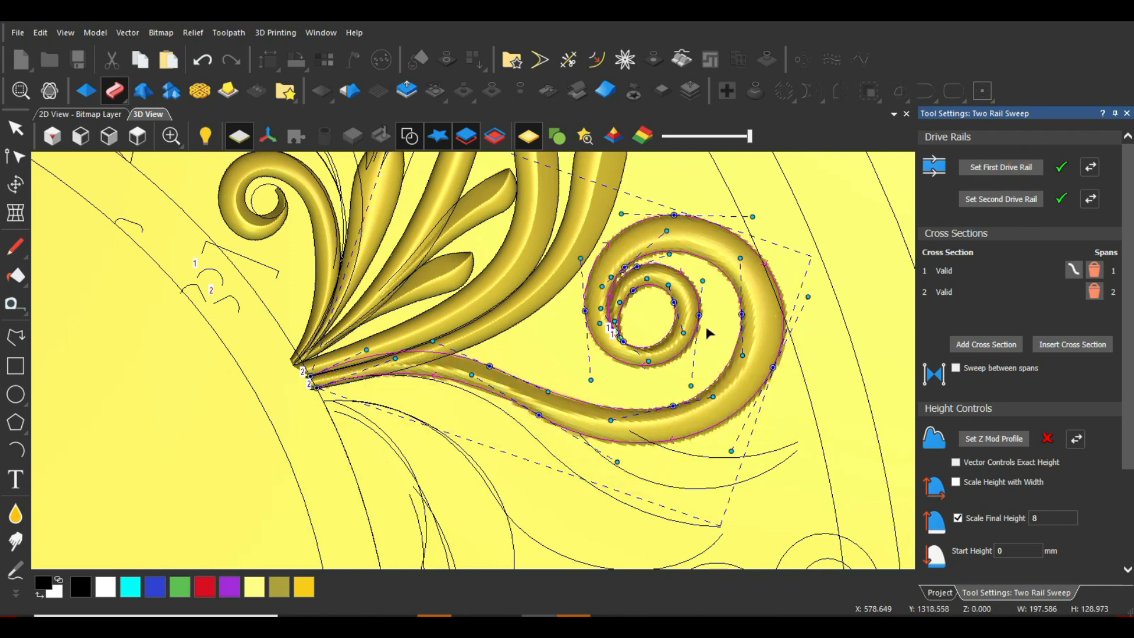
Reverse the large spiral's drive rails to start at the ornament's base, and pull the lower rail's first curve handle downward
left_click(1091, 200)
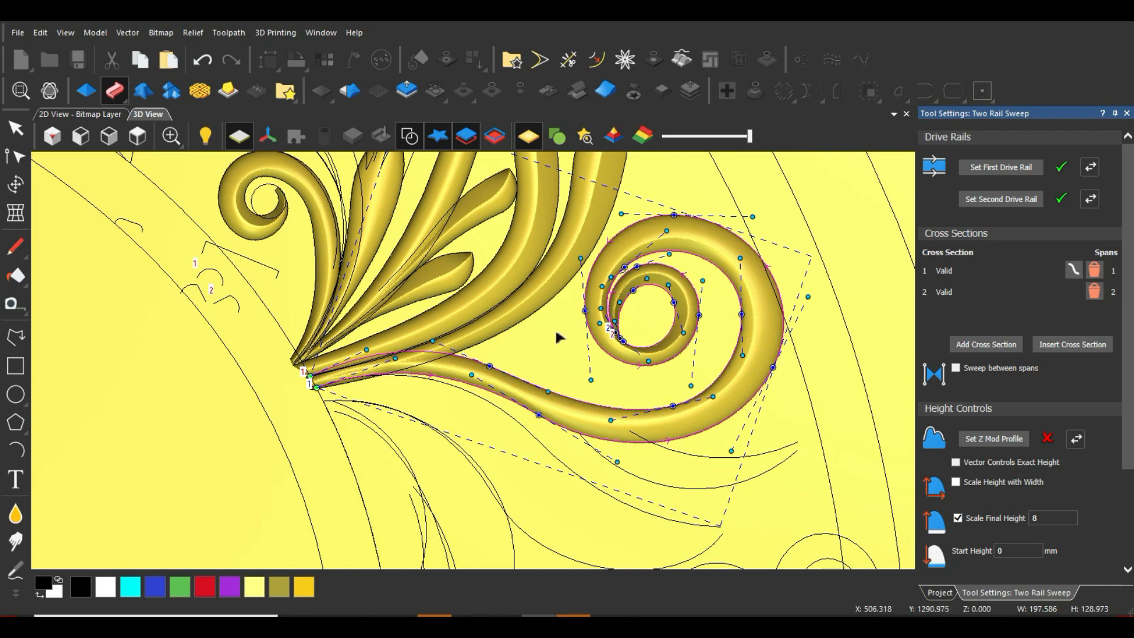
scroll(351, 387, "up", 2)
left_click_drag(441, 334, 439, 377)
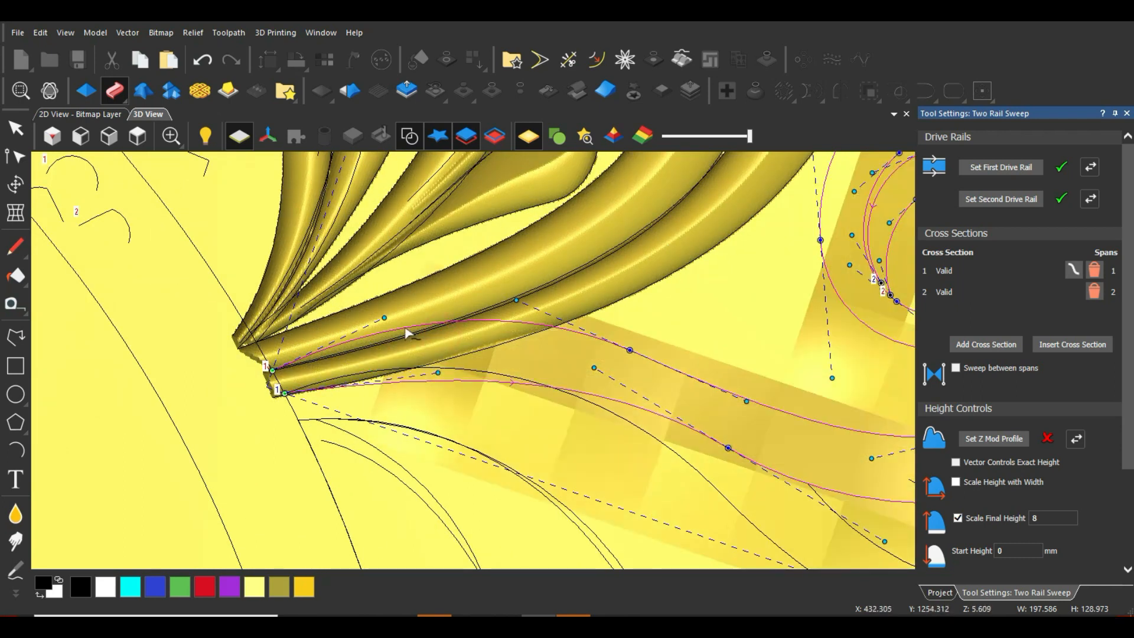
Pull the first curve handle of the large spiral's upper rail downward and apply the sweep with Merge High
left_click_drag(383, 317, 393, 350)
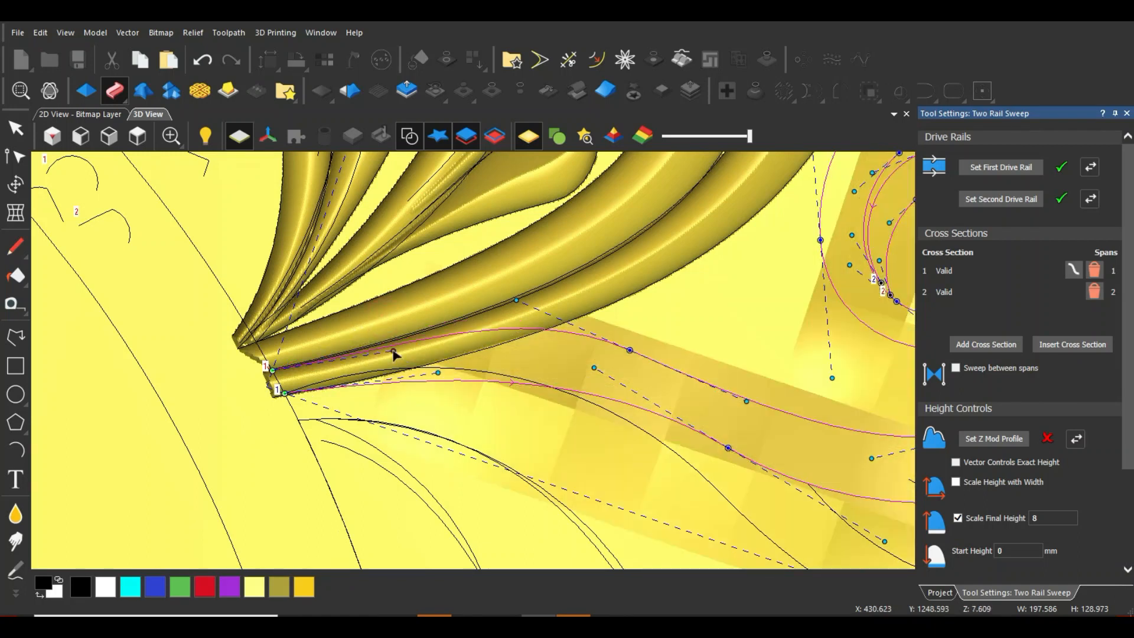
scroll(674, 404, "down", 4)
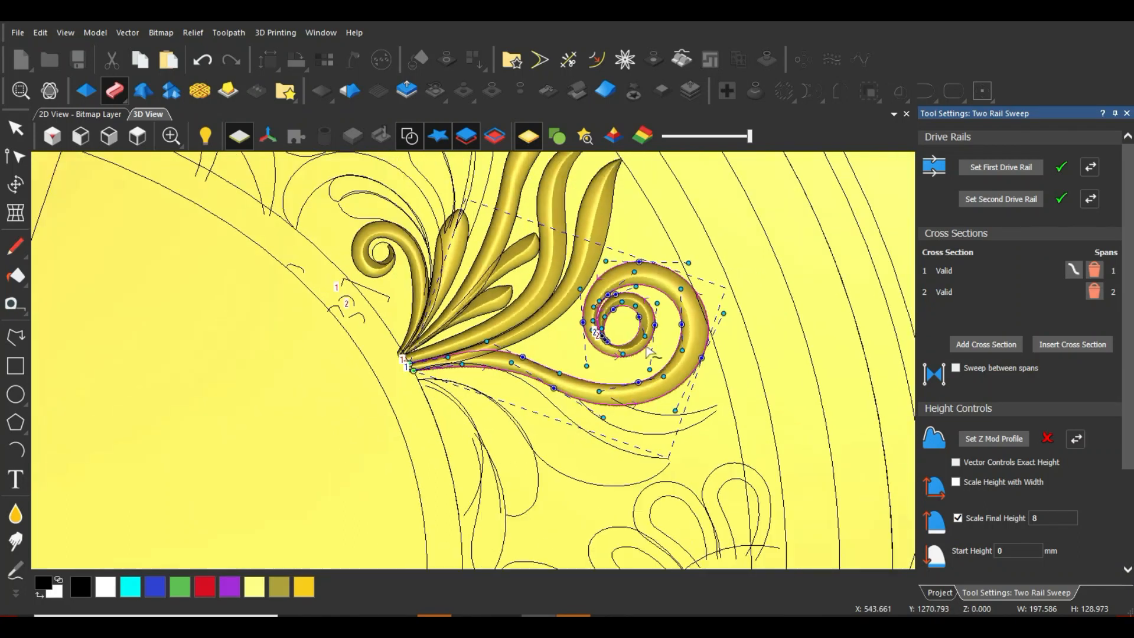
scroll(650, 347, "up", 3)
left_click_drag(638, 345, 458, 362)
scroll(467, 362, "down", 5)
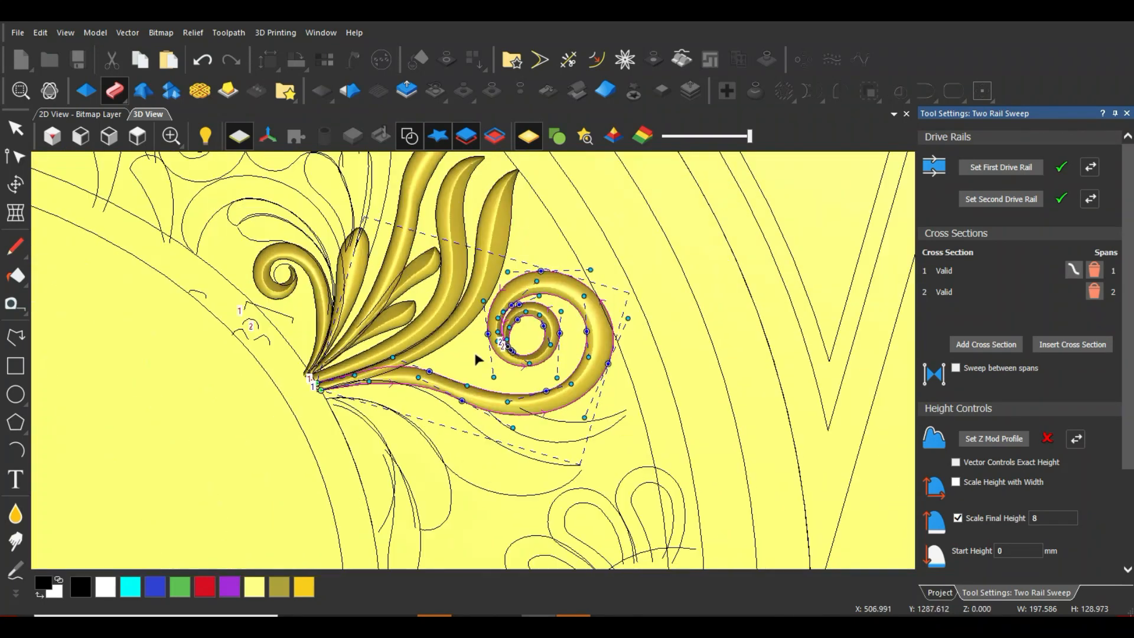
scroll(488, 347, "up", 3)
scroll(1072, 579, "down", 3)
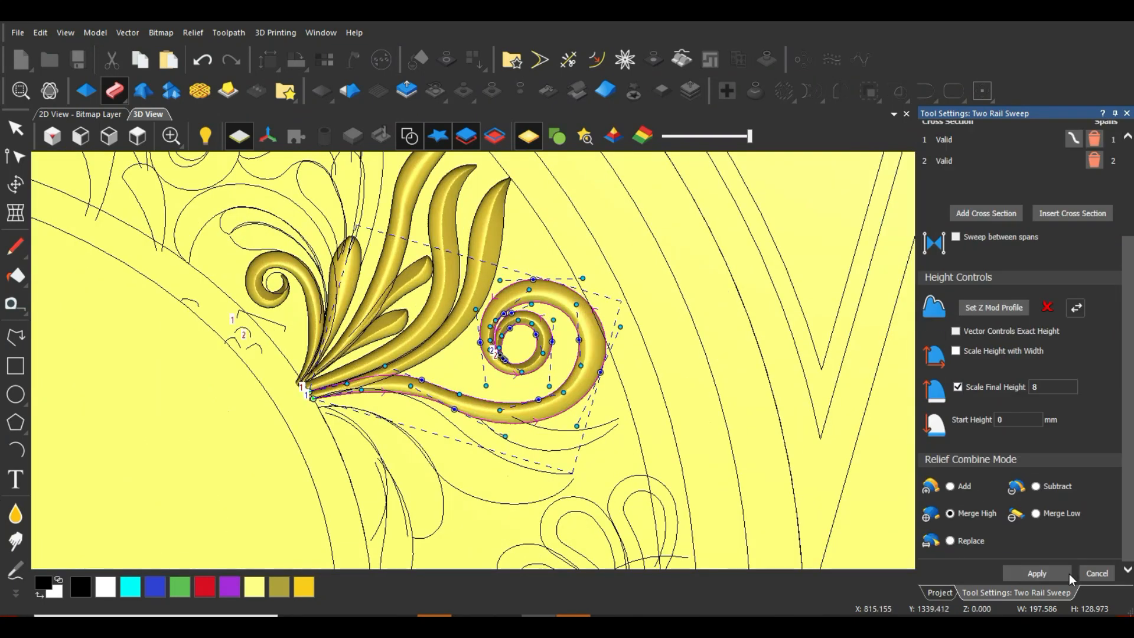
Set the two edges of the crescent-shaped leaf beneath the large spiral as the drive rails
scroll(603, 438, "up", 3)
left_click_drag(611, 383, 584, 461)
scroll(1073, 242, "up", 3)
left_click(1016, 172)
scroll(402, 408, "up", 3)
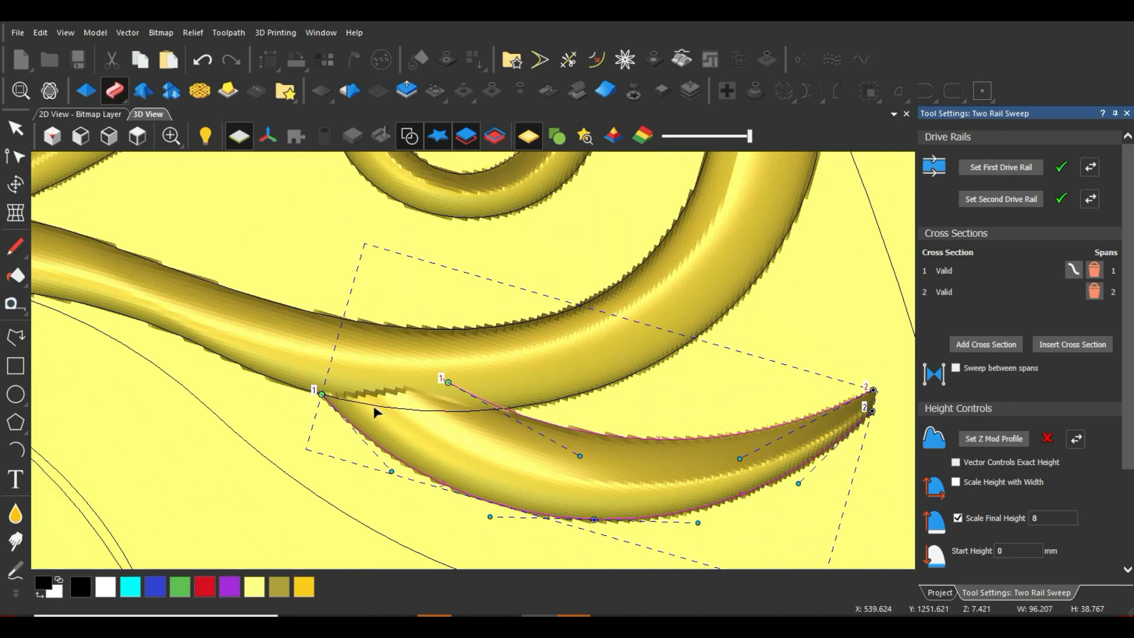
Reverse both crescent leaf rails to start at its tip, extend the lower rail's end into the spiral stem, and apply the sweep with Merge High
left_click(1090, 199)
left_click(1090, 168)
scroll(385, 394, "down", 3)
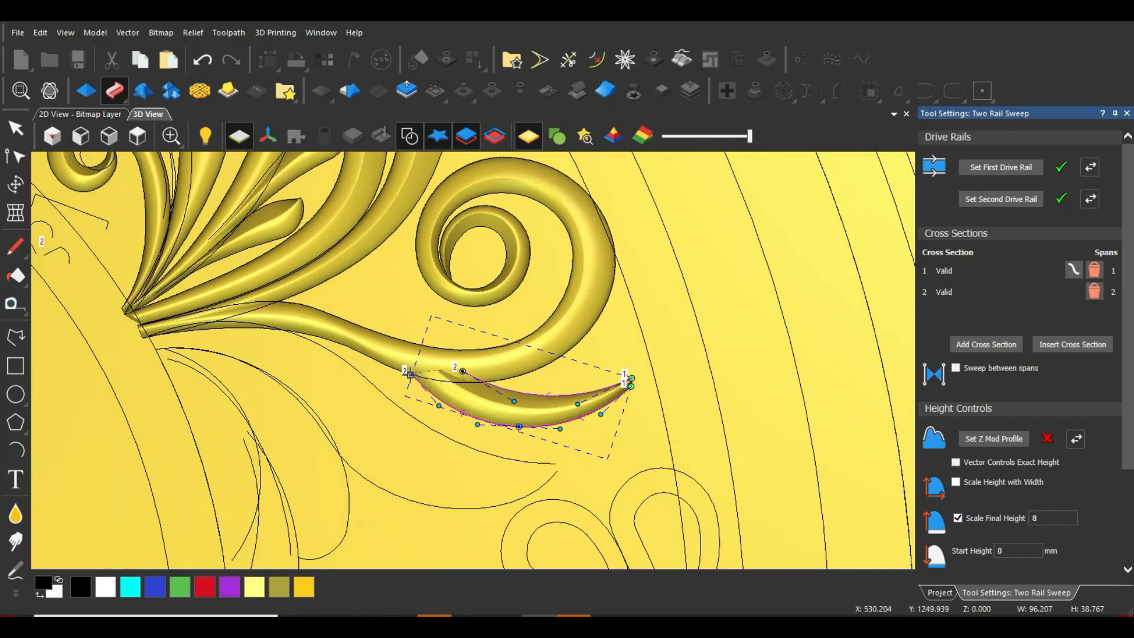
left_click_drag(412, 374, 402, 361)
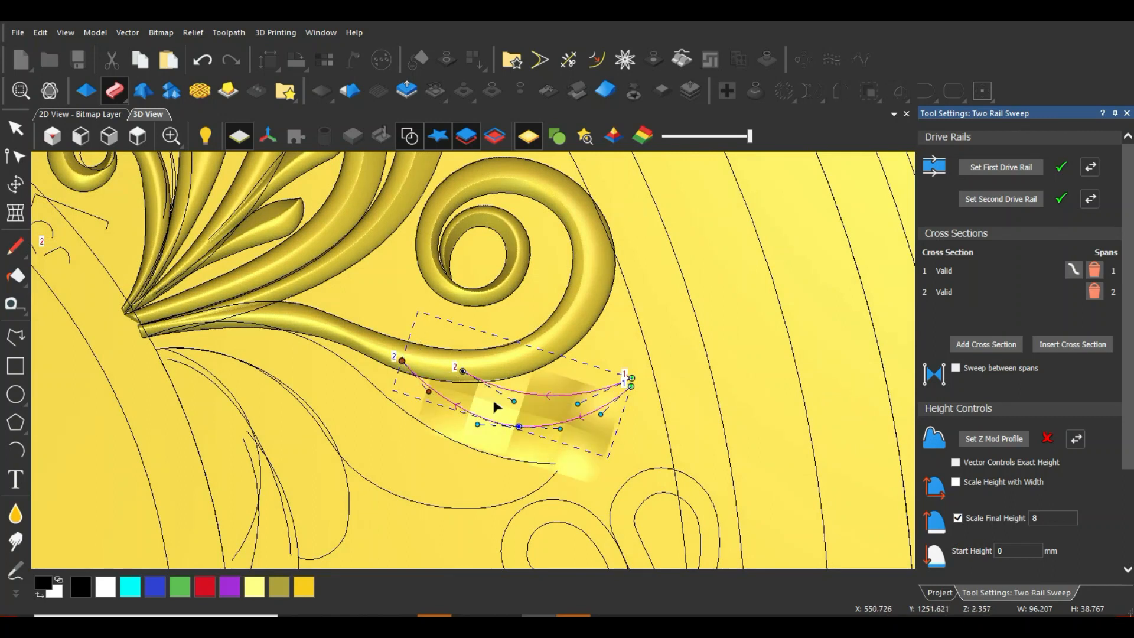
scroll(455, 407, "up", 5)
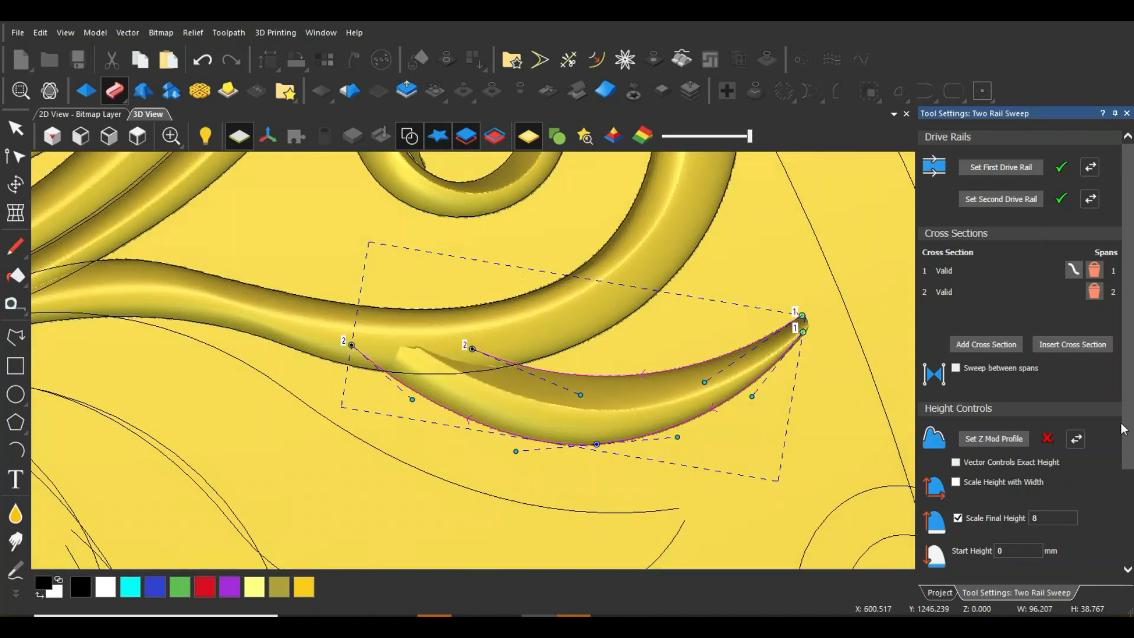
scroll(1072, 483, "down", 3)
left_click(1028, 570)
Set the upper and lower edges of the wide S-shaped leaf below the crescent leaf as the drive rails
scroll(440, 434, "down", 5)
left_click_drag(570, 391, 532, 422)
scroll(1045, 308, "up", 3)
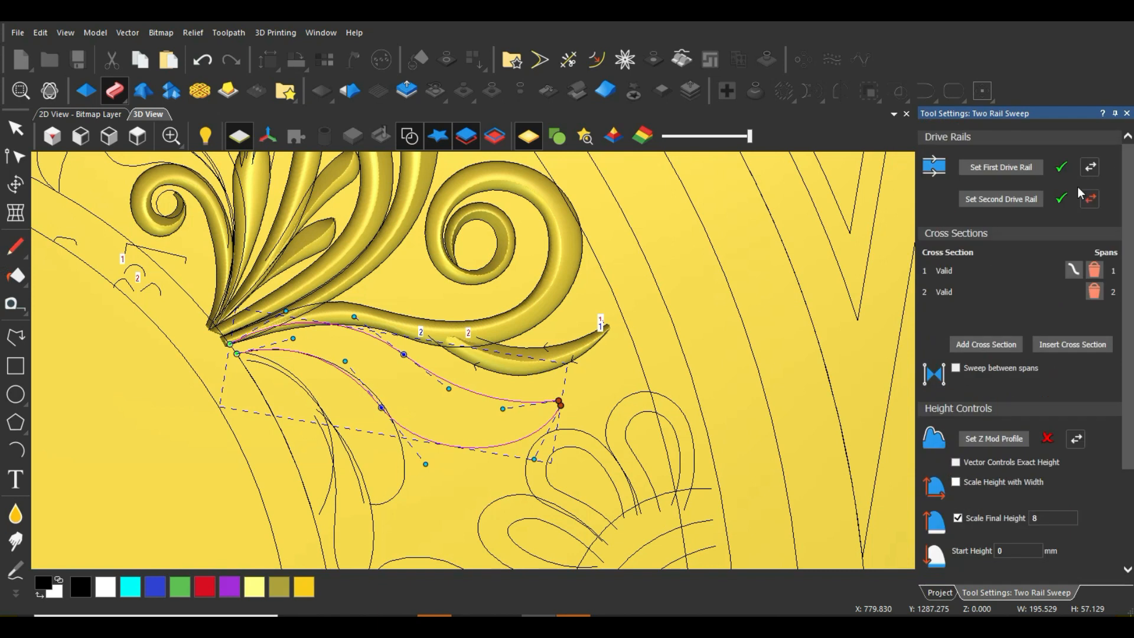
left_click(1021, 169)
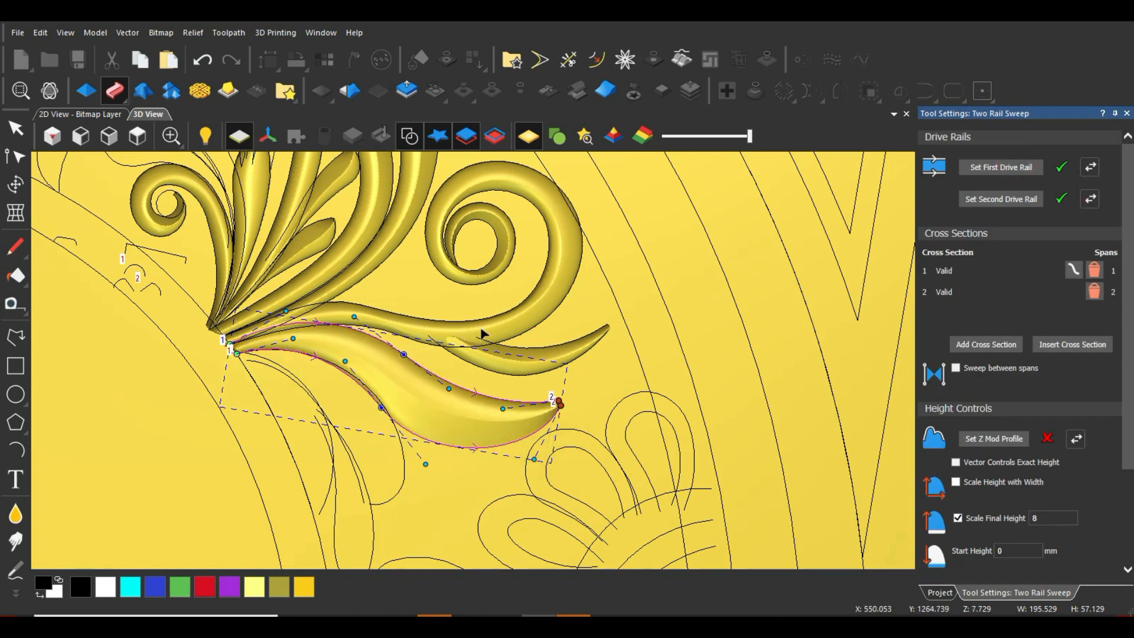
Shift the wide leaf's rail start points farther into the ornament's base and apply the sweep with Merge High
scroll(232, 350, "up", 5)
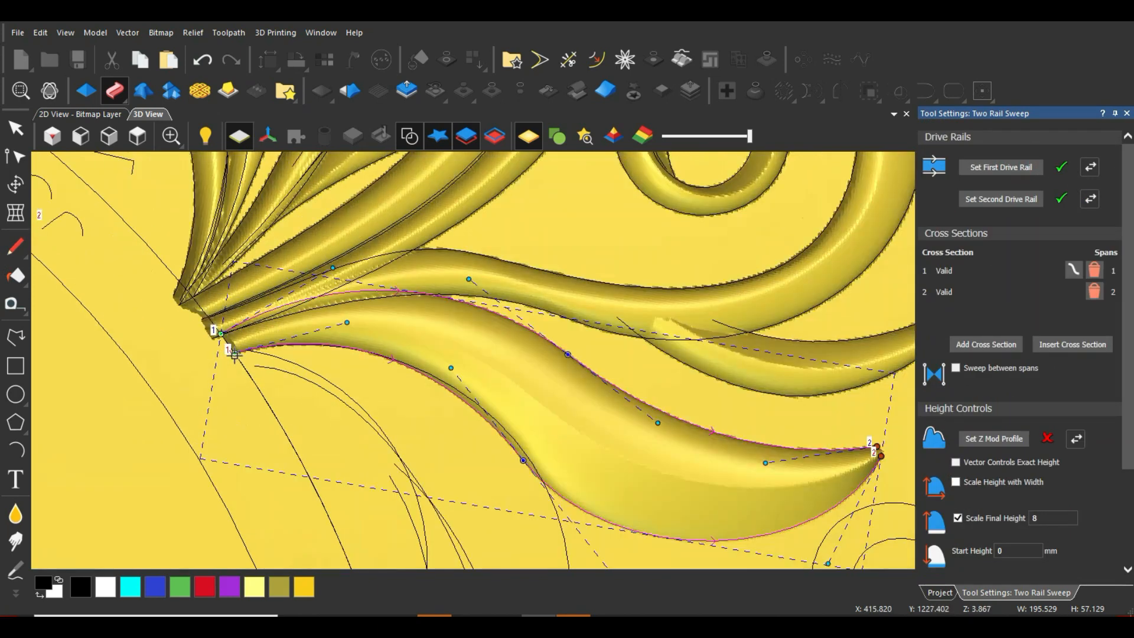
mouse_move(233, 349)
left_mouse_down()
mouse_move(222, 357)
mouse_move(217, 338)
left_mouse_up()
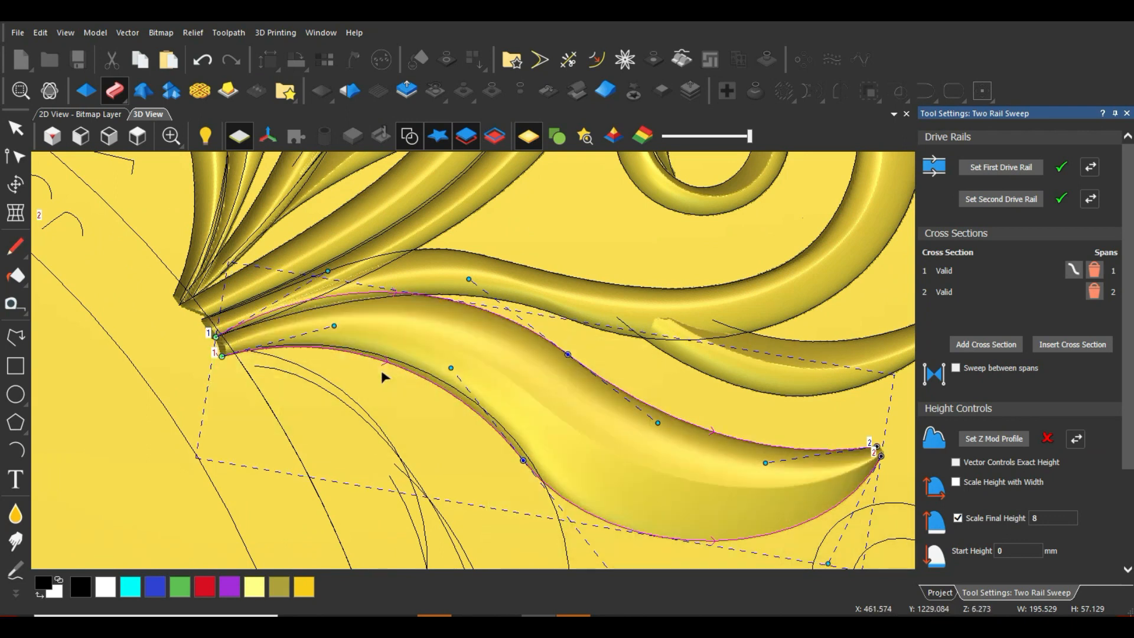
scroll(400, 395, "down", 3)
scroll(521, 460, "up", 2)
scroll(519, 363, "down", 6)
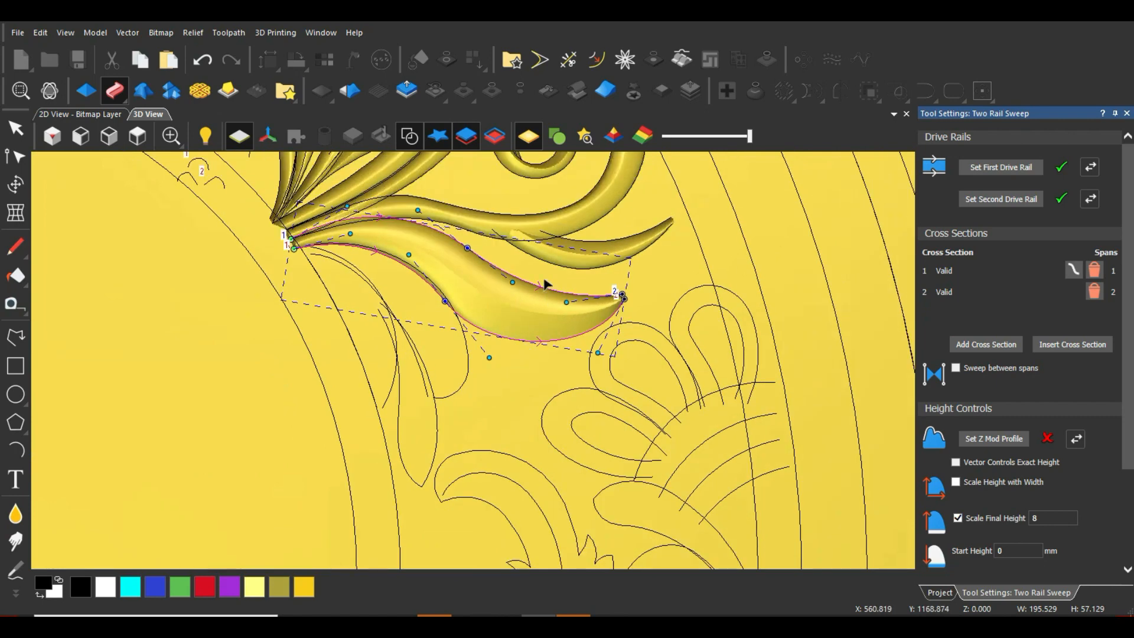
scroll(516, 338, "up", 5)
middle_click_drag(552, 355, 650, 348)
scroll(1054, 442, "down", 3)
left_click(1038, 571)
Try the edges of the curved leaf below the wide leaf as drive rails, with the upper edge first
scroll(517, 485, "up", 2)
left_click(527, 484)
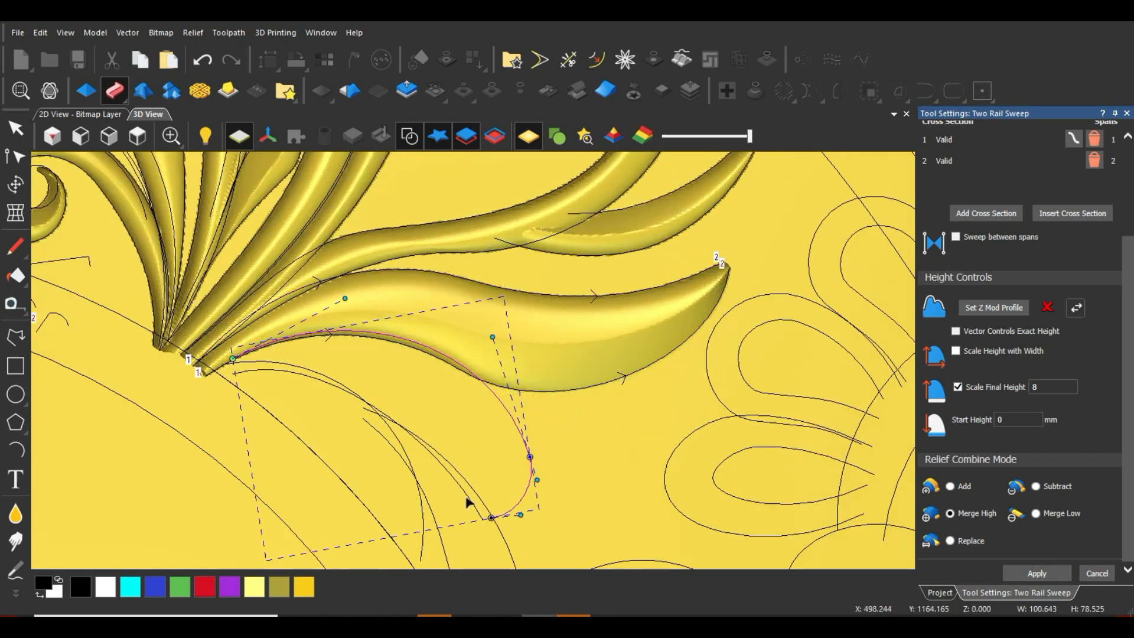
left_click(468, 494, "shift")
scroll(1040, 284, "up", 3)
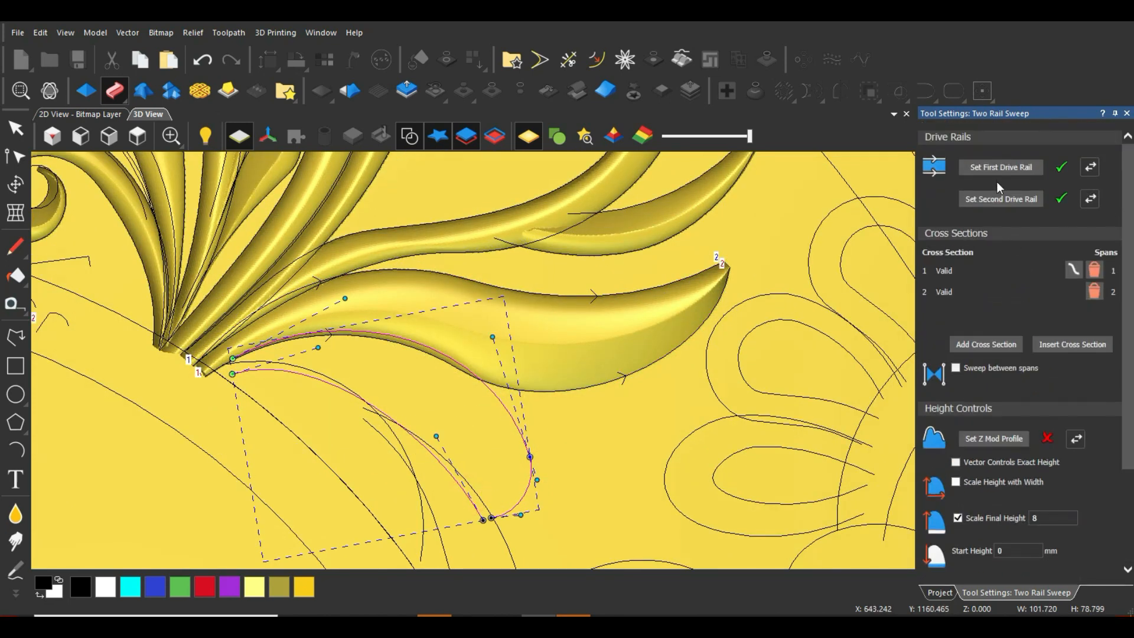
left_click(996, 166)
left_click(549, 434)
left_click(521, 432)
left_click(443, 467, "shift")
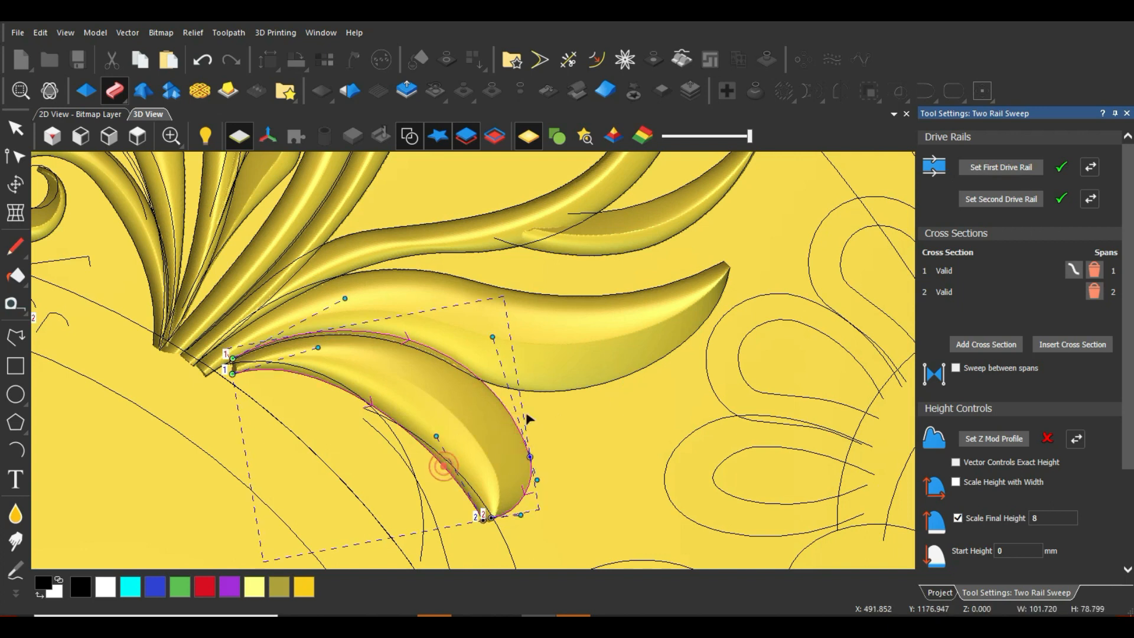
left_click(993, 166)
Set the curved leaf's drive rails again, with the lower edge first and the upper edge second
left_click(549, 433)
left_click(440, 465)
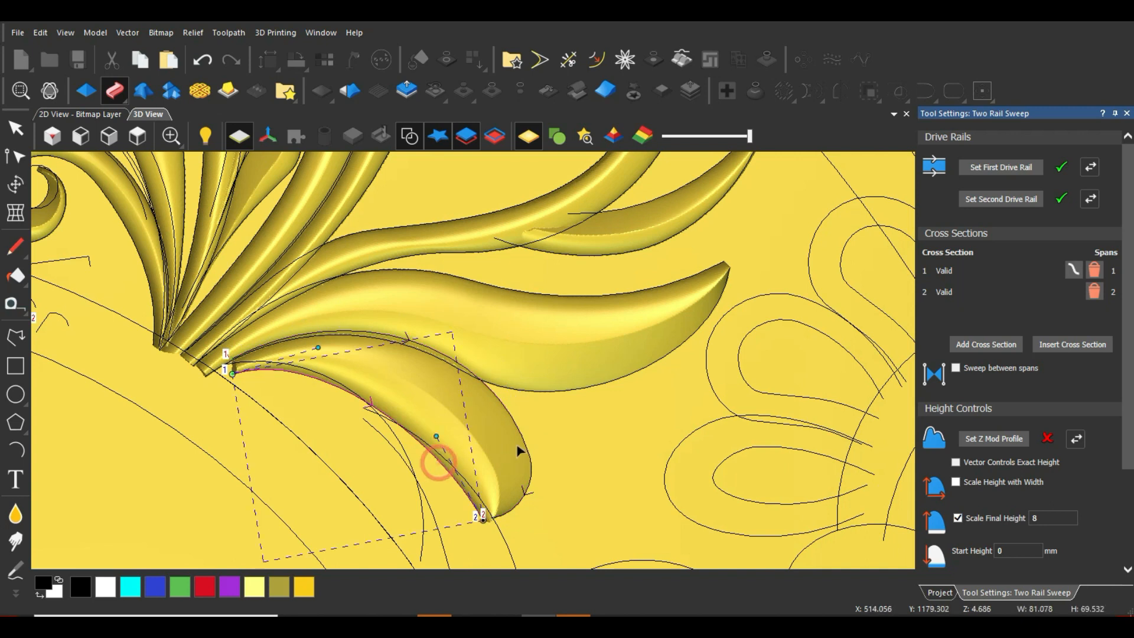
left_click(522, 433, "shift")
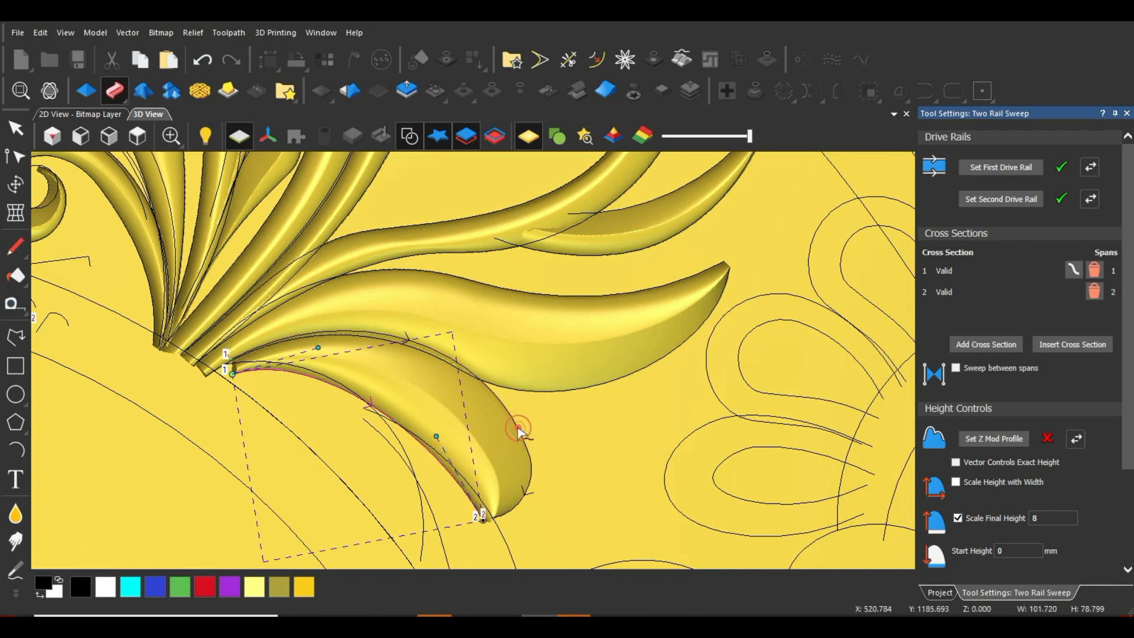
left_click(1017, 168)
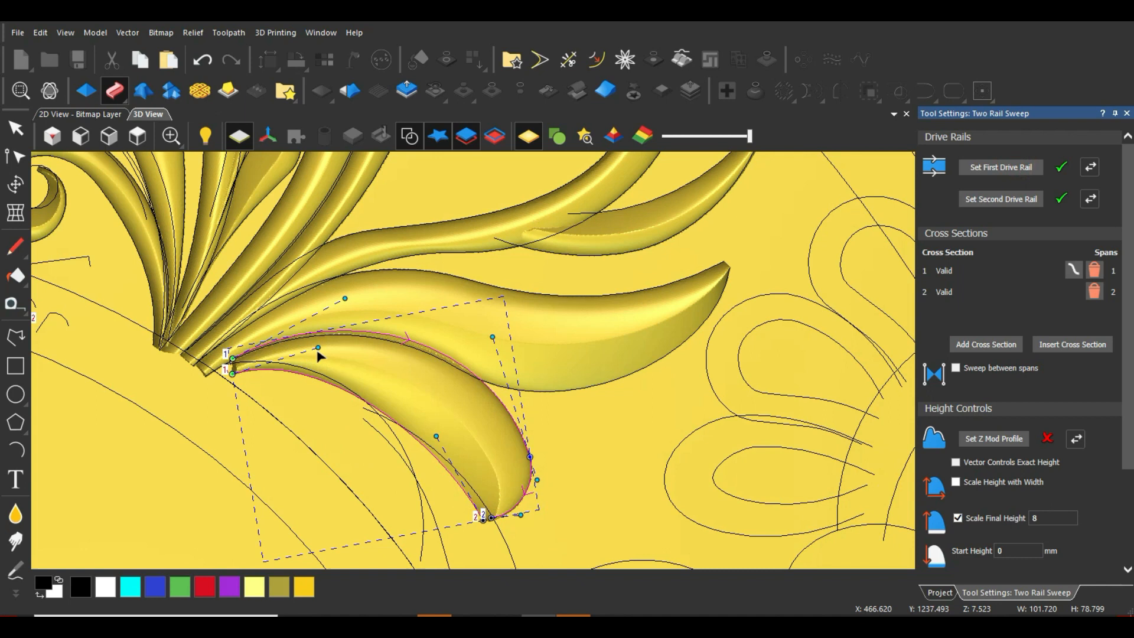
Move the curved leaf's rail start into the ornament's base, raise the upper rail's first curve handle, and apply the sweep with Merge High
mouse_move(224, 384)
left_mouse_down()
mouse_move(223, 363)
mouse_move(205, 377)
left_mouse_up()
left_click_drag(318, 314, 319, 284)
scroll(421, 421, "down", 2)
scroll(443, 410, "up", 2)
left_click_drag(449, 407, 433, 369)
scroll(1104, 500, "down", 3)
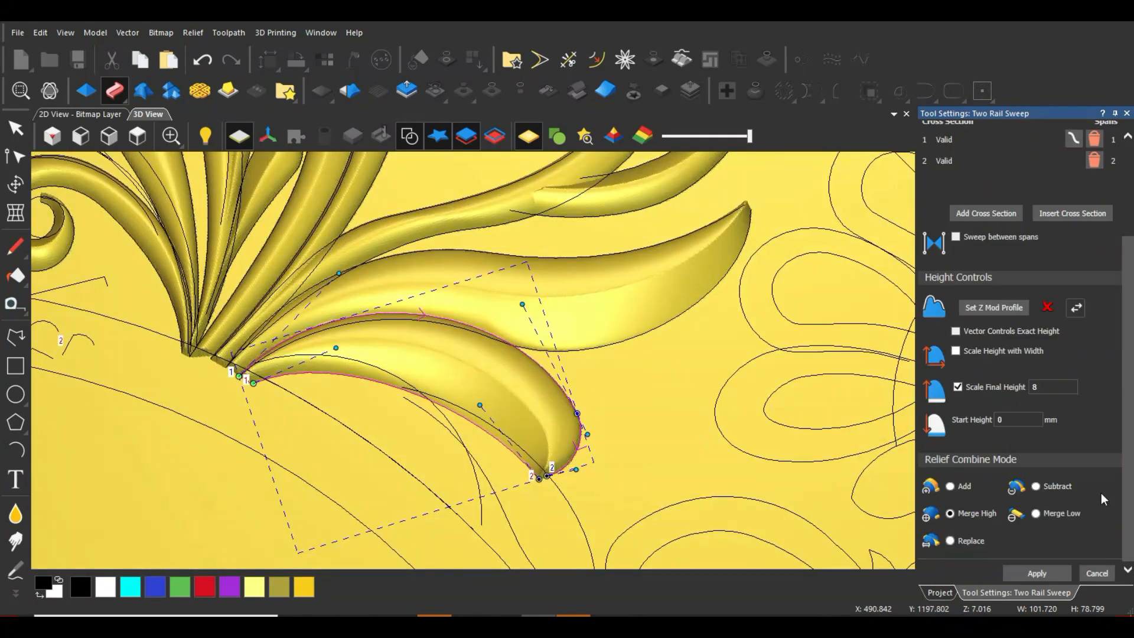
left_click(1029, 572)
Try the edges of the small leaf along the circular border as drive rails, with the upper edge first
scroll(480, 489, "down", 2)
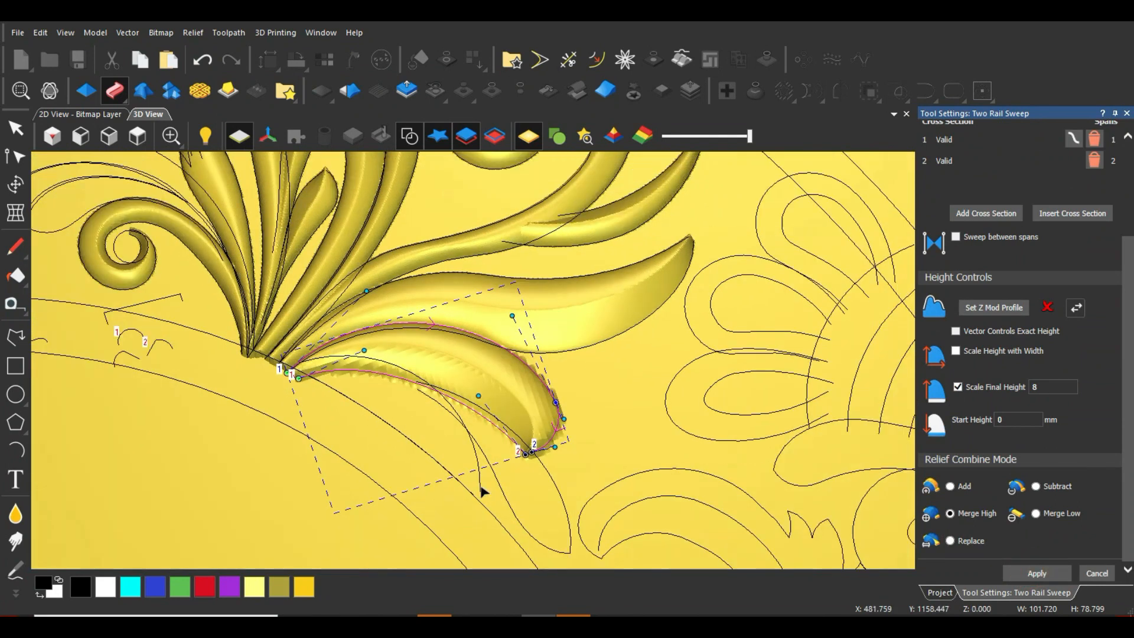
scroll(484, 460, "up", 2)
left_click(482, 445)
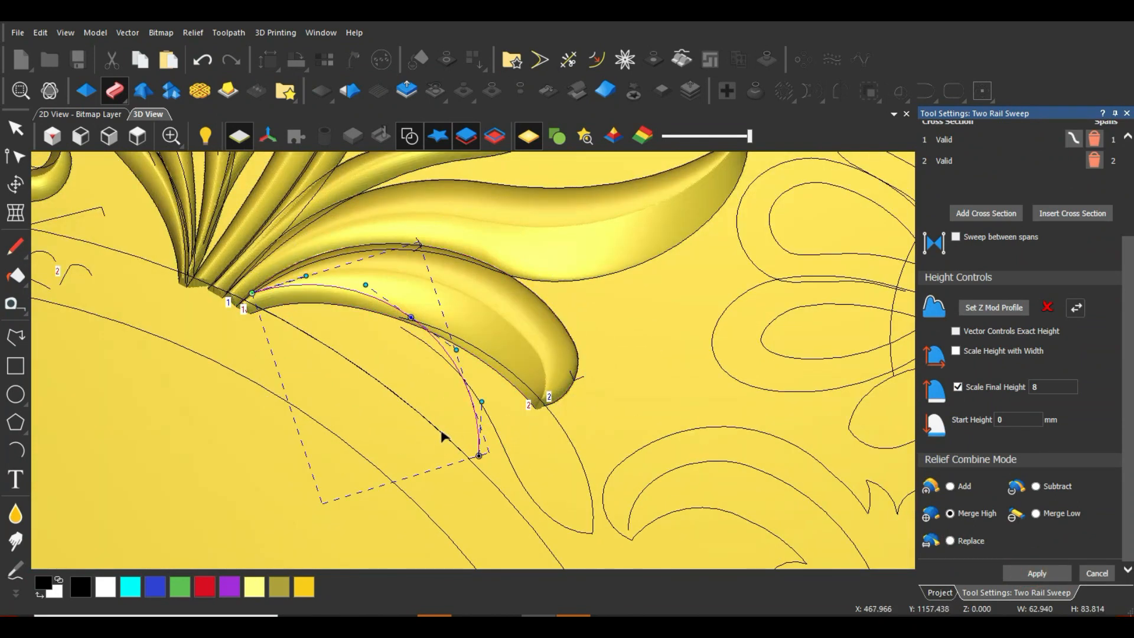
left_click(441, 433, "shift")
scroll(1011, 234, "up", 3)
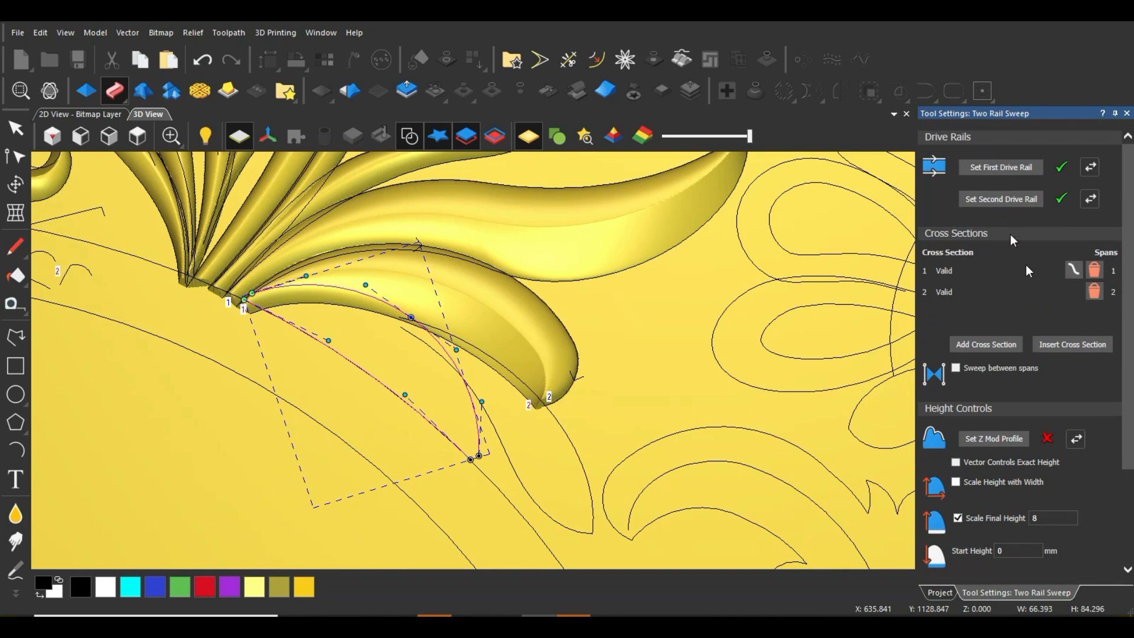
left_click(1008, 167)
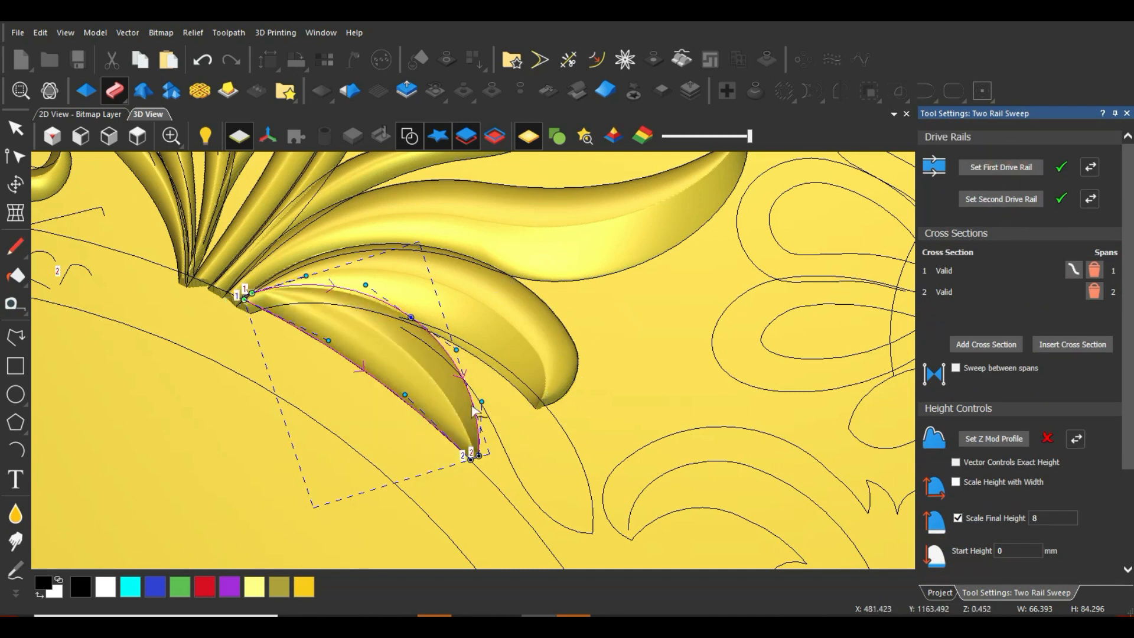
left_click(473, 375)
left_click(452, 362)
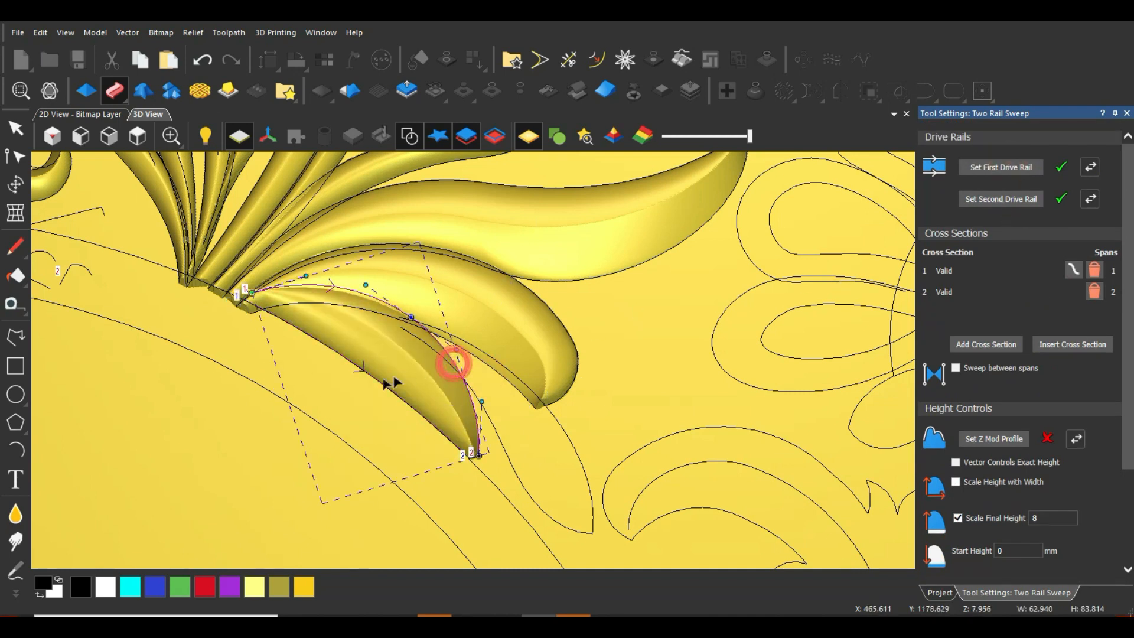
left_click(382, 385, "shift")
left_click(1004, 167)
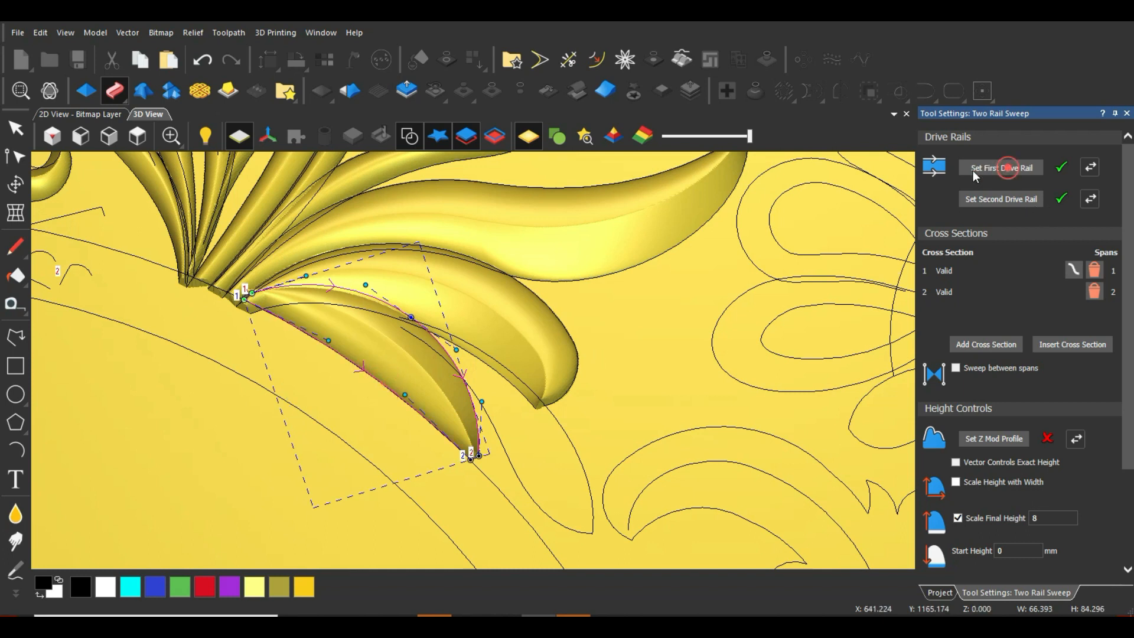
Set the small border leaf's drive rails again, with the lower edge first and the upper edge second
left_click(387, 398)
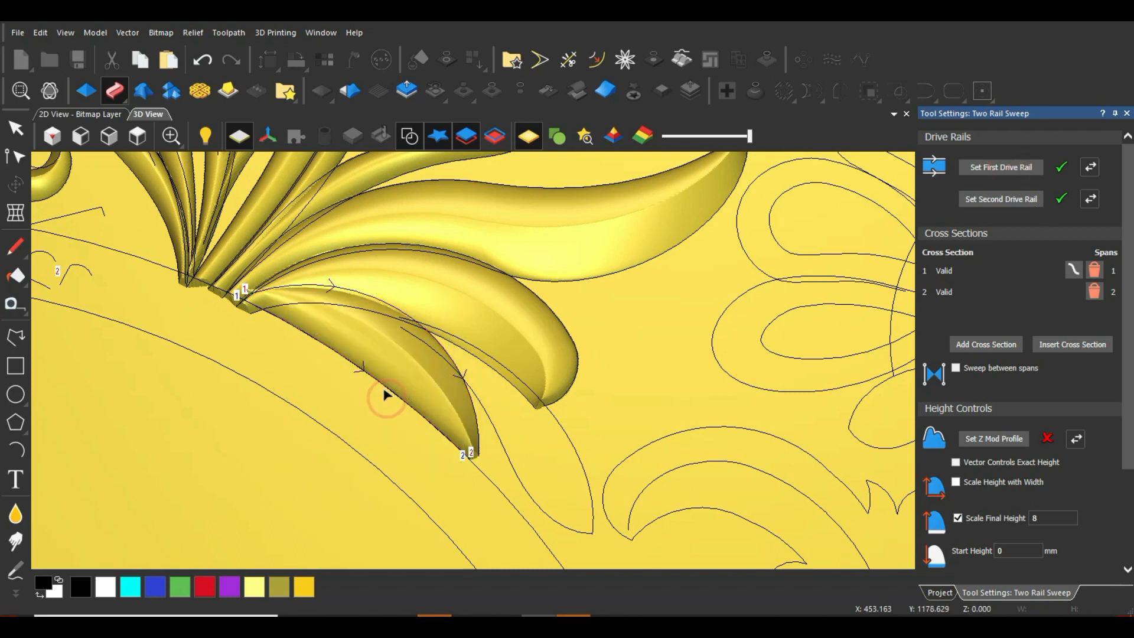
left_click(385, 388)
left_click(447, 351, "shift")
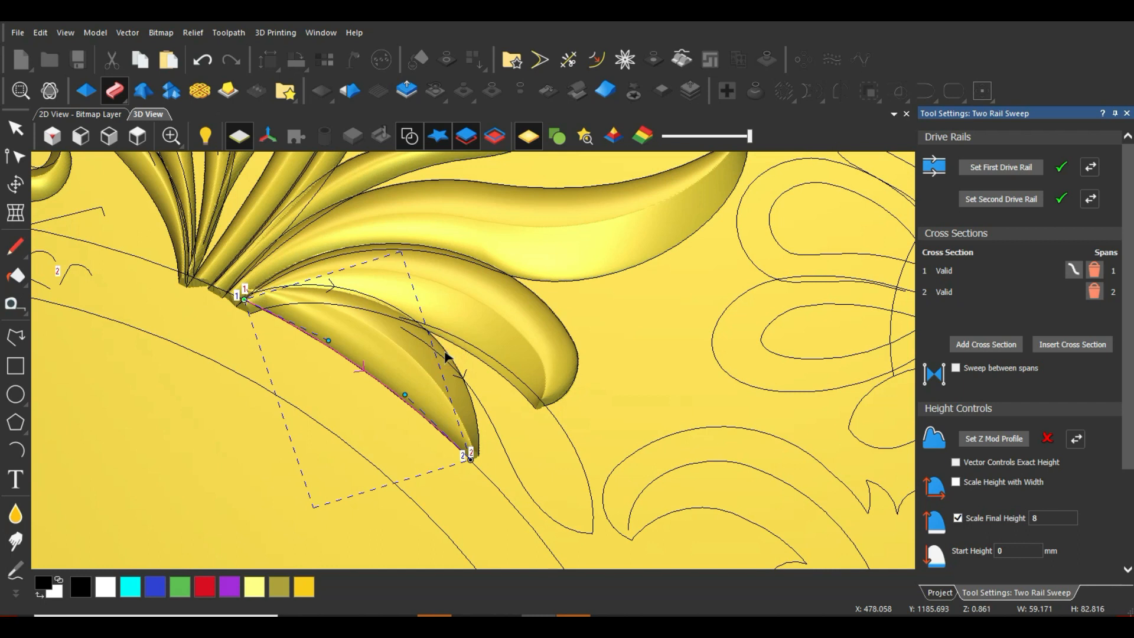
left_click(1017, 168)
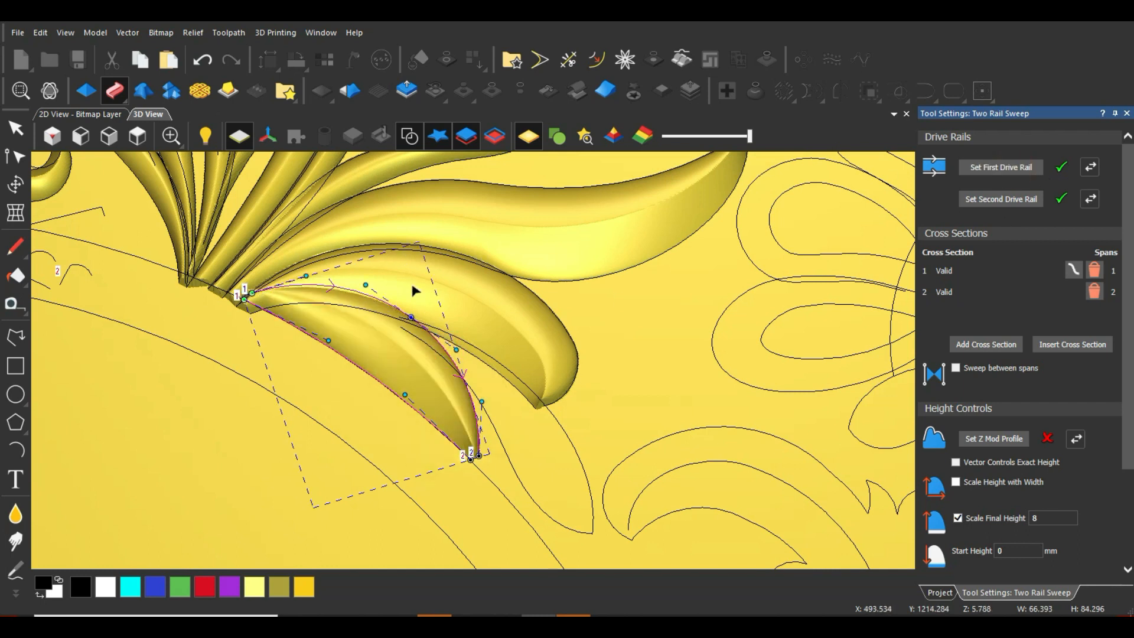
Check where the small border leaf joins the ornament's base and apply its sweep with Merge High
scroll(242, 301, "up", 3)
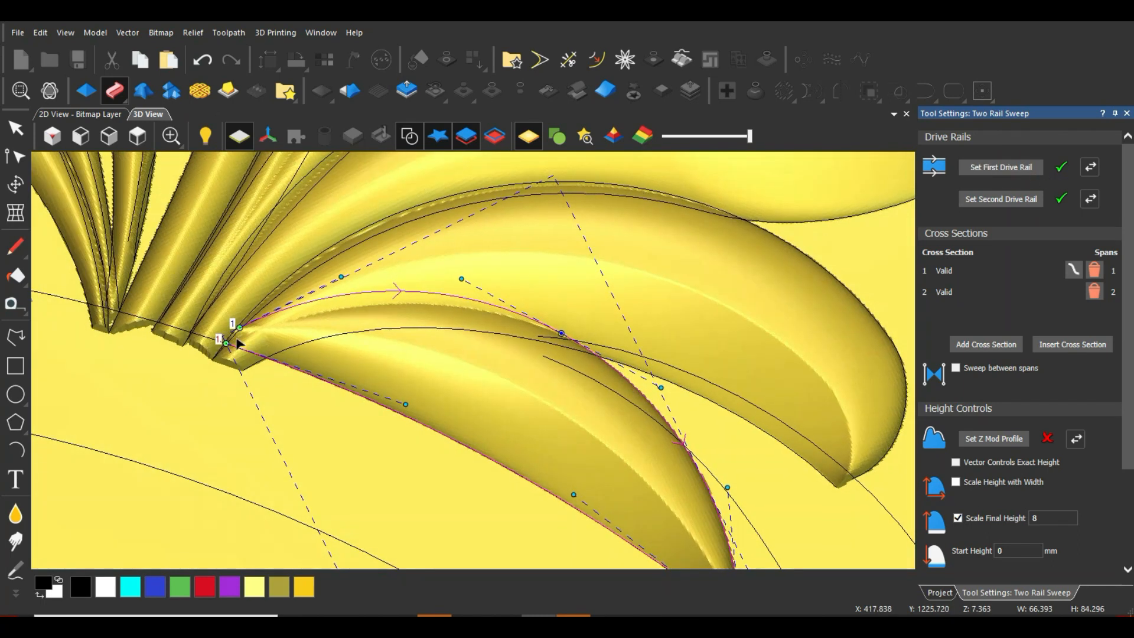
scroll(237, 343, "down", 5)
scroll(427, 346, "up", 3)
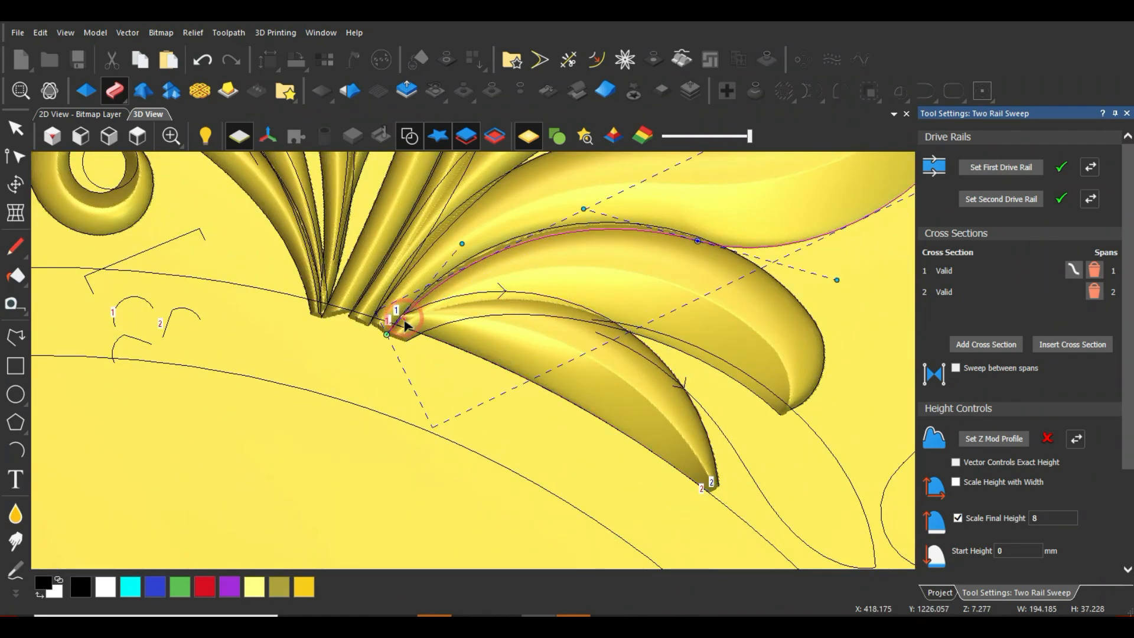
scroll(435, 324, "down", 5)
left_click(1131, 489)
left_click(1055, 569)
Try the edges of the narrow leaf emerging between the two lowest leaves as drive rails, with the outer edge first
scroll(582, 410, "up", 4)
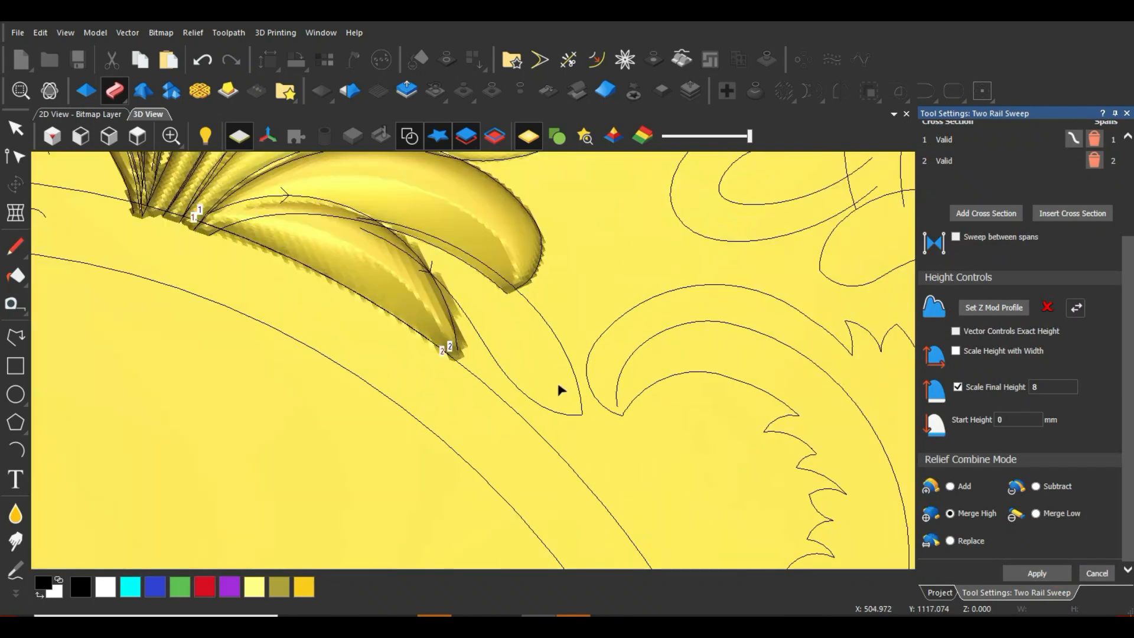
left_click_drag(576, 326, 523, 403)
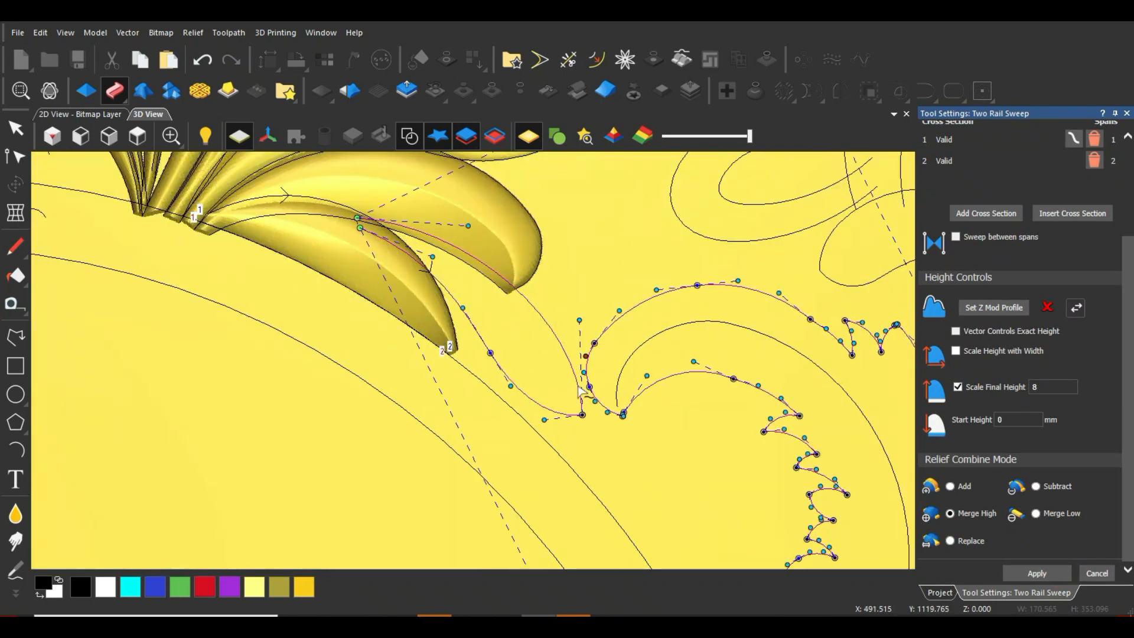
left_click(570, 303)
left_click_drag(552, 314, 491, 358)
scroll(1093, 210, "up", 1)
scroll(1093, 209, "up", 1)
left_click(1015, 166)
Set the narrow leaf's drive rails again, with the lower edge first and the outer edge second
left_click(571, 298)
left_click(489, 349)
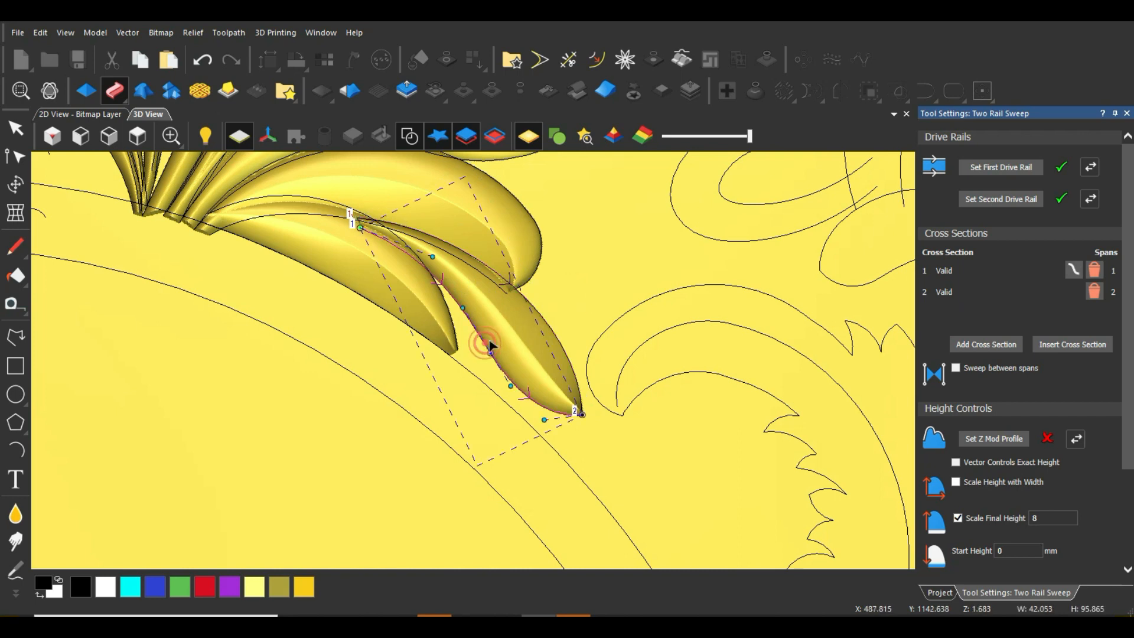
left_click(535, 306, "shift")
left_click(993, 167)
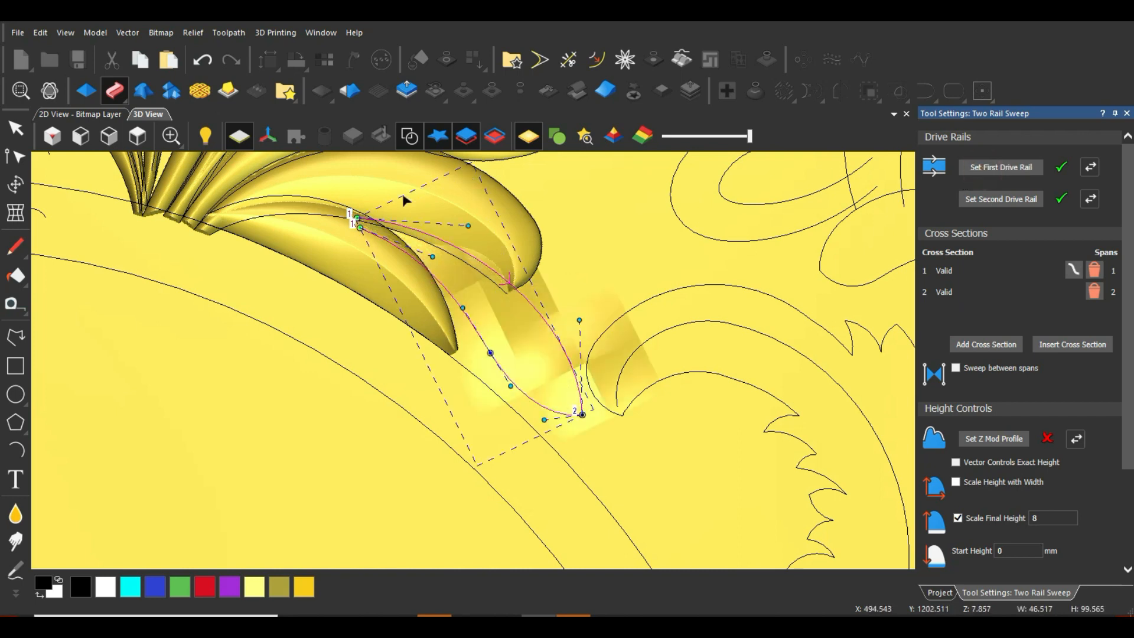
Move the start point of the narrow leaf's rail slightly outward, further under the neighbouring leaf
mouse_move(351, 214)
left_mouse_down()
mouse_move(332, 206)
mouse_move(341, 218)
left_mouse_up()
scroll(342, 217, "up", 3)
middle_click_drag(385, 183, 361, 232)
scroll(389, 263, "down", 5)
scroll(591, 378, "down", 3)
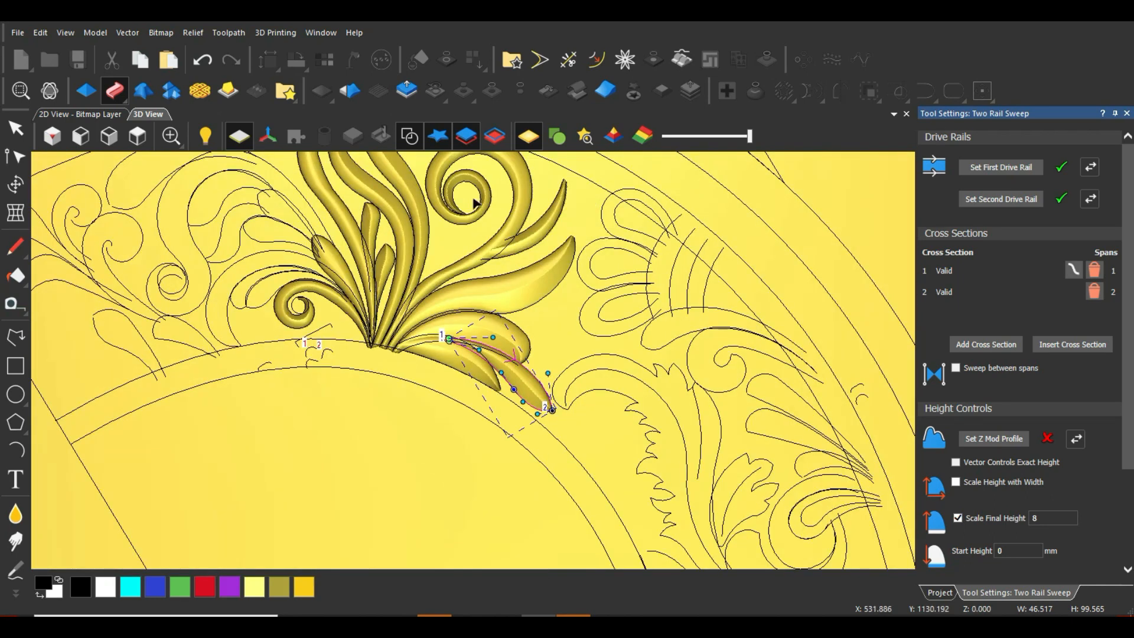
Hide the vectors to check the narrow leaf against the ornament and apply its sweep with Merge High
left_click(411, 138)
scroll(441, 340, "down", 6)
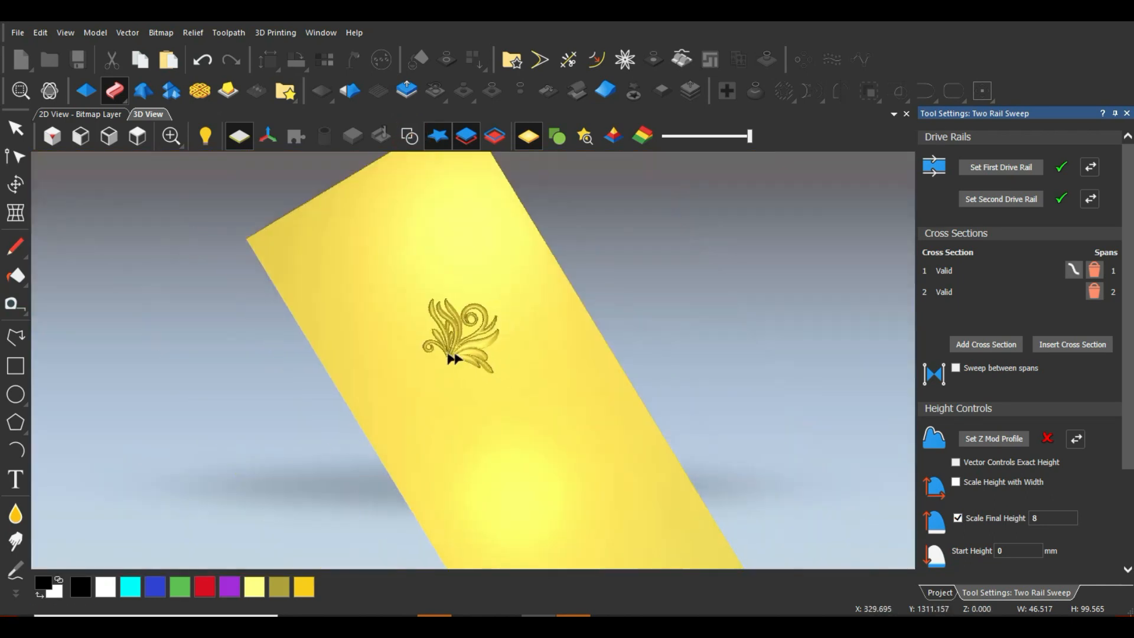
scroll(453, 357, "down", 2)
scroll(477, 378, "up", 8)
left_click_drag(624, 299, 557, 336)
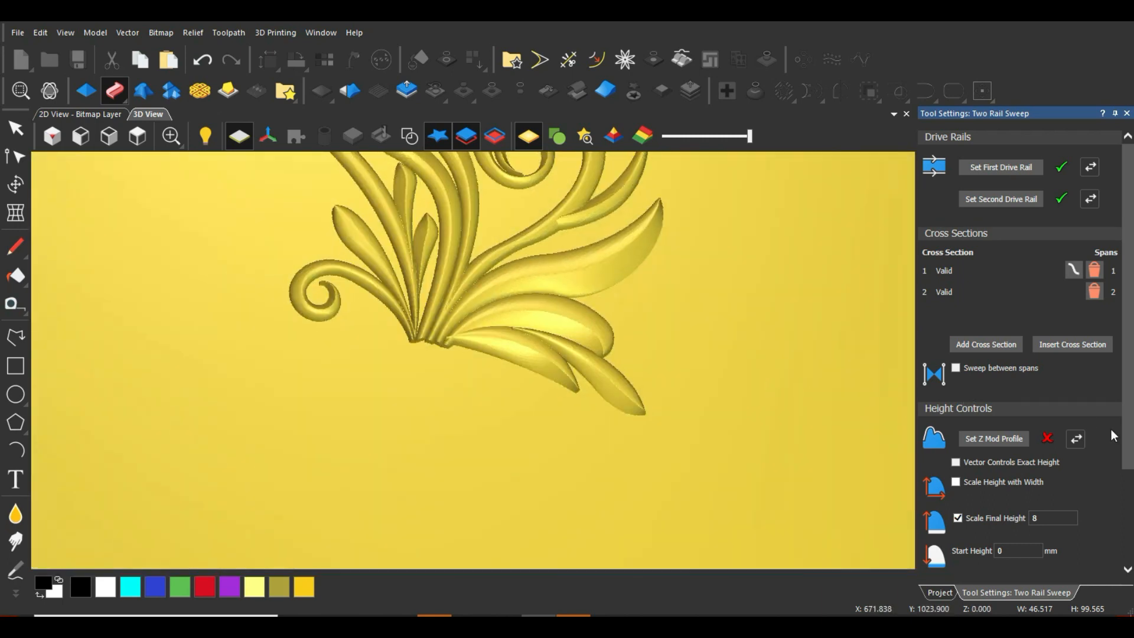
scroll(1112, 436, "down", 3)
left_click(1054, 571)
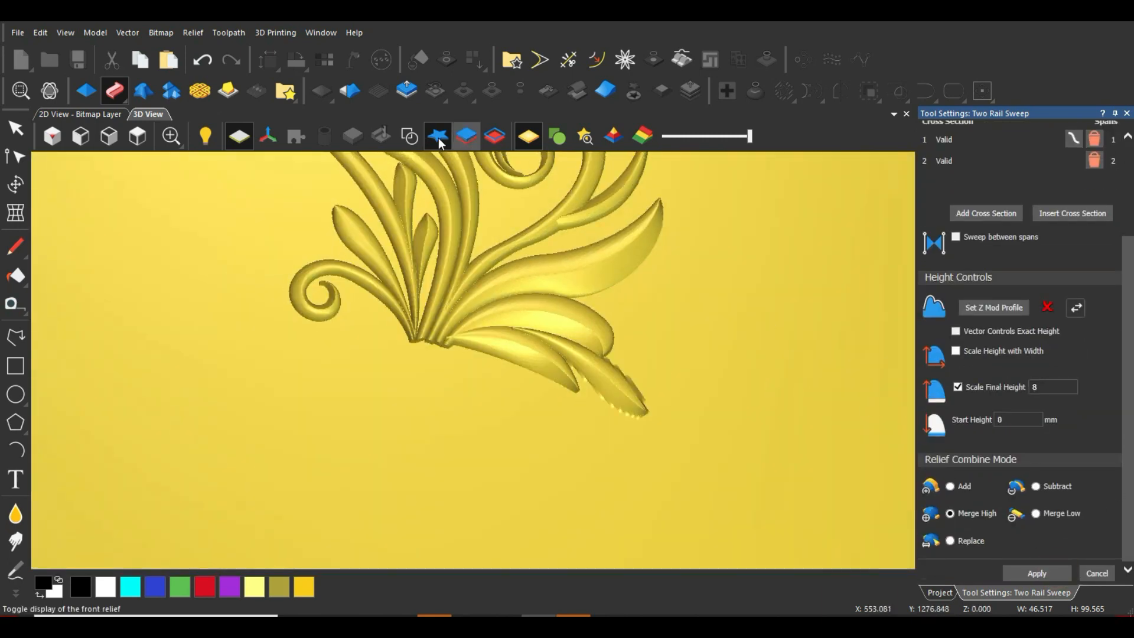
Show the vectors again and set the two edges of the leaf directly above the small spiral as drive rails
left_click(417, 139)
scroll(551, 382, "down", 4)
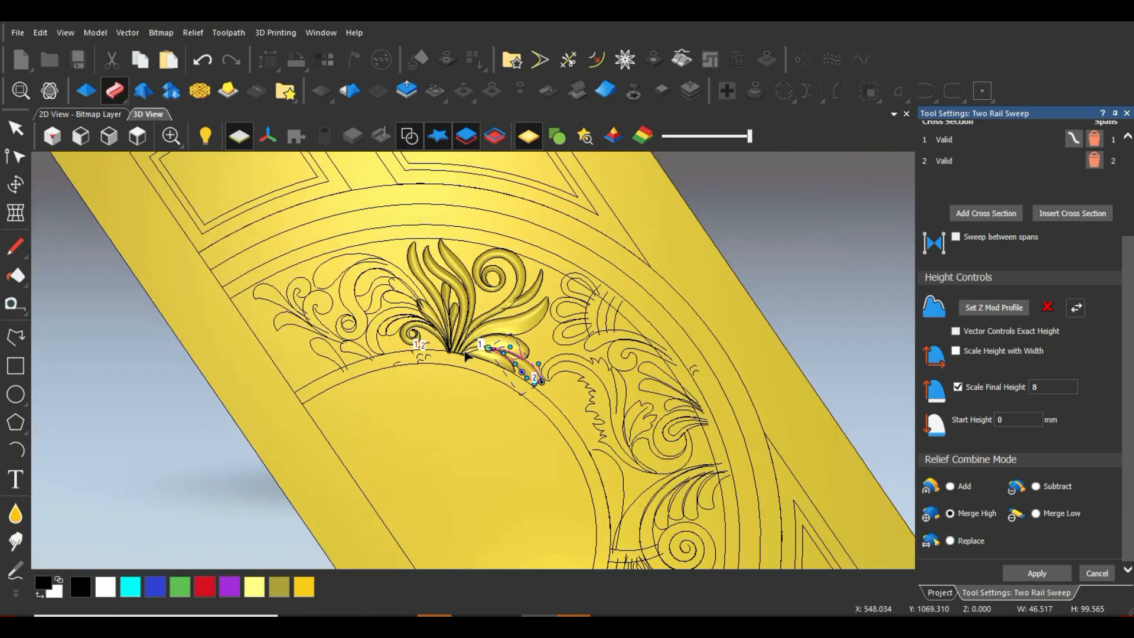
scroll(433, 339, "up", 5)
left_click(140, 141)
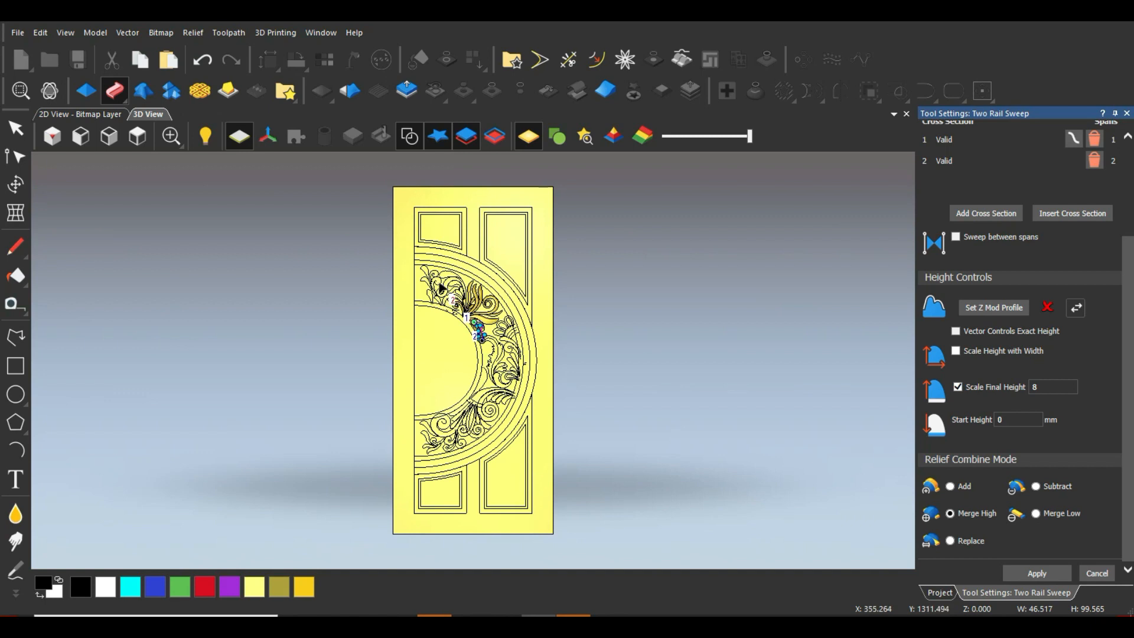
scroll(464, 289, "up", 5)
scroll(494, 329, "down", 2)
scroll(449, 387, "up", 2)
scroll(505, 378, "up", 2)
left_click(473, 378)
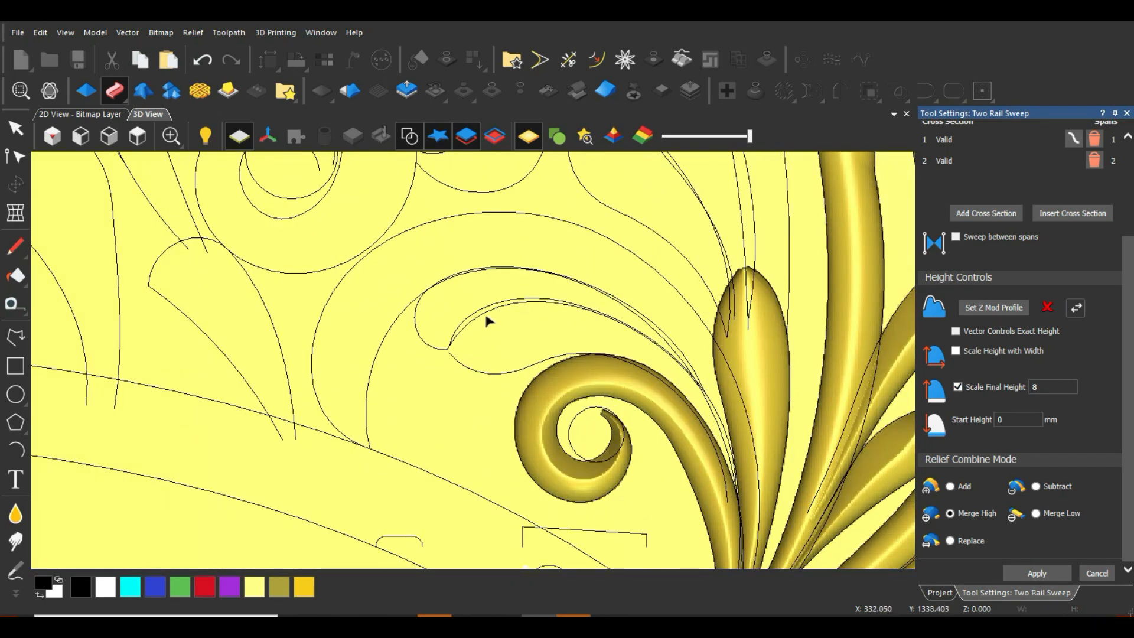
left_click(466, 320)
left_click(472, 368, "shift")
scroll(1027, 186, "up", 3)
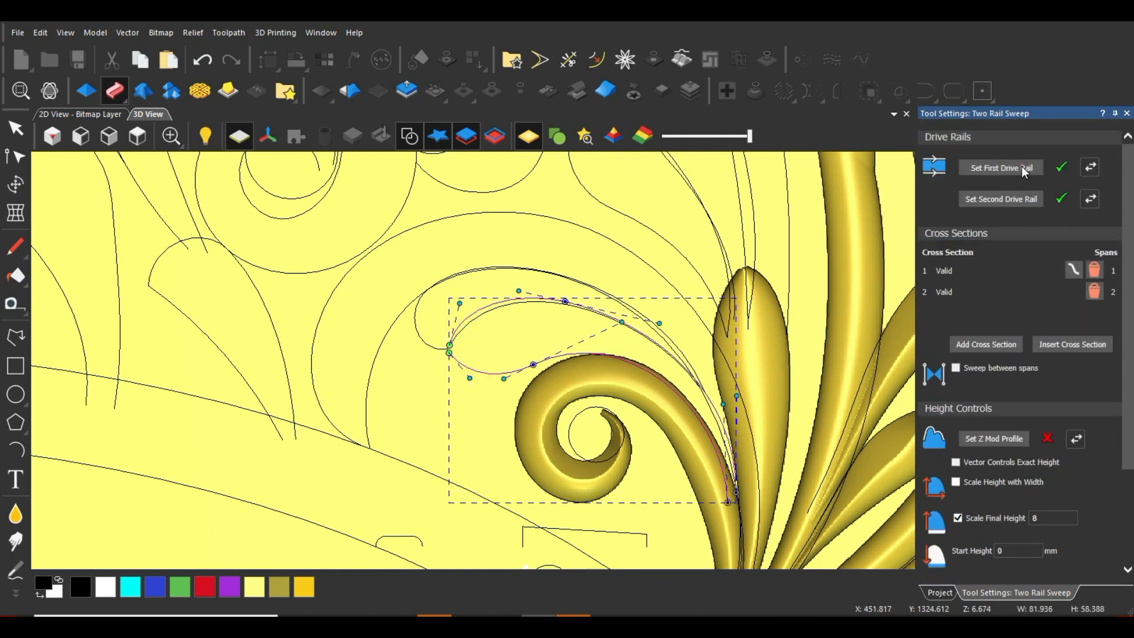
left_click(1022, 167)
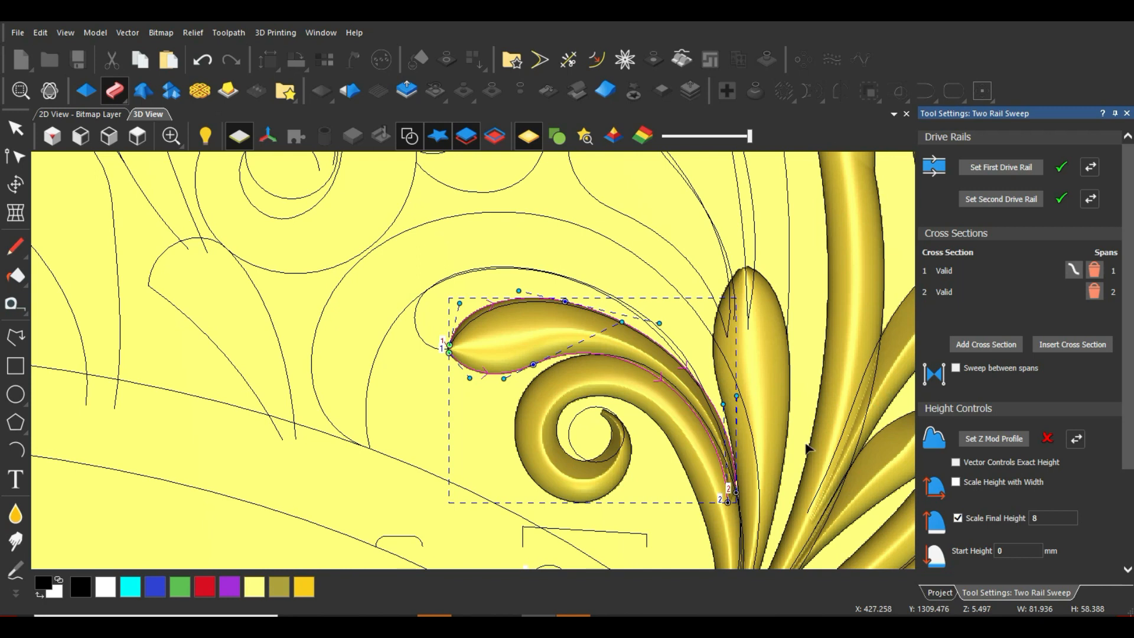
Set the slanted open profile beside the cross sections as the Z Mod Profile and apply the leaf's sweep with Merge High
scroll(723, 502, "up", 3)
scroll(499, 458, "down", 3)
left_click(468, 442)
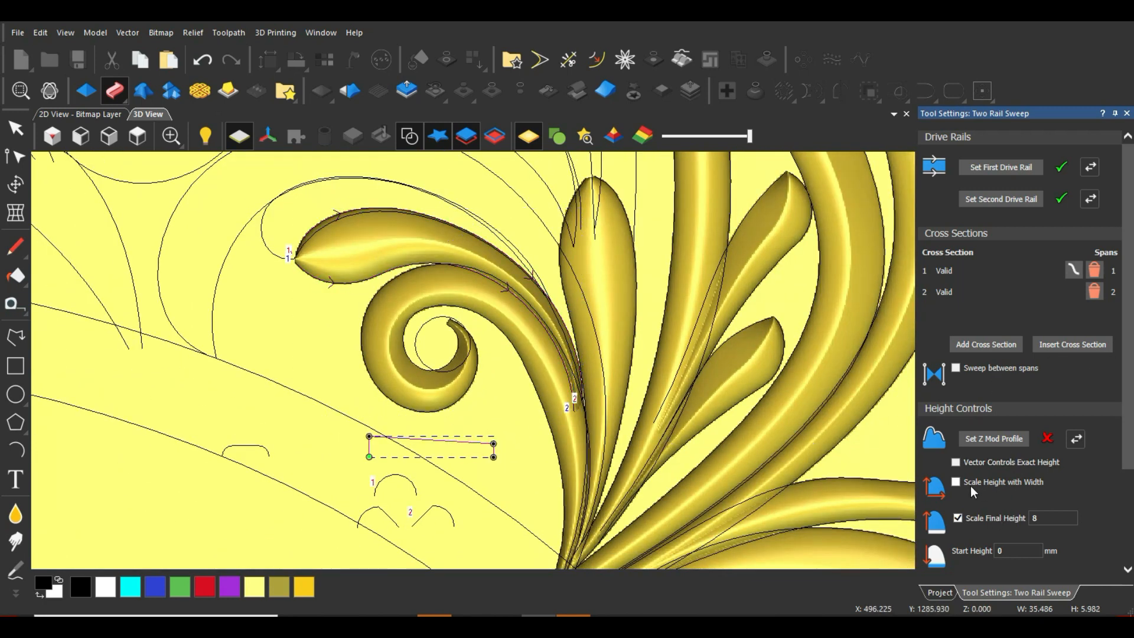
left_click(989, 442)
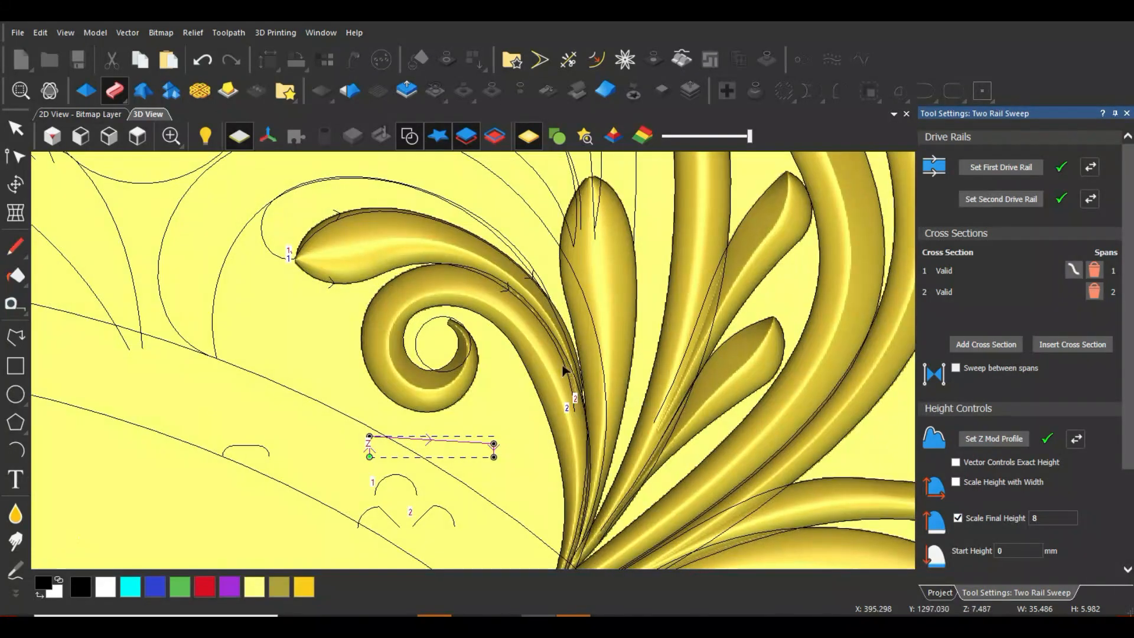
scroll(1130, 454, "down", 2)
scroll(1130, 453, "down", 2)
left_click(1038, 572)
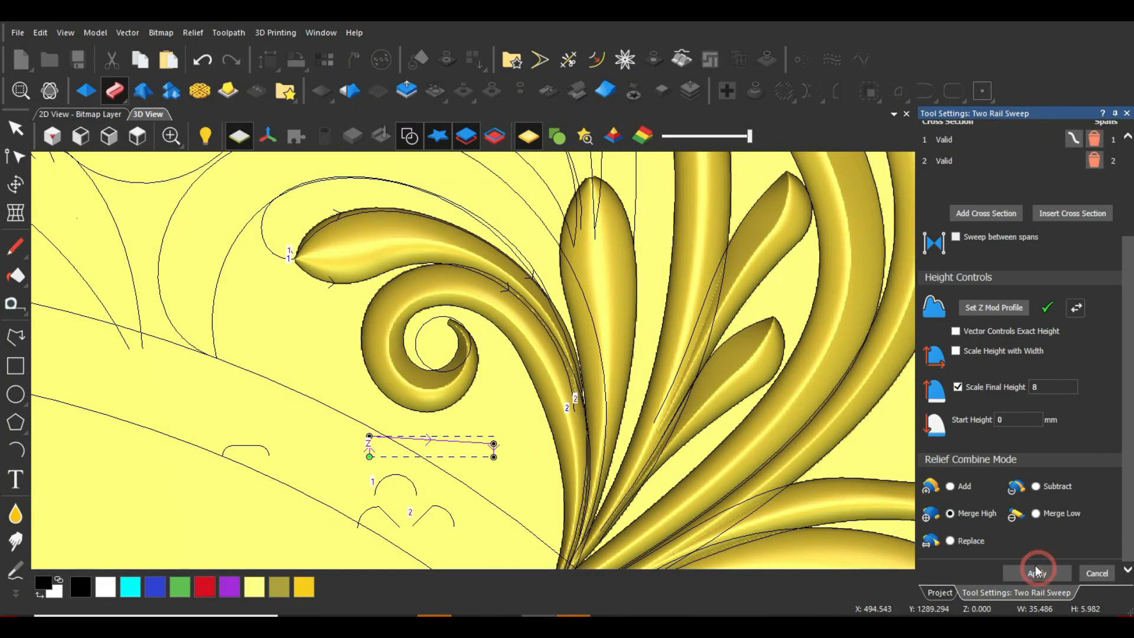
Try the two edges of the large arching leaf over the small spiral as drive rails
scroll(274, 237, "up", 2)
left_click(303, 233)
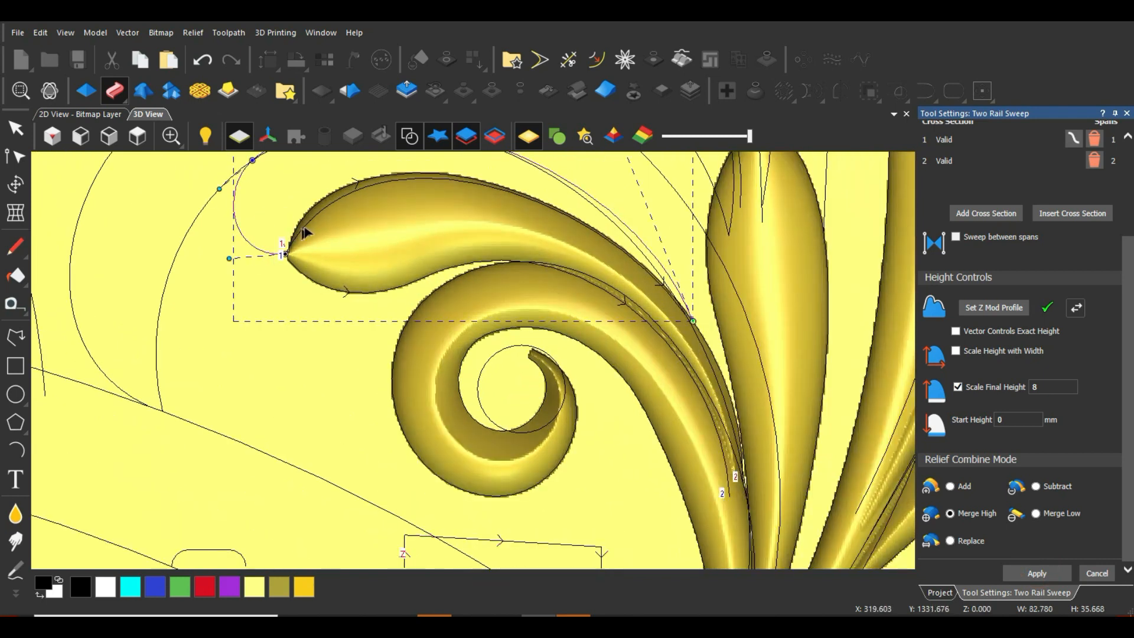
scroll(618, 283, "down", 2)
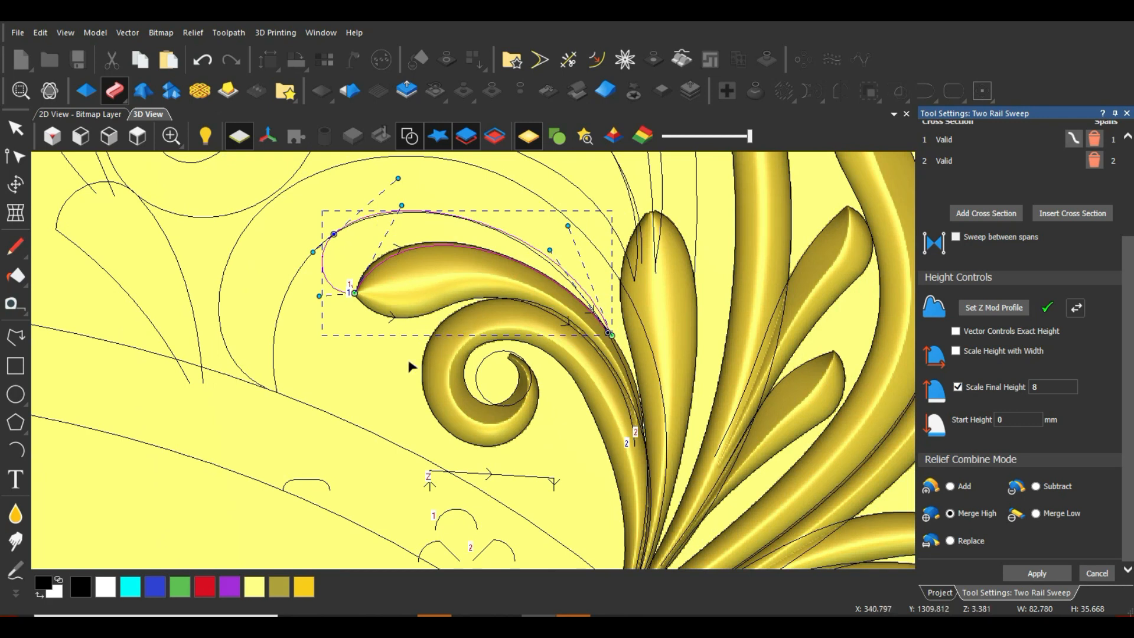
left_click_drag(285, 341, 231, 366)
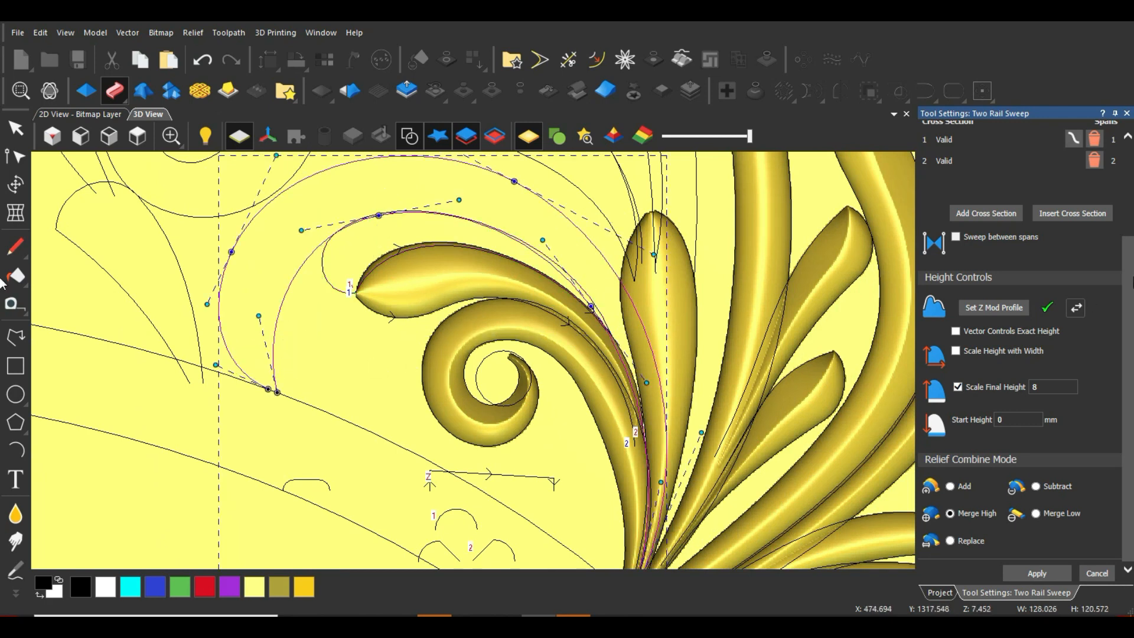
scroll(1052, 198, "up", 3)
left_click(1017, 172)
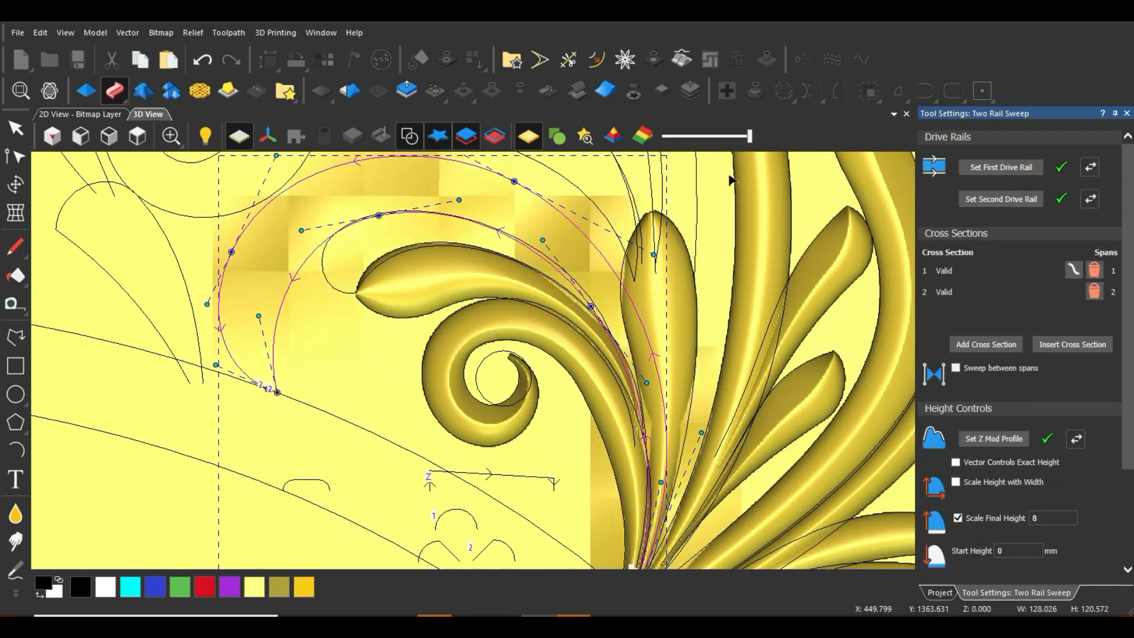
Set the large arching leaf's drive rails again, with the inner edge first and the outer edge second
left_click(323, 245)
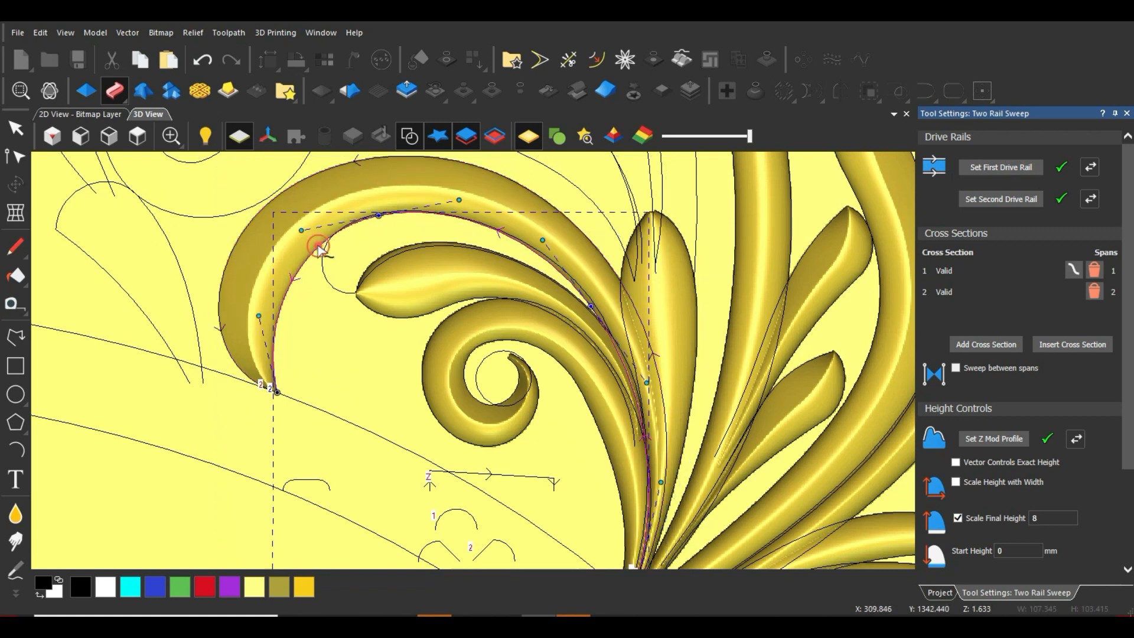
left_click(307, 182, "shift")
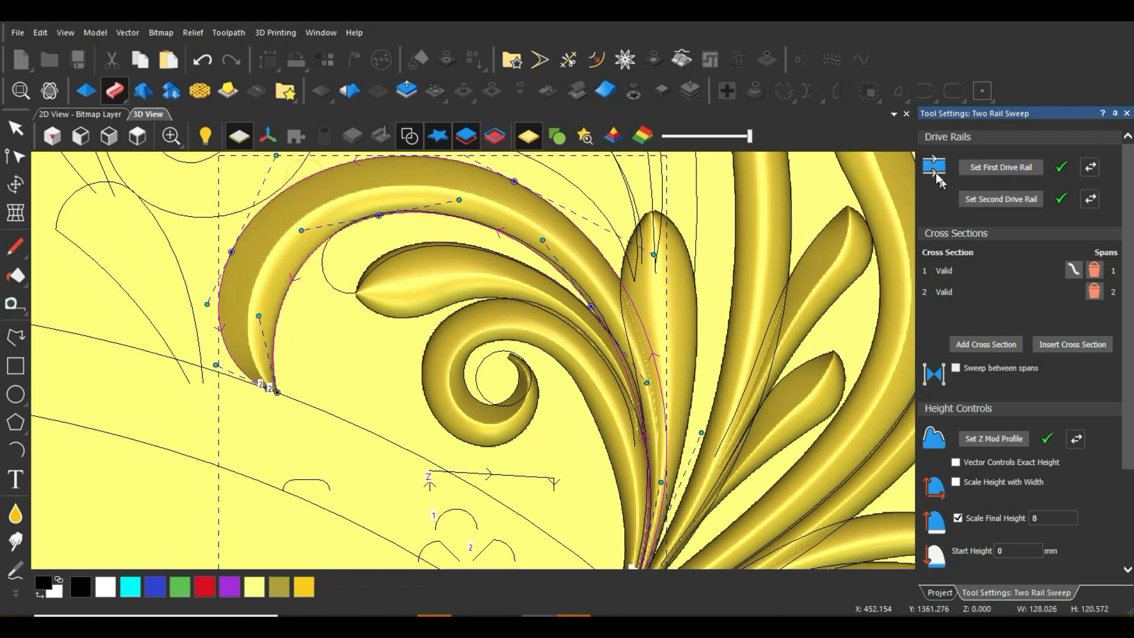
left_click(994, 169)
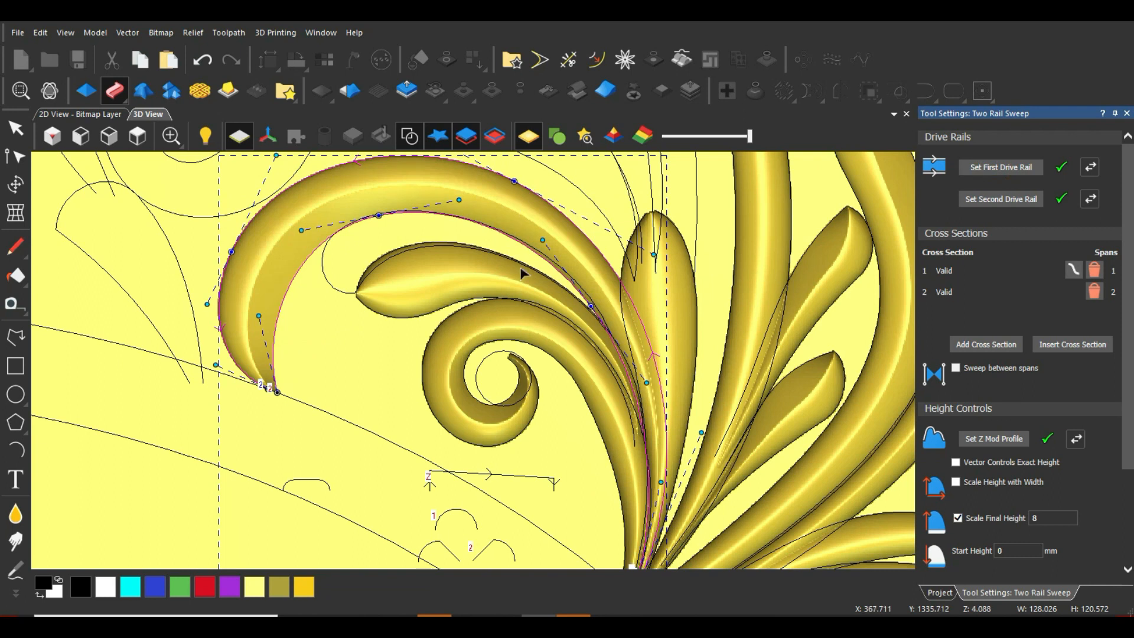
Pull the arching leaf's outer edge slightly inward near the base and apply its sweep with Merge High
scroll(586, 337, "down", 2)
scroll(607, 430, "up", 2)
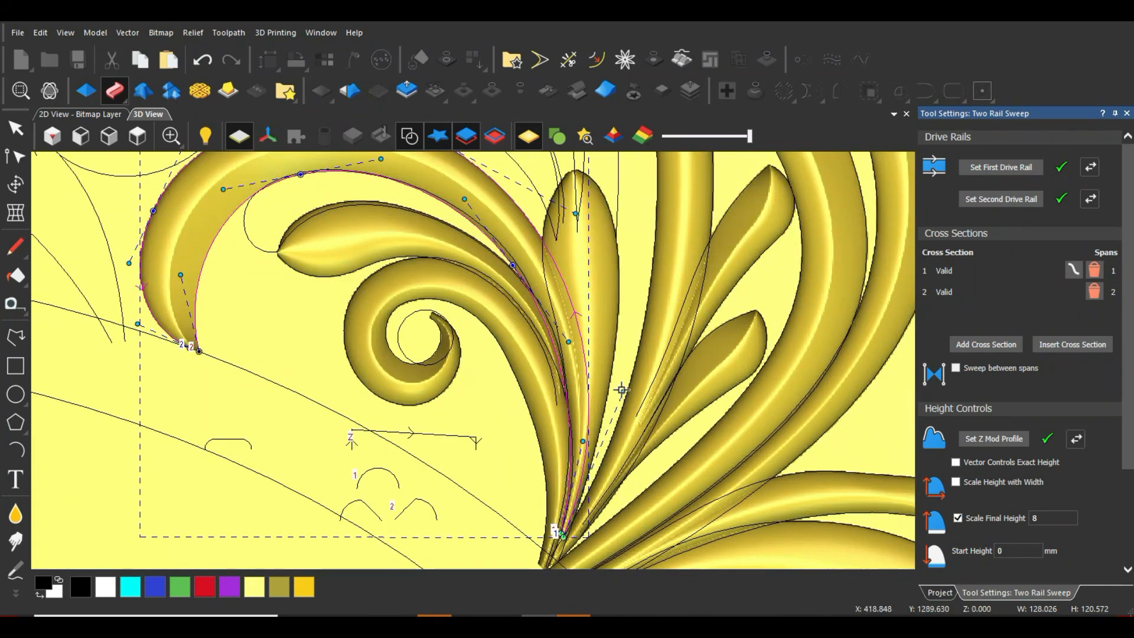
left_click_drag(618, 390, 603, 392)
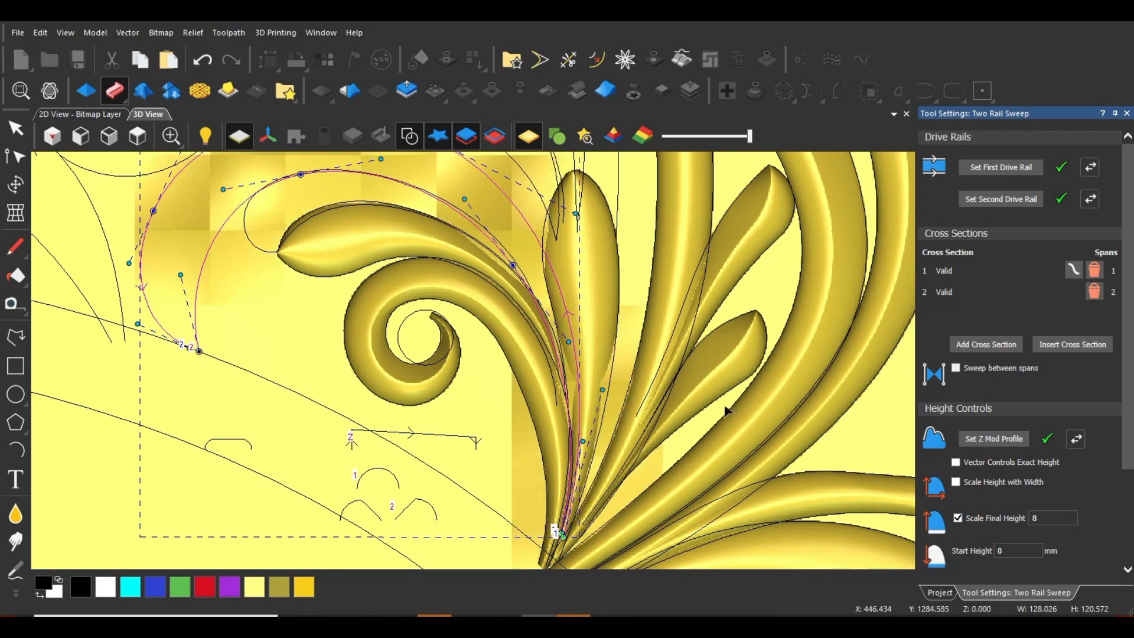
scroll(1055, 555, "down", 3)
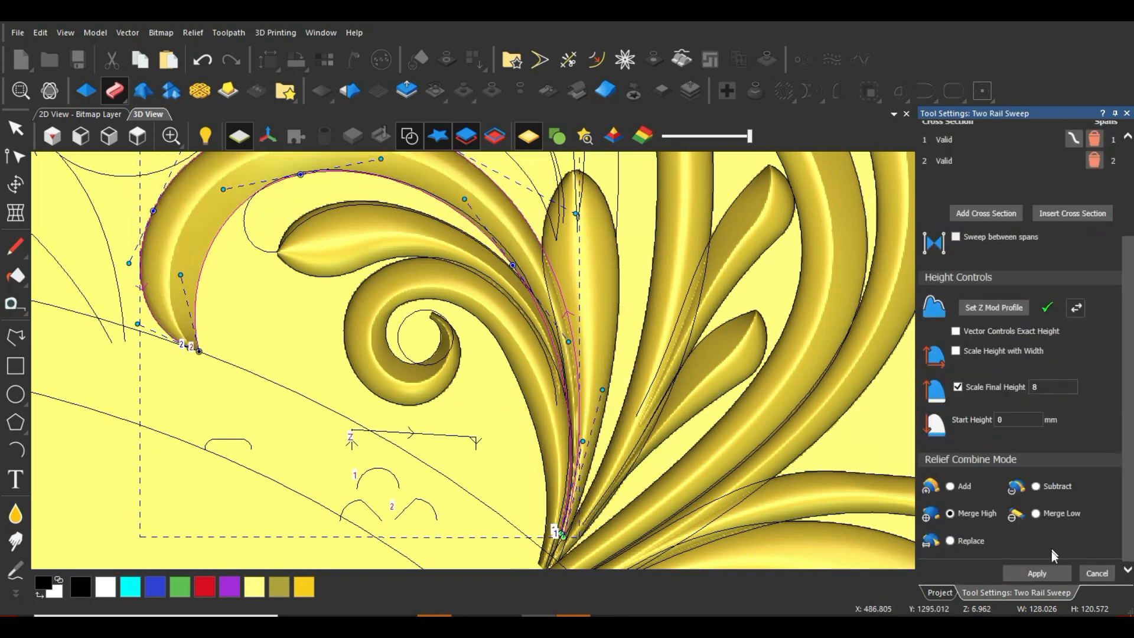
left_click(1036, 573)
Try the edges of the curled lobe beneath the arching leaf as drive rails, reversing the first rail
scroll(257, 236, "up", 3)
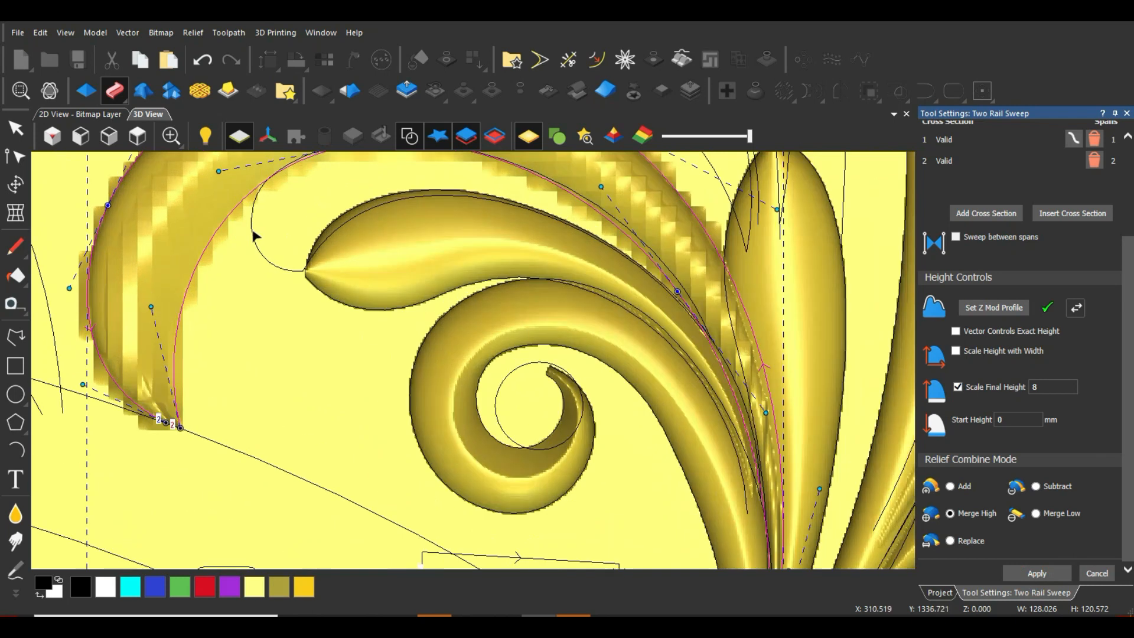
left_click(274, 236)
left_click(342, 231, "shift")
scroll(945, 236, "up", 3)
left_click(1006, 168)
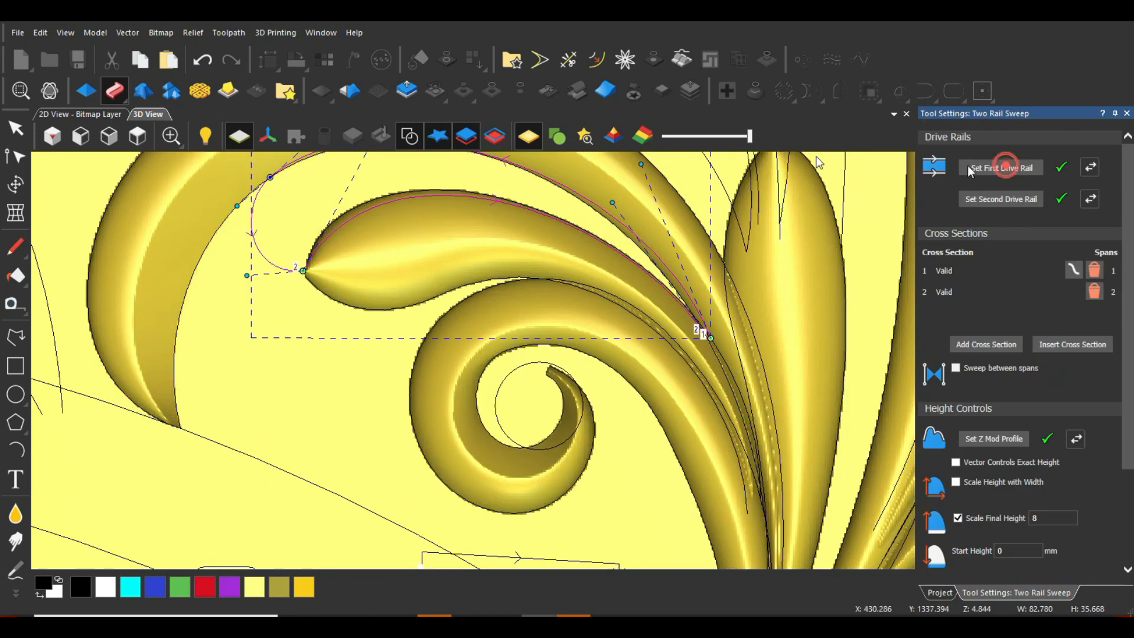
left_click(1096, 171)
left_click(294, 343)
Set the curled lobe's drive rails again, with the lower edge first and the outer edge second, and reverse both rails
left_click(325, 245)
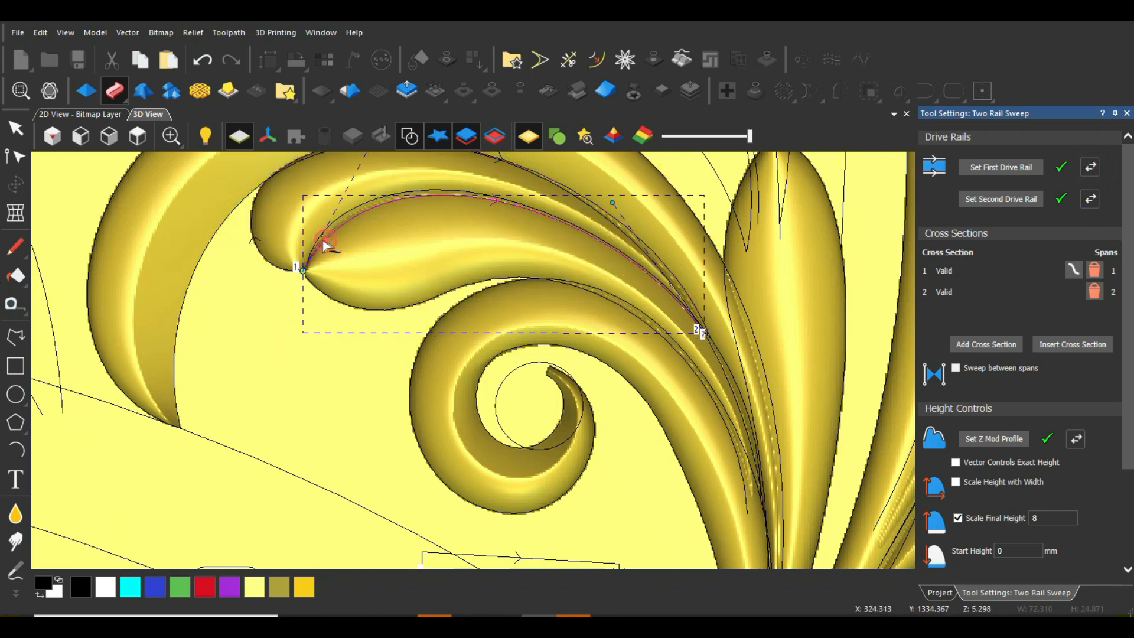
left_click(253, 238, "shift")
left_click(1001, 167)
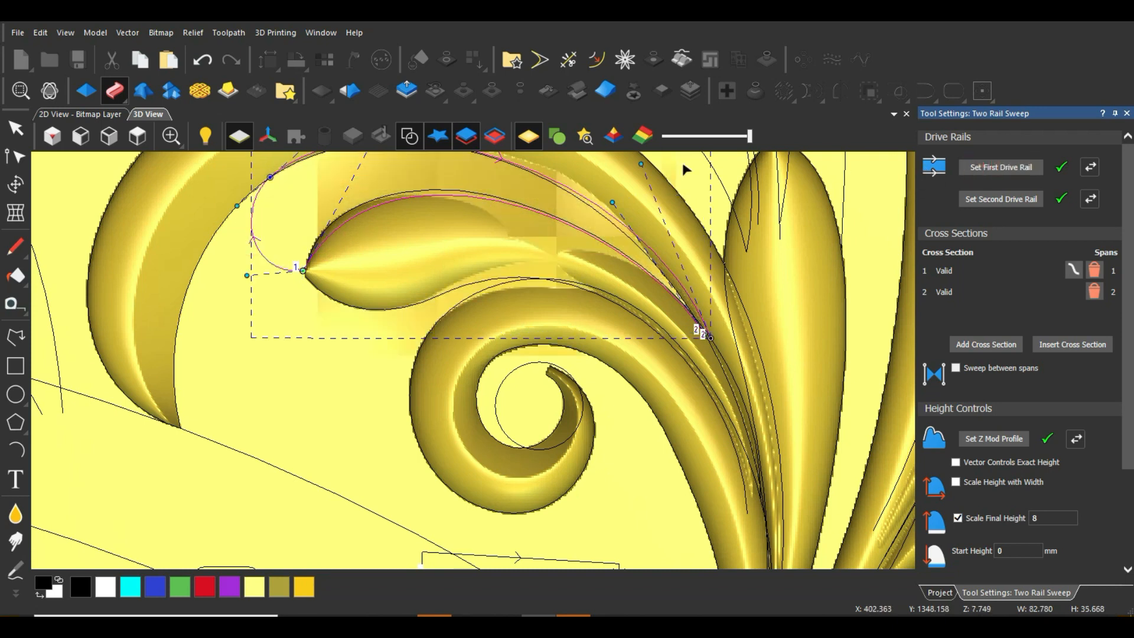
left_click(1091, 200)
left_click(1091, 167)
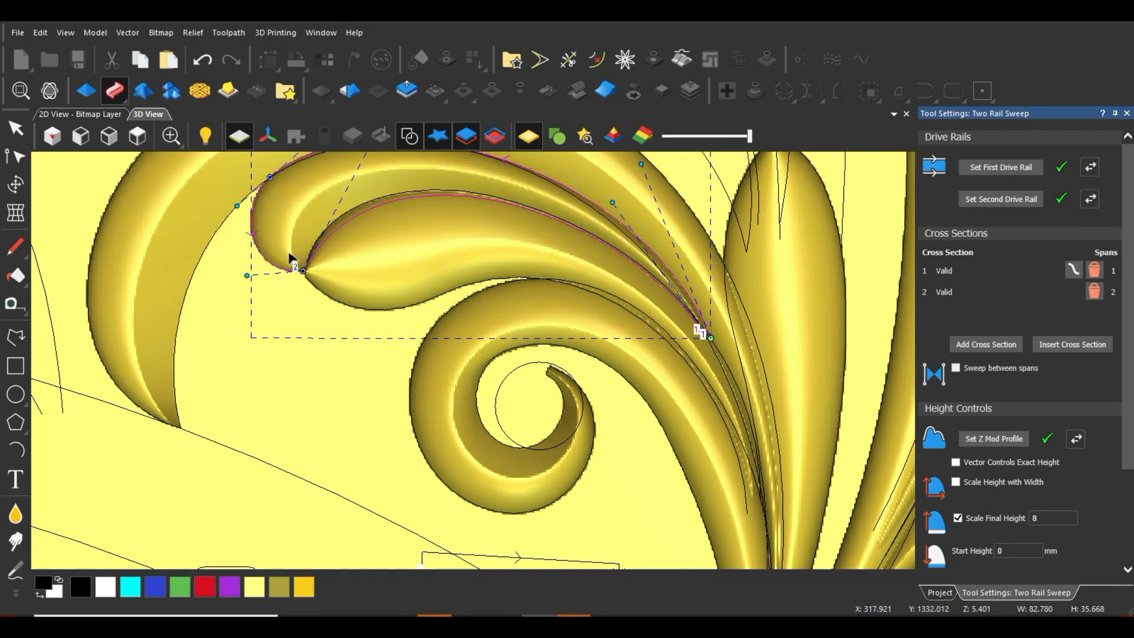
Reverse the Z Mod Profile, check the ornament without vectors and apply the curled lobe's sweep with Merge High
left_click(1077, 439)
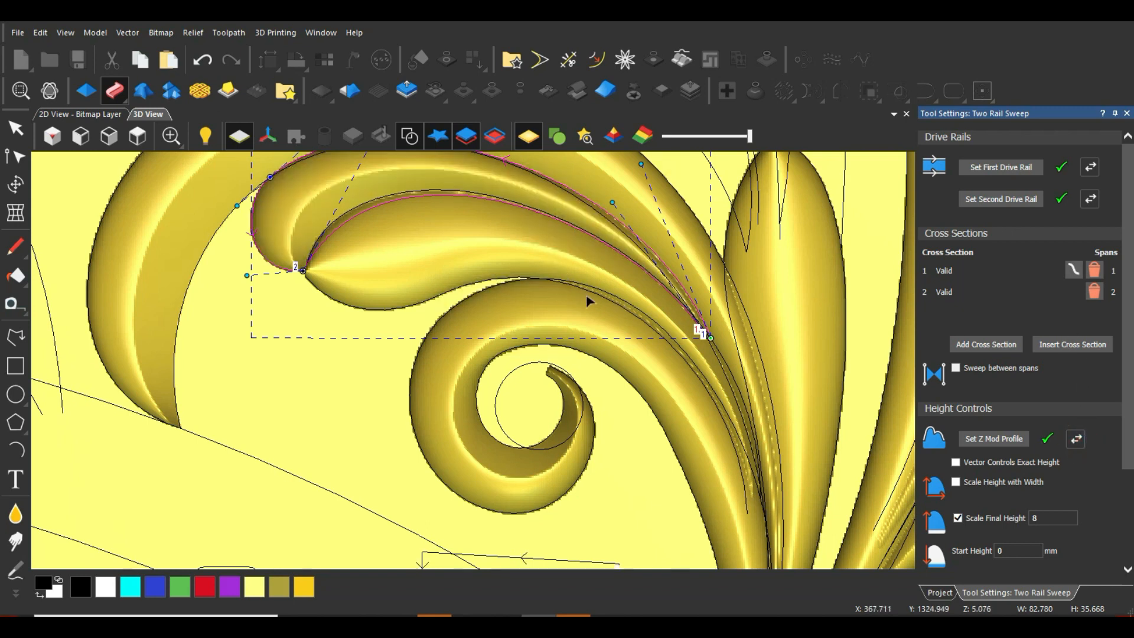
left_click_drag(499, 254, 480, 311)
scroll(497, 278, "down", 2)
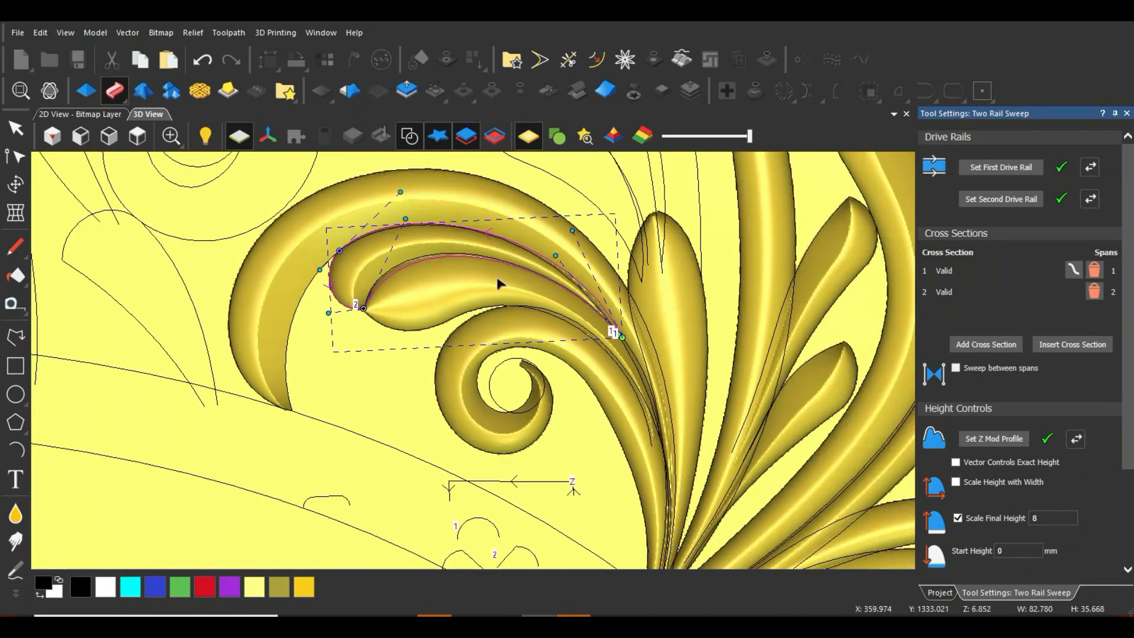
left_click(409, 136)
scroll(577, 413, "down", 4)
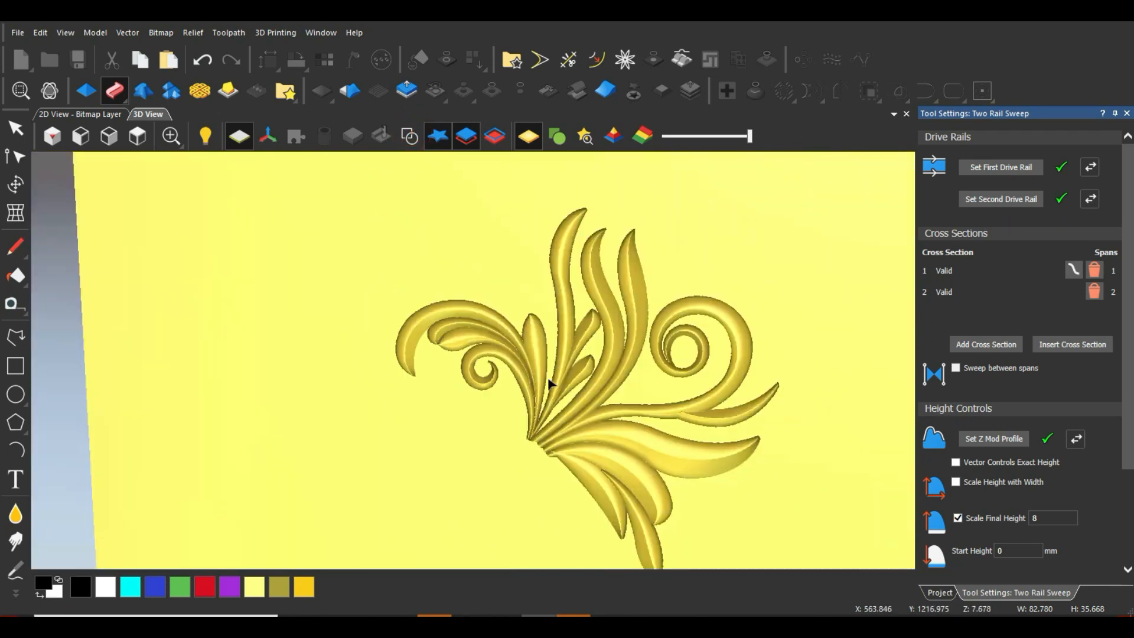
scroll(1030, 485, "down", 3)
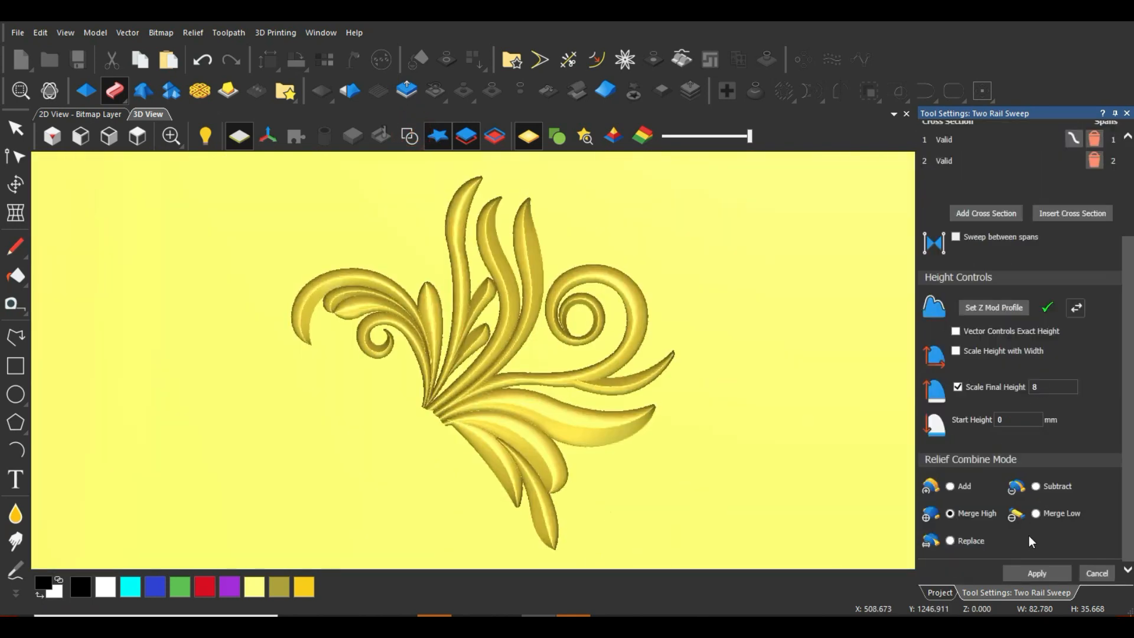
left_click(1029, 570)
Show the vectors and set both edges of the teardrop lobe above the arching leaf as the sweep's drive rails
left_click(410, 136)
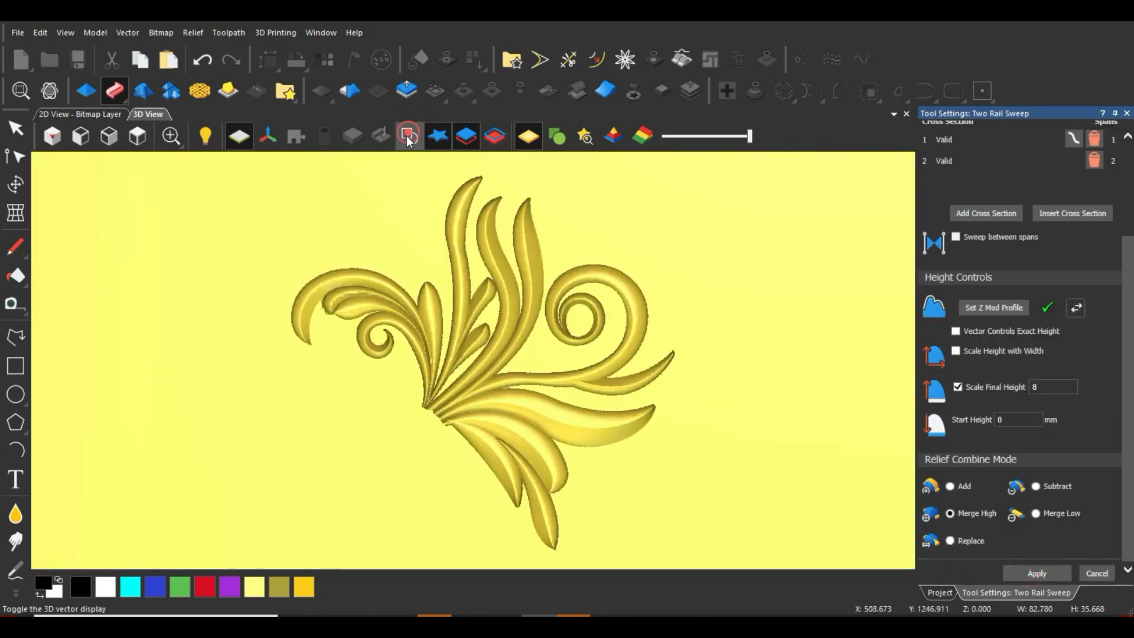
scroll(413, 274, "up", 3)
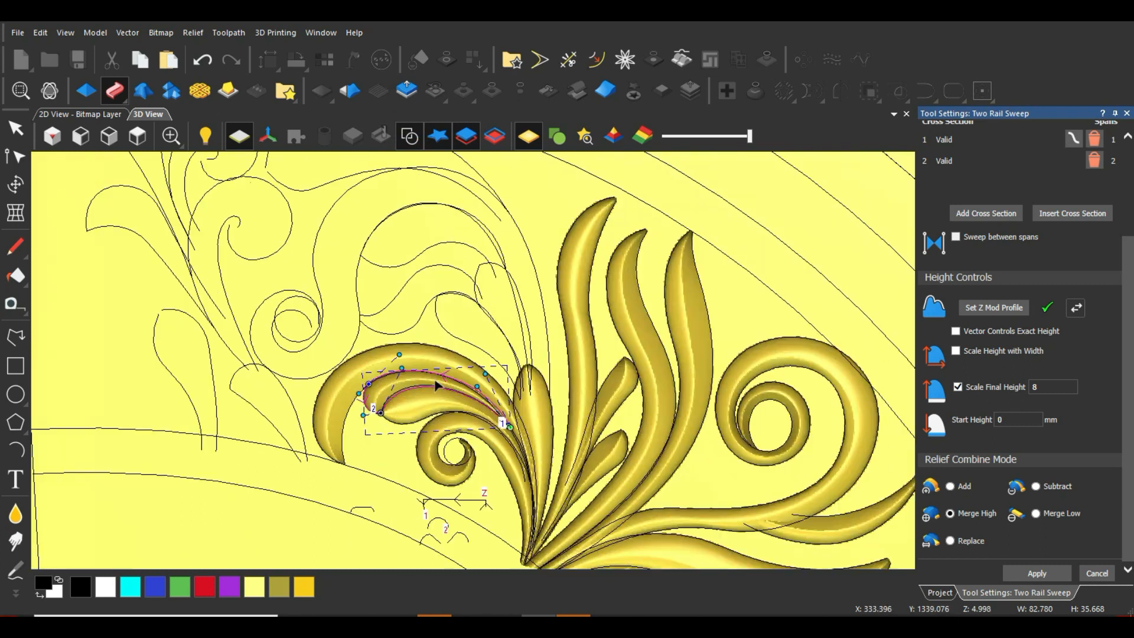
left_click(557, 307)
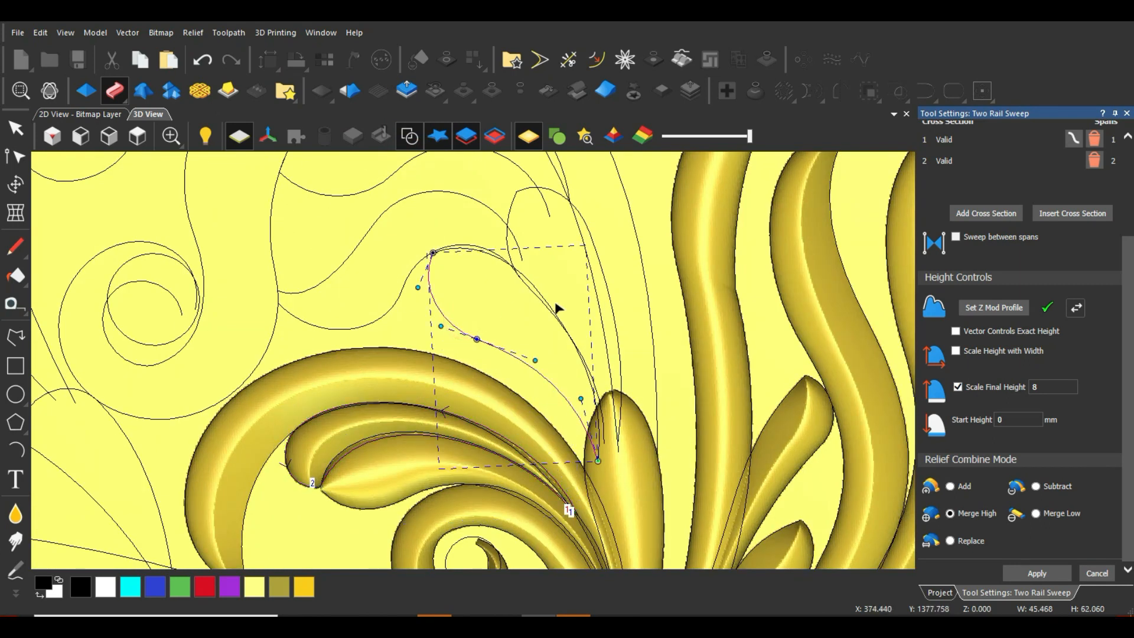
left_click(540, 297, "shift")
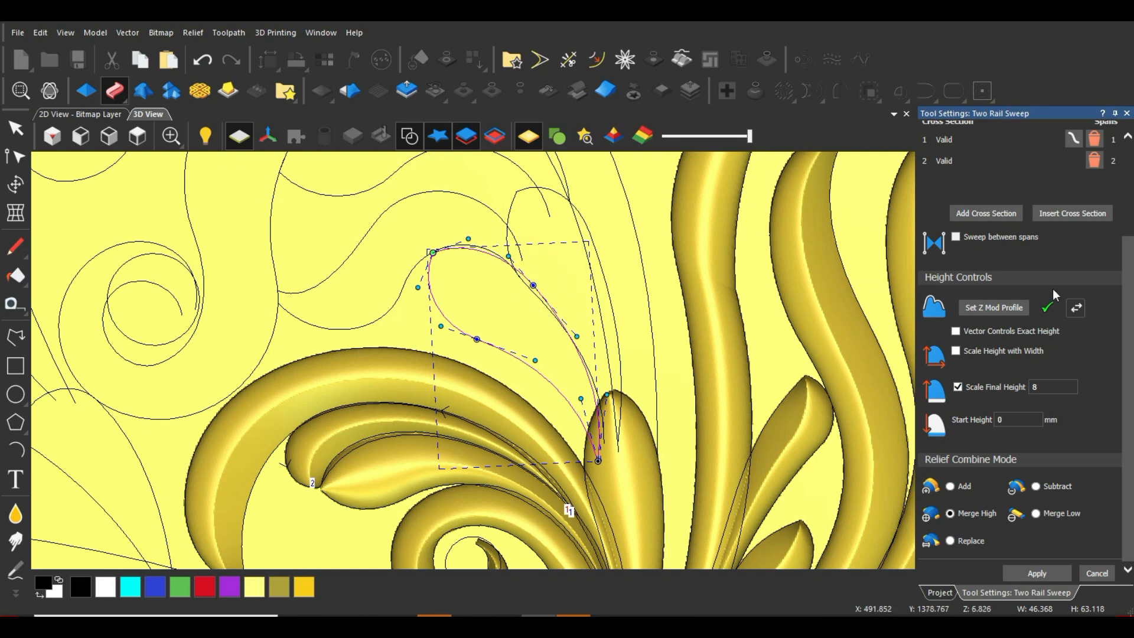
scroll(1014, 177, "up", 5)
left_click(1014, 170)
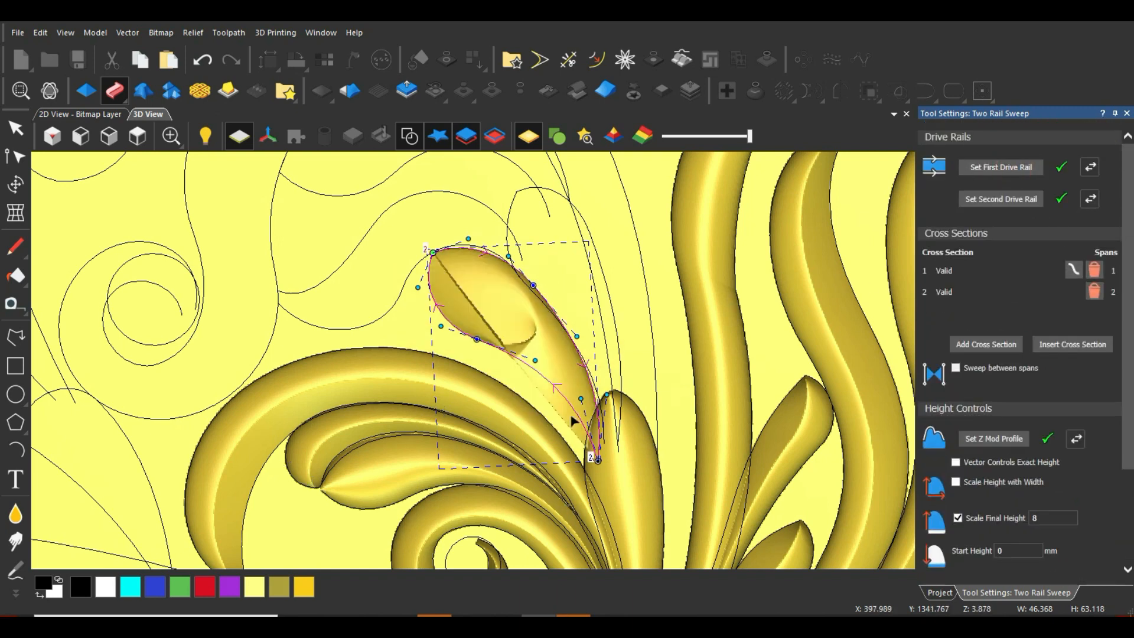
Reverse both drive rails of the teardrop lobe and apply its sweep with Merge High
left_click(1091, 167)
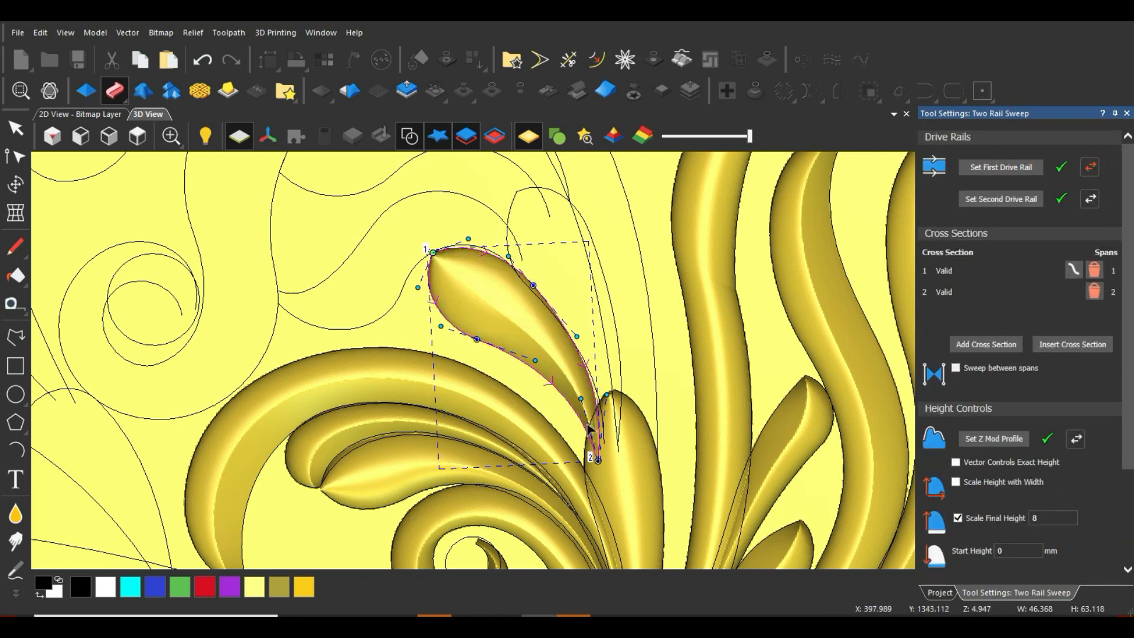
scroll(590, 428, "up", 3)
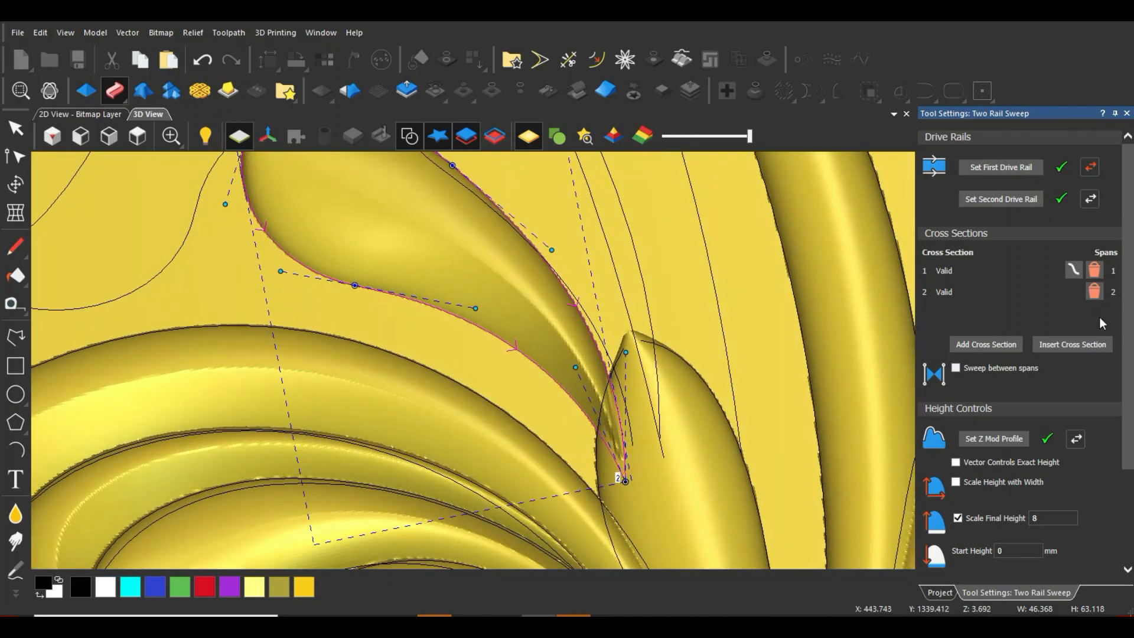
left_click(1092, 200)
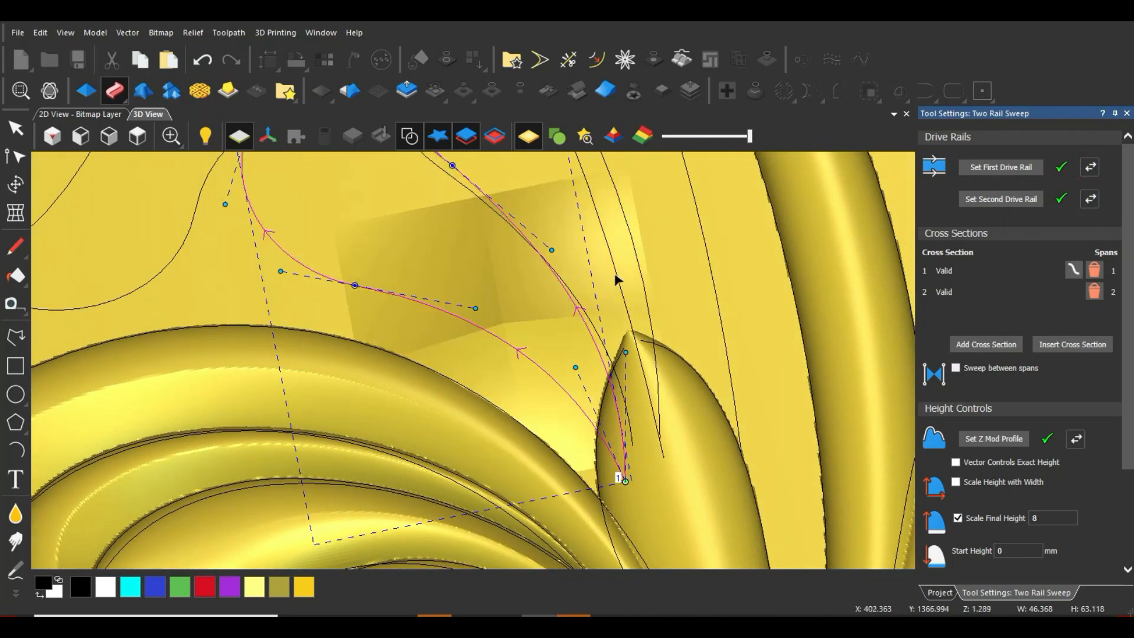
scroll(536, 357, "down", 4)
scroll(447, 278, "up", 2)
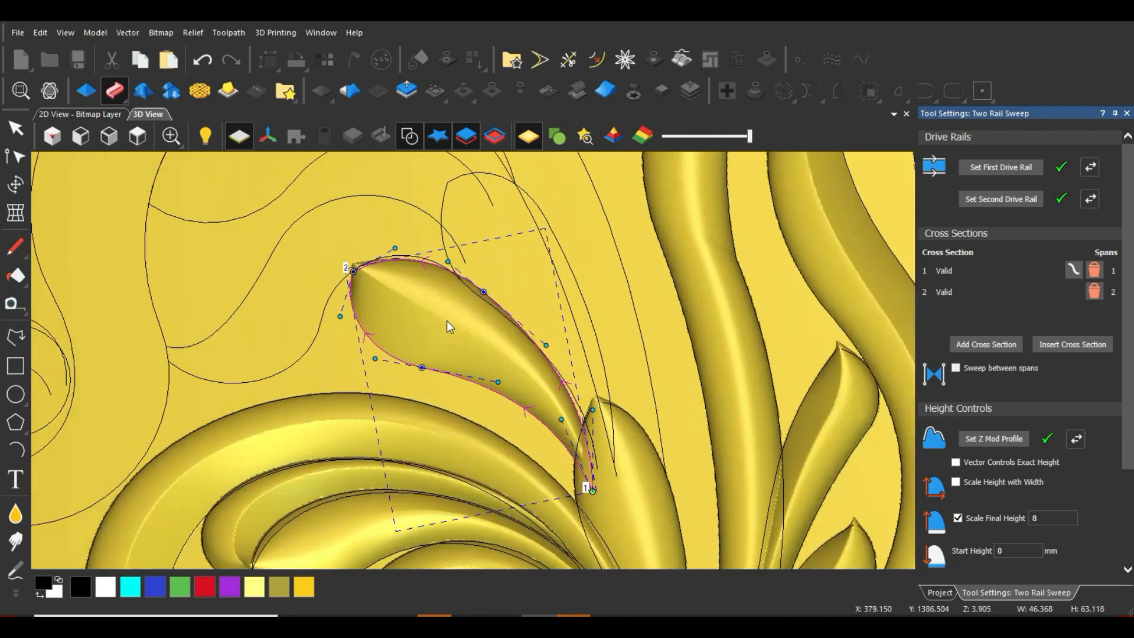
scroll(962, 549, "down", 3)
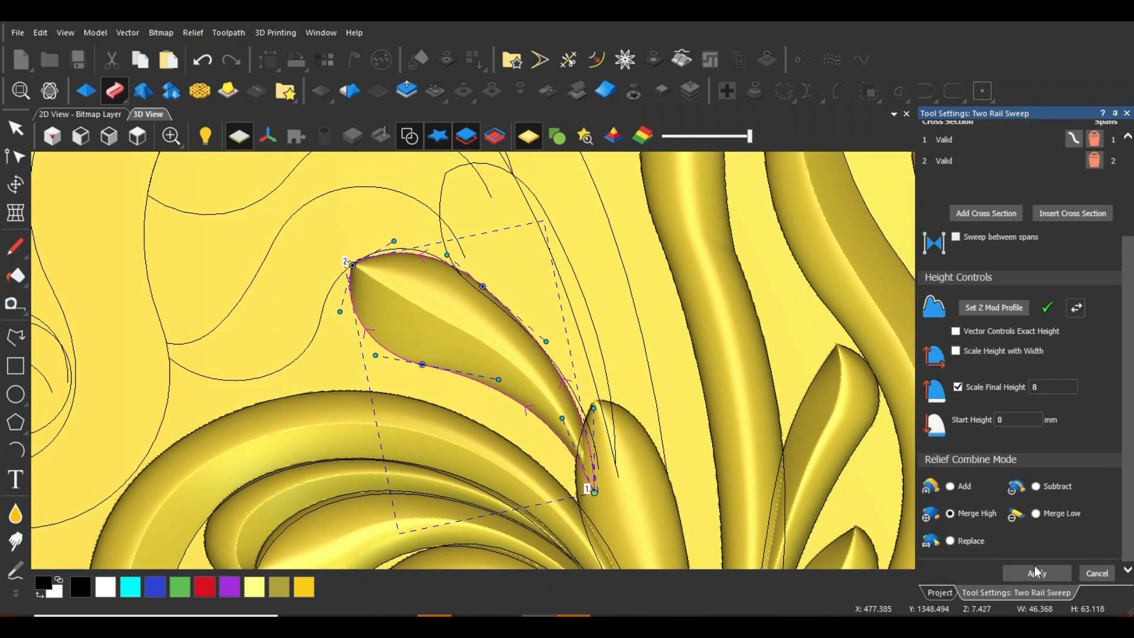
left_click(1031, 572)
Set both edges of the upright lobe above the teardrop as drive rails and reverse both rails
scroll(452, 171, "up", 3)
left_click(444, 170)
scroll(1049, 247, "up", 3)
left_click(1016, 168)
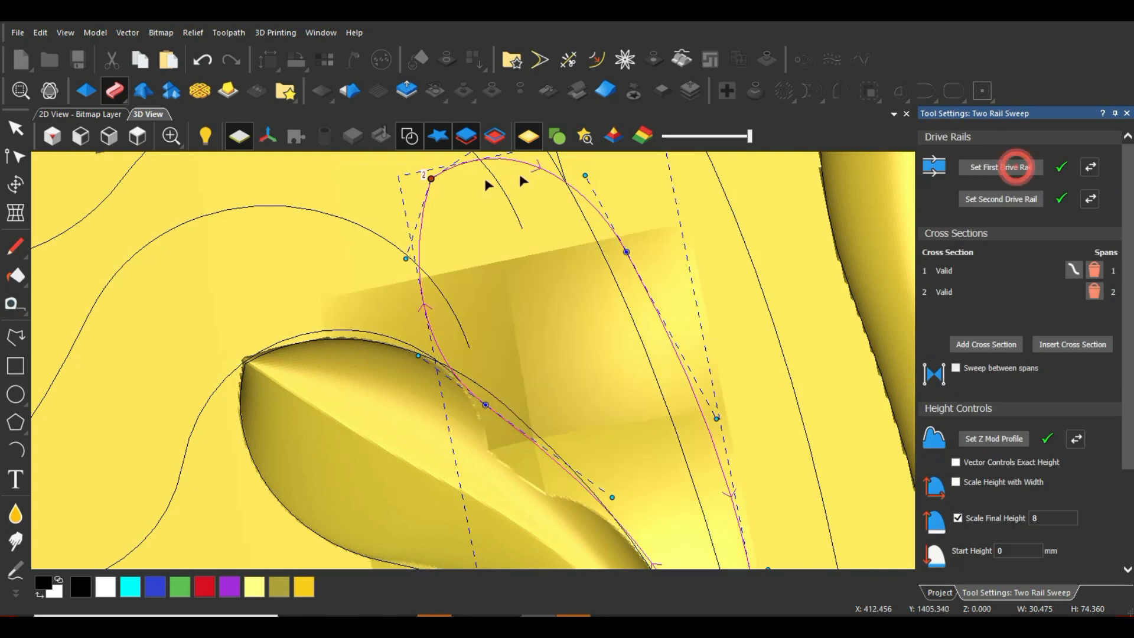
scroll(558, 321, "down", 3)
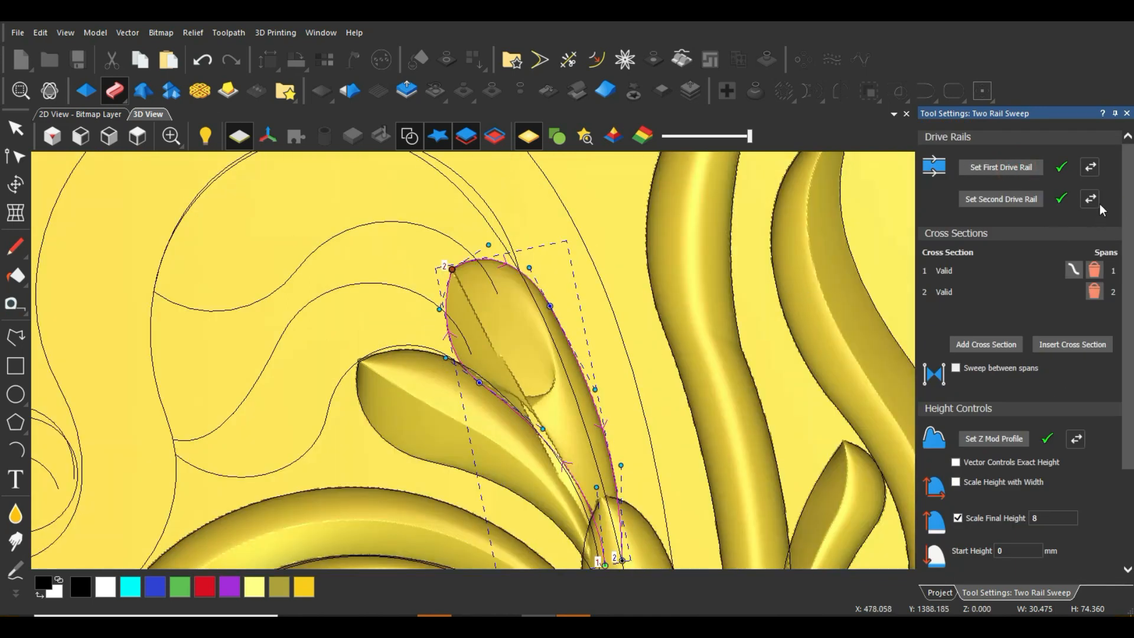
left_click(1090, 166)
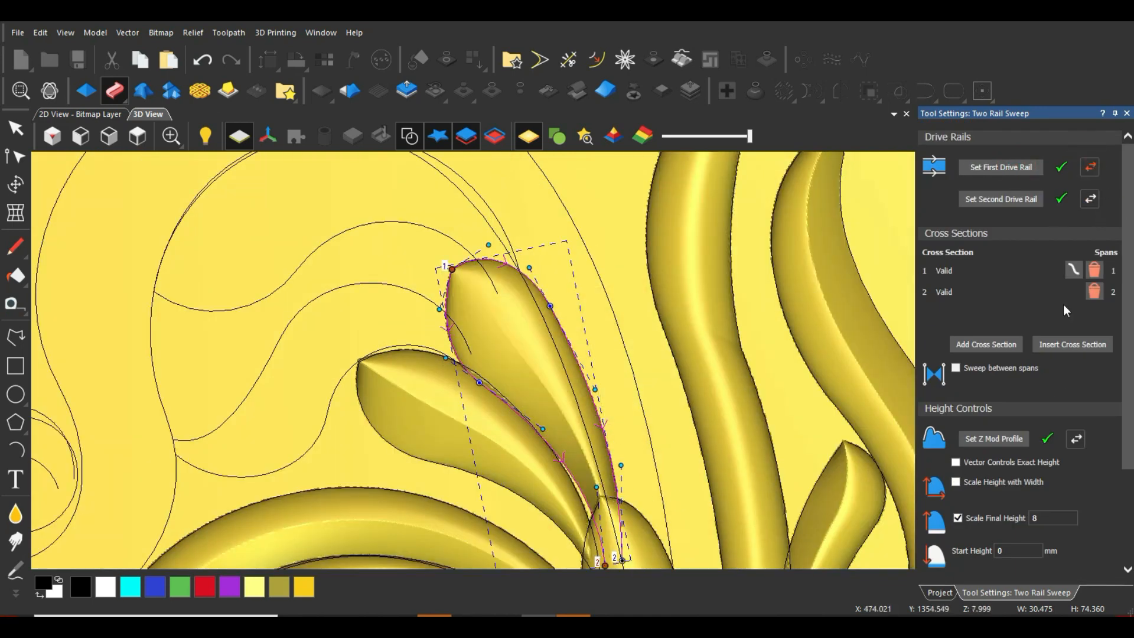
left_click(1090, 199)
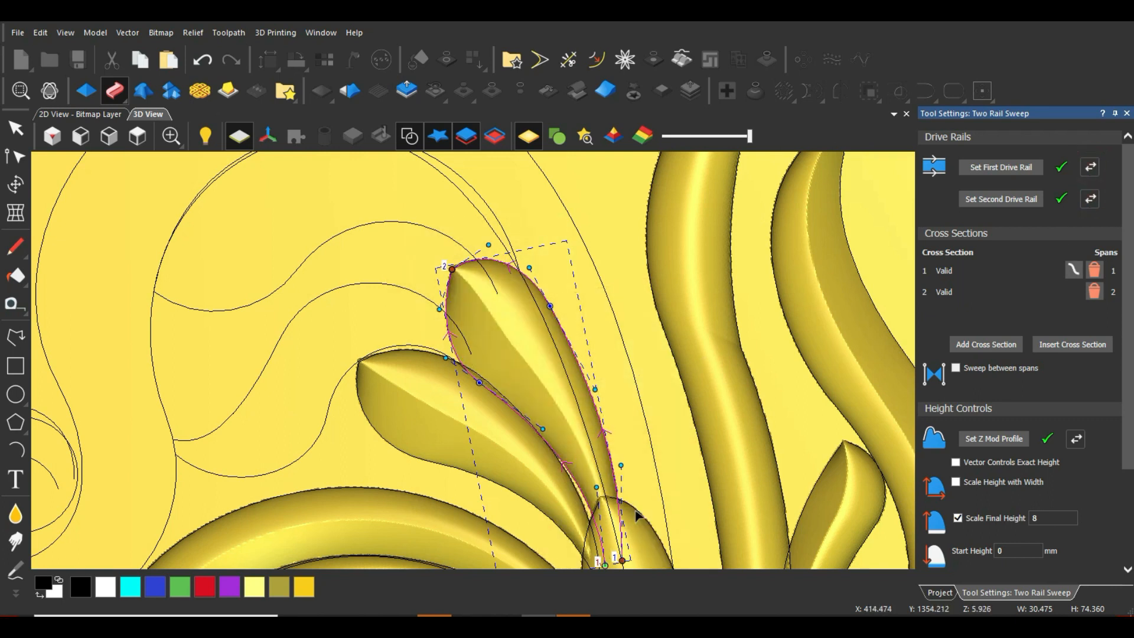
Move the base end of the upright lobe's inner edge slightly upward and apply the sweep with Merge High
scroll(610, 556, "up", 2)
scroll(613, 550, "down", 3)
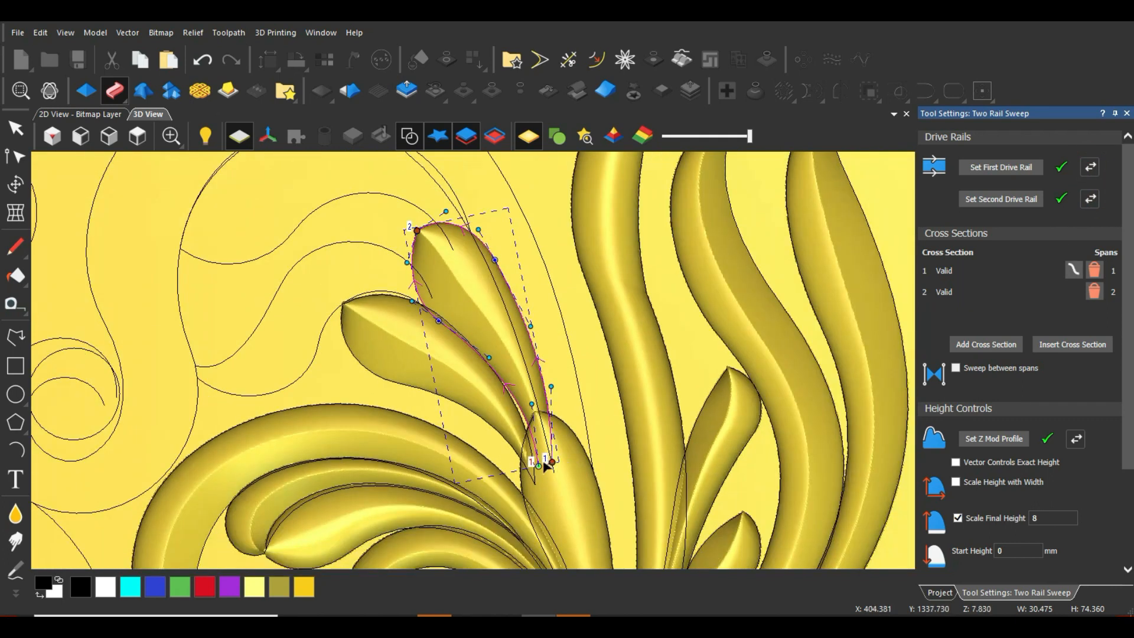
scroll(544, 463, "up", 2)
left_click_drag(533, 467, 526, 454)
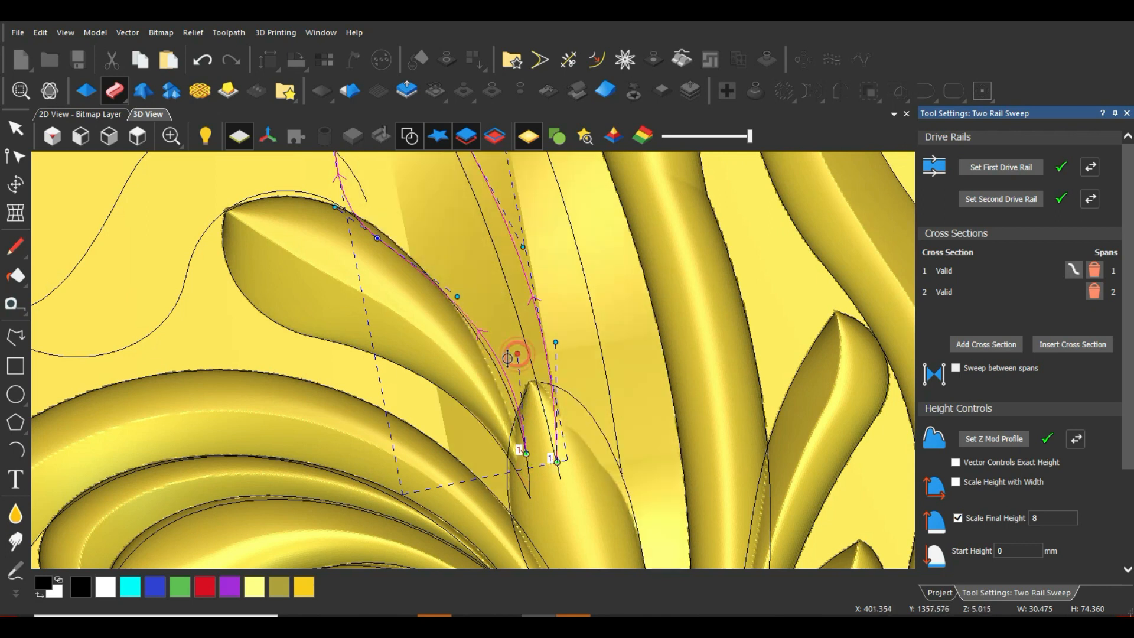
scroll(426, 278, "down", 3)
scroll(427, 278, "up", 1)
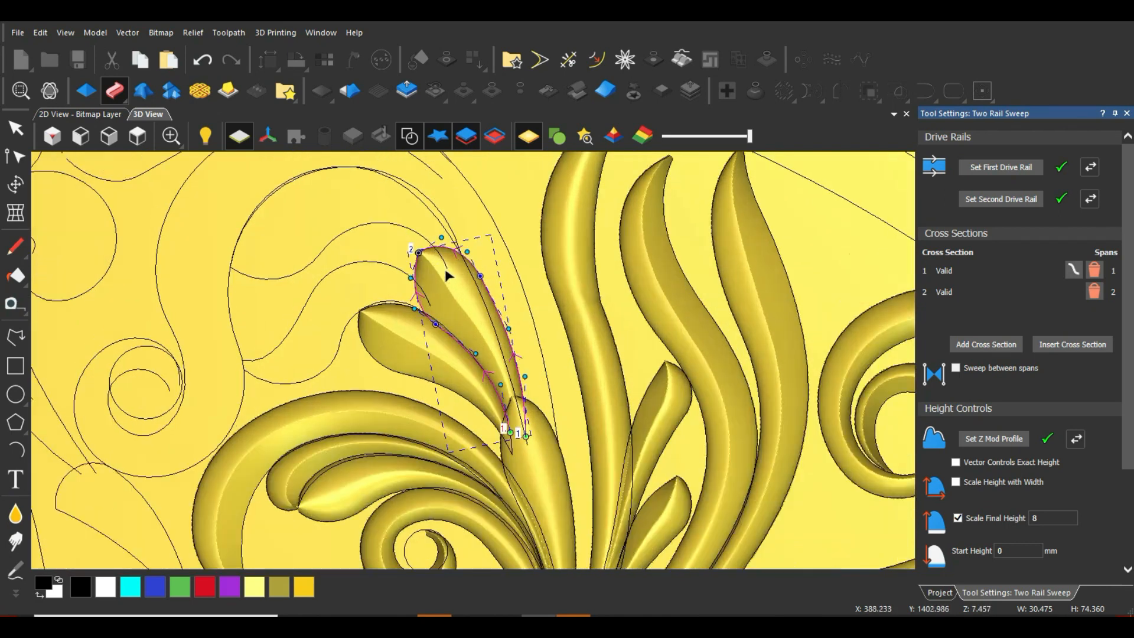
scroll(1097, 465, "down", 3)
left_click(1034, 572)
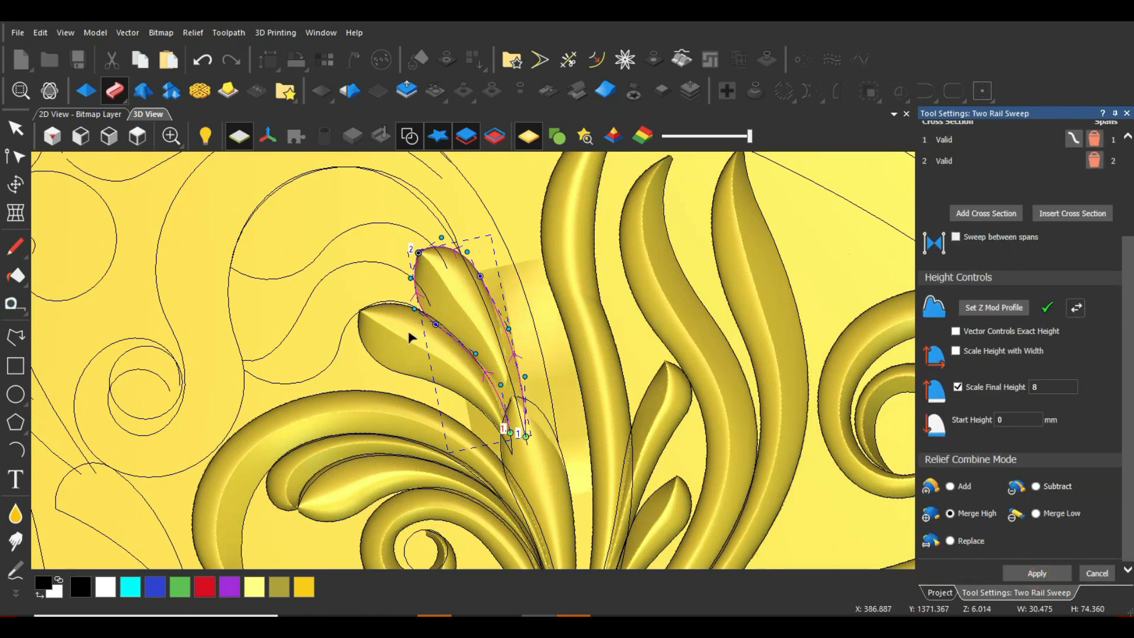
Set the two edges of the large scroll arching over the lobes as drive rails and reverse the first rail
scroll(449, 254, "down", 2)
scroll(467, 263, "up", 1)
left_click_drag(297, 347, 229, 349)
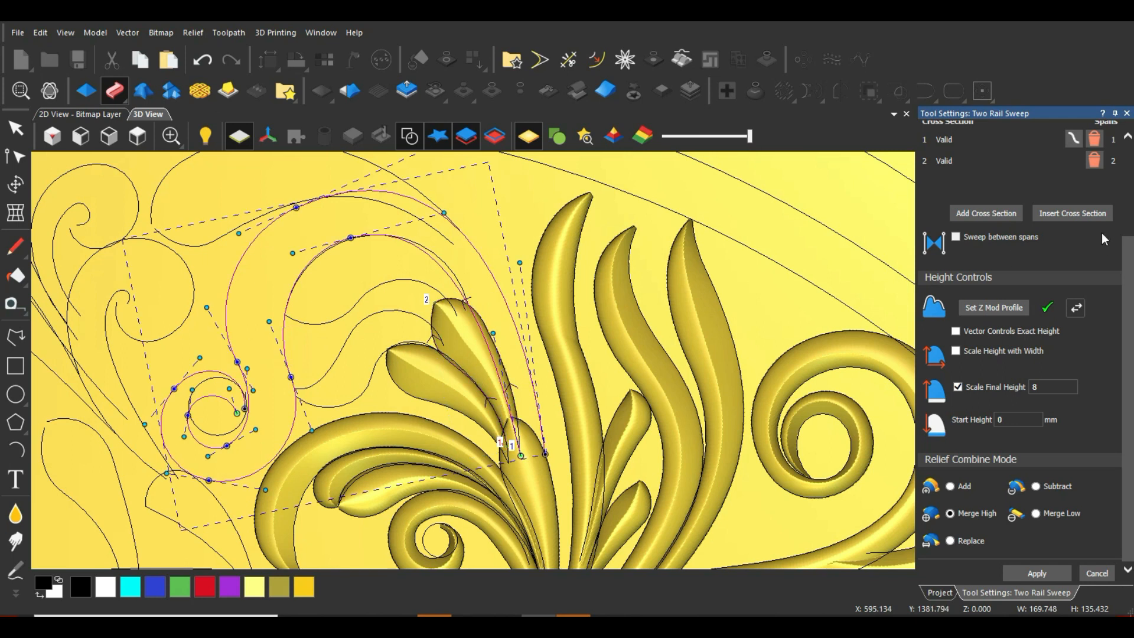
scroll(1101, 239, "up", 3)
left_click(1021, 168)
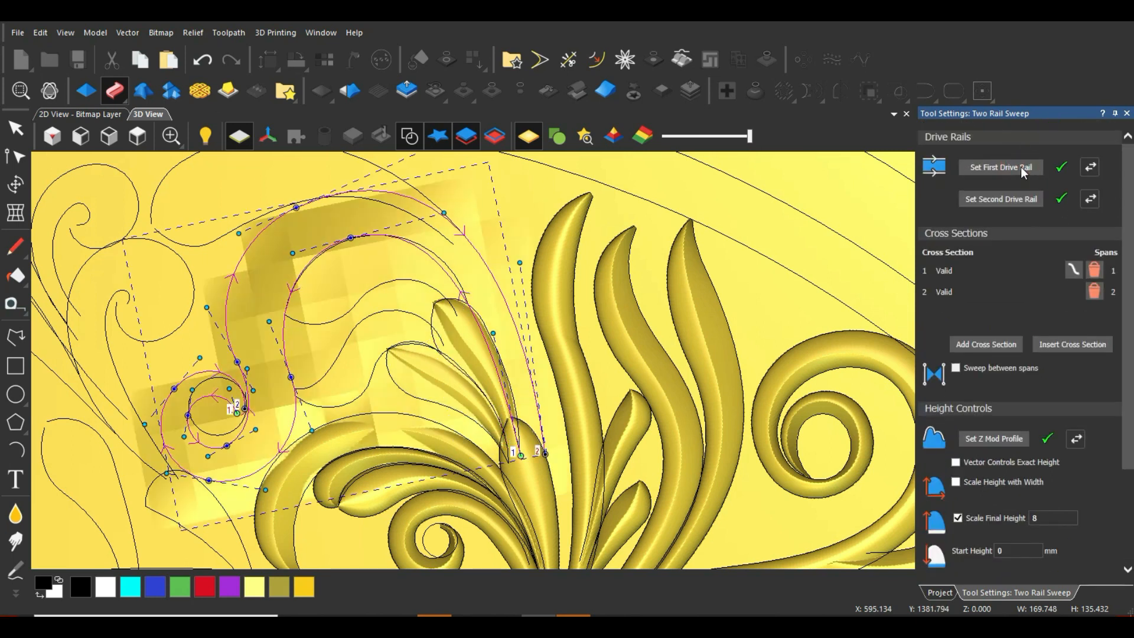
left_click(1089, 166)
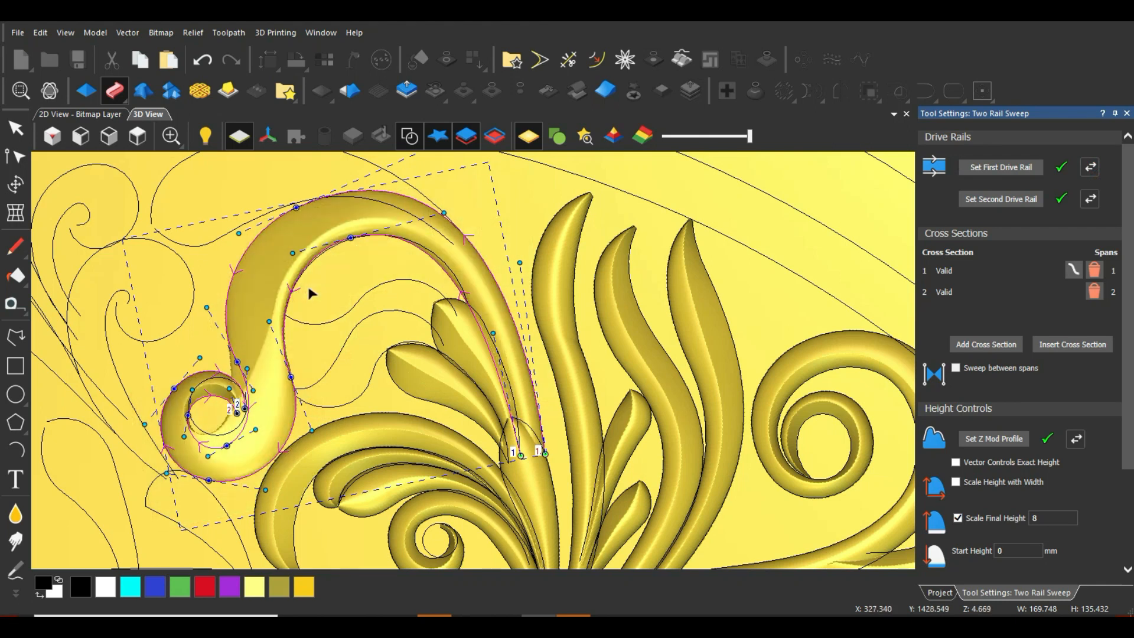
Add the small semicircular arc as a third cross section and slide the second section's outer point down to the scroll's neck
scroll(357, 303, "down", 3)
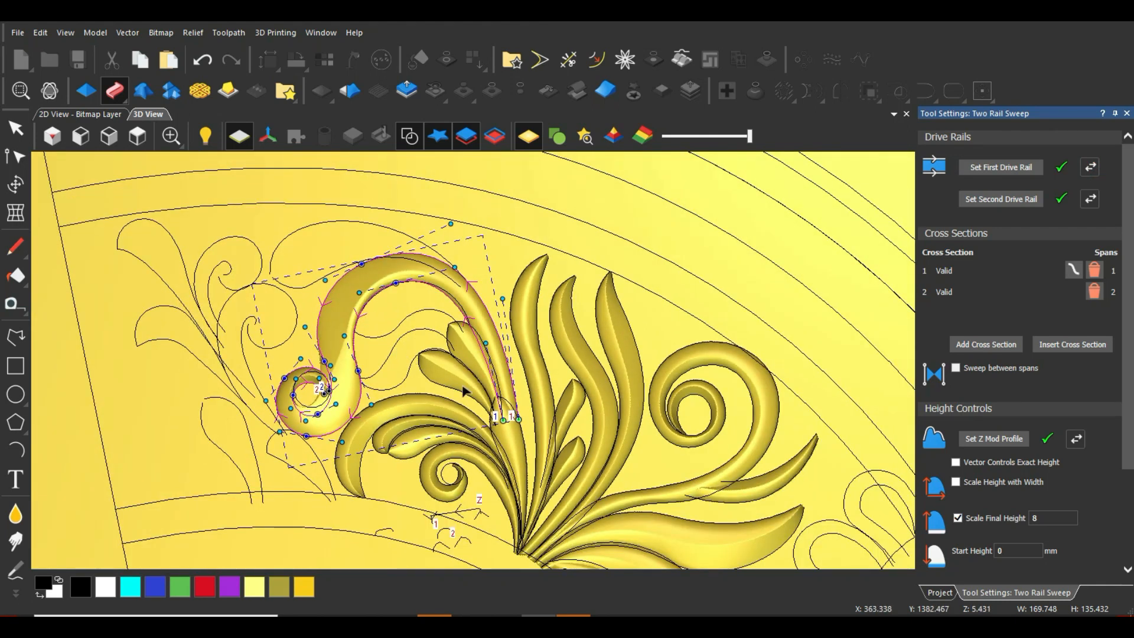
left_click(444, 532)
left_click(990, 346)
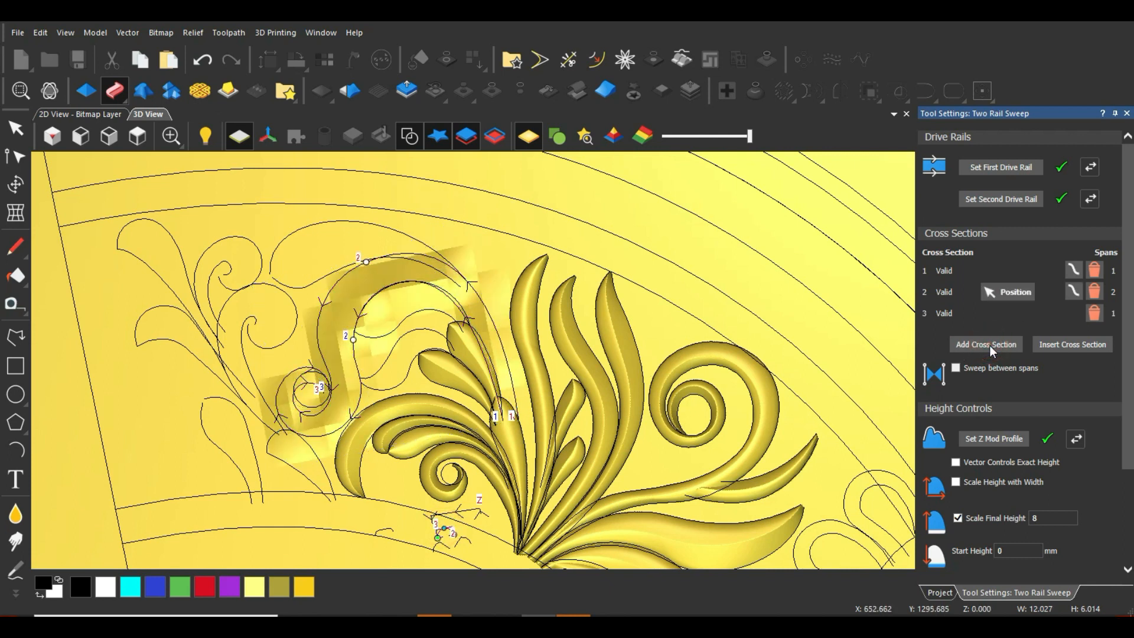
left_click_drag(366, 262, 324, 364)
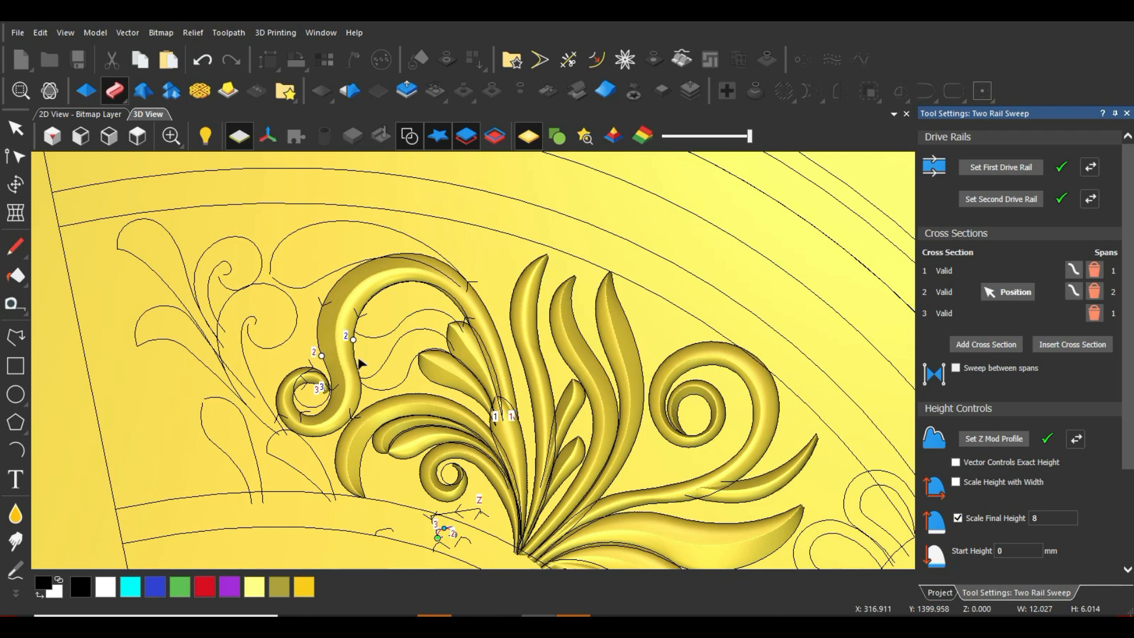
Check the large scroll's shape from its arch to the curl and apply its sweep with Merge High
scroll(361, 364, "up", 2)
scroll(387, 346, "down", 3)
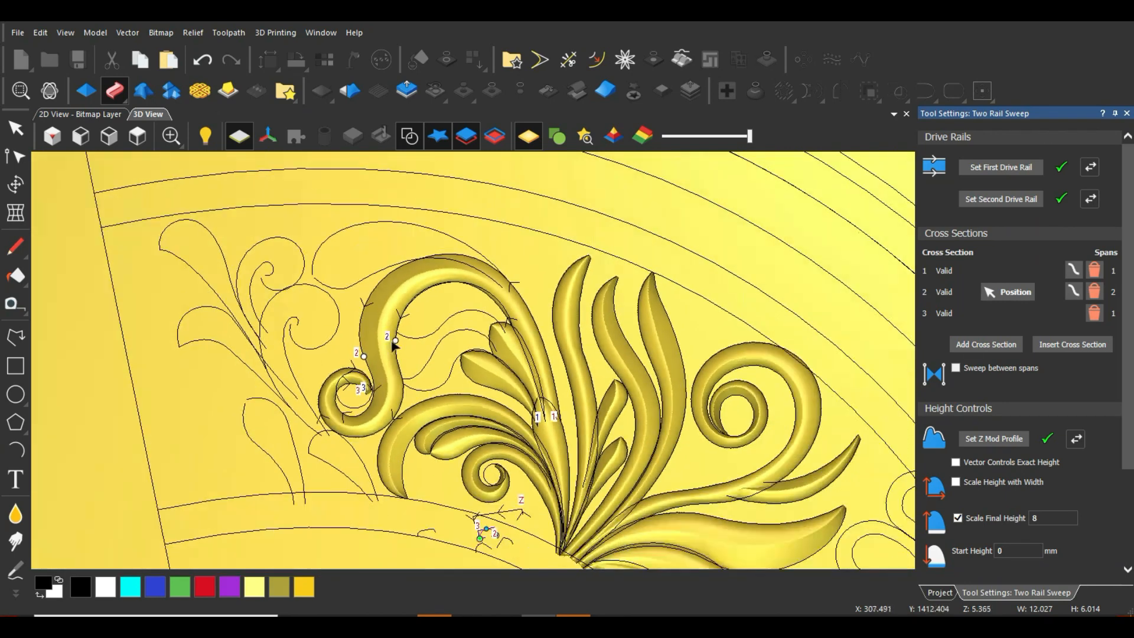
scroll(506, 253, "up", 4)
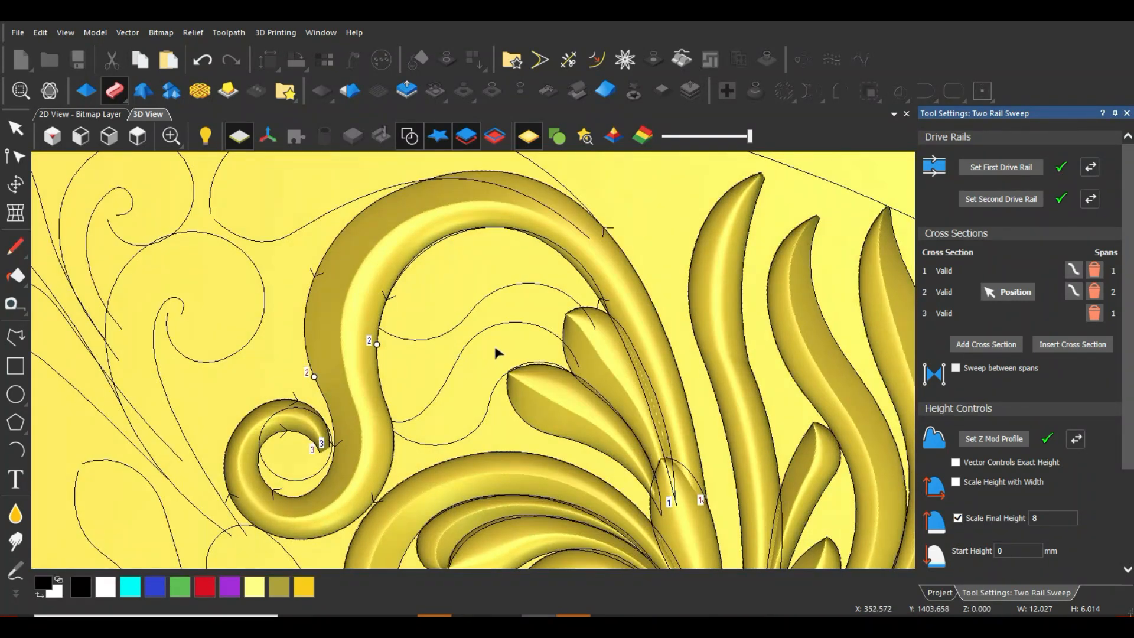
scroll(495, 353, "down", 3)
scroll(523, 367, "up", 1)
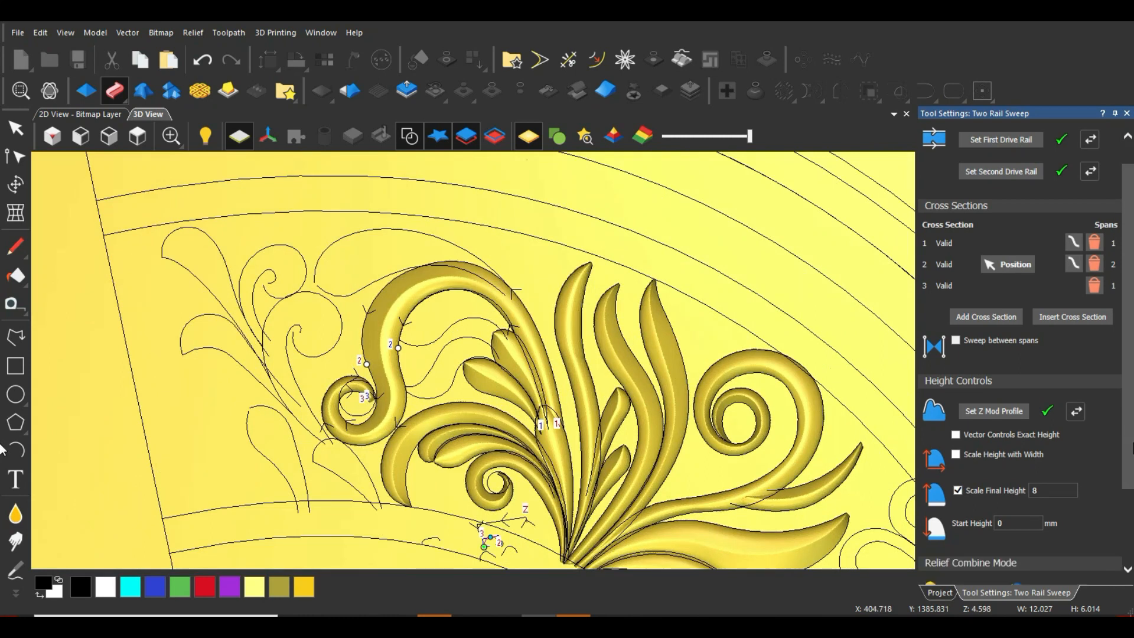
scroll(1057, 548, "down", 3)
left_click(1038, 573)
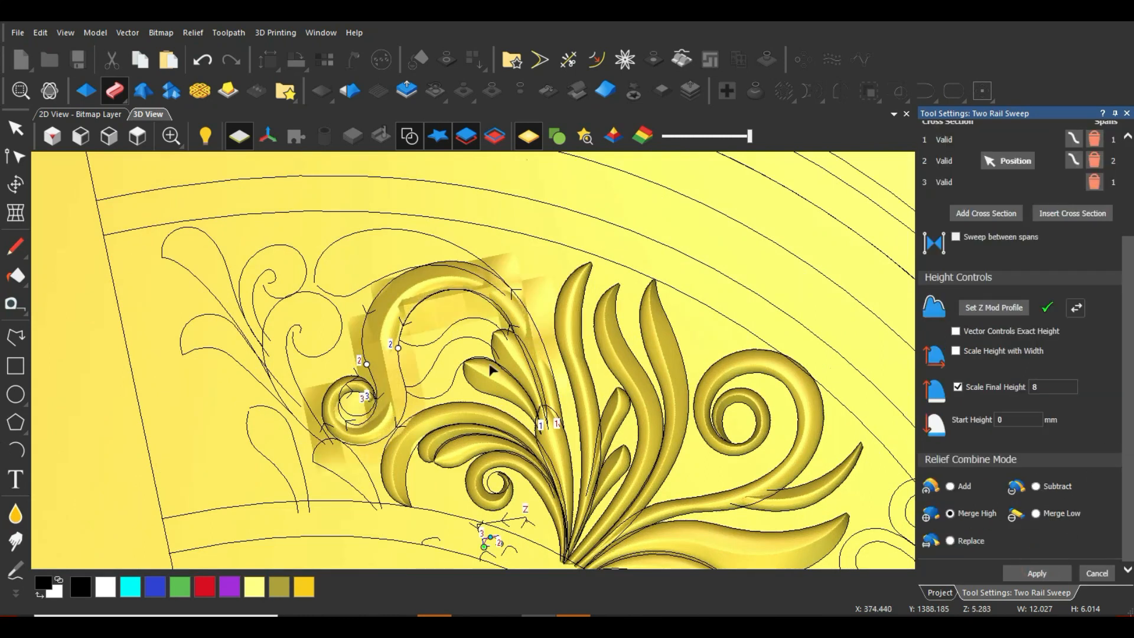
Set both edges of the wavy lobe inside the scroll as drive rails and remove the third cross section
scroll(454, 337, "up", 3)
left_click_drag(400, 397, 374, 467)
scroll(1025, 212, "up", 4)
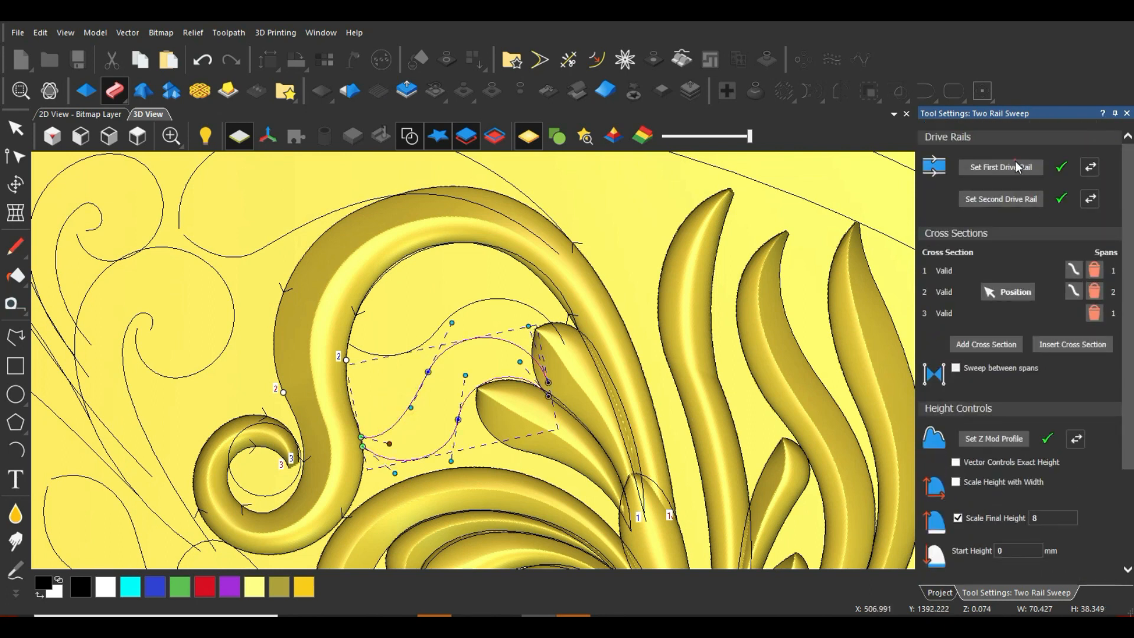
left_click(1016, 162)
left_click(1095, 312)
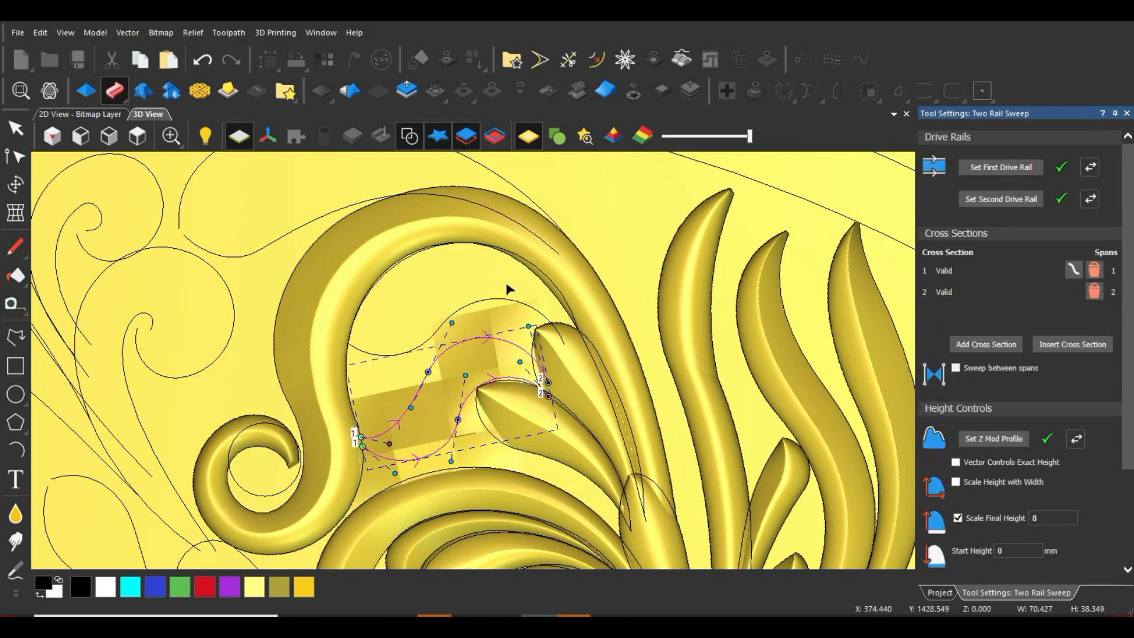
Reverse both rails of the wavy lobe, check its ends and apply the sweep with Merge High
scroll(523, 390, "up", 1)
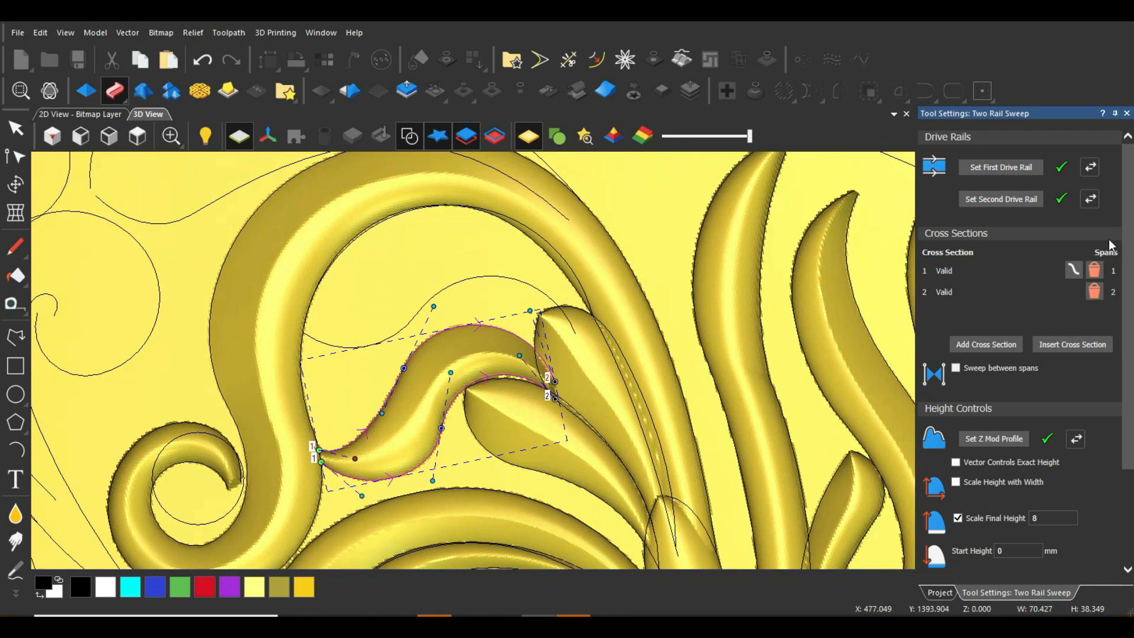
left_click(1091, 200)
left_click(1089, 162)
scroll(552, 390, "up", 3)
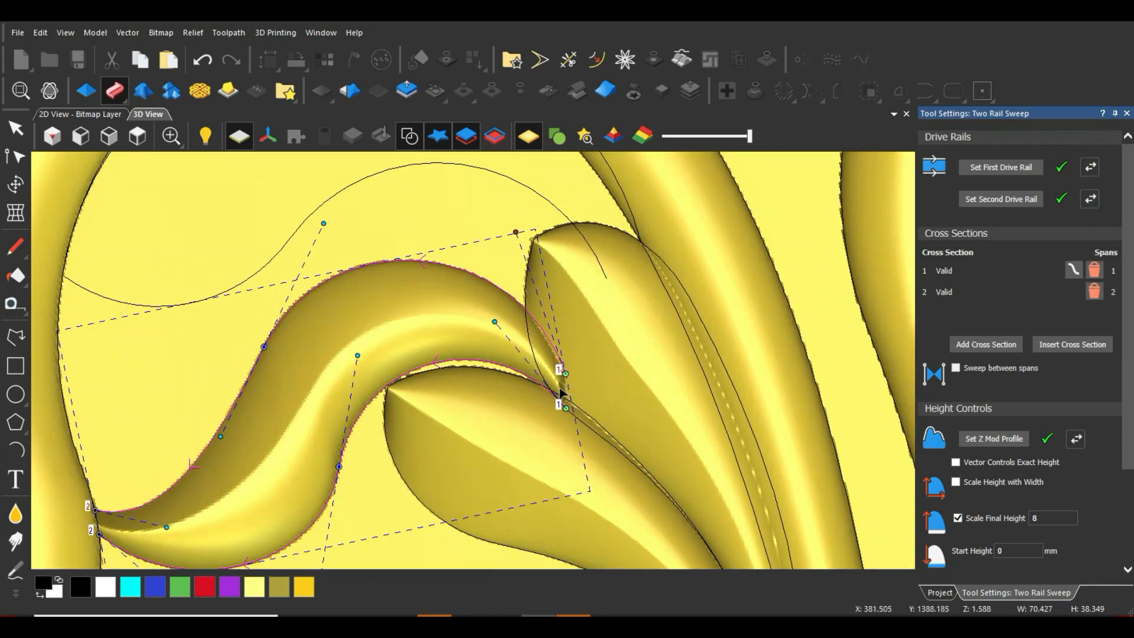
middle_click_drag(552, 378, 524, 383)
scroll(542, 390, "down", 3)
scroll(542, 388, "down", 1)
middle_click_drag(437, 368, 502, 367)
left_click(1127, 568)
scroll(1102, 578, "down", 2)
left_click(1037, 573)
Set the wavy curve and the arched curve directly under the scroll as the drive rails of the remaining inner lobe
left_click(364, 324)
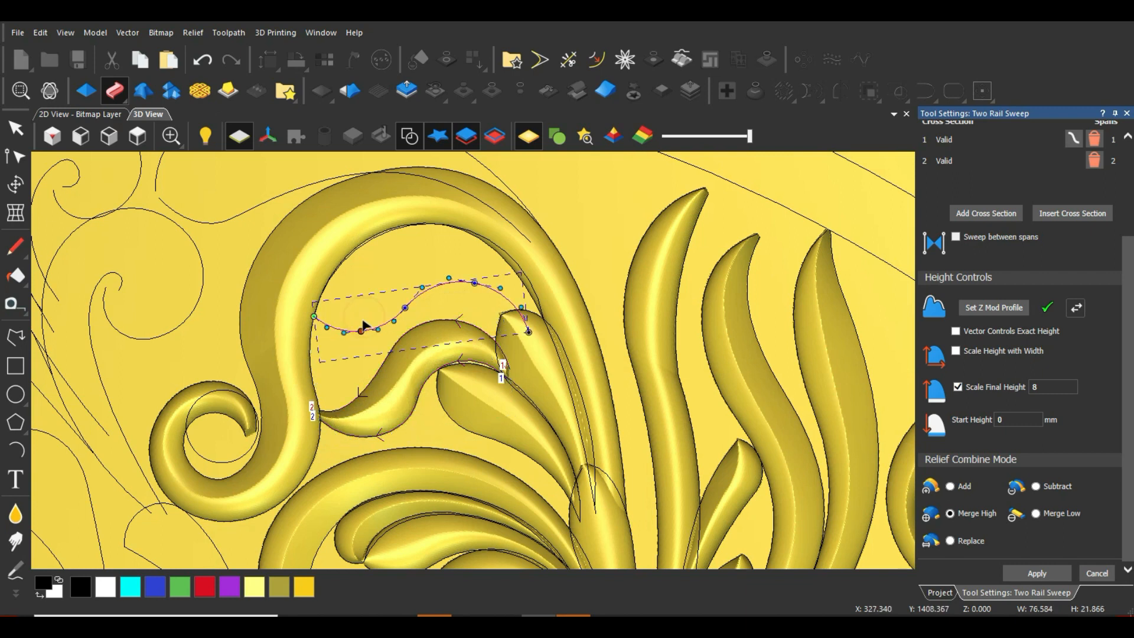
left_click(380, 235, "shift")
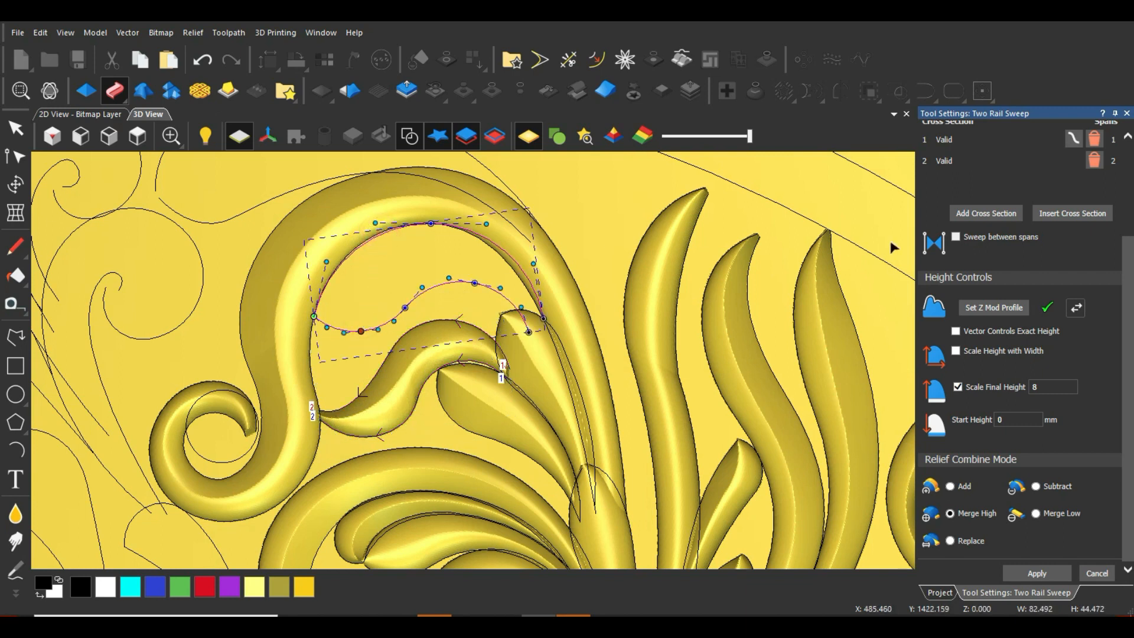
scroll(1047, 159, "up", 3)
left_click(1001, 168)
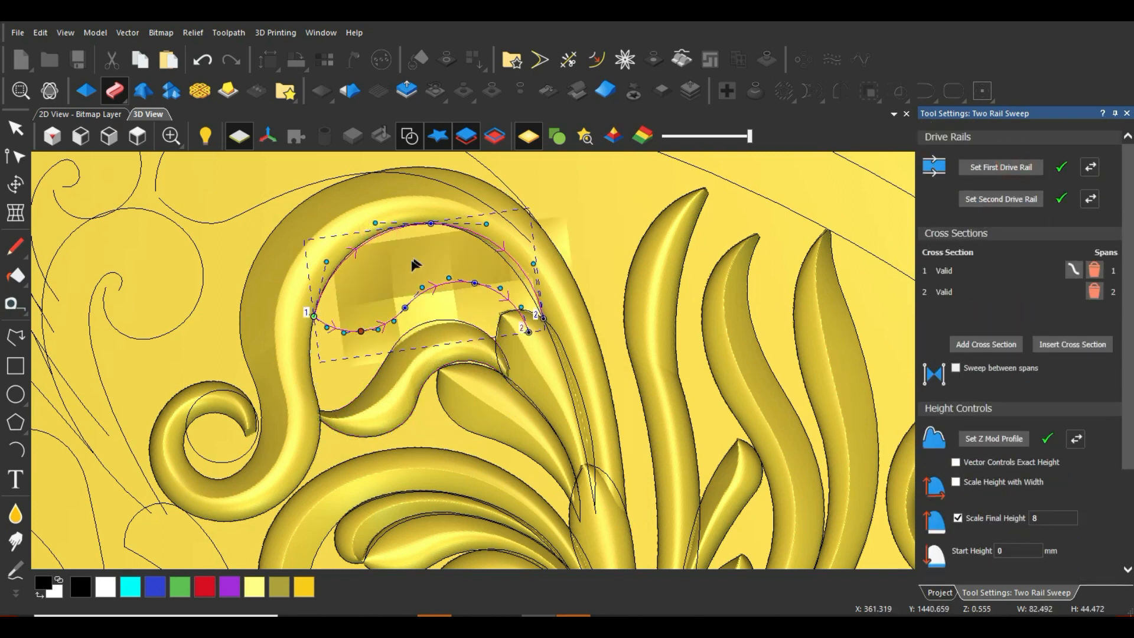
Reverse both drive rails of the inner lobe and move the lower rail's end to meet the upper rail's end
scroll(412, 263, "up", 2)
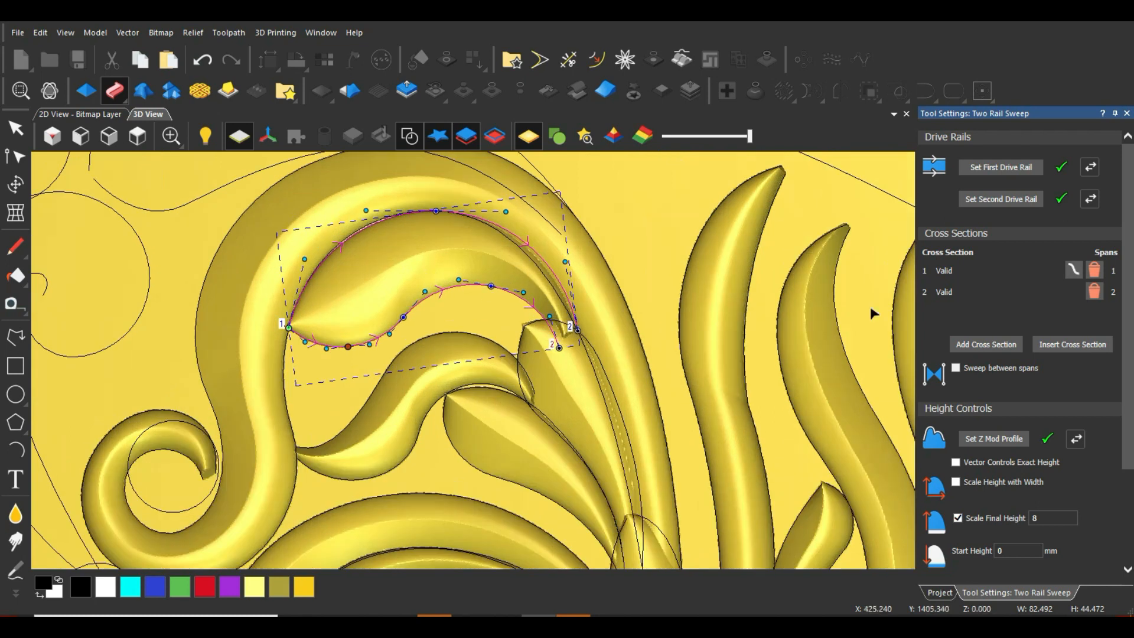
left_click(1091, 167)
left_click(1091, 198)
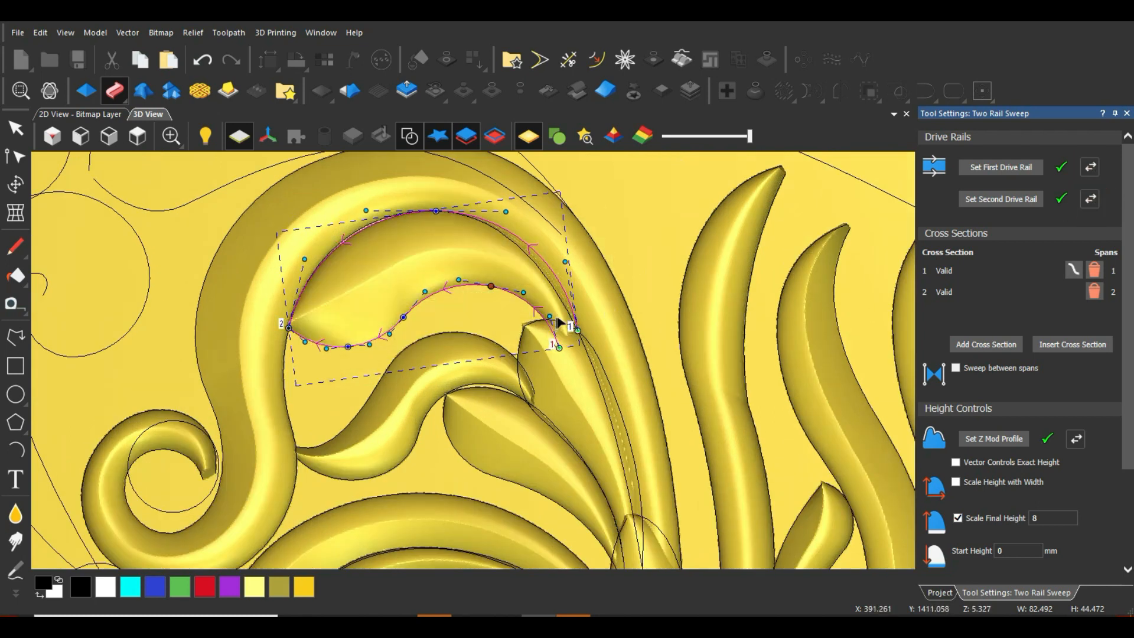
left_click_drag(566, 339, 573, 332)
left_click_drag(444, 283, 477, 321)
Check the ornament with the vectors hidden, apply the inner lobe's sweep with Merge High and show the vectors again
scroll(478, 321, "down", 2)
left_click(411, 140)
scroll(465, 356, "down", 5)
scroll(464, 357, "up", 2)
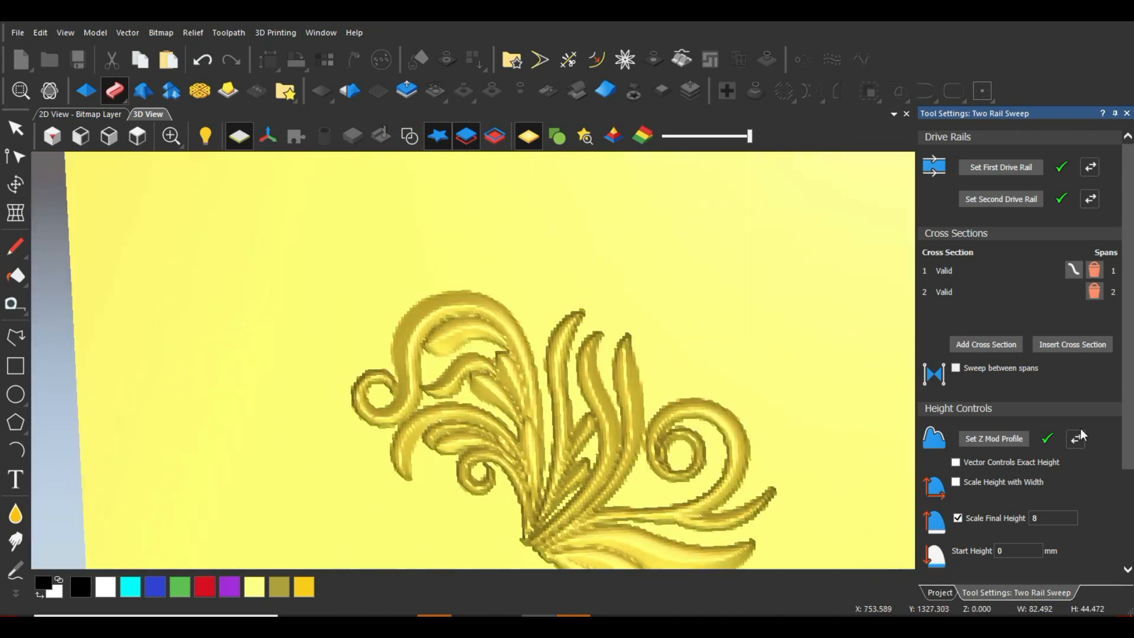
scroll(1048, 527, "down", 3)
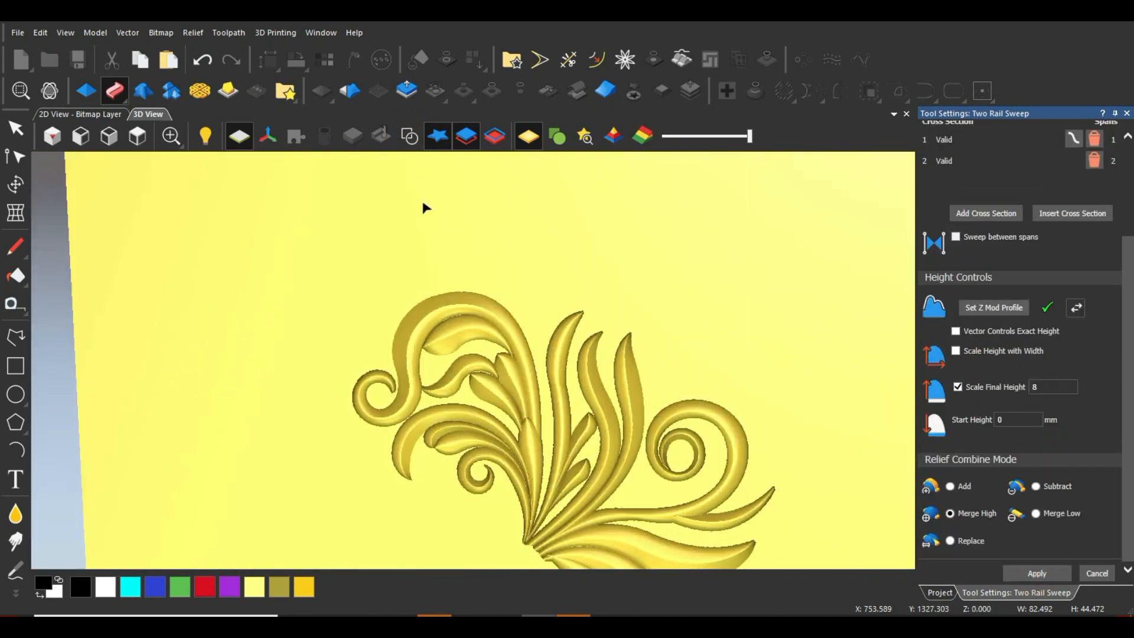
left_click(409, 136)
Set the two curves of the large leaf above the scroll as drive rails and reverse the first rail
scroll(399, 360, "up", 2)
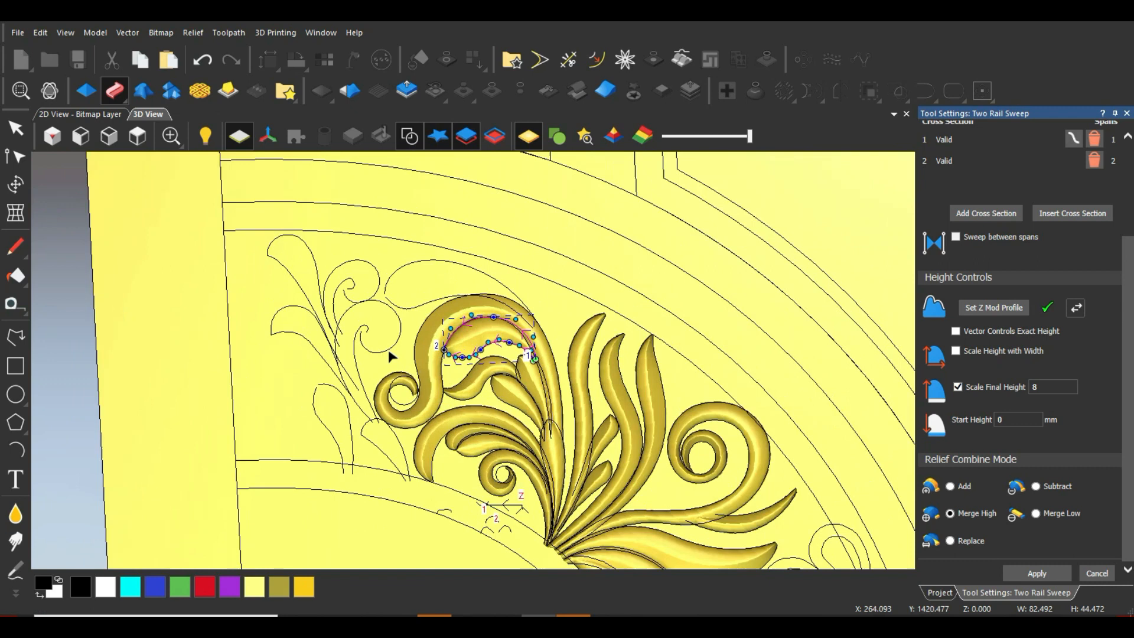
scroll(409, 254, "up", 2)
scroll(409, 257, "up", 1)
left_click_drag(420, 221, 398, 326)
scroll(1012, 229, "up", 3)
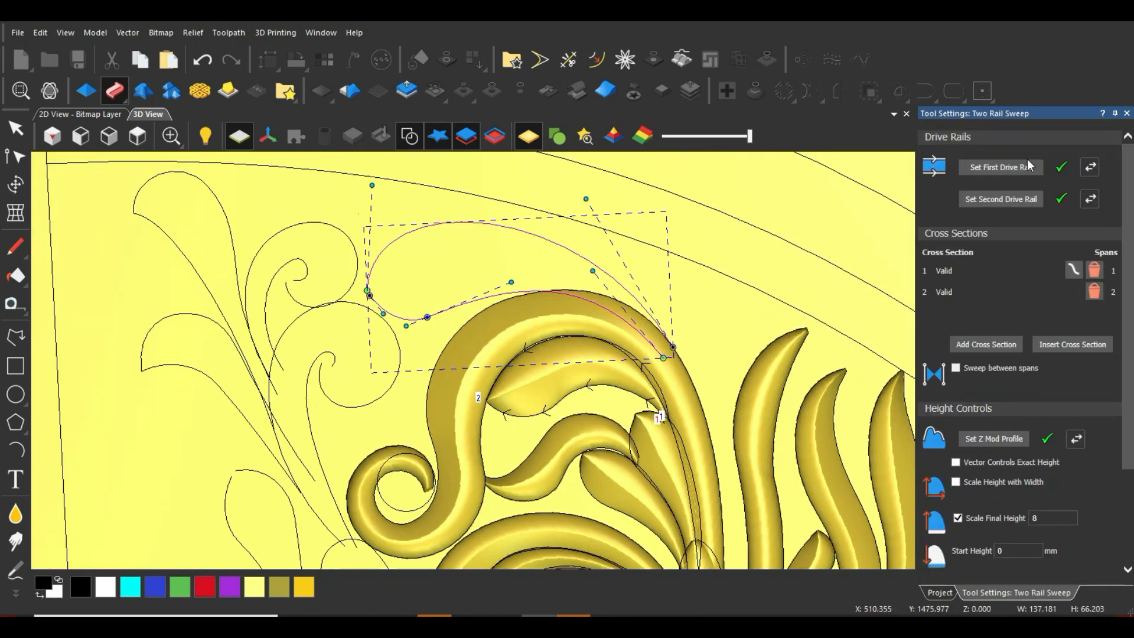
left_click(1021, 167)
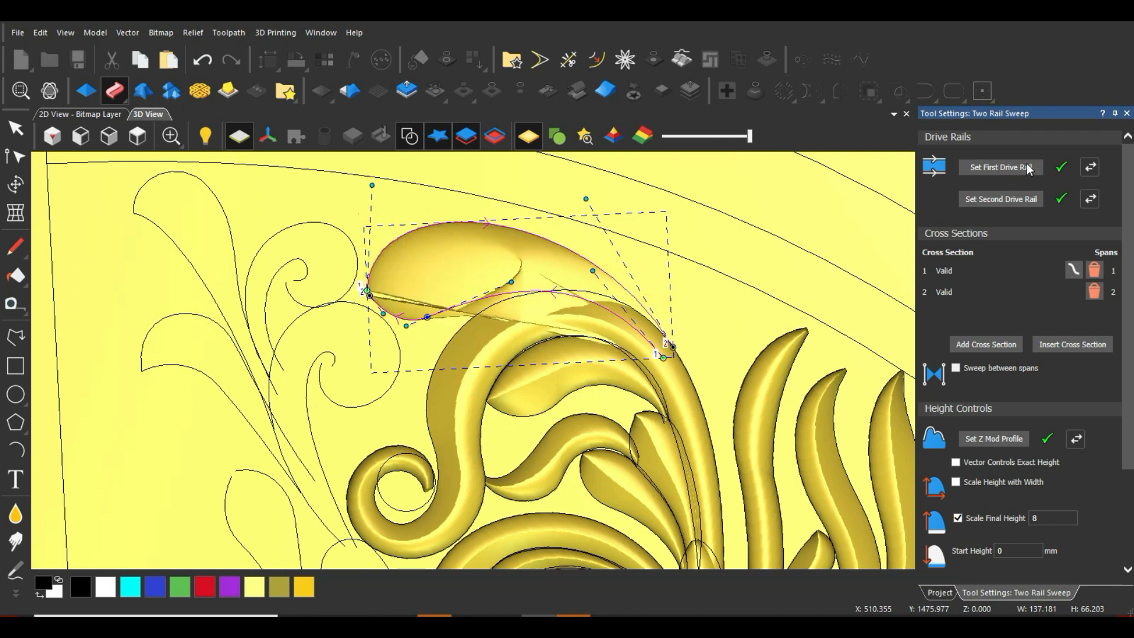
left_click(1092, 168)
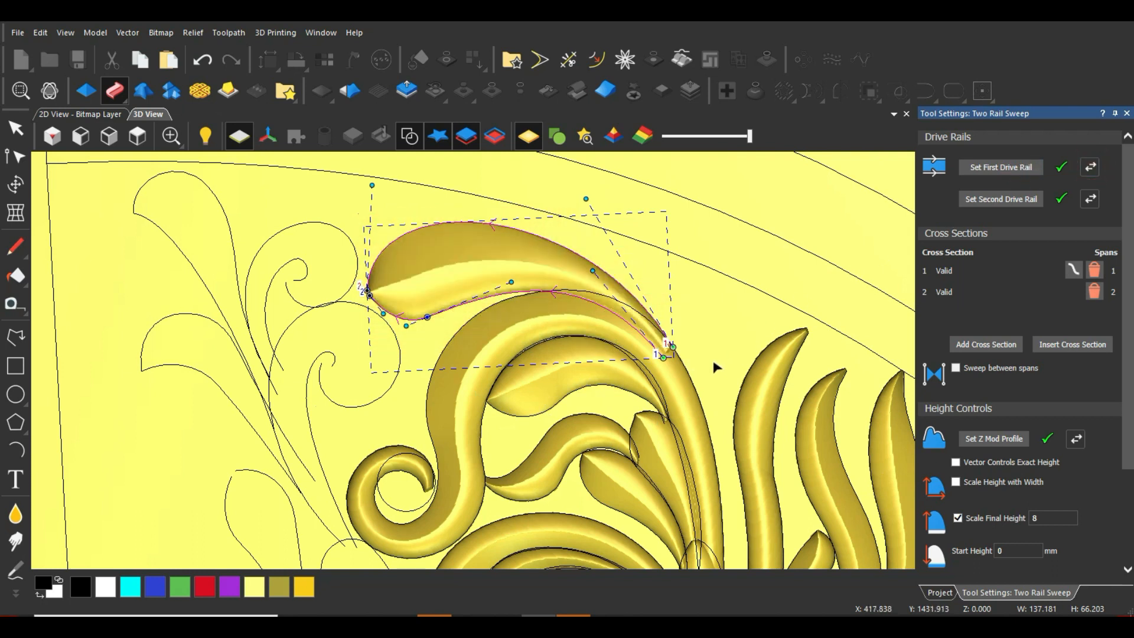
Try setting the large leaf's drive rails again with the upper curve selected before the lower curve
left_click(431, 248)
left_click(432, 226)
left_click(422, 318, "shift")
left_click(1001, 168)
left_click(394, 223)
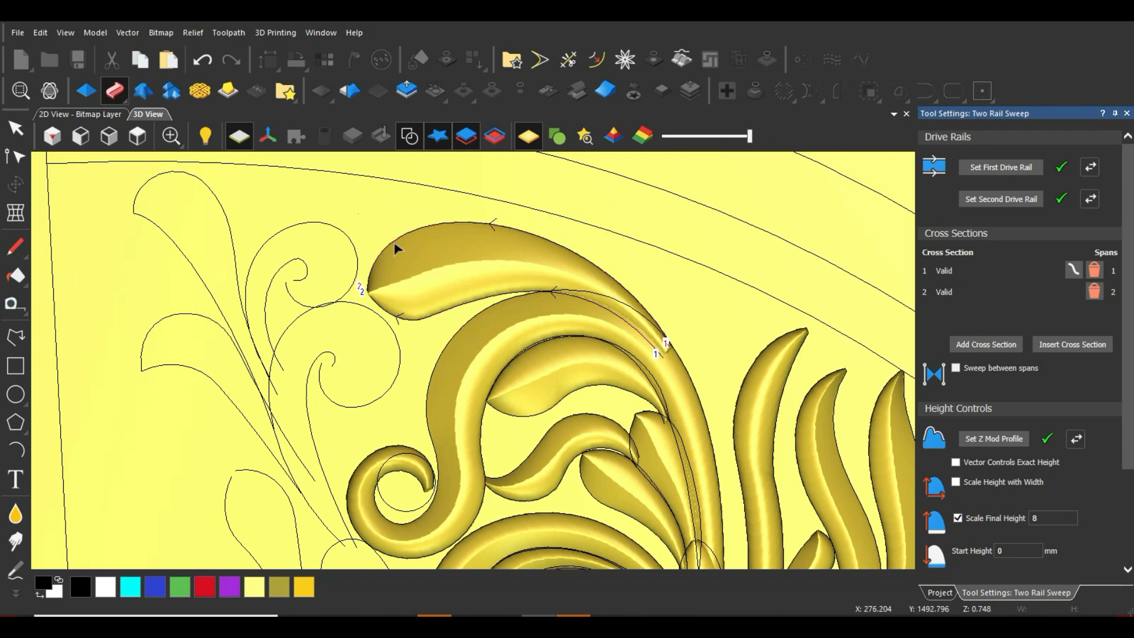
left_click(416, 322, "shift")
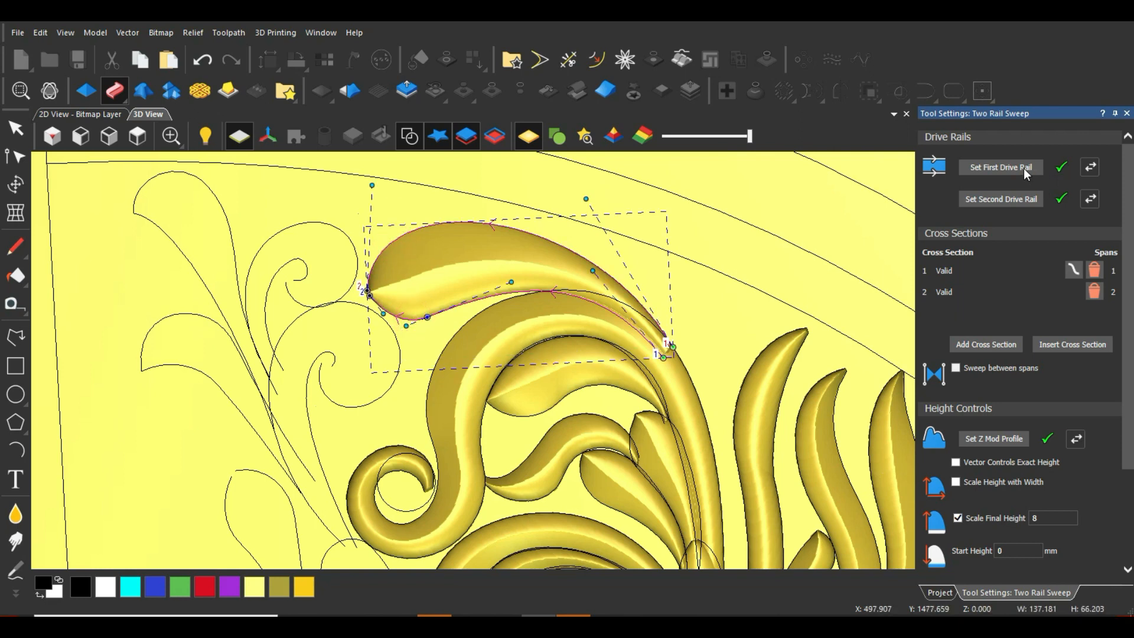
left_click(1001, 167)
Set the large leaf's lower curve and then its upper curve as drive rails, and reverse both rails
left_click(375, 307)
left_click(376, 304)
left_click(374, 260, "shift")
left_click(972, 167)
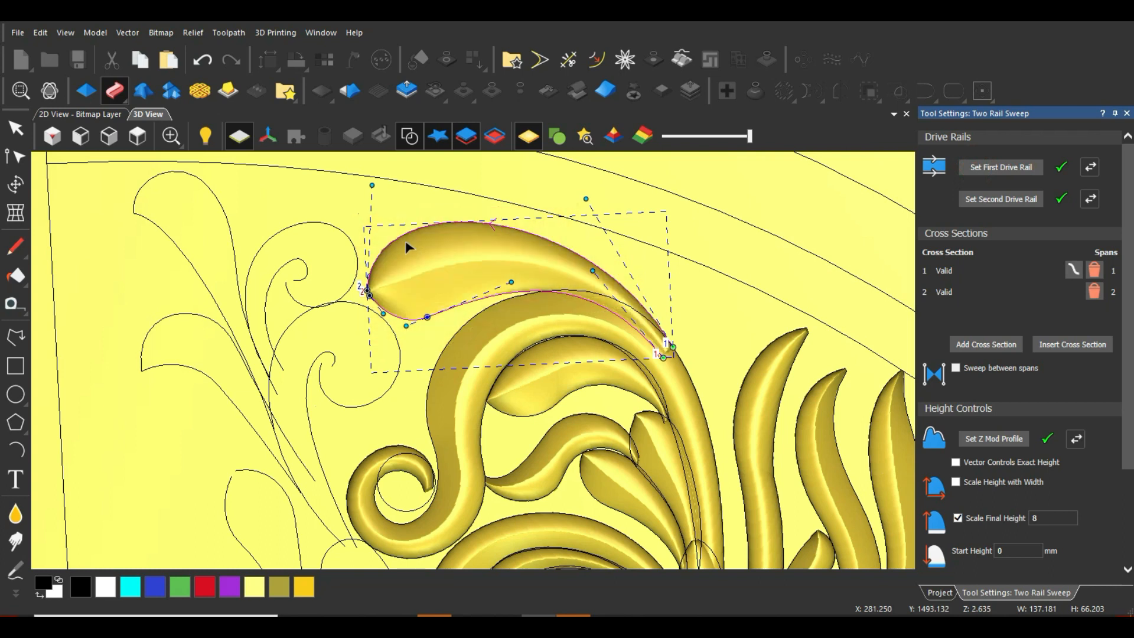
left_click(1091, 201)
left_click(1091, 167)
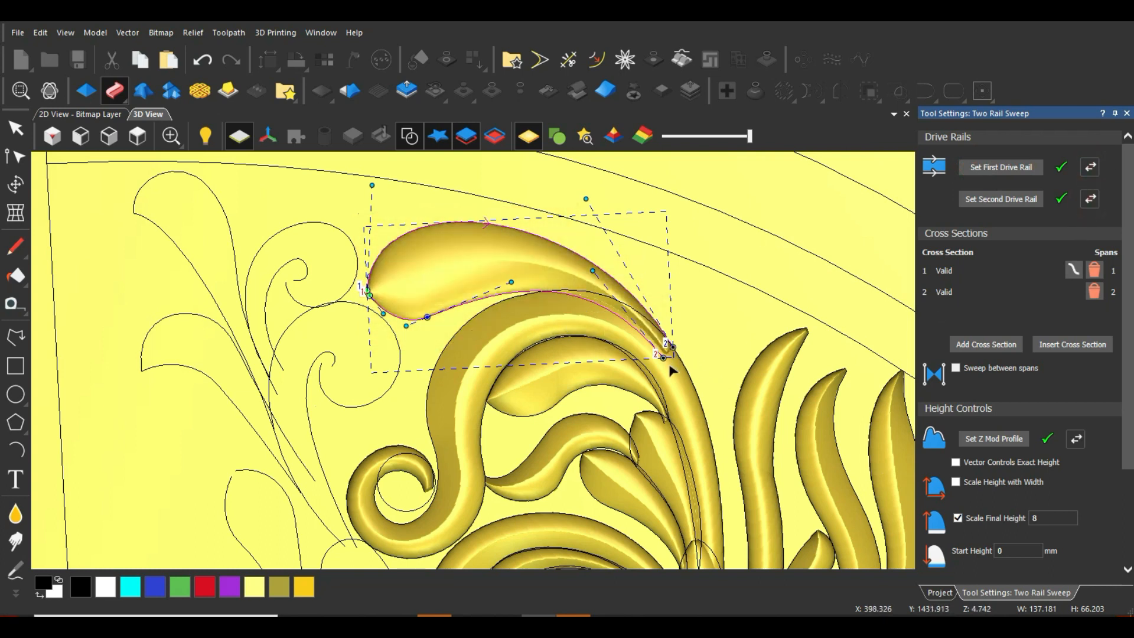
Move the end of the large leaf's lower rail further onto the scroll and apply the sweep with Merge High
left_click_drag(663, 357, 655, 364)
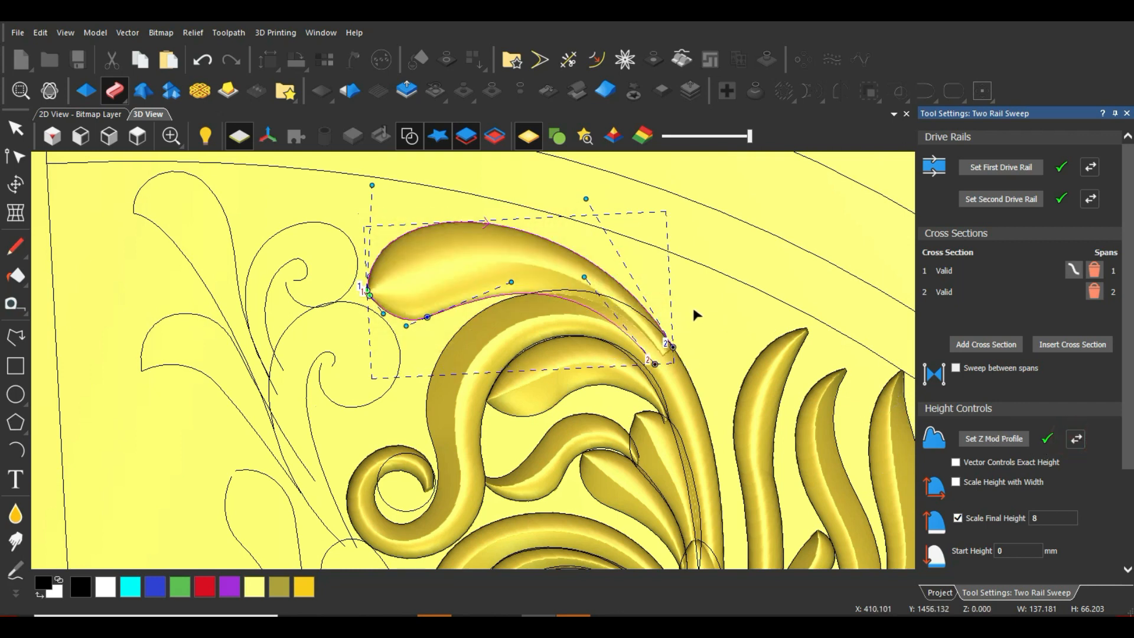
mouse_move(560, 297)
middle_mouse_down()
mouse_move(573, 170)
mouse_move(575, 311)
middle_mouse_up()
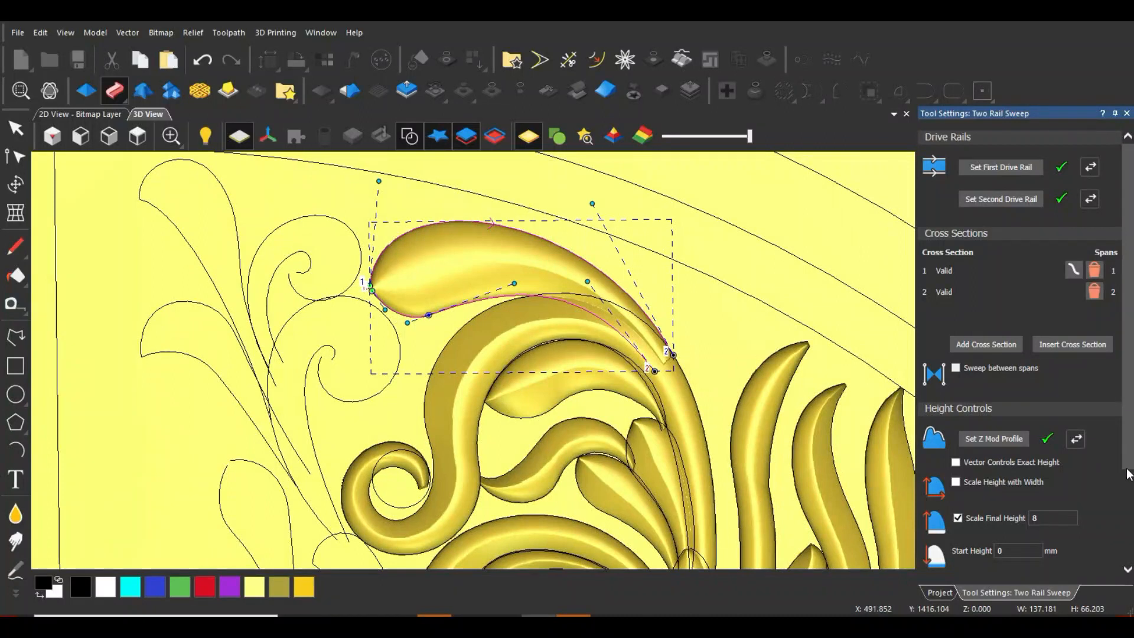
left_click_drag(1128, 467, 1128, 559)
left_click(1038, 574)
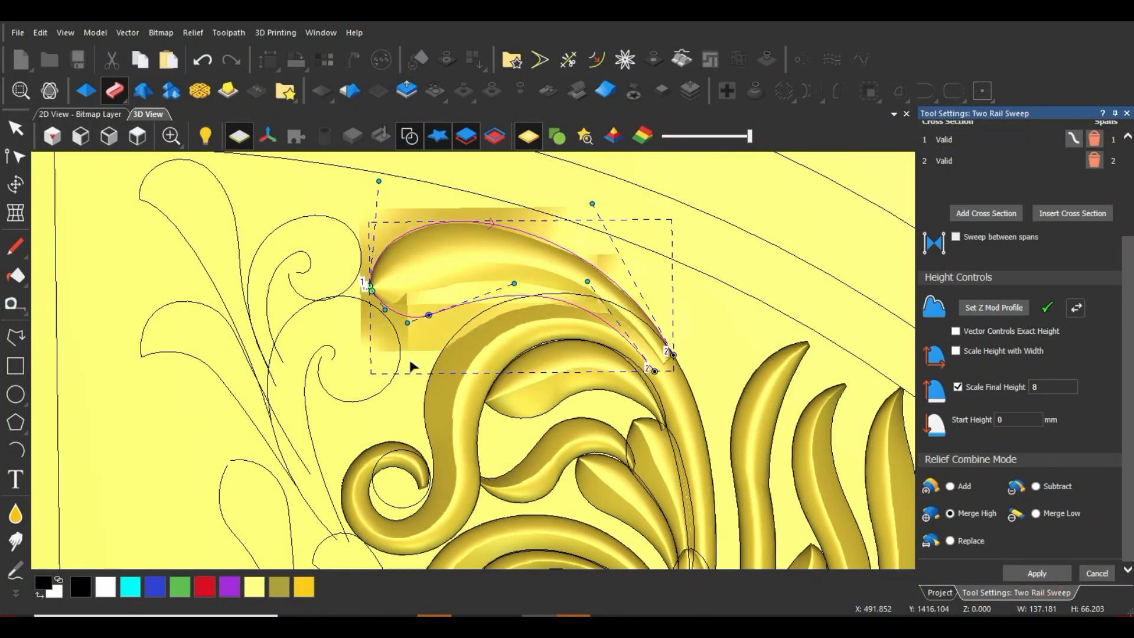
Set both edges of the small leaf below the scroll's curl as drive rails and reverse the first rail
scroll(351, 389, "down", 3)
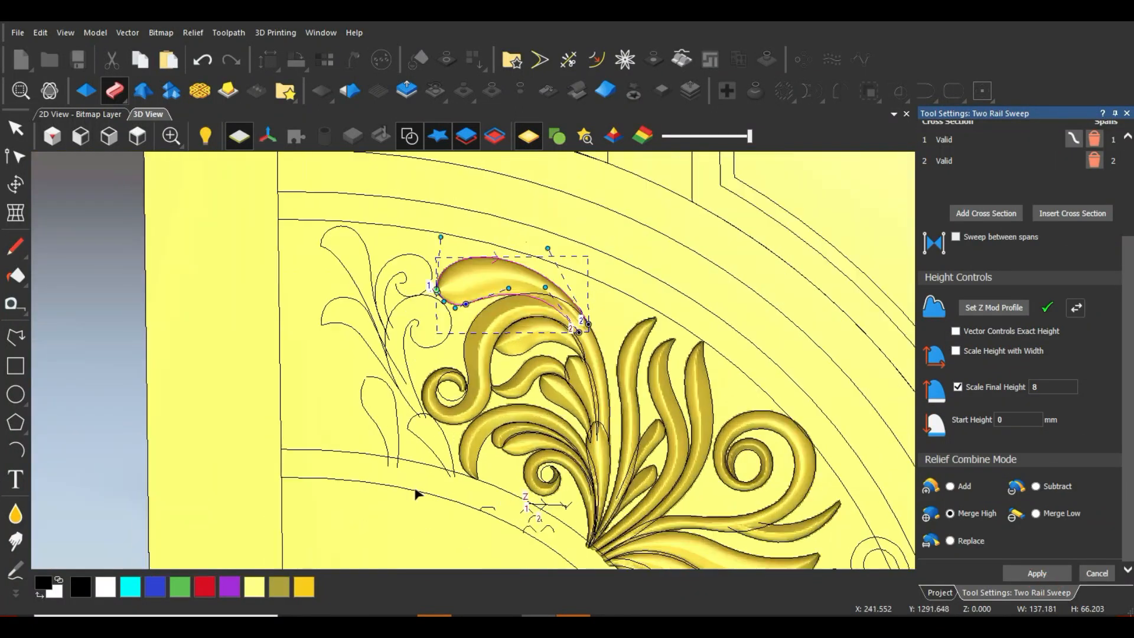
scroll(461, 411, "up", 6)
left_click_drag(482, 405, 399, 443)
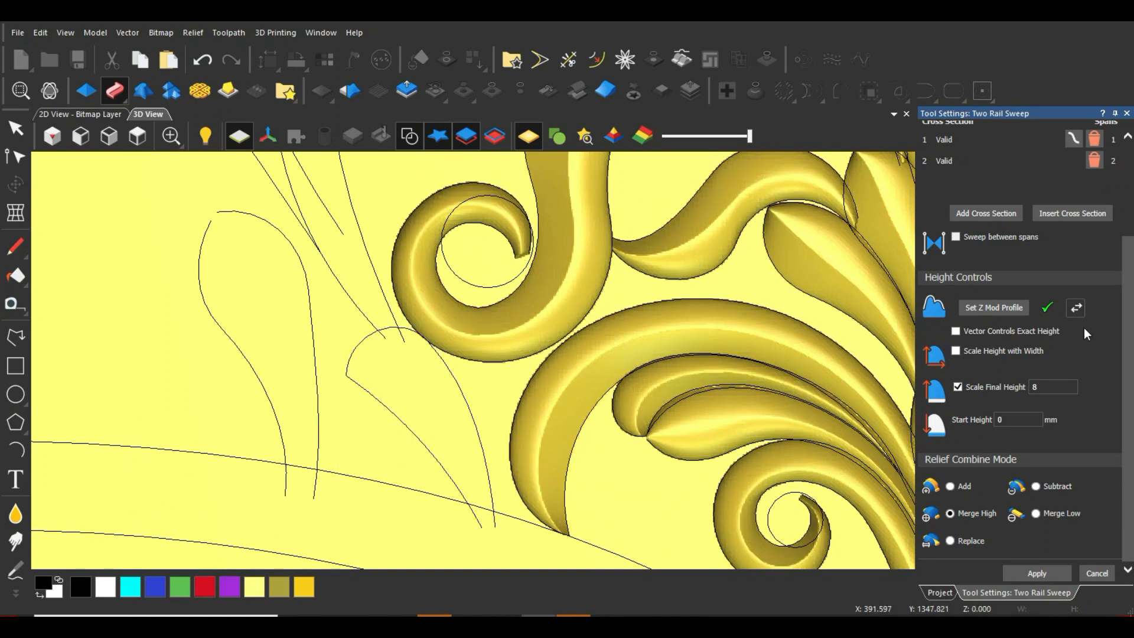
scroll(1086, 331, "up", 1)
left_click_drag(482, 411, 372, 437)
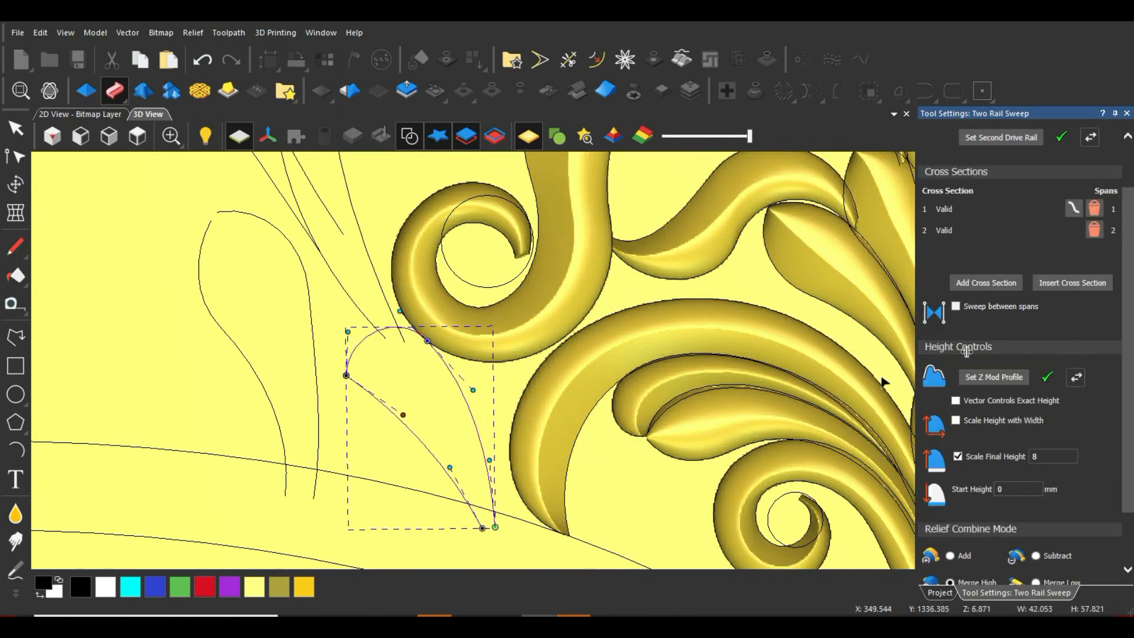
scroll(1042, 207, "up", 2)
left_click(1016, 165)
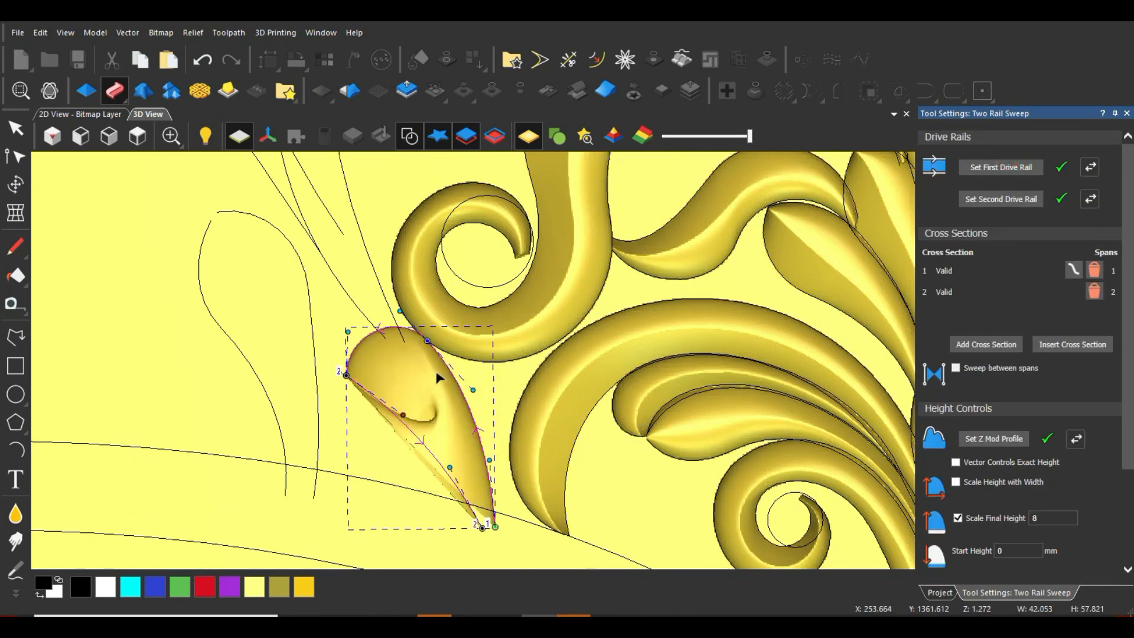
left_click(1087, 166)
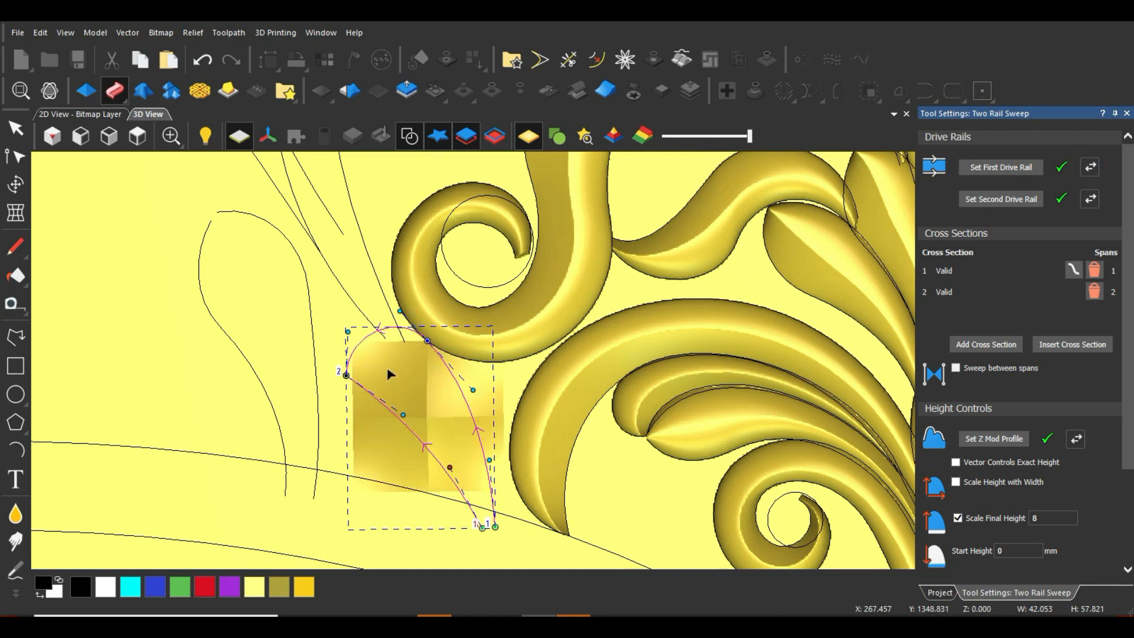
Check the small leaf's rounded end, reverse its Z modulation profile and apply the sweep with Merge High
scroll(389, 373, "up", 2)
middle_click_drag(488, 308, 481, 258)
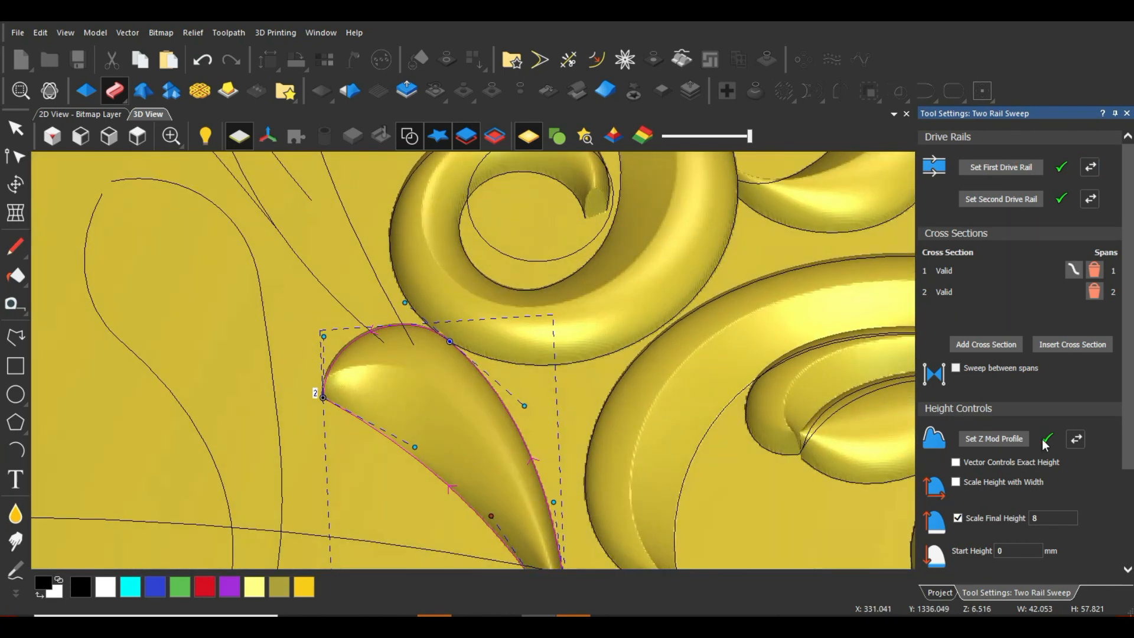
left_click(1075, 440)
scroll(418, 400, "down", 2)
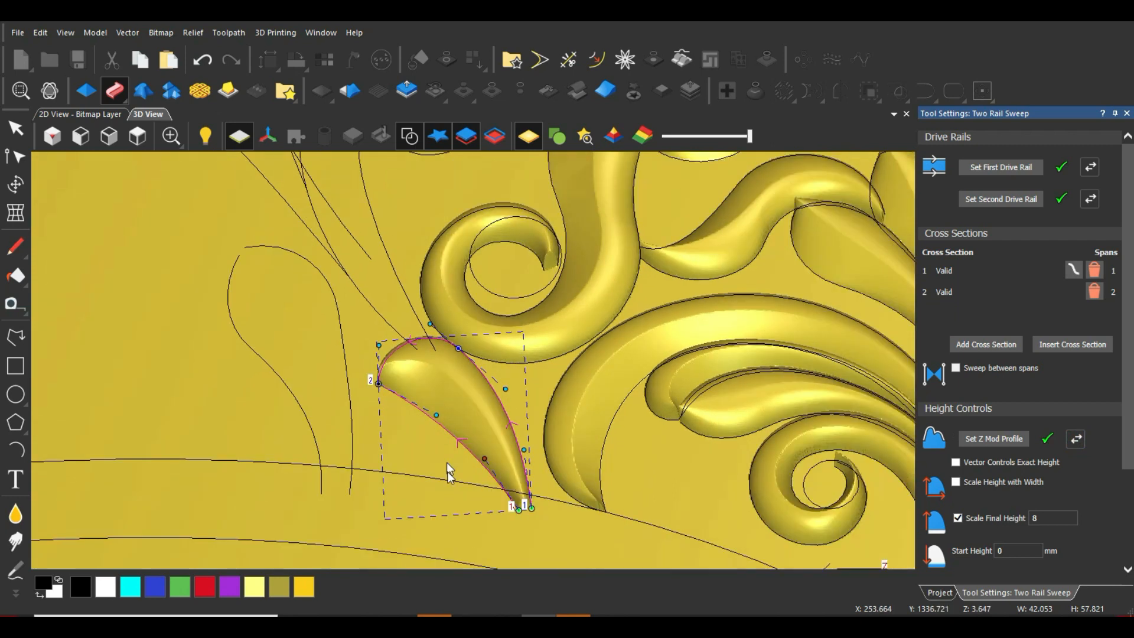
scroll(1052, 568, "down", 3)
left_click(1038, 573)
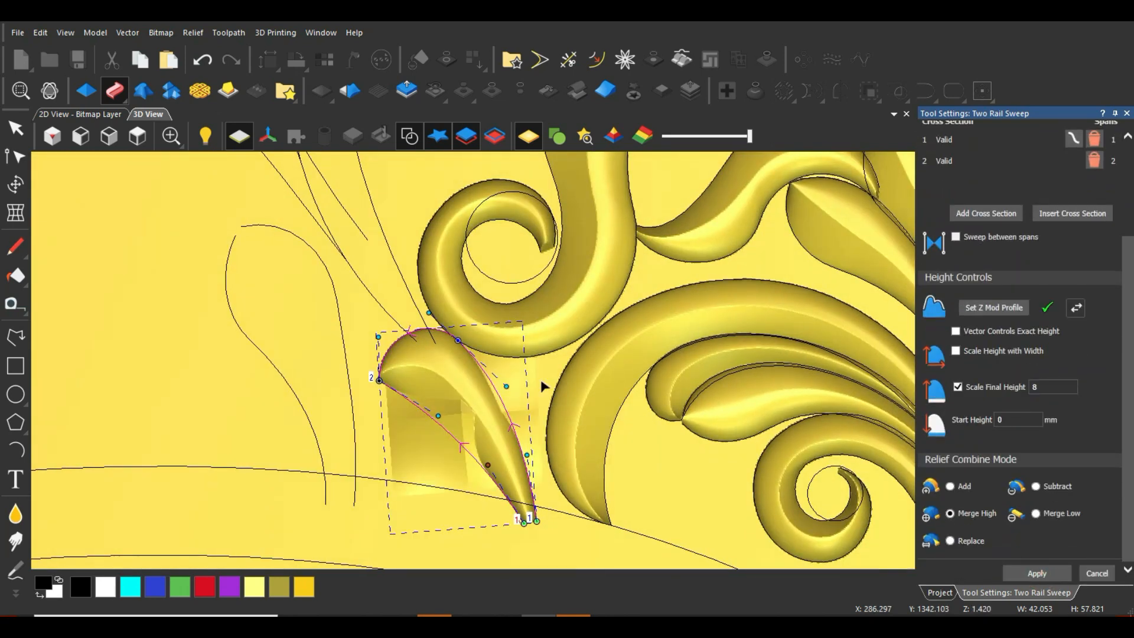
Try setting both edges of the spiral growing from the small leaf as drive rails and check the curl
scroll(449, 331, "down", 4)
scroll(442, 330, "up", 3)
scroll(440, 331, "up", 1)
left_click_drag(442, 326, 404, 370)
scroll(1058, 192, "up", 3)
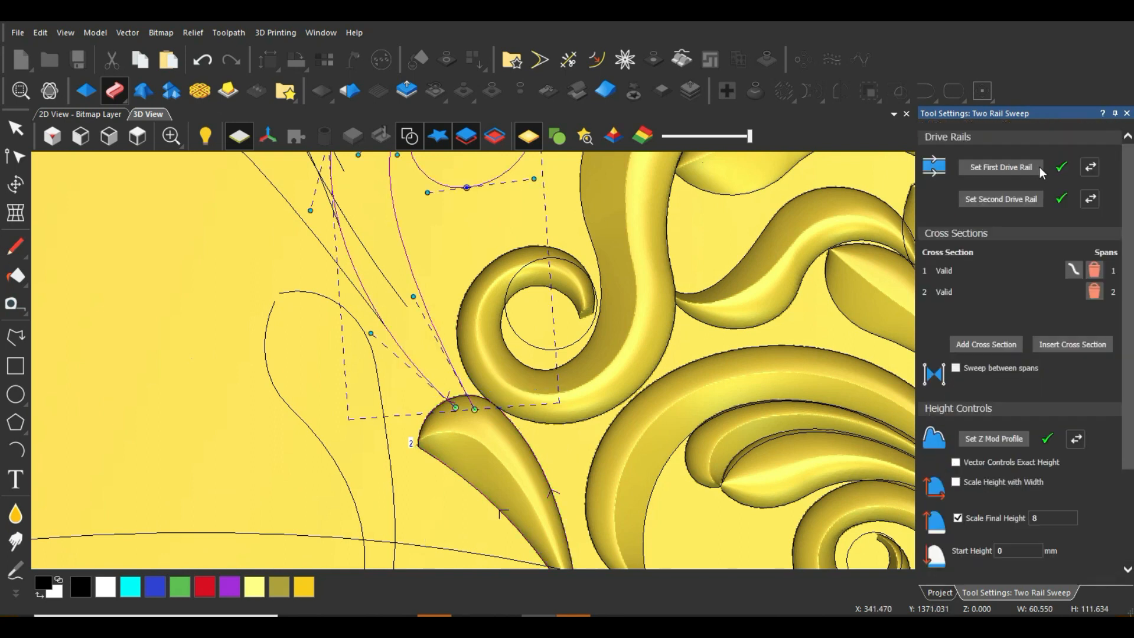
left_click(1004, 167)
scroll(437, 238, "down", 3)
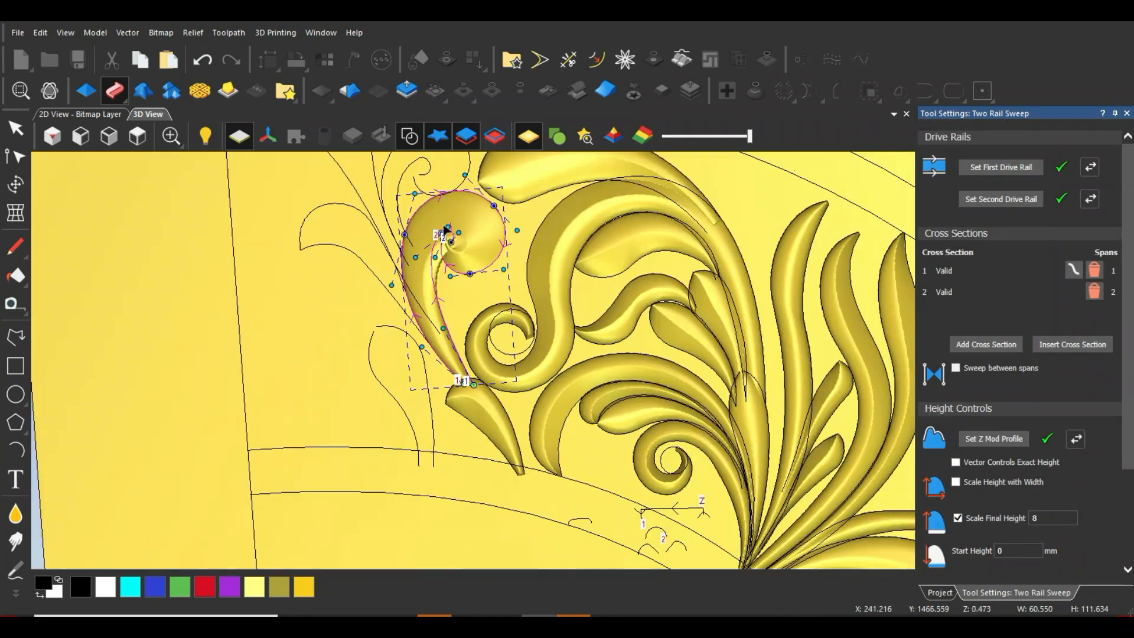
Set the spiral's inner edge and then its outer edge as drive rails, and check the resulting shape
scroll(445, 231, "up", 3)
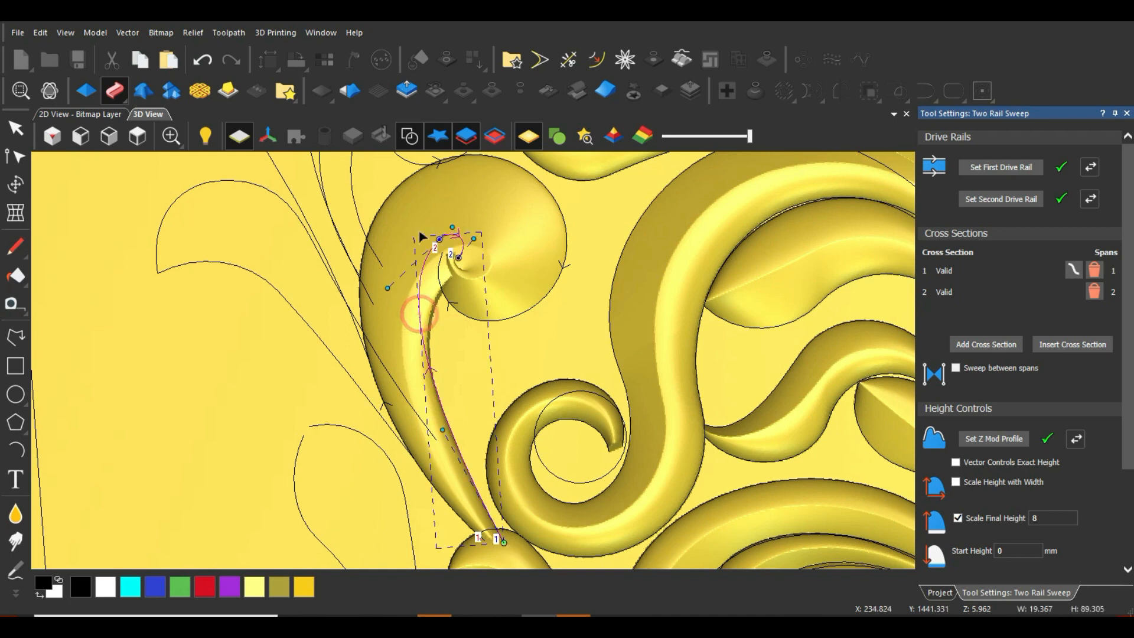
left_click(399, 186, "shift")
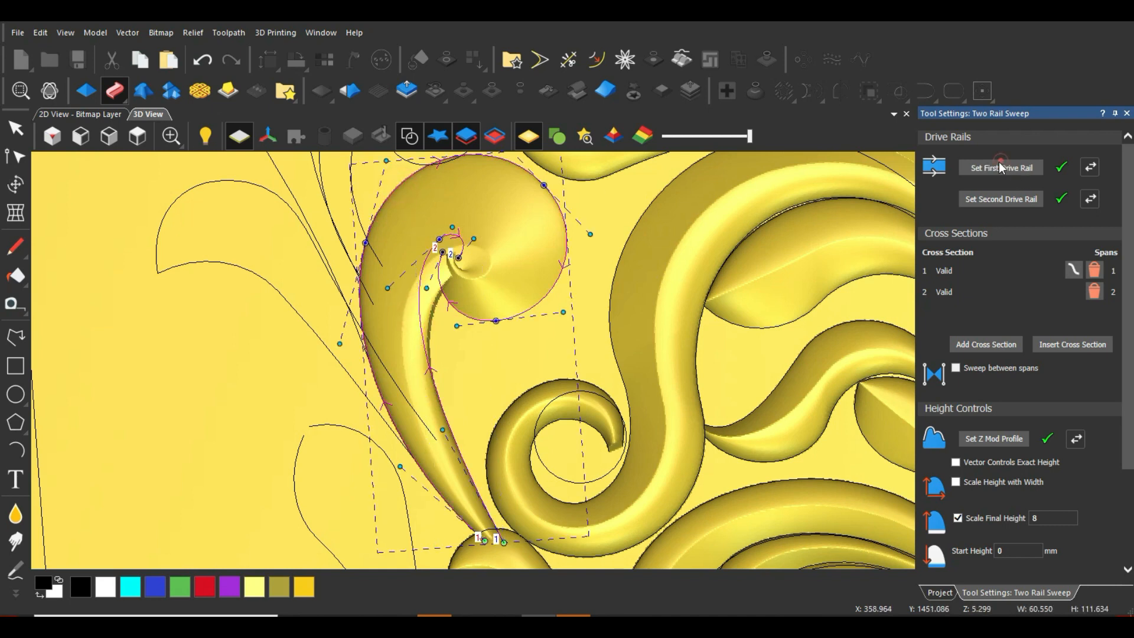
left_click(1000, 166)
scroll(504, 352, "down", 3)
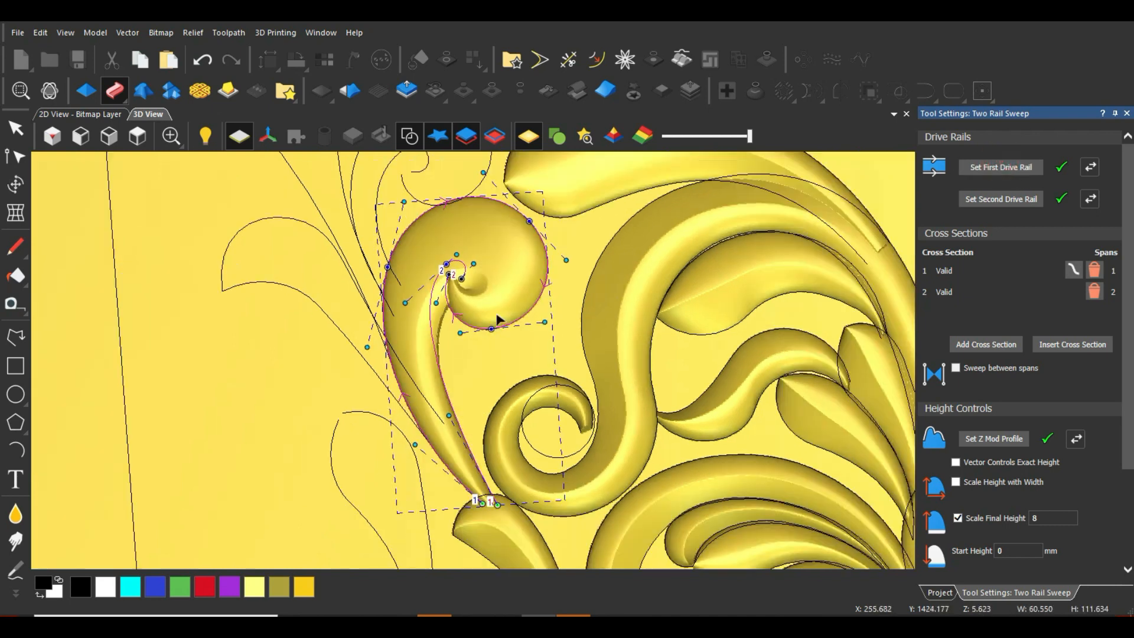
scroll(501, 394, "down", 2)
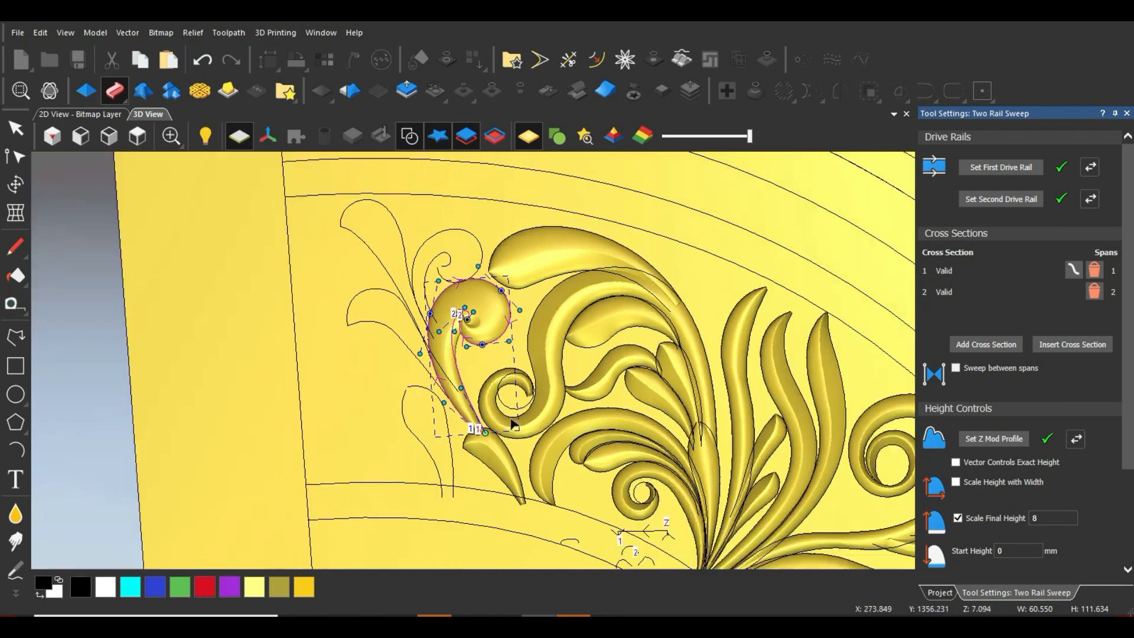
Add the small semicircular profile from the section sketches as a third cross section of the spiral's sweep
scroll(604, 523, "up", 2)
left_click(608, 517)
left_click(986, 348)
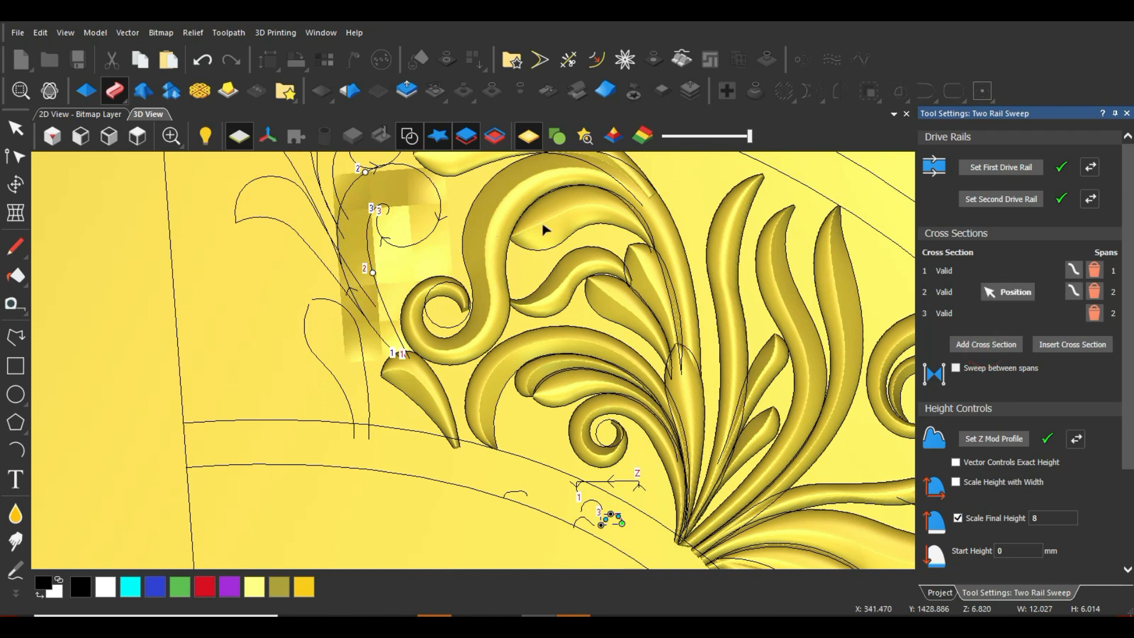
Move the second cross section's inner point along the inner rail up to the top of the small inner curl
scroll(394, 223, "up", 3)
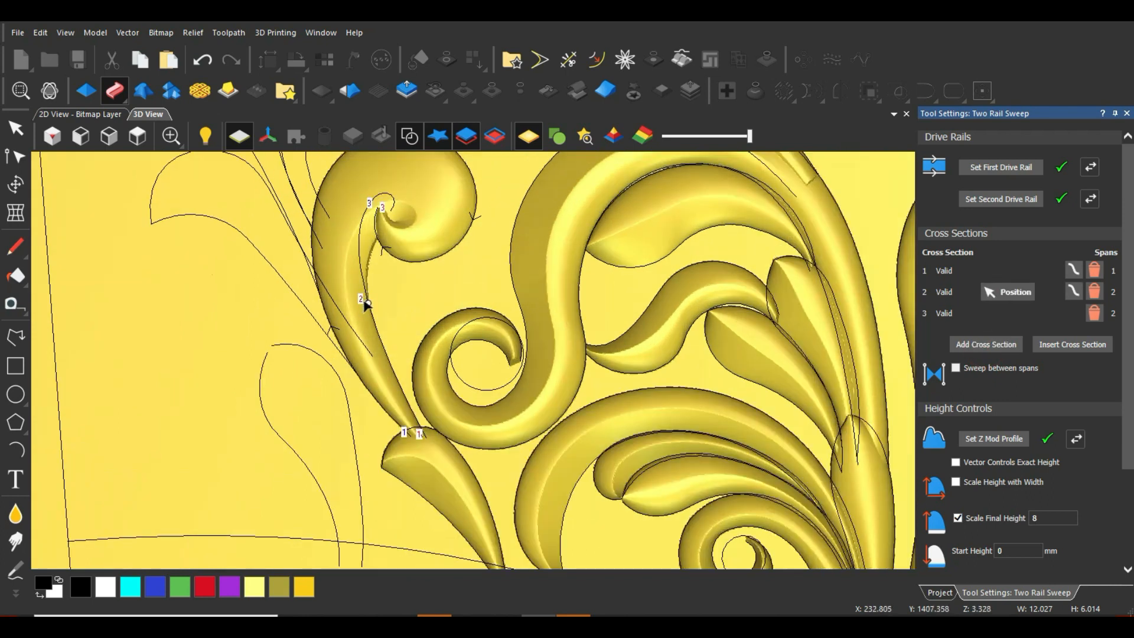
left_click_drag(368, 304, 371, 201)
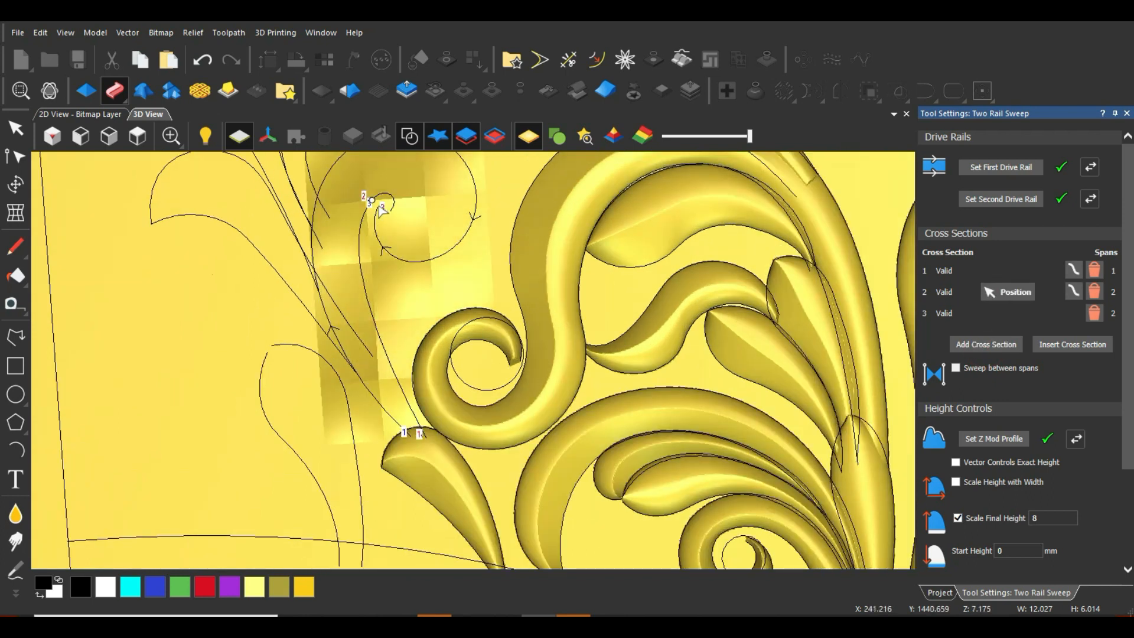
scroll(405, 273, "up", 5)
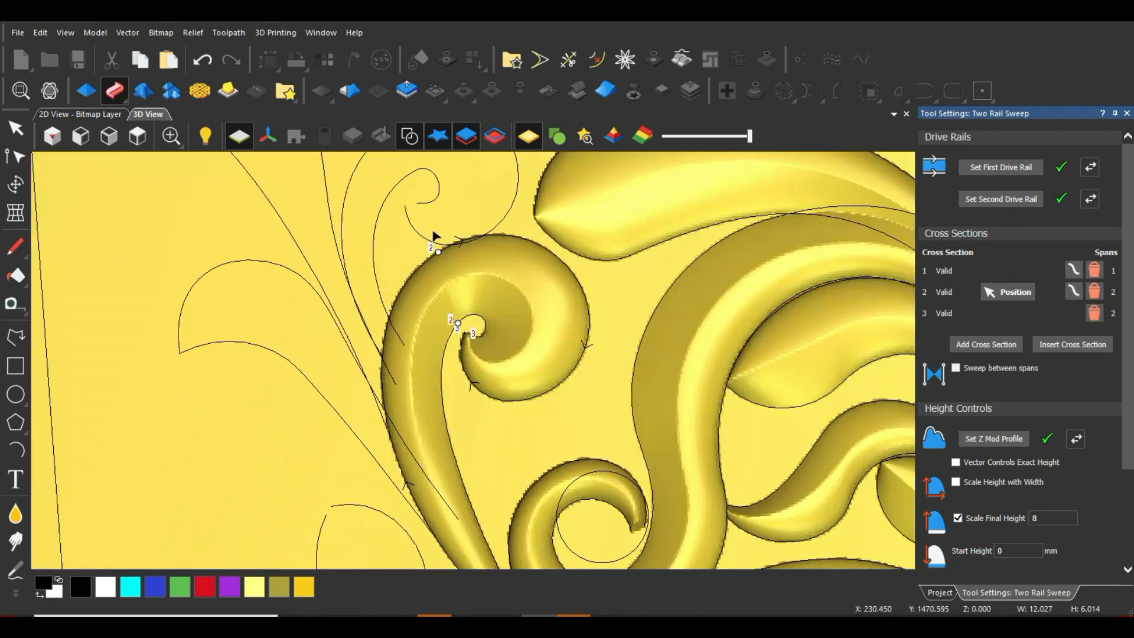
left_click_drag(484, 379, 502, 365)
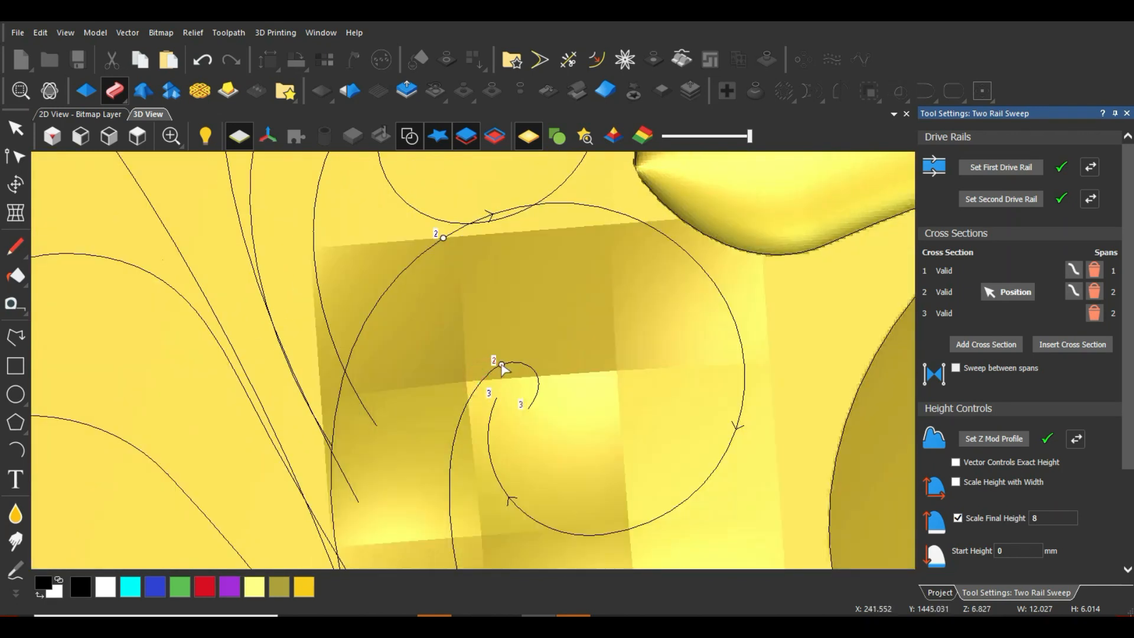
scroll(679, 322, "down", 5)
left_click_drag(523, 264, 498, 389)
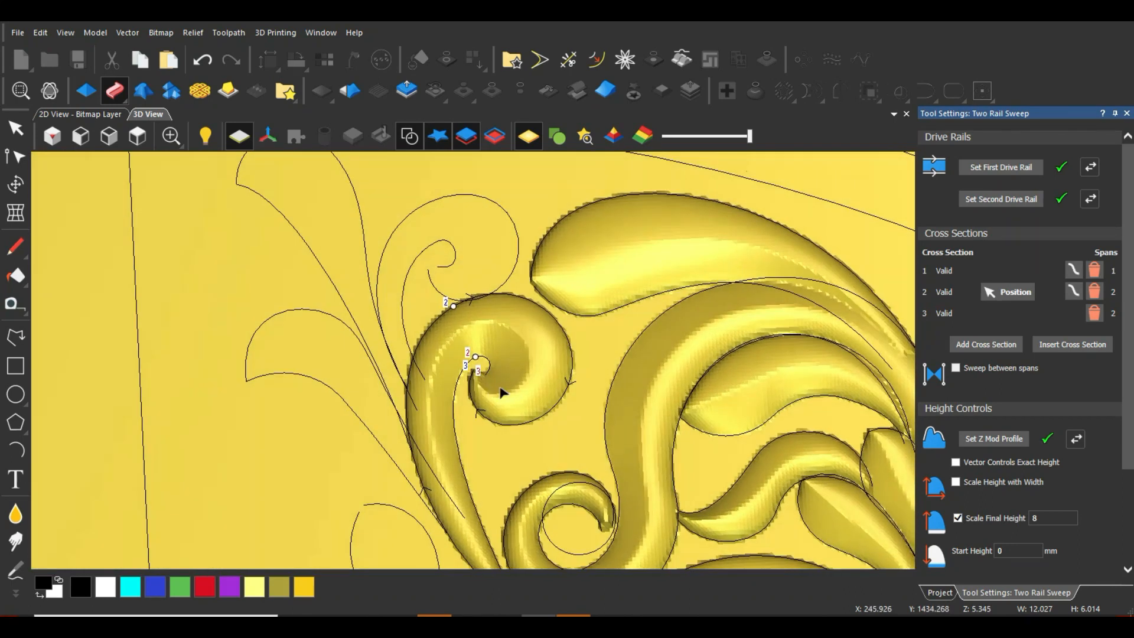
Apply the spiral's two-rail sweep in Merge High mode with the final height scaled to 8
left_click_drag(1128, 396, 1133, 485)
left_click(1059, 575)
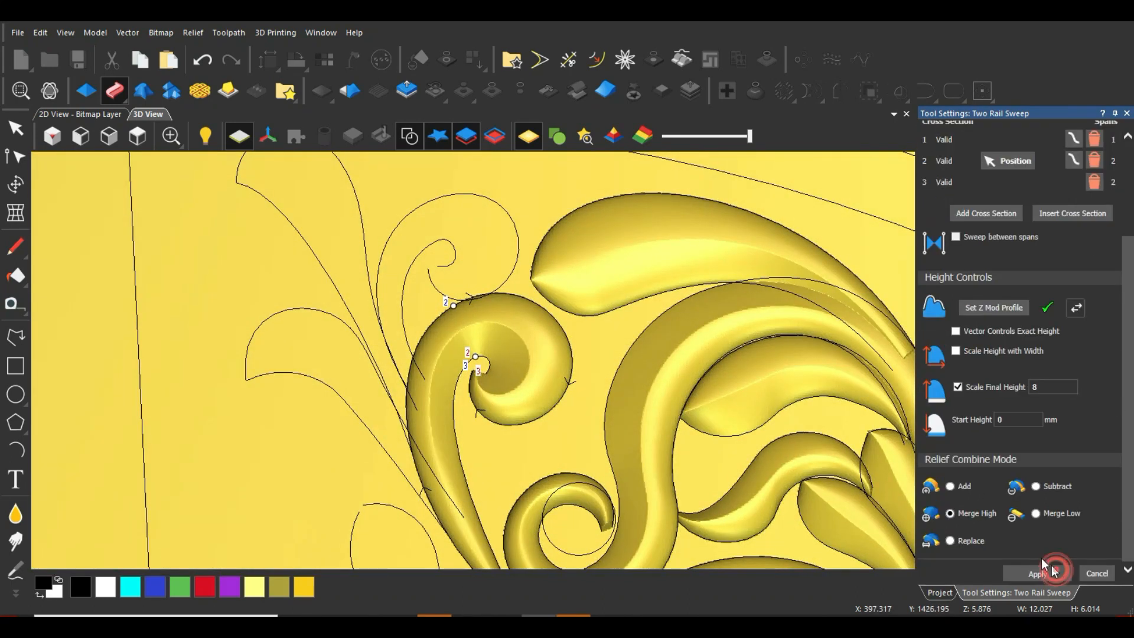
scroll(476, 470, "down", 3)
scroll(458, 322, "up", 3)
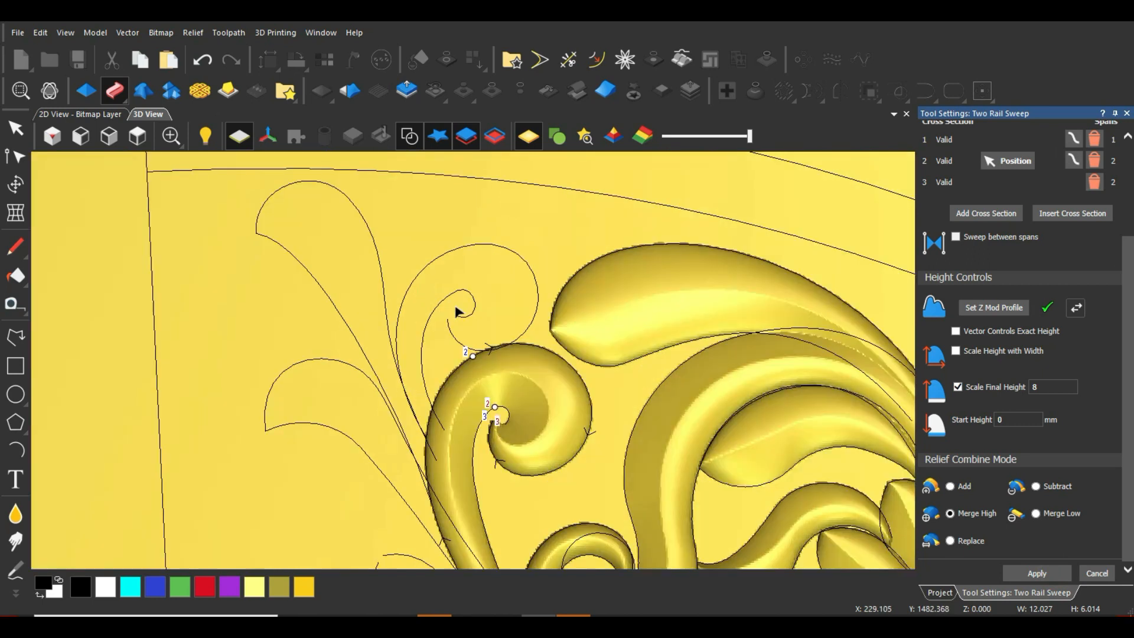
Set the lower outer leaf's two edges as drive rails and reverse the first rail's direction
left_click(311, 337)
scroll(1060, 189, "up", 3)
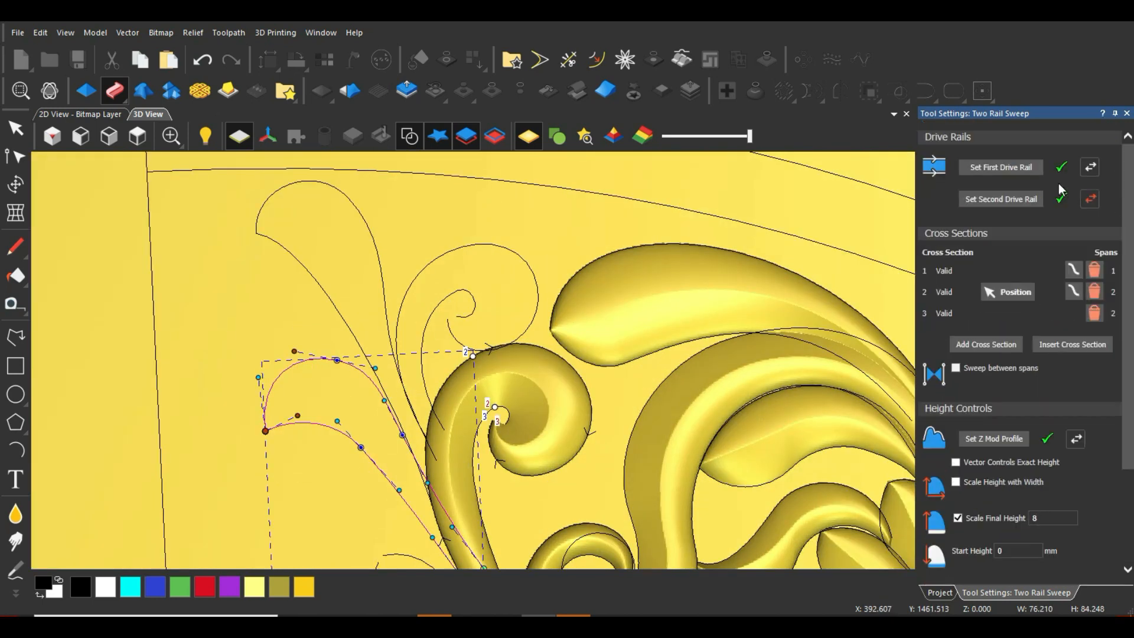
left_click(1019, 172)
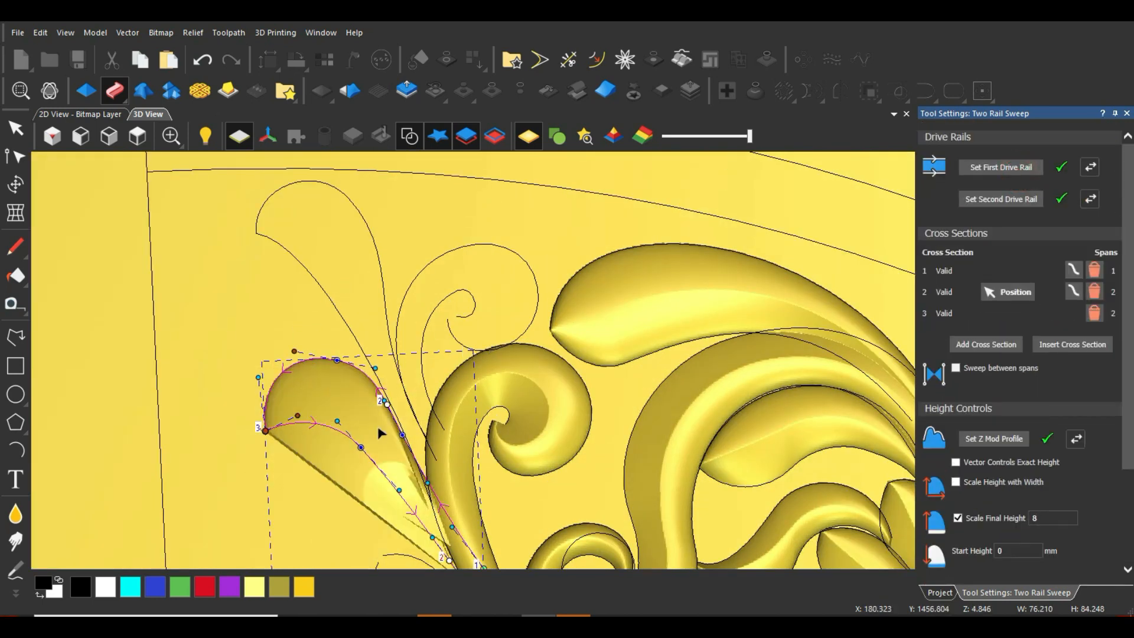
left_click(1093, 168)
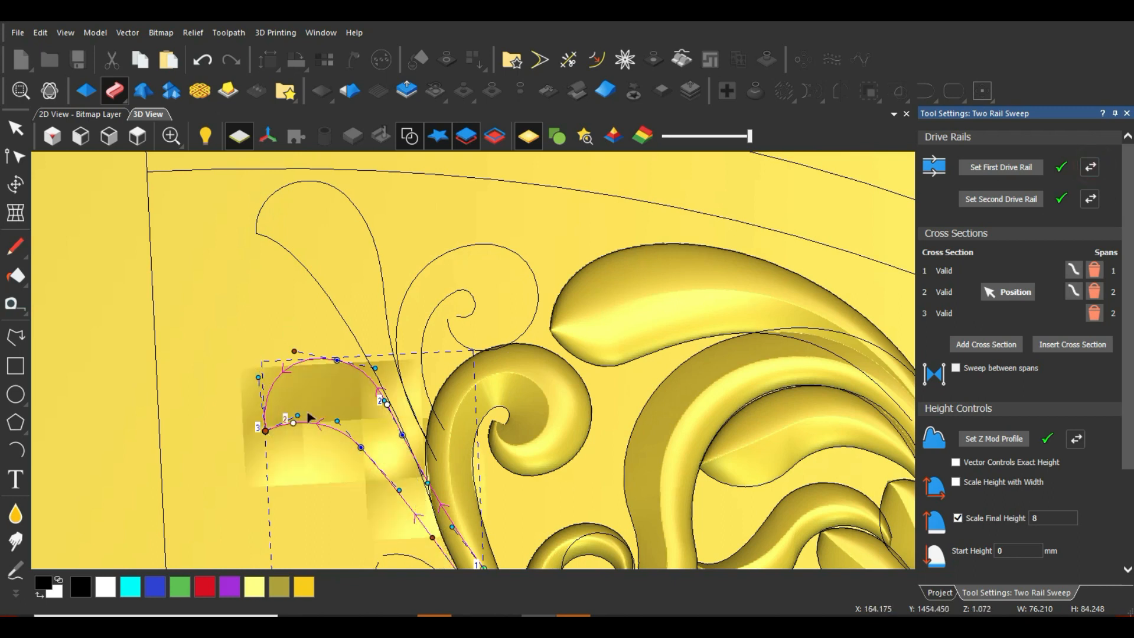
Move the second cross section's inner point down the lower leaf's inner edge toward the stem and apply the Merge High sweep
scroll(331, 440, "up", 2)
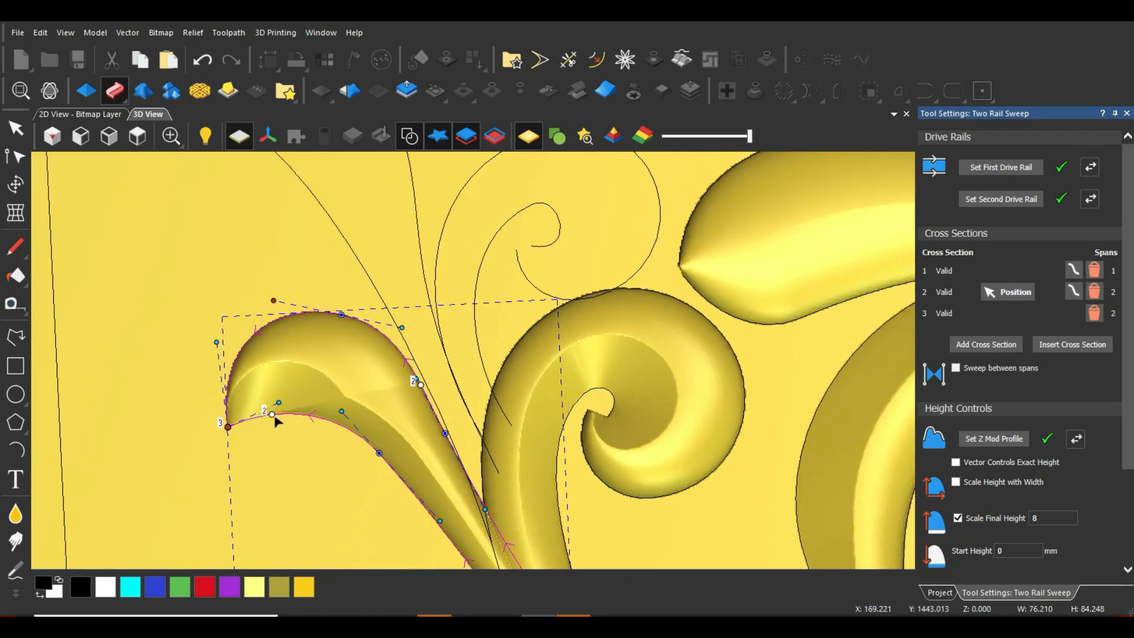
left_click_drag(272, 417, 365, 445)
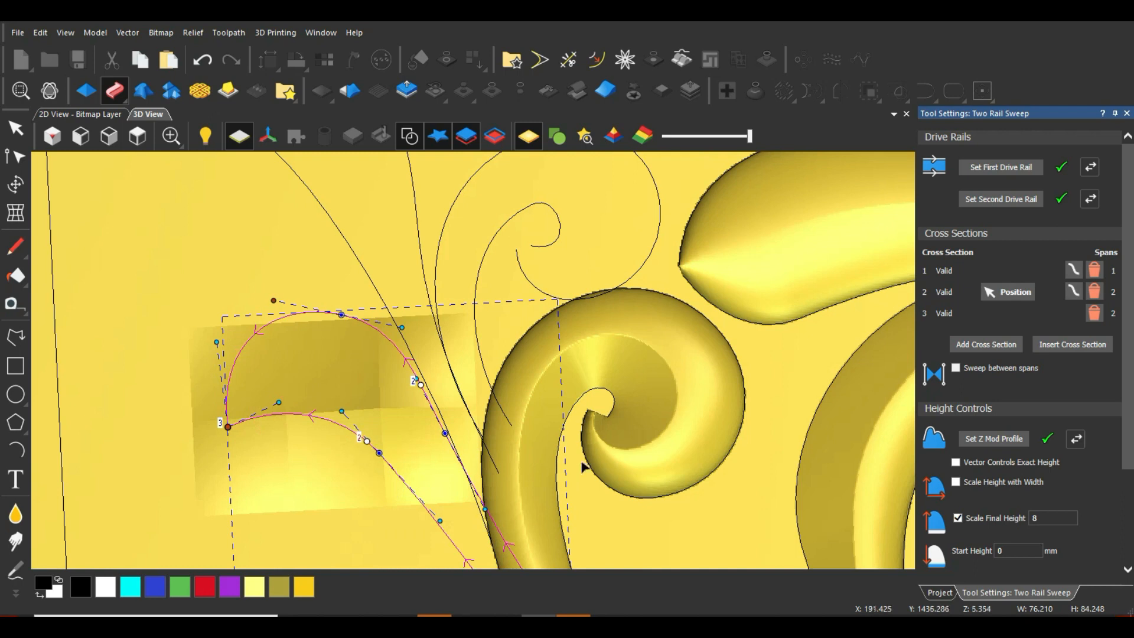
scroll(493, 460, "down", 3)
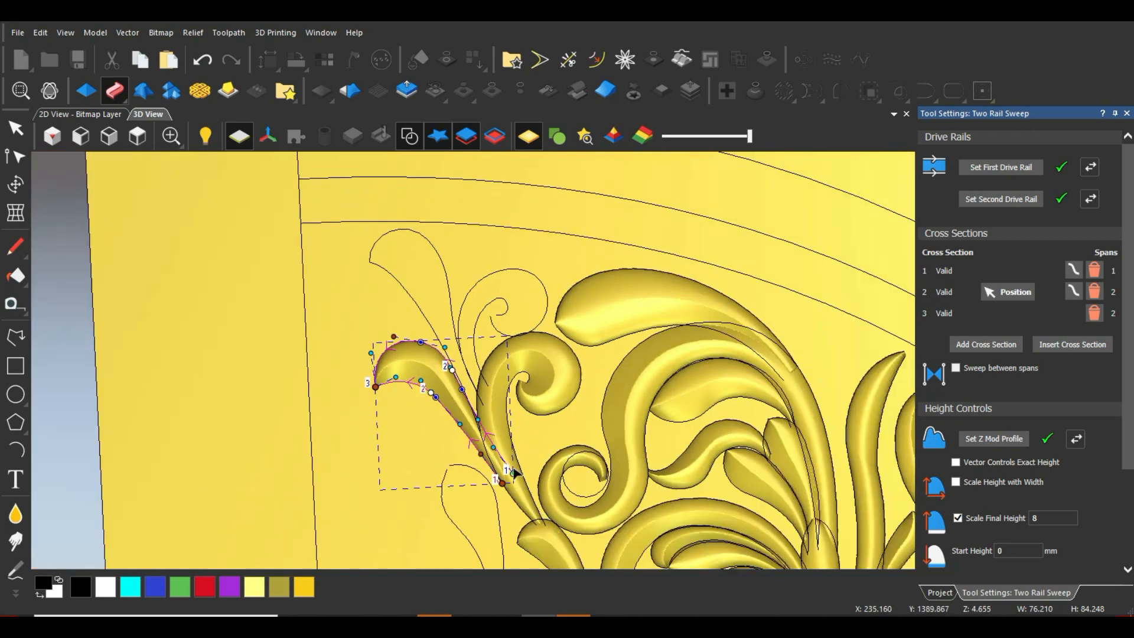
scroll(514, 472, "up", 5)
scroll(499, 486, "down", 1)
middle_click_drag(499, 486, 526, 472)
scroll(1056, 512, "down", 3)
left_click(1037, 576)
Set the tall upper leaf's two edges as drive rails and reverse the first rail's direction
scroll(495, 381, "down", 3)
scroll(439, 210, "up", 3)
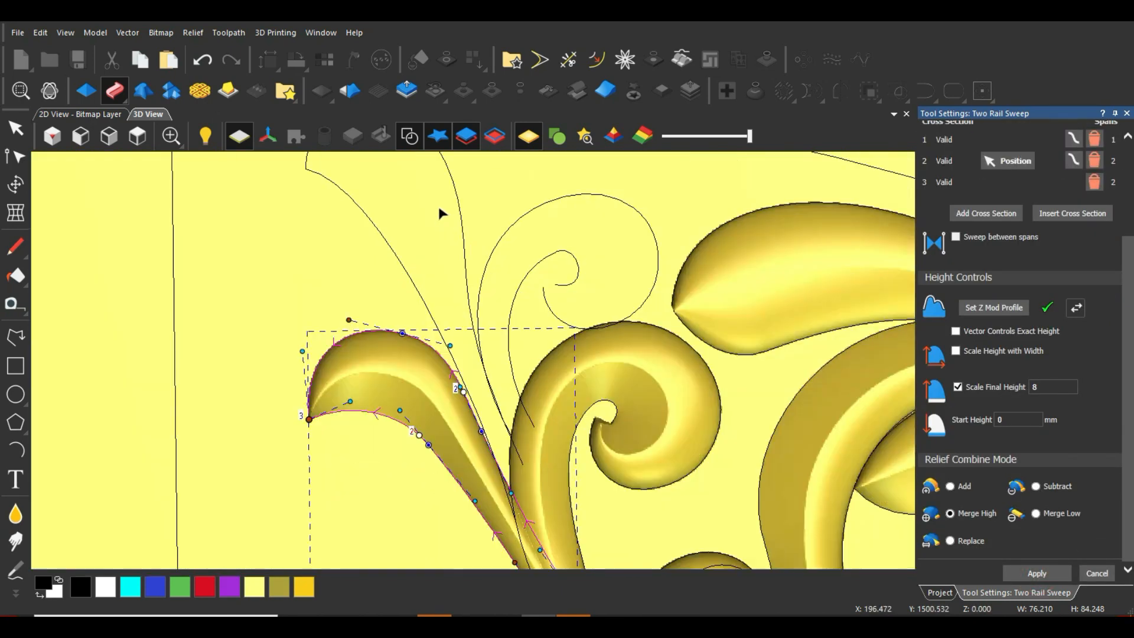
left_click_drag(370, 238, 492, 175)
scroll(1005, 223, "up", 5)
left_click(1008, 168)
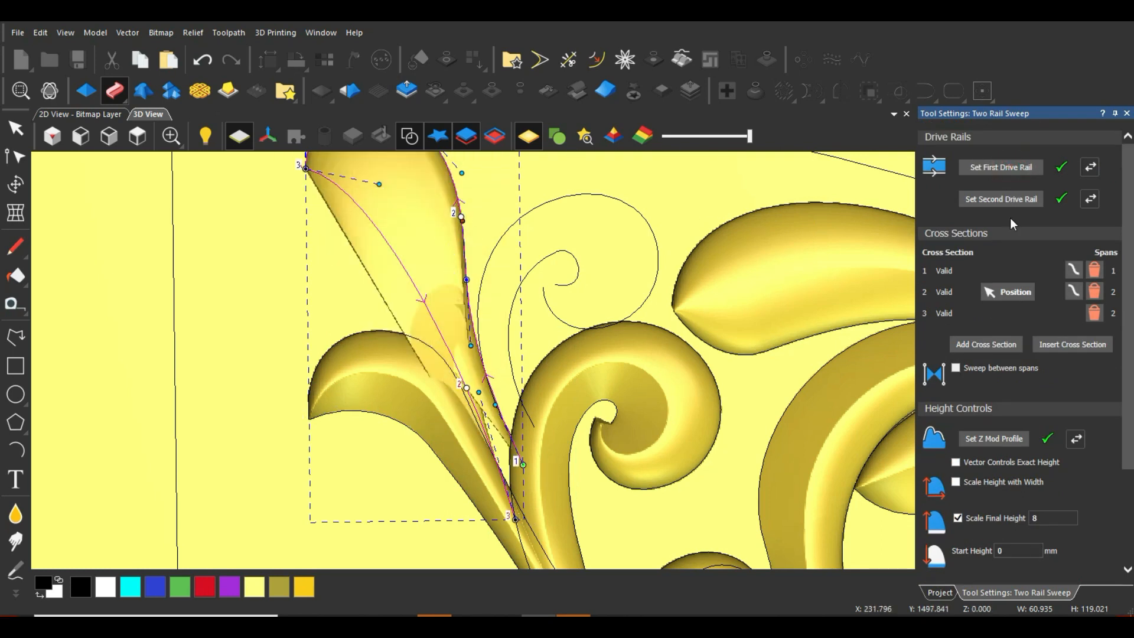
left_click(1087, 170)
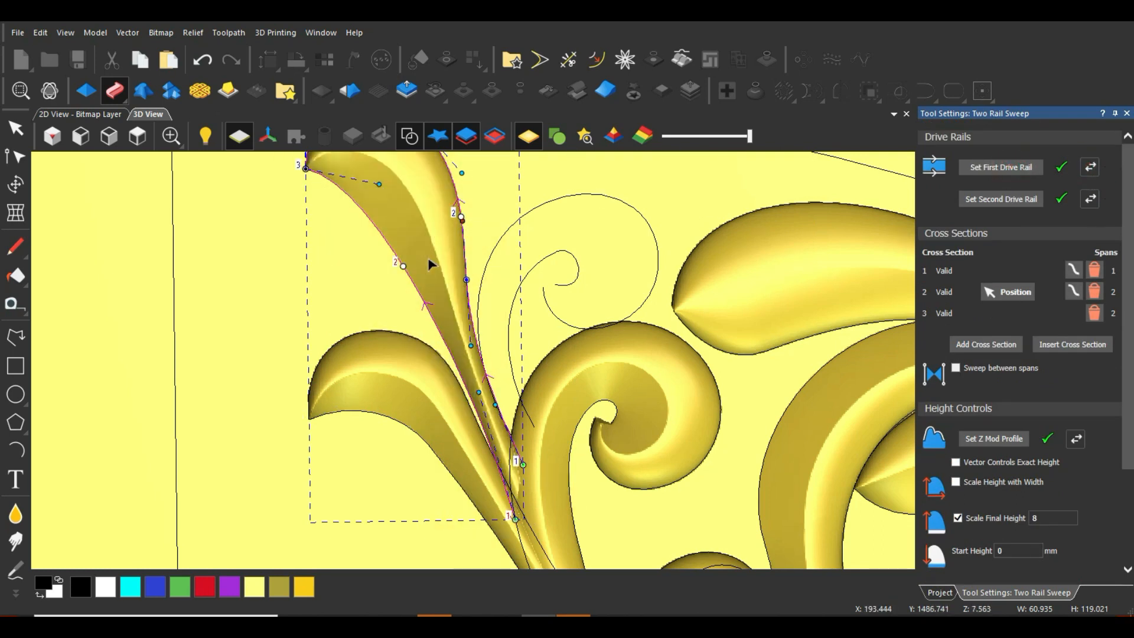
Check the tall upper leaf's shape and apply its two-rail sweep in Merge High mode with final height 8
scroll(455, 318, "down", 1)
scroll(455, 318, "down", 1)
scroll(525, 462, "up", 2)
scroll(536, 317, "up", 1)
scroll(514, 436, "down", 5)
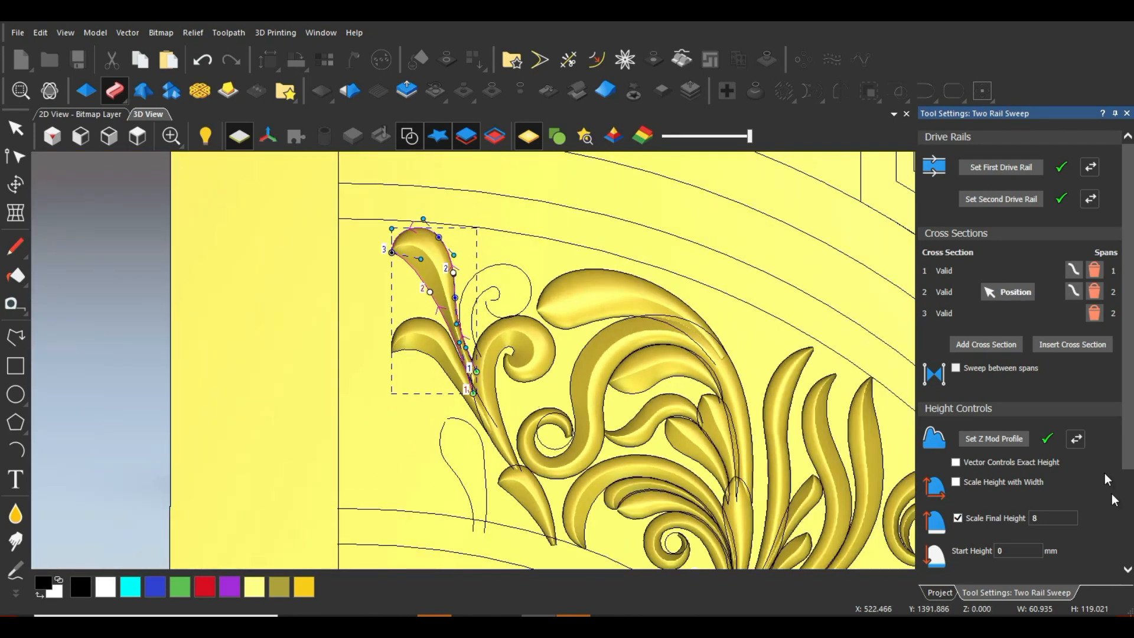
scroll(1064, 503, "down", 3)
left_click(1035, 571)
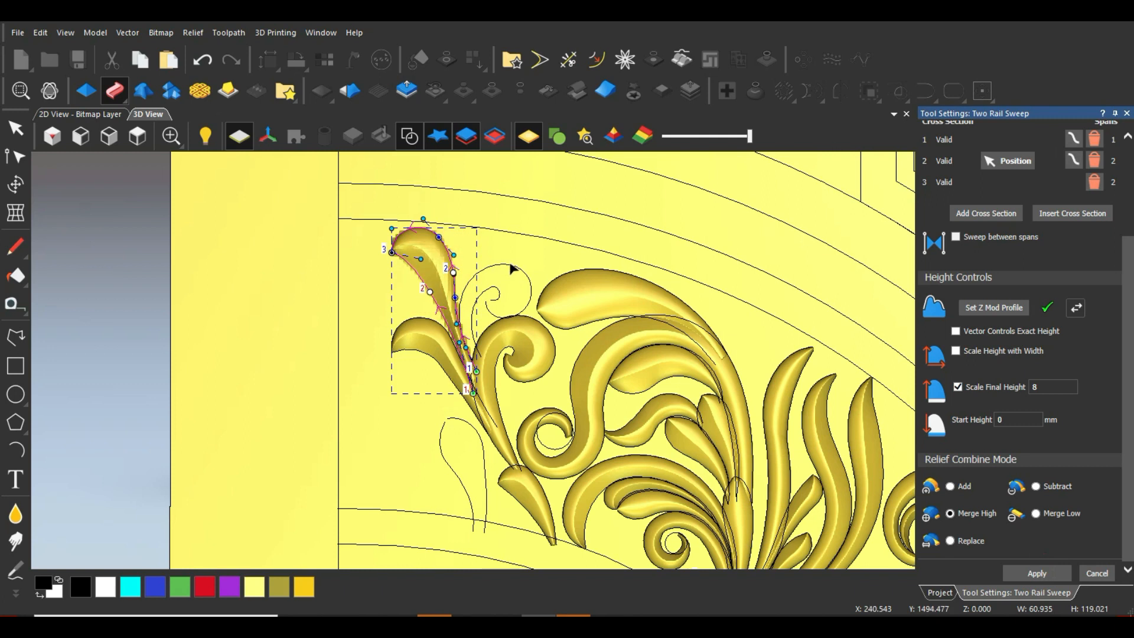
Set the upper spiral's inner and outer edges as drive rails and reverse the first rail's direction
scroll(520, 263, "up", 3)
left_click_drag(527, 244, 484, 306)
scroll(1093, 257, "up", 3)
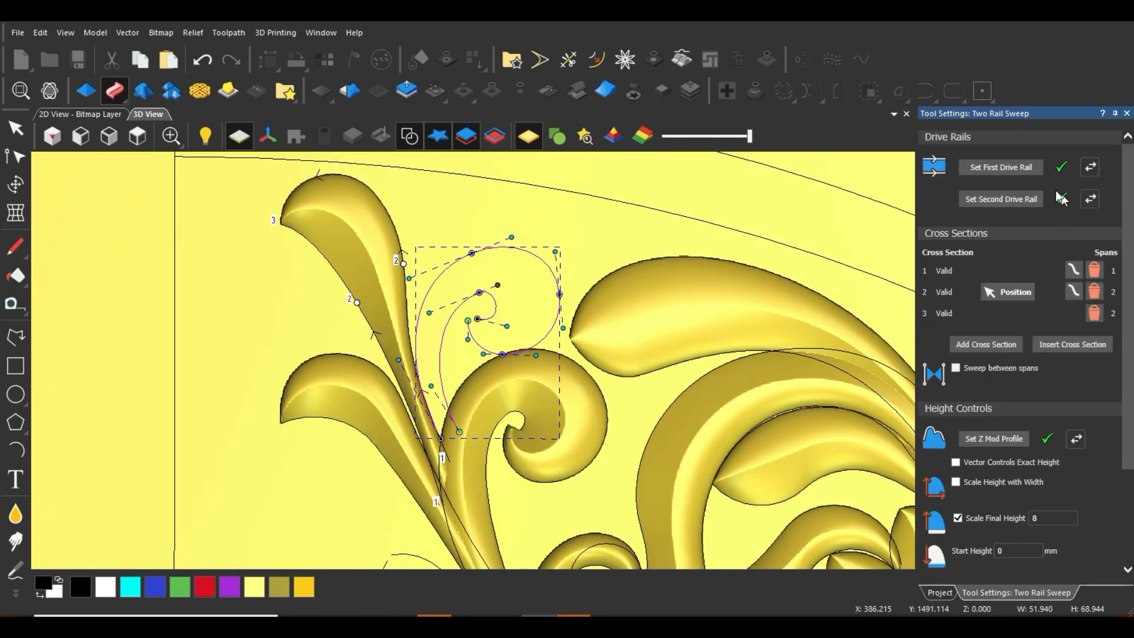
left_click(1014, 167)
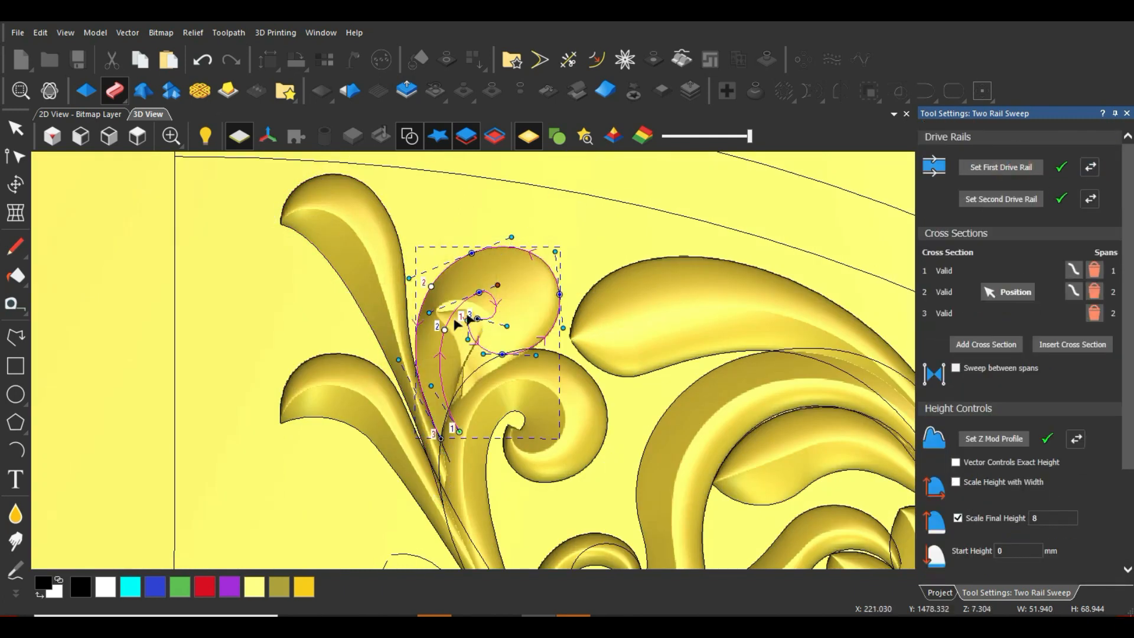
scroll(460, 321, "up", 2)
left_click(1091, 168)
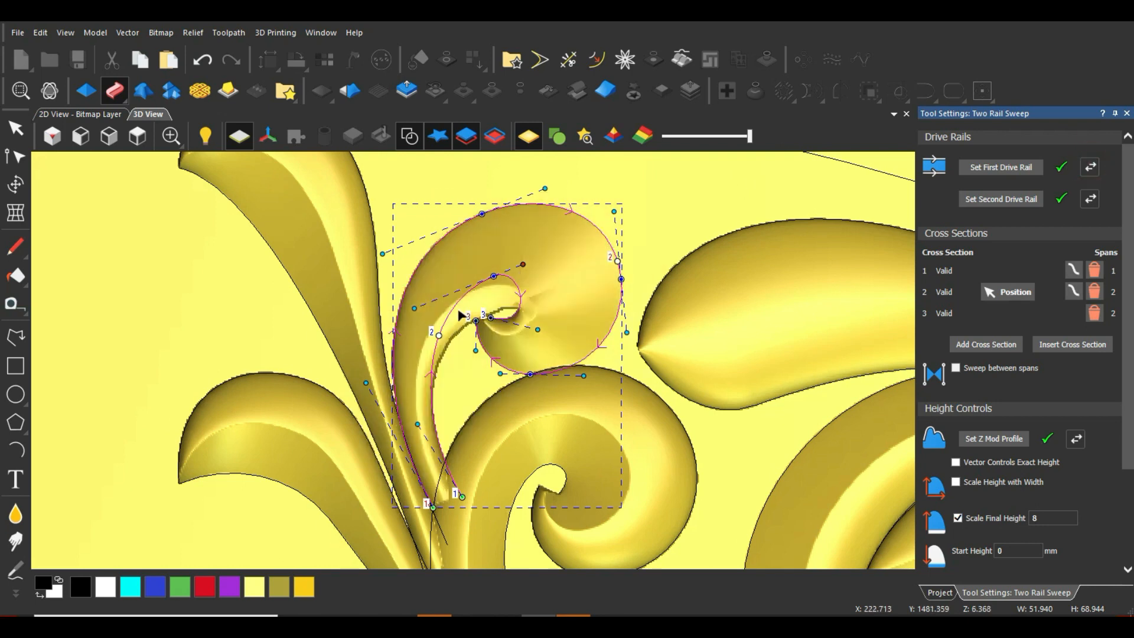
Move the second cross section's outer point to the top of the upper spiral and its inner point just past the inner curl's top
left_click(464, 289)
left_click(467, 228, "shift")
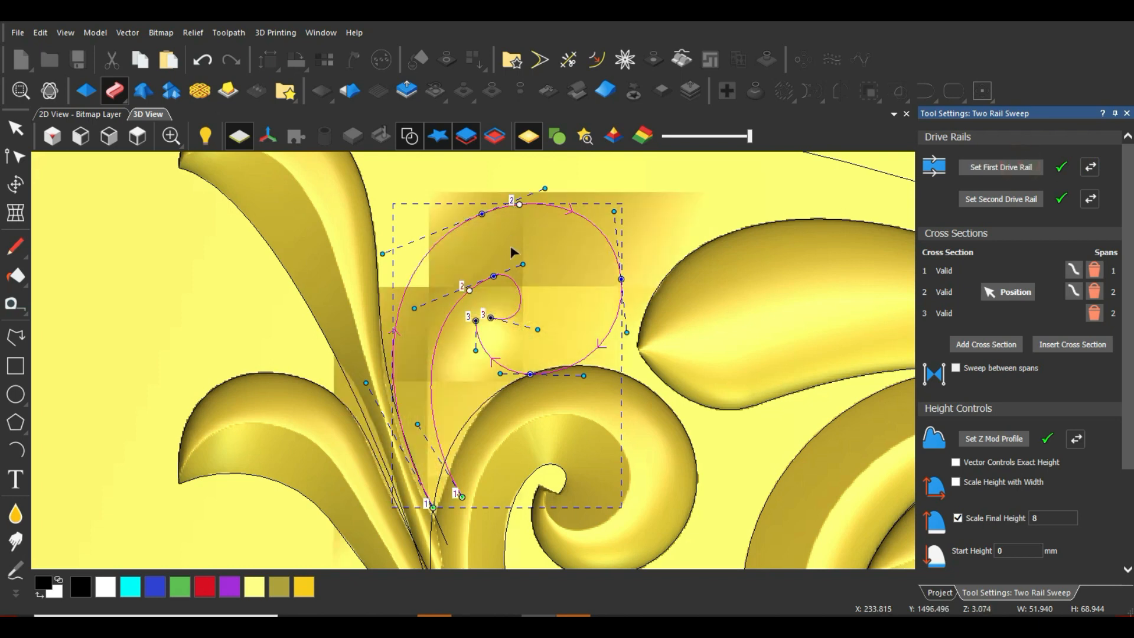
left_click(500, 288)
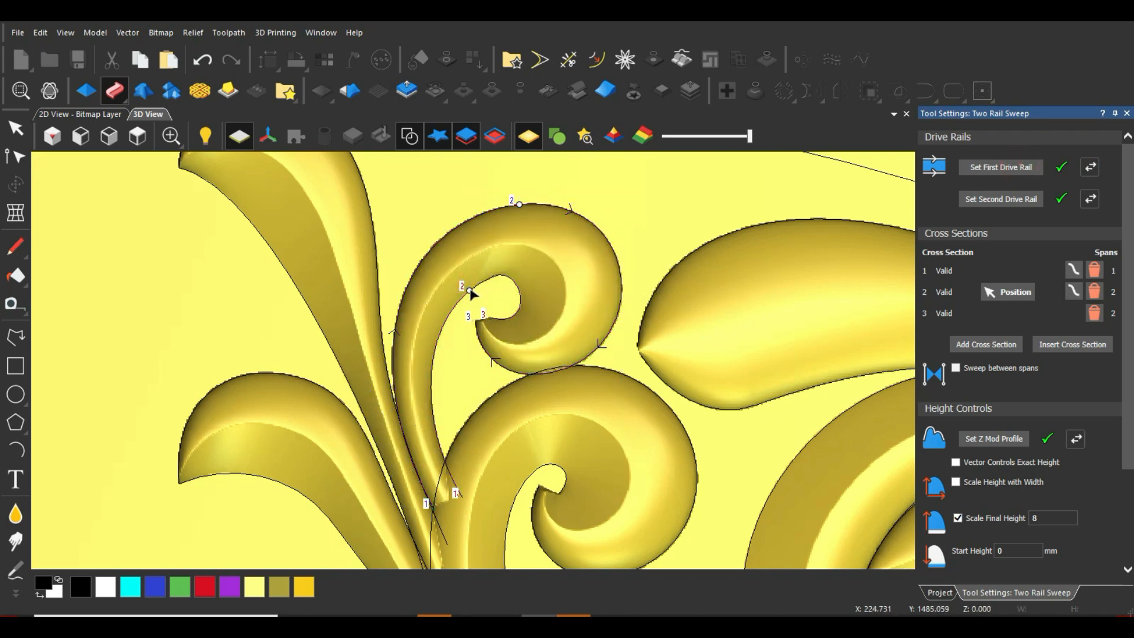
left_click_drag(471, 290, 508, 283)
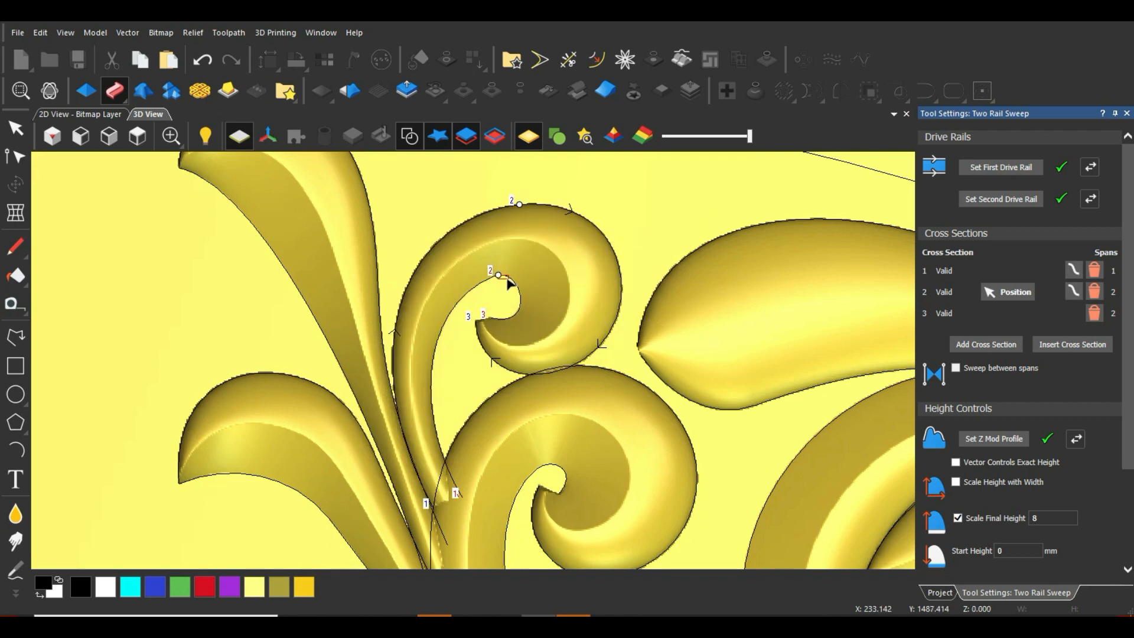
left_click(510, 279)
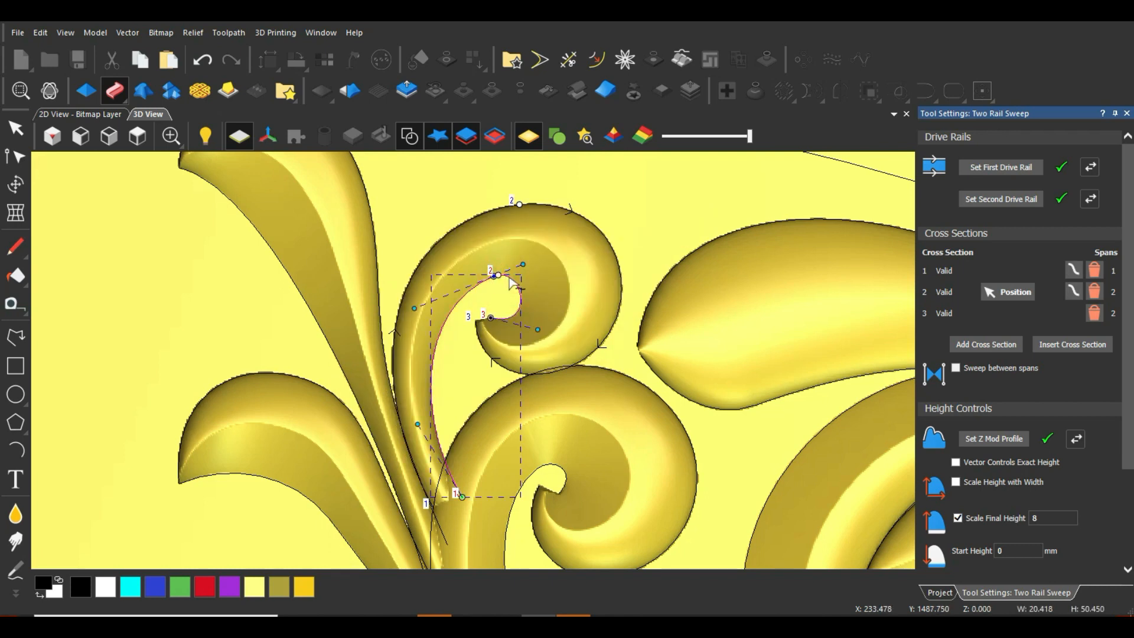
scroll(510, 279, "up", 3)
left_click_drag(496, 276, 515, 282)
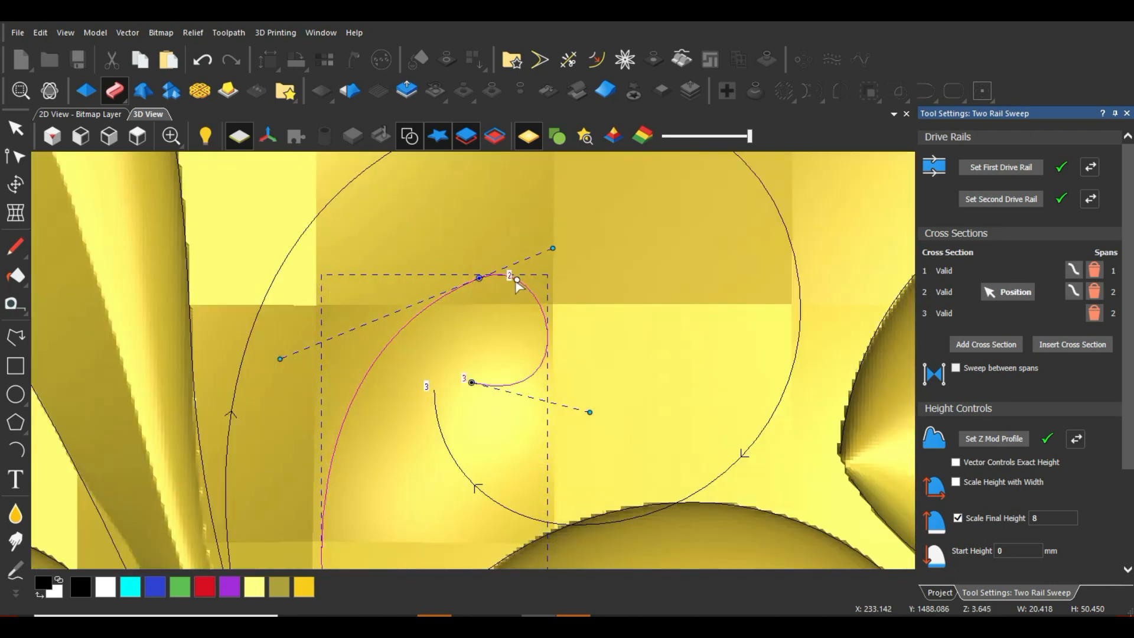
Hide the vectors and examine the upper spiral's curl and its base beside the neighbouring spiral
scroll(567, 304, "down", 5)
scroll(496, 337, "up", 3)
middle_click_drag(503, 330, 464, 381)
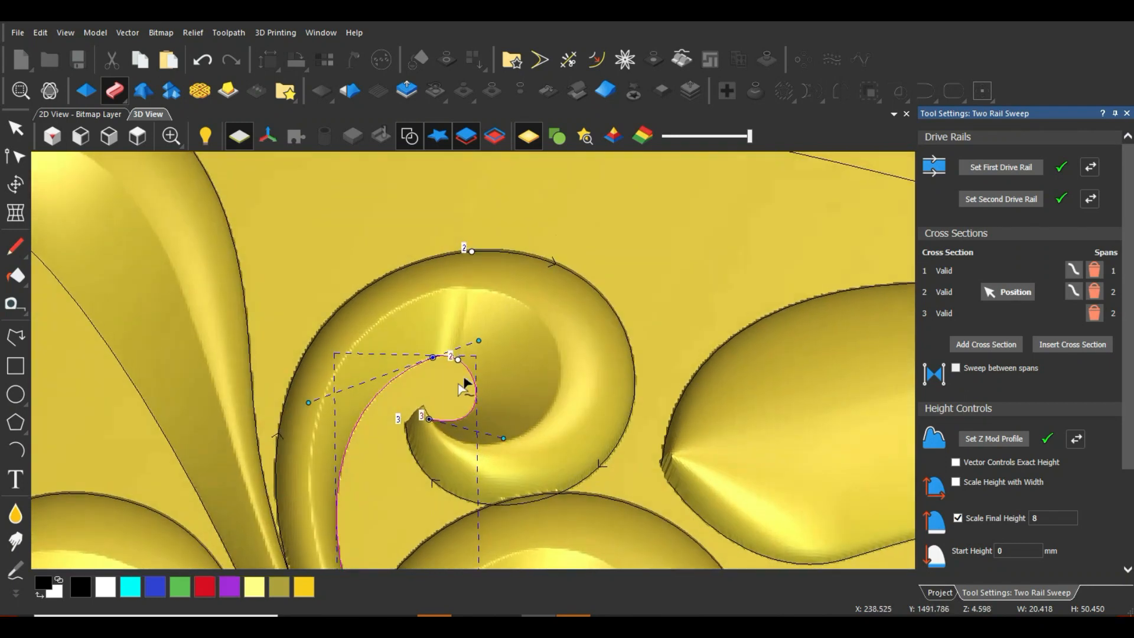
scroll(463, 387, "down", 3)
scroll(467, 452, "up", 3)
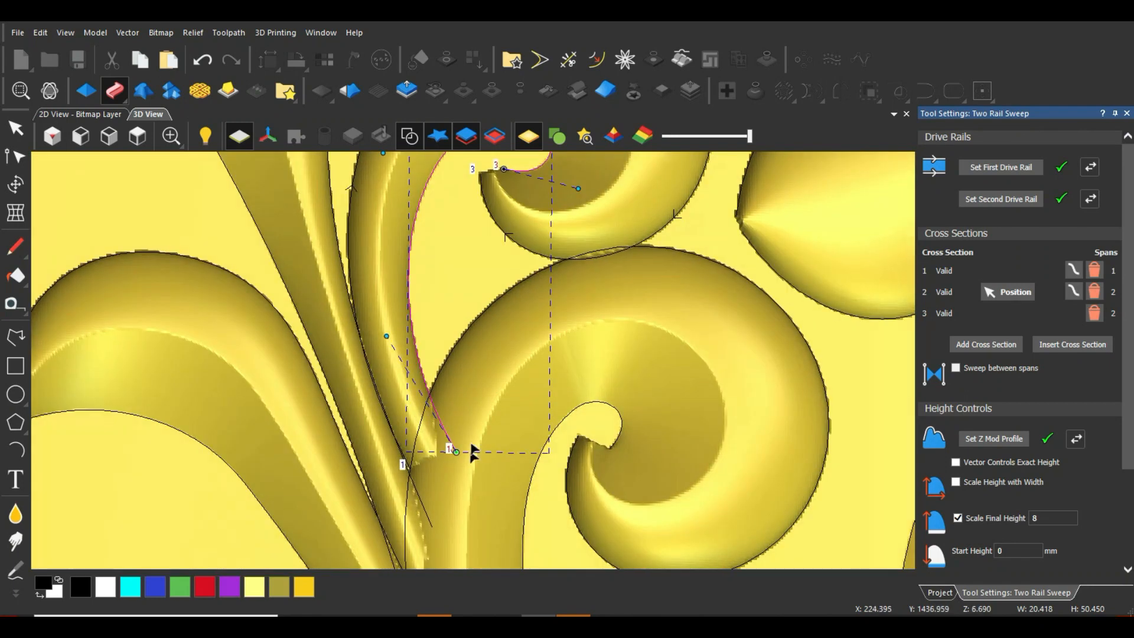
scroll(473, 452, "down", 5)
left_click(410, 136)
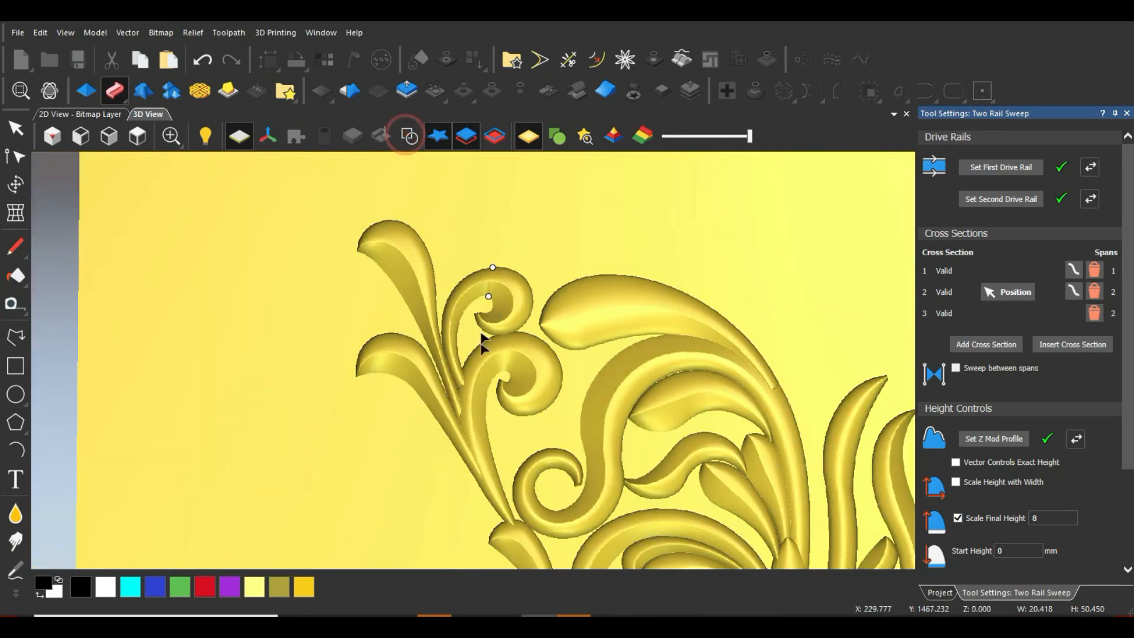
Apply the upper spiral's sweep in Merge High mode with final height 8 and close the Two Rail Sweep tool
scroll(481, 345, "down", 5)
scroll(507, 426, "up", 4)
scroll(1052, 530, "down", 3)
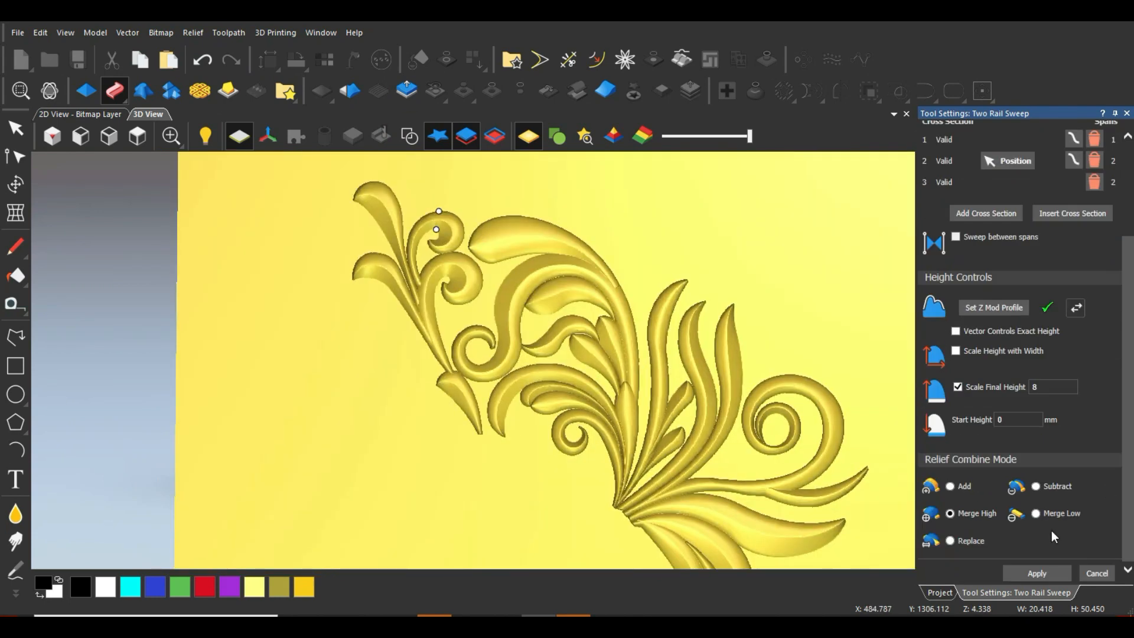
left_click(1037, 573)
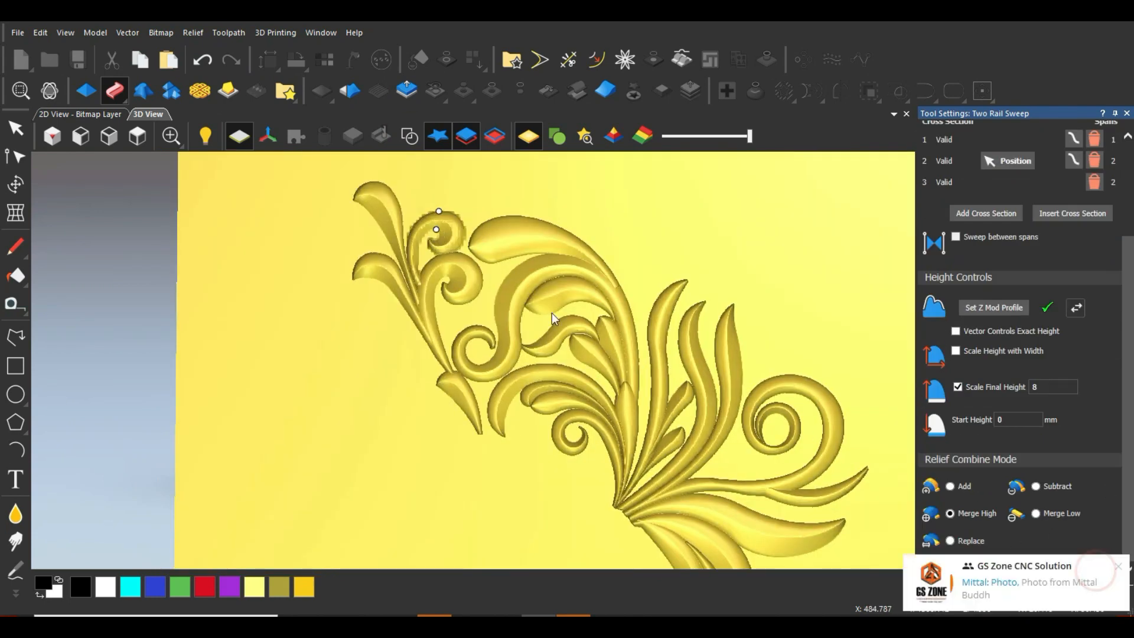
key("Escape")
scroll(544, 354, "down", 2)
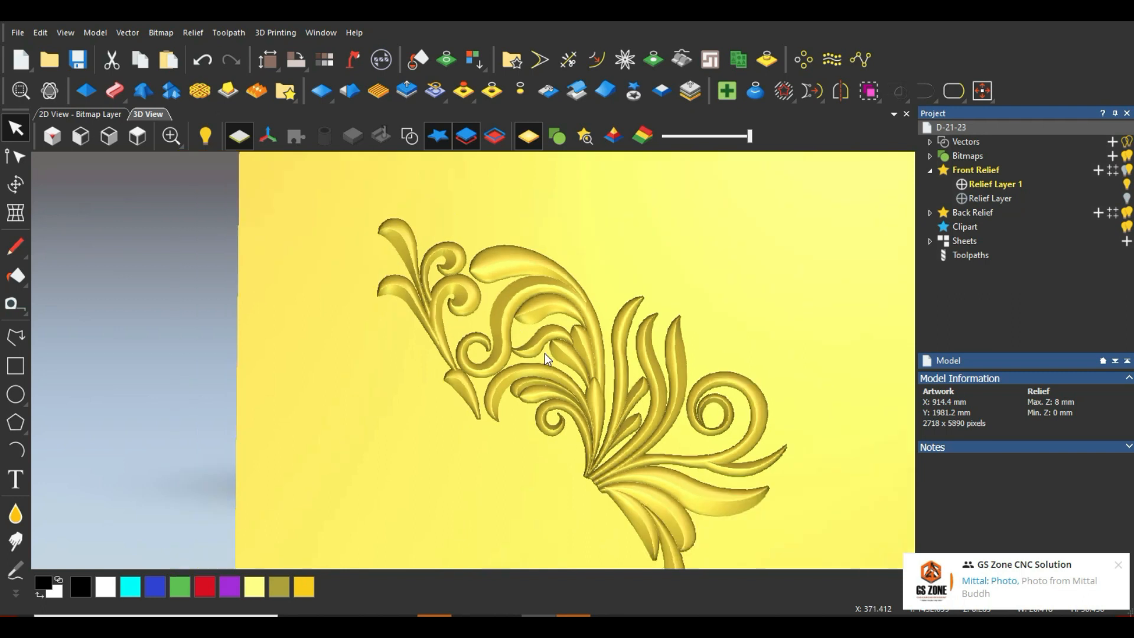
scroll(544, 358, "up", 2)
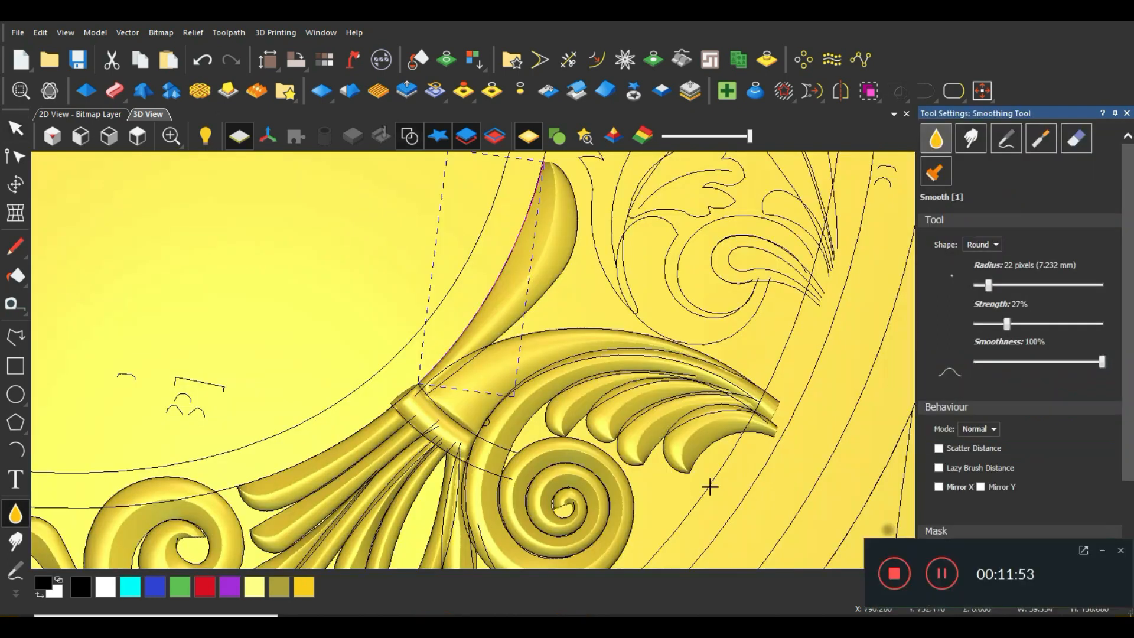
Smooth the end of the large curved leaf where its lobes meet, using the round 22-pixel Smooth brush at 27% strength
scroll(570, 447, "down", 2)
scroll(506, 372, "up", 2)
scroll(506, 372, "up", 1)
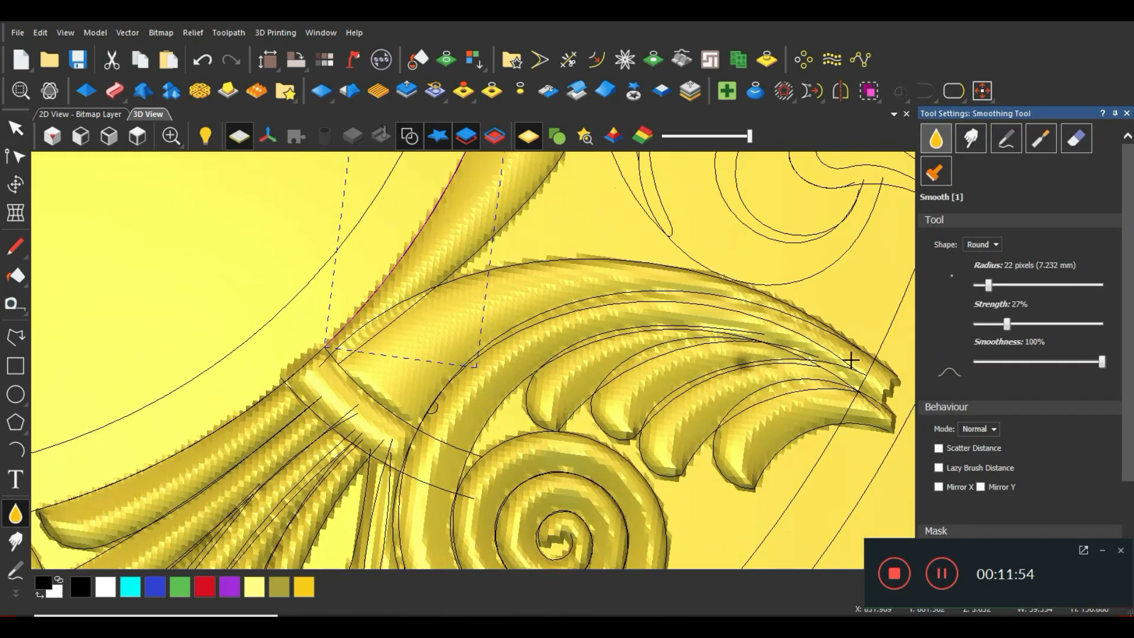
left_click_drag(725, 333, 891, 404)
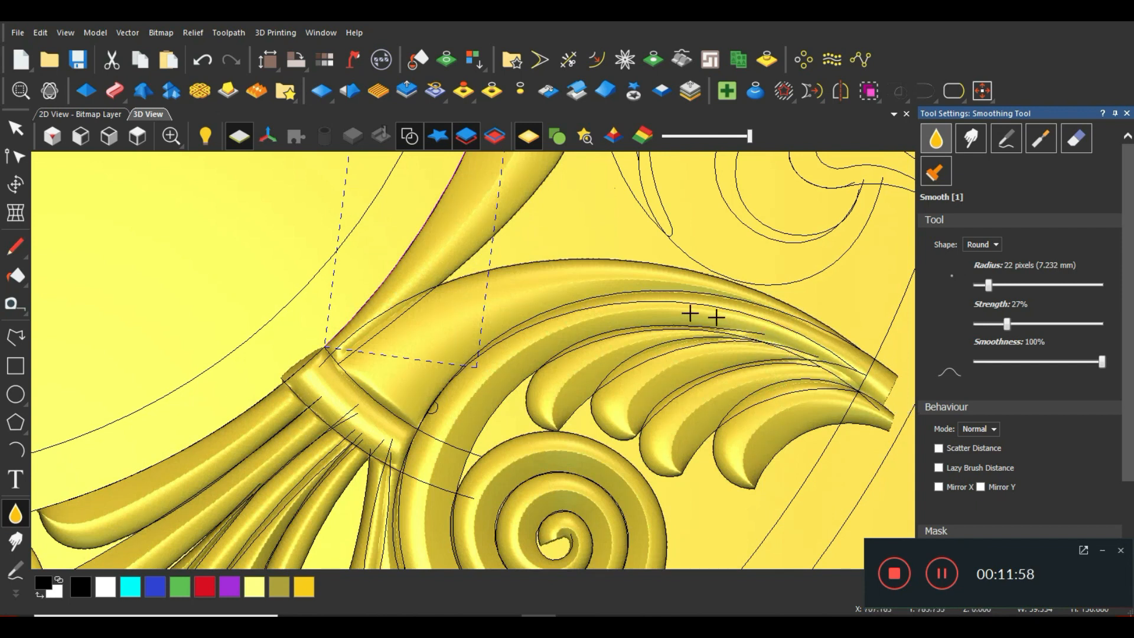
Hide the vectors and examine the smoothed leaf and the whole scroll ornament around it
left_click(407, 135)
scroll(585, 331, "down", 6)
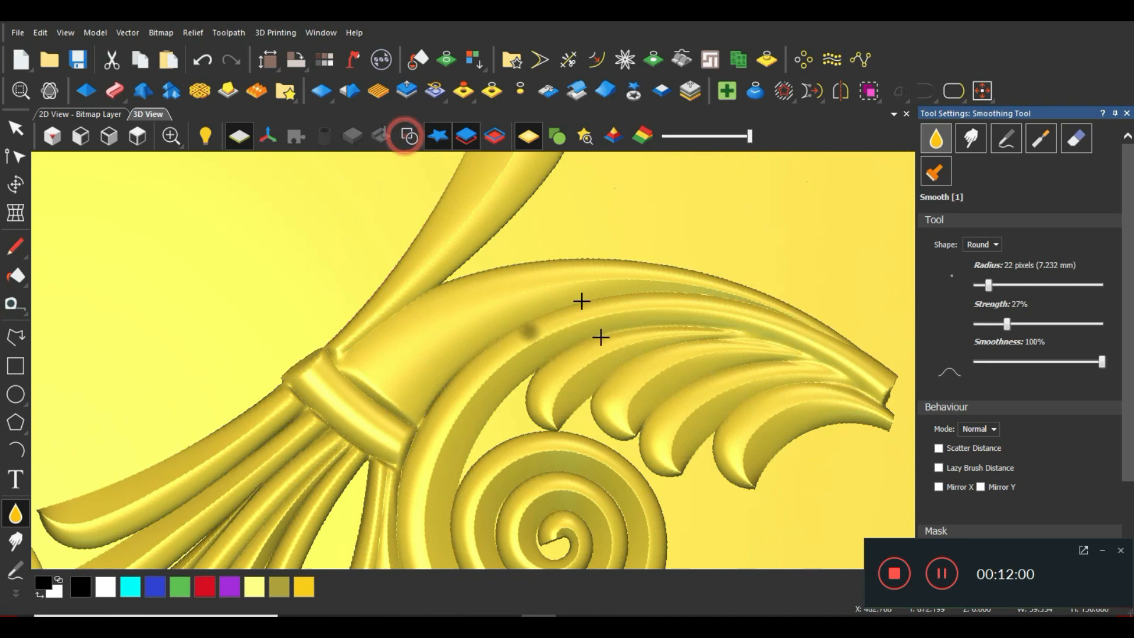
scroll(431, 440, "up", 3)
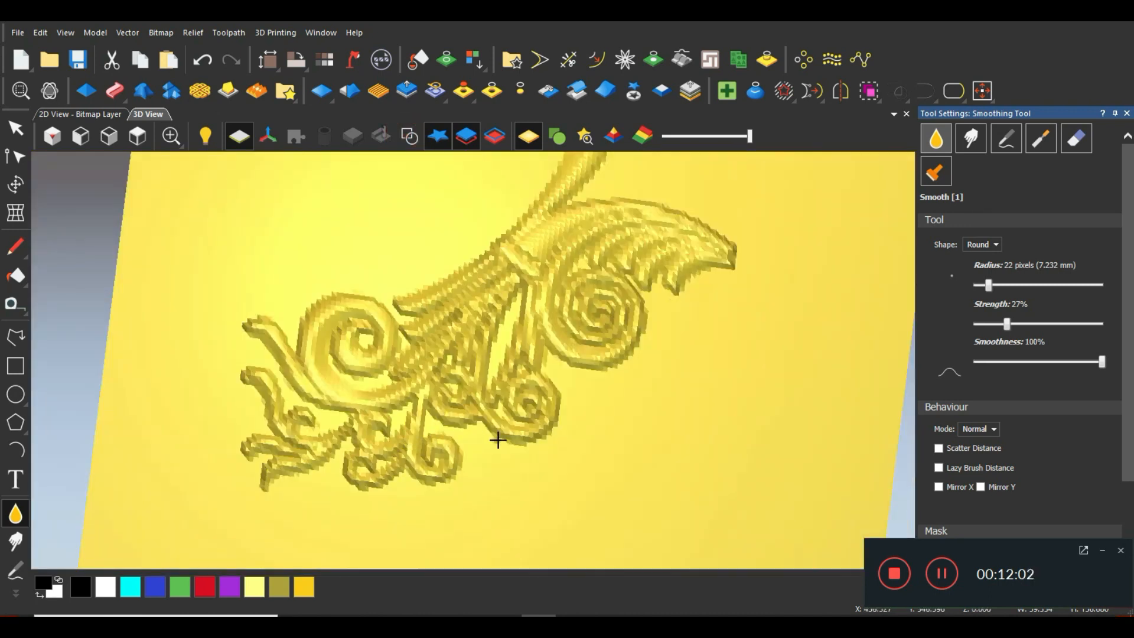
scroll(562, 298, "down", 3)
scroll(527, 259, "up", 3)
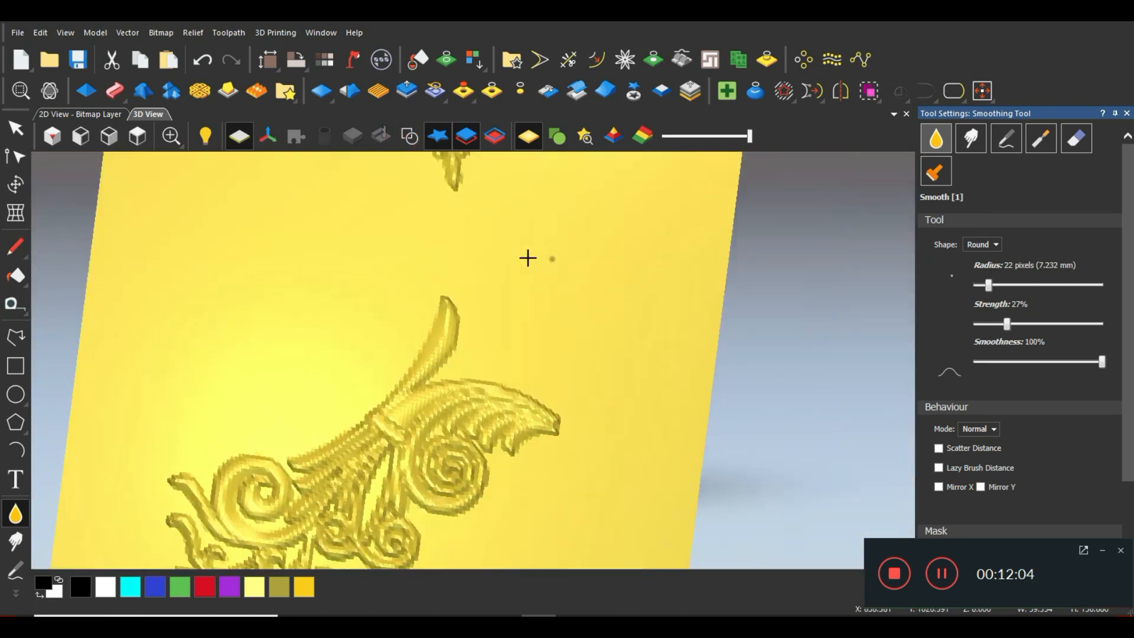
Show the vectors again and leave the smoothing tool for object selection
left_click(410, 137)
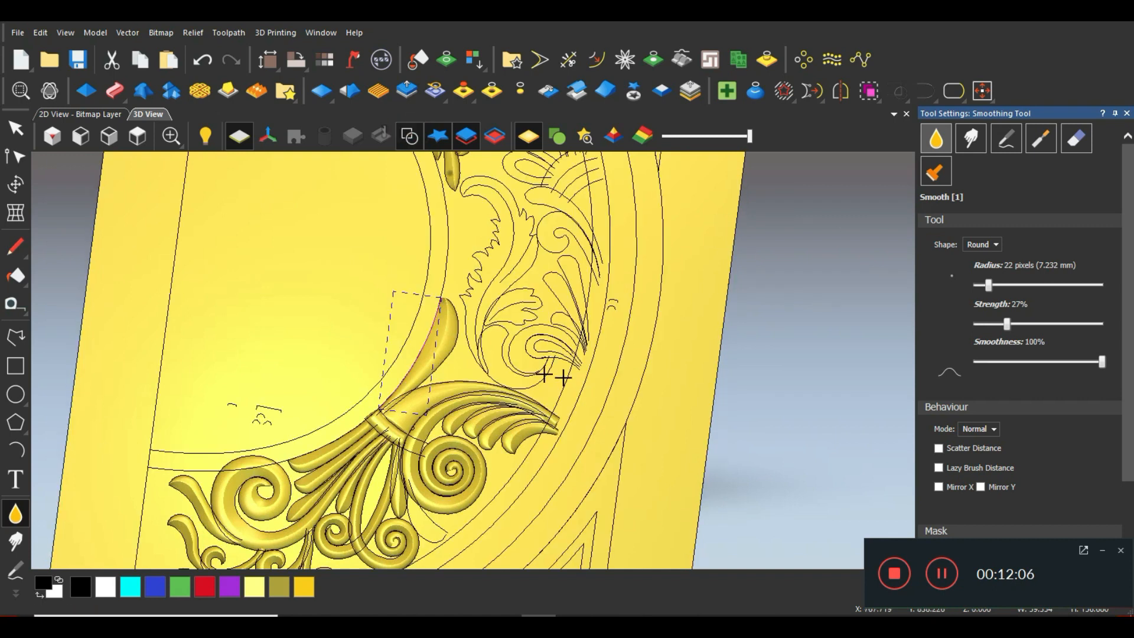
scroll(549, 377, "down", 3)
left_click(16, 128)
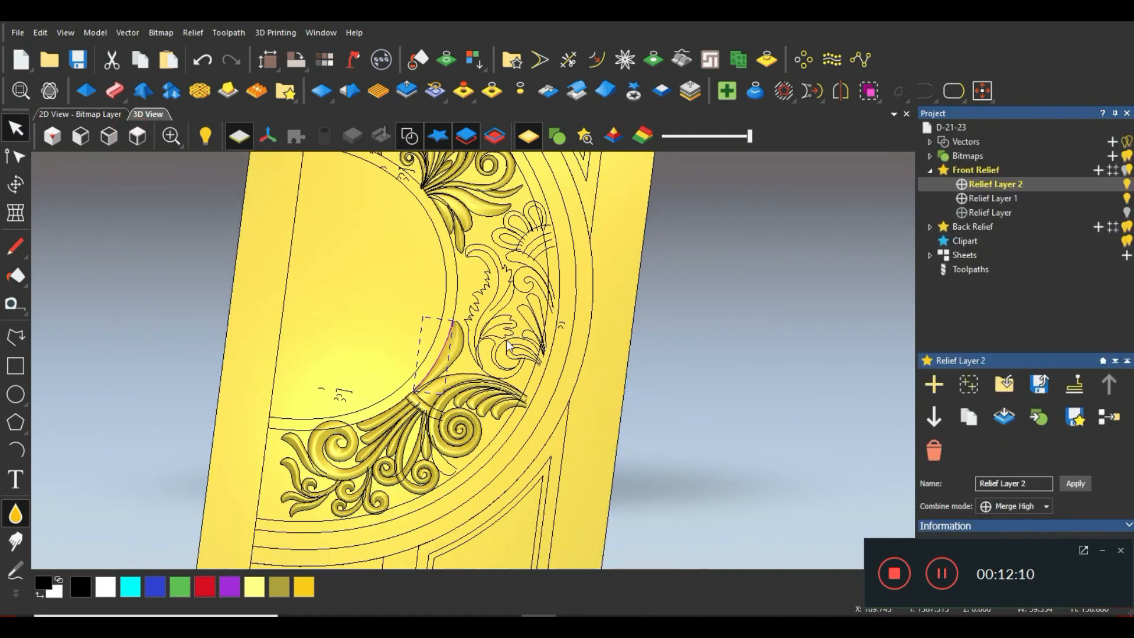
Set up a Two Rail Sweep for the leaf beneath the lower large spiral, adding the small arch vector as its cross section
key("F3")
scroll(505, 340, "up", 4)
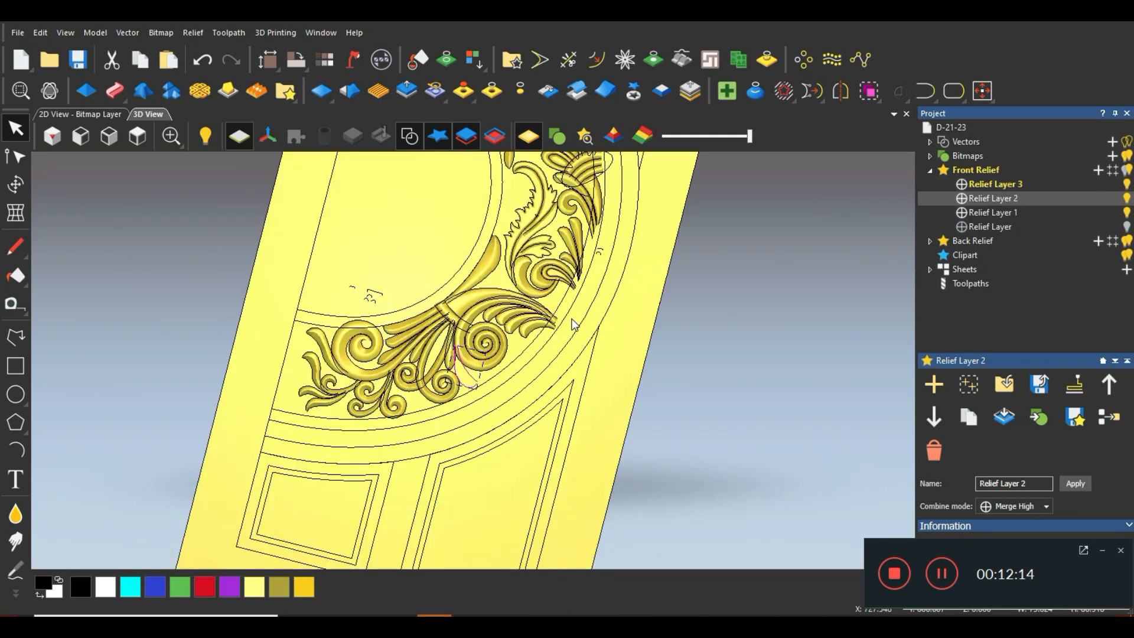
scroll(449, 355, "up", 3)
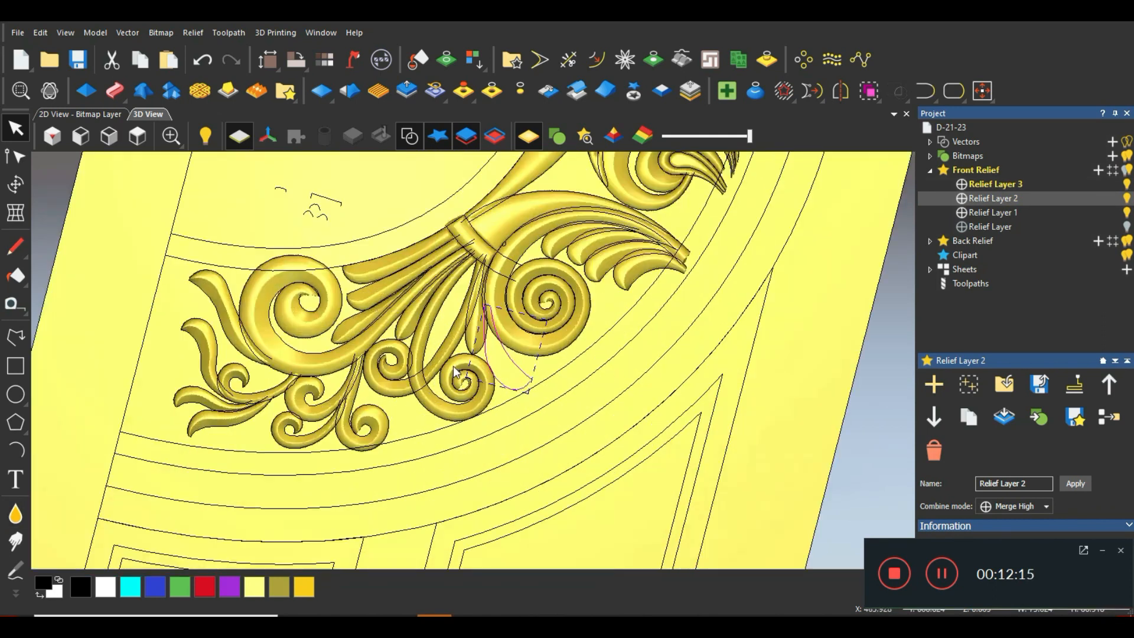
left_click(115, 91)
left_click(353, 220)
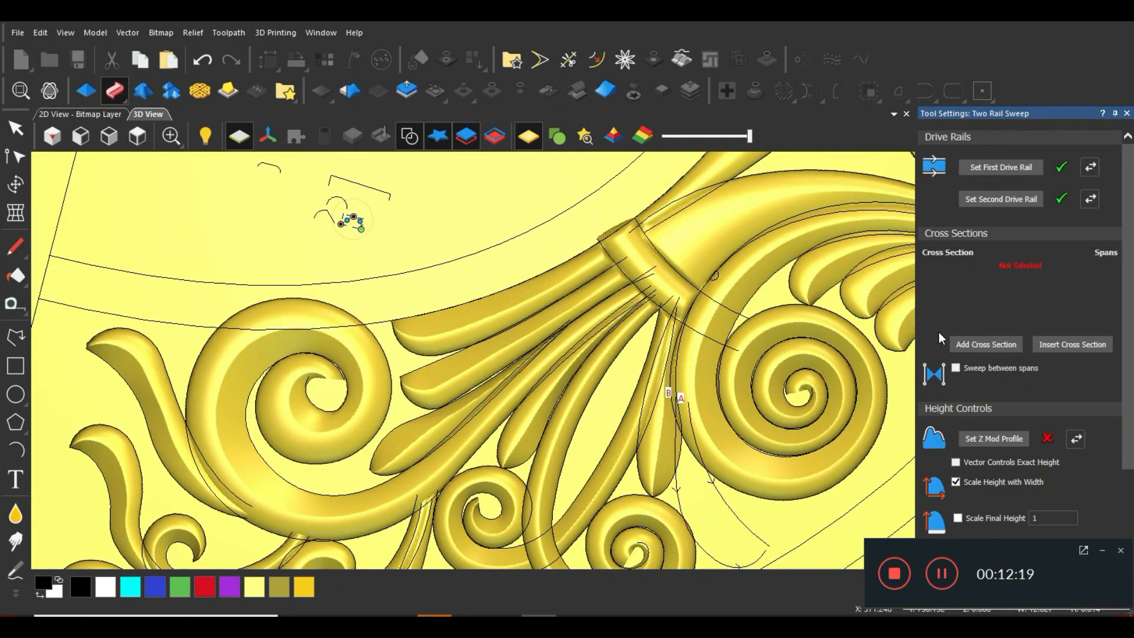
left_click(970, 344)
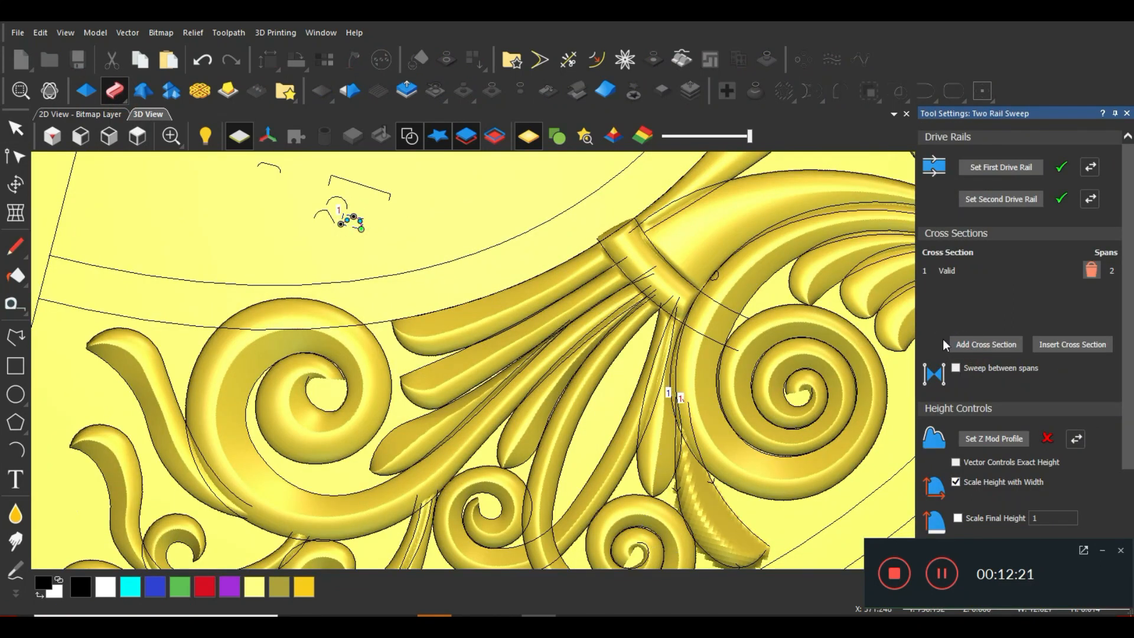
Use the long straight profile vector as the leaf's Z modulation, turn off Scale Height with Width, and set Scale Final Height to 8
left_click(340, 199)
left_click(365, 185)
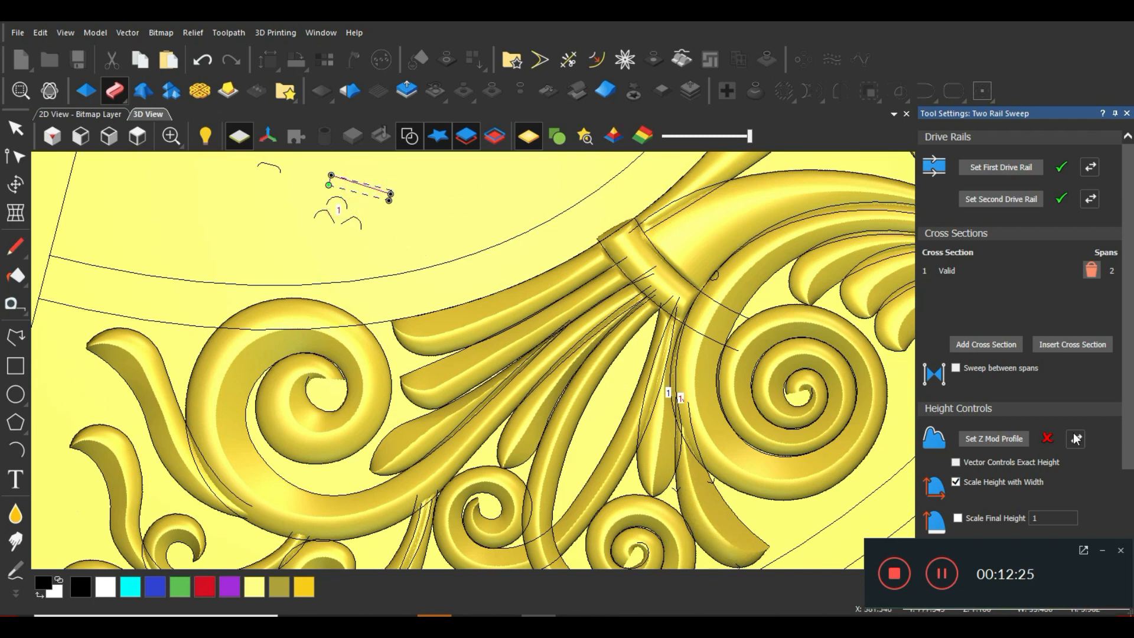
left_click(1002, 440)
left_click(956, 482)
left_click(958, 518)
double_click(1036, 518)
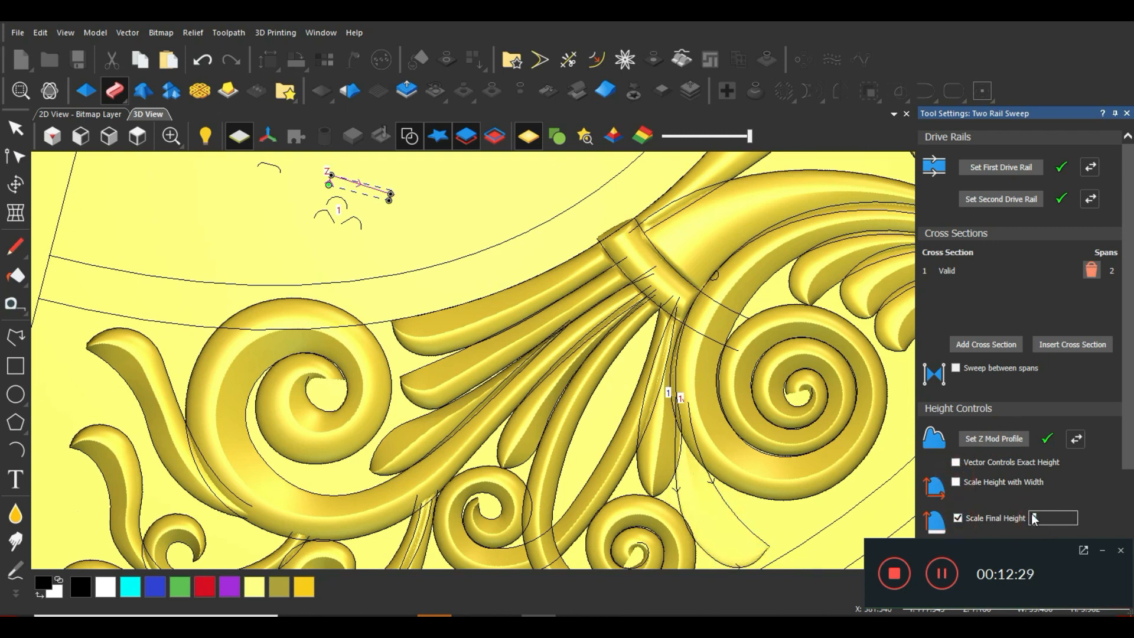
left_click(1102, 550)
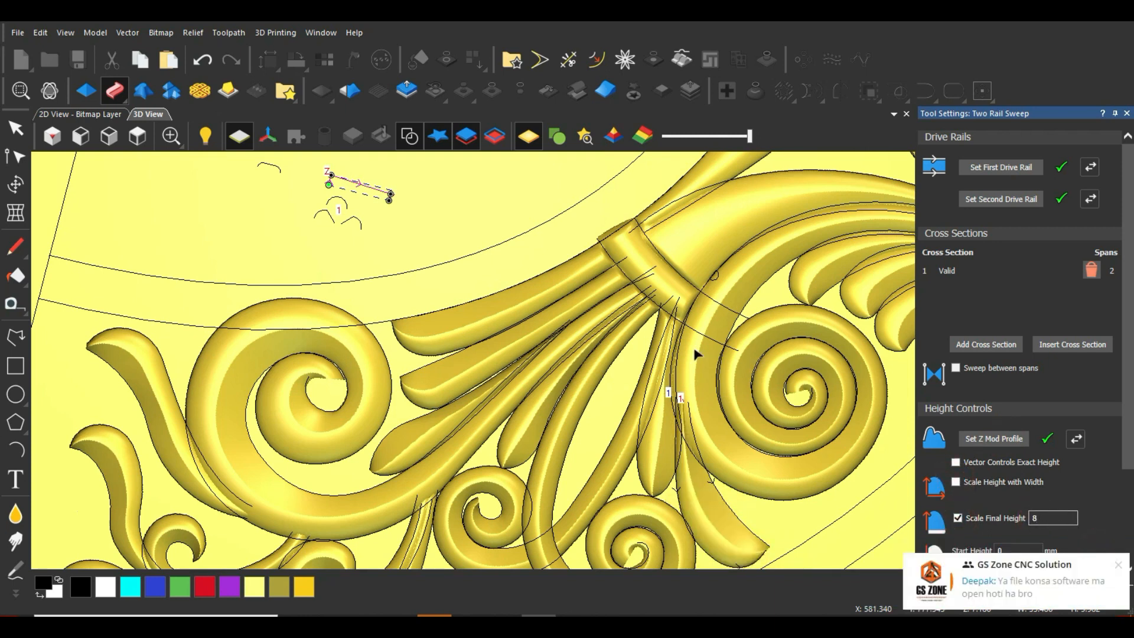
Inspect the leaf's start beside the spiral and reverse the direction of its Z modulation profile
scroll(730, 374, "up", 5)
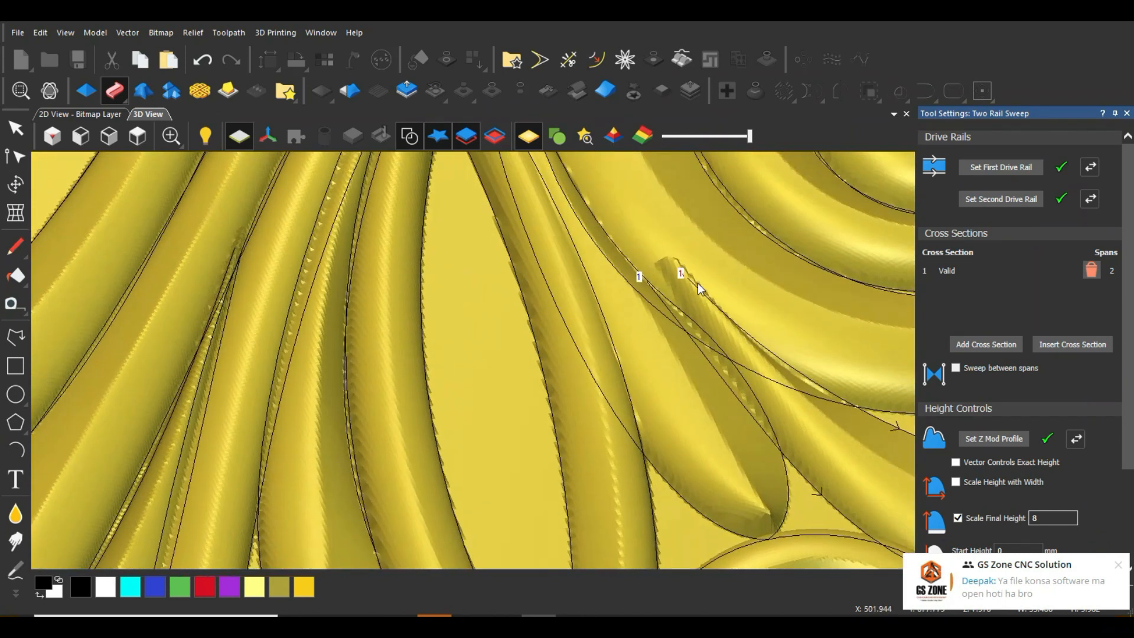
left_click_drag(697, 282, 704, 354)
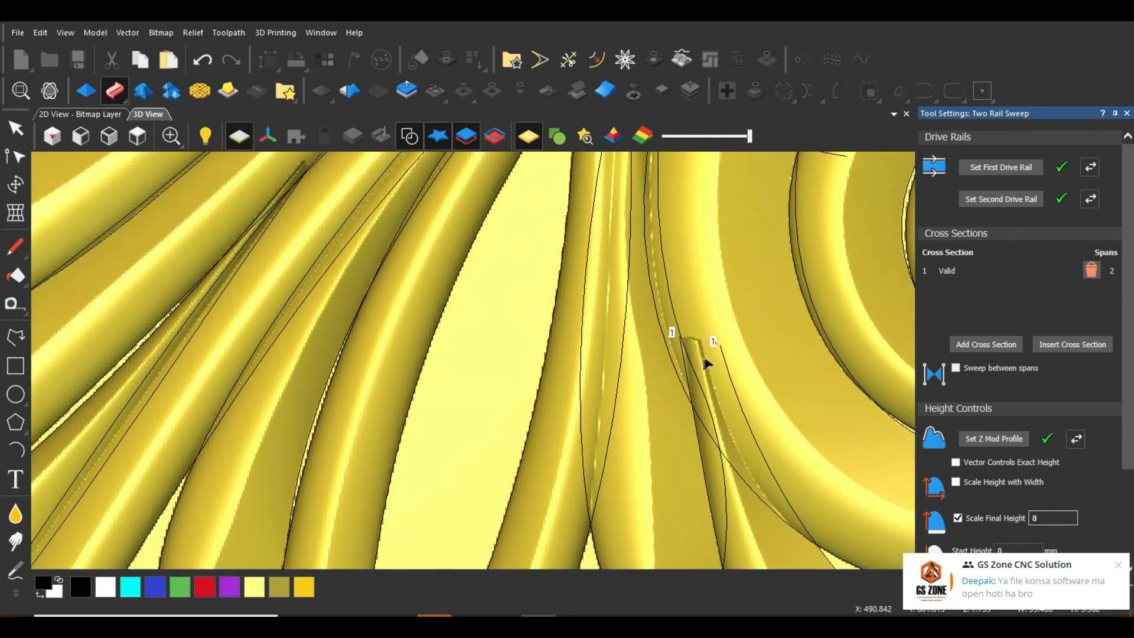
left_click(721, 353)
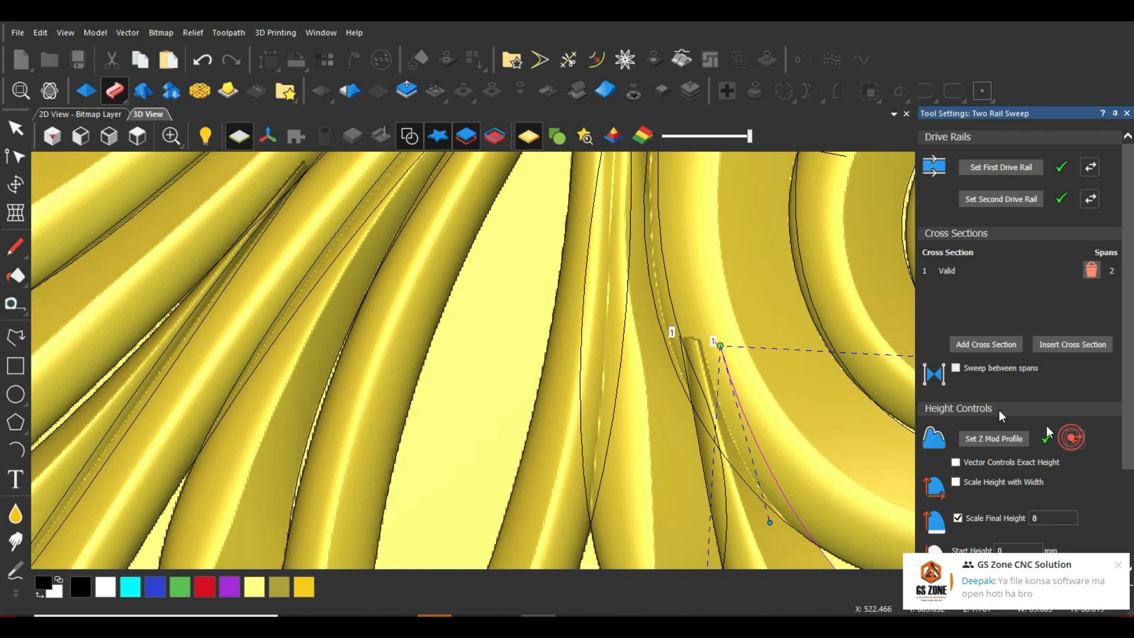
scroll(650, 354, "down", 5)
scroll(591, 413, "up", 4)
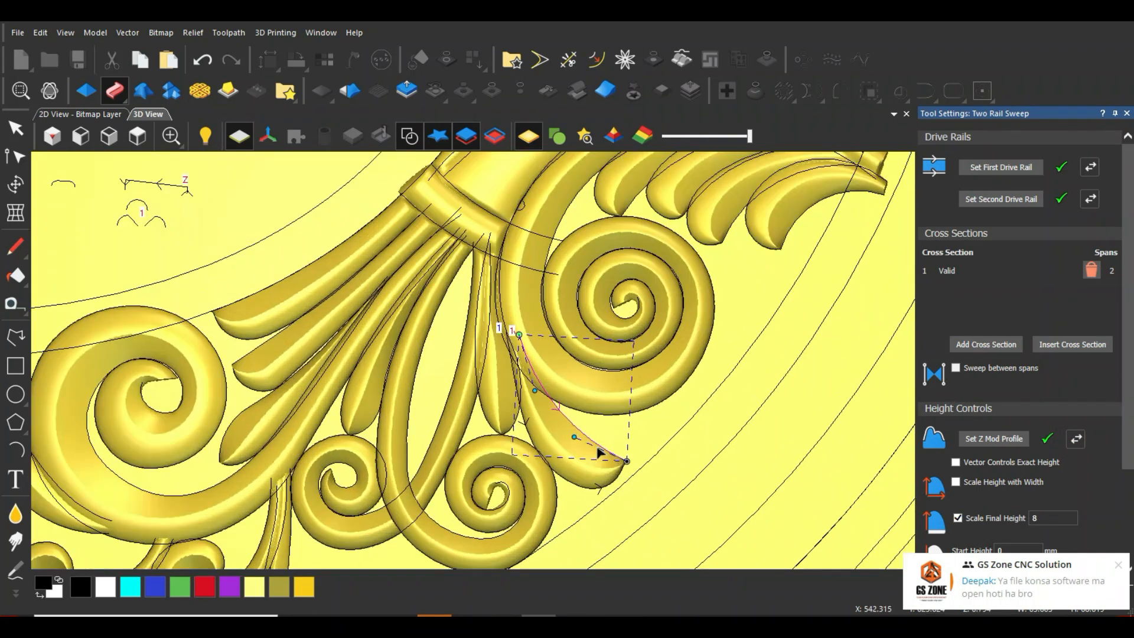
Apply the leaf's sweep in Add mode and close the Two Rail Sweep tool
scroll(531, 384, "down", 5)
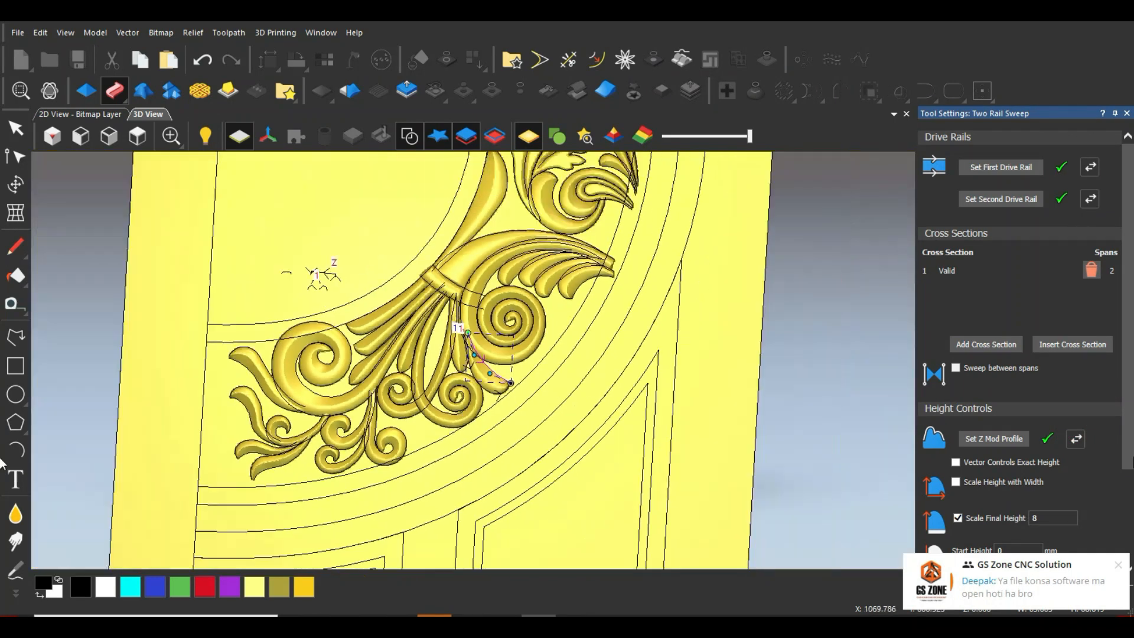
scroll(1034, 355, "down", 1)
left_click(1119, 567)
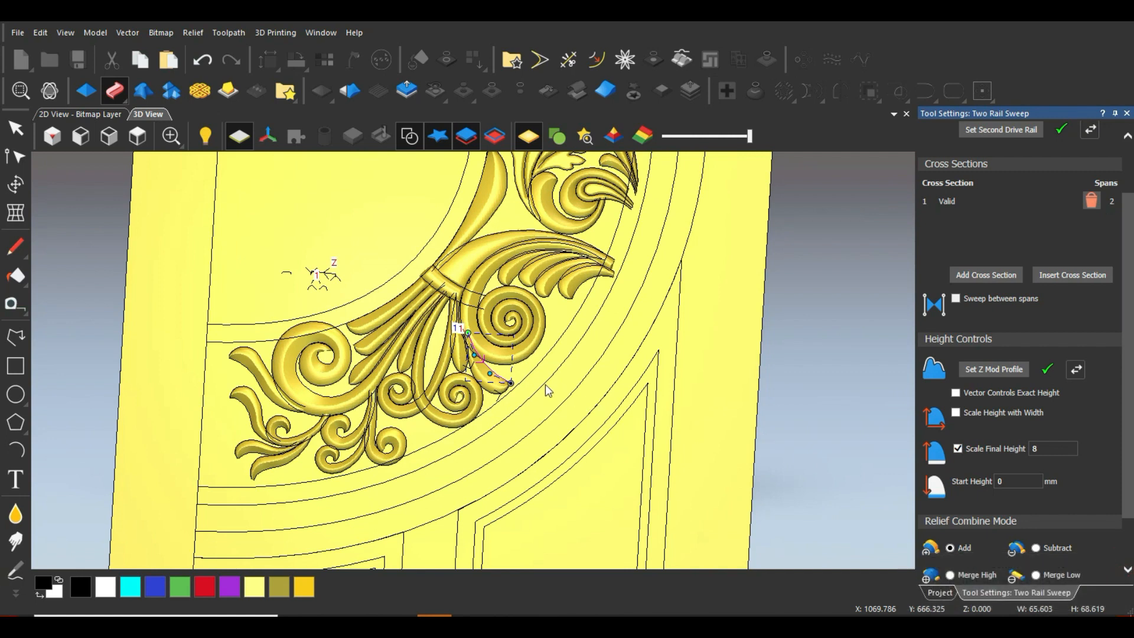
scroll(1064, 525, "down", 1)
left_click(1028, 573)
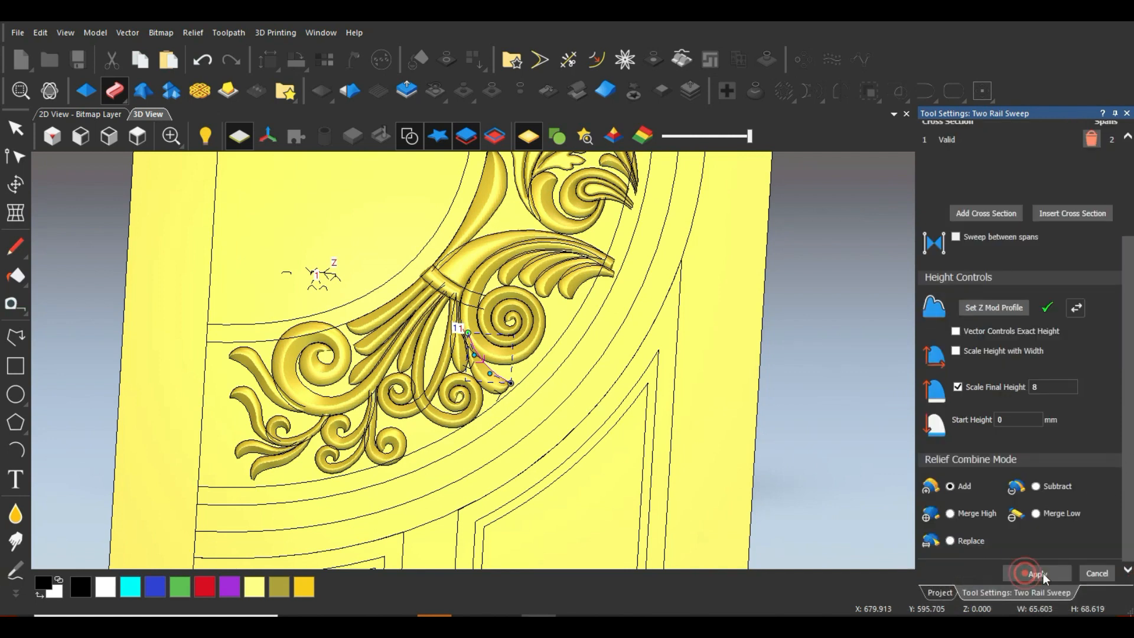
left_click(1096, 572)
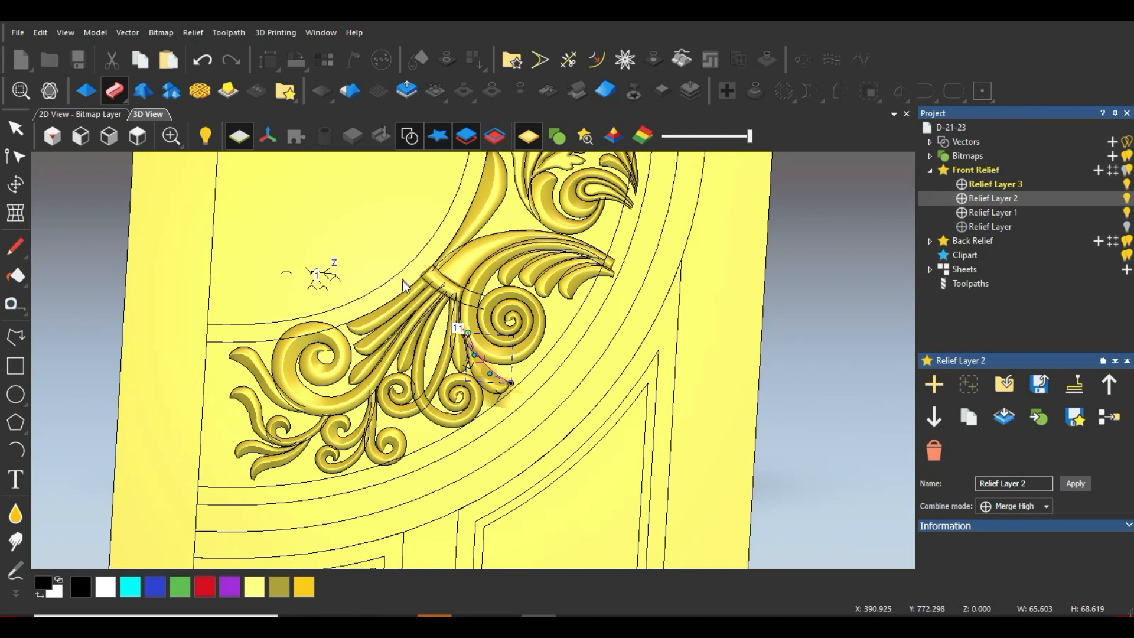
View the whole door and save the model D-21-23.art
scroll(429, 305, "down", 5)
scroll(479, 289, "up", 3)
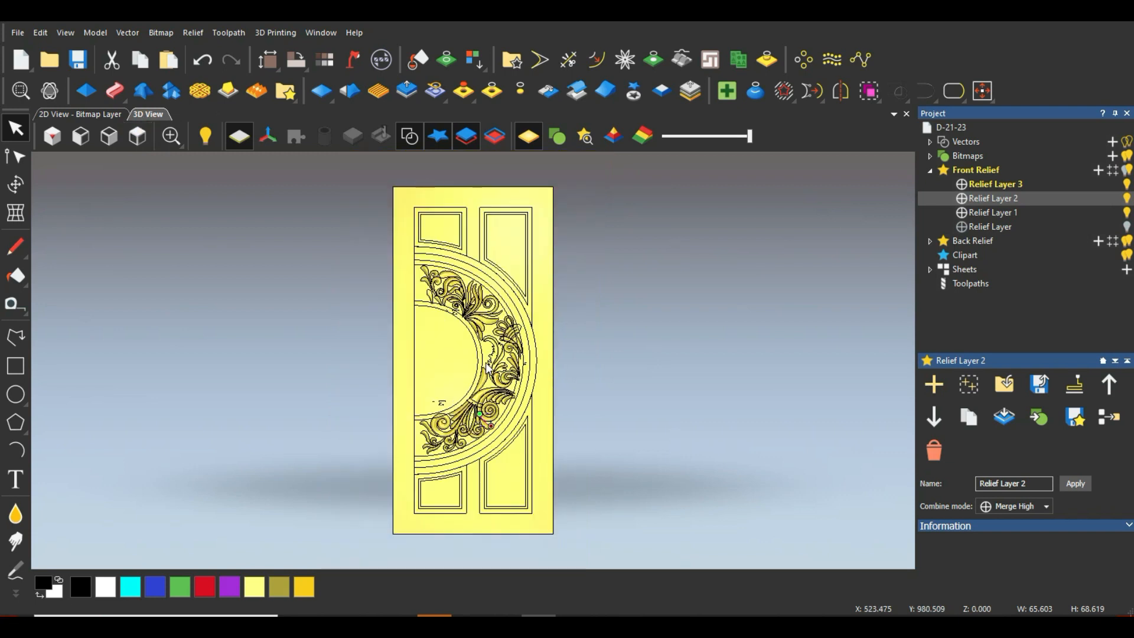
scroll(488, 367, "up", 4)
key("ctrl+s")
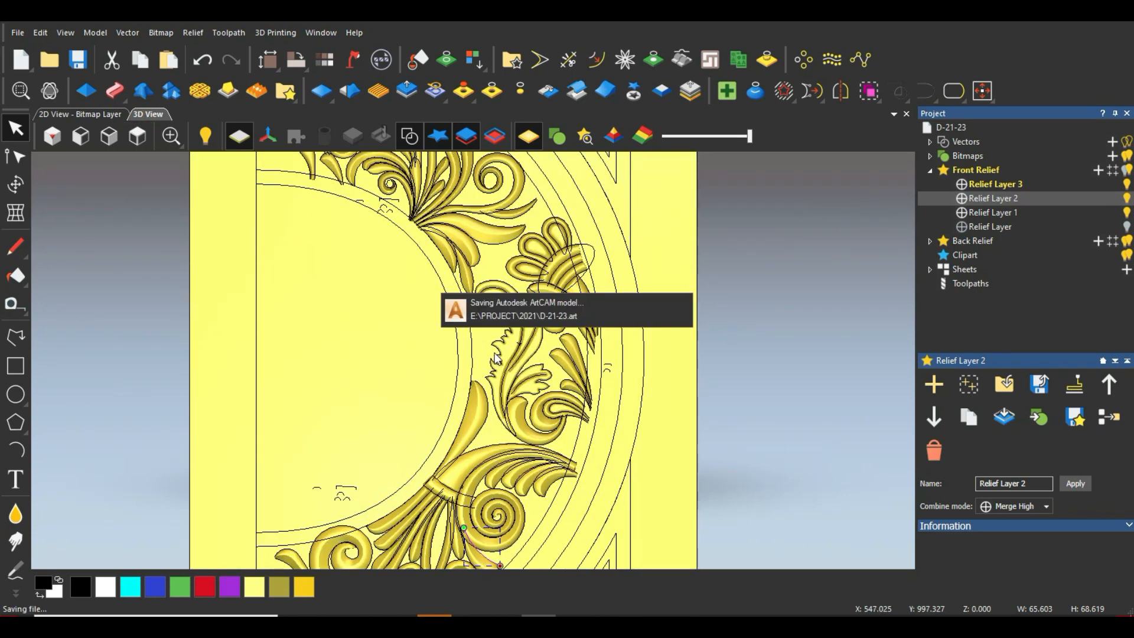
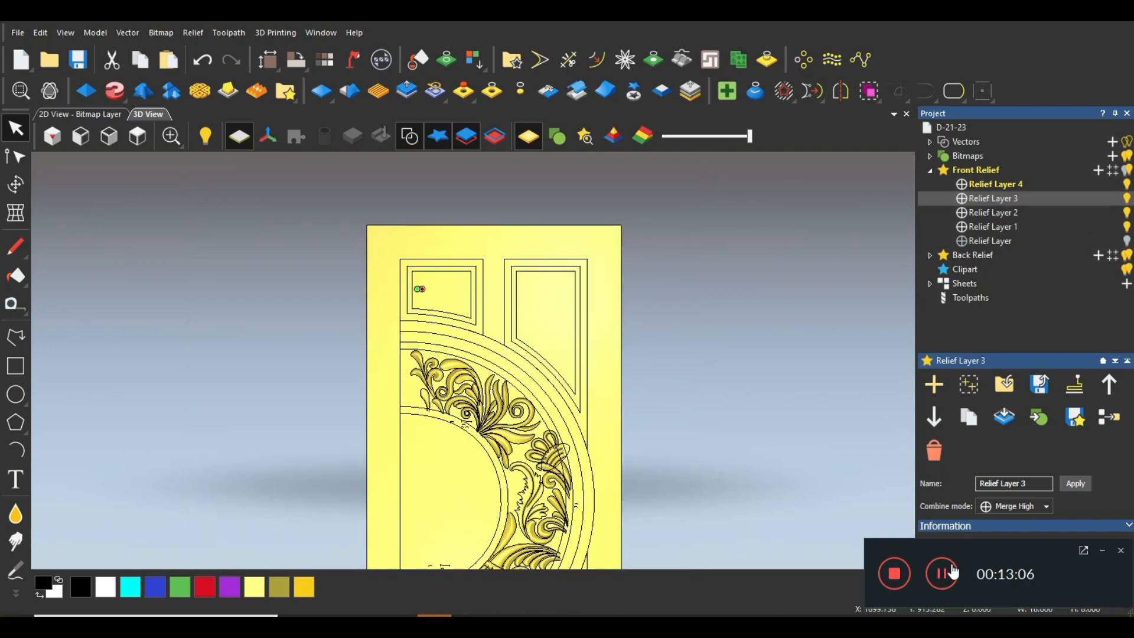
Extrude the small notched profile along the upper small panel's innermost outline with square corners, applying it in Add mode
left_click(1103, 552)
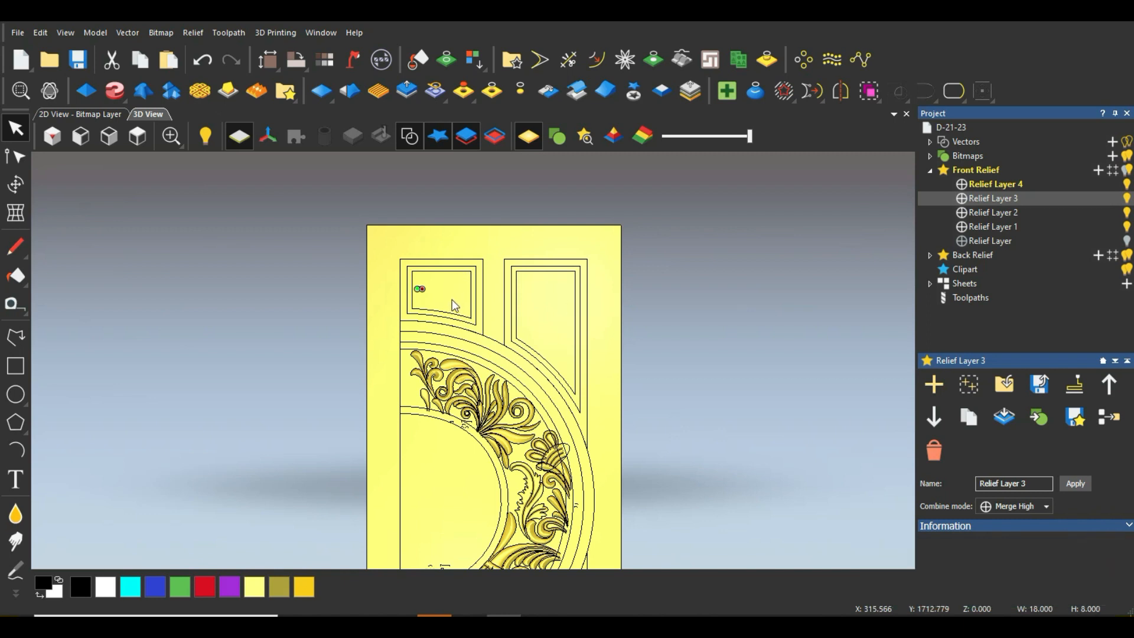
scroll(430, 287, "up", 5)
left_click(371, 225)
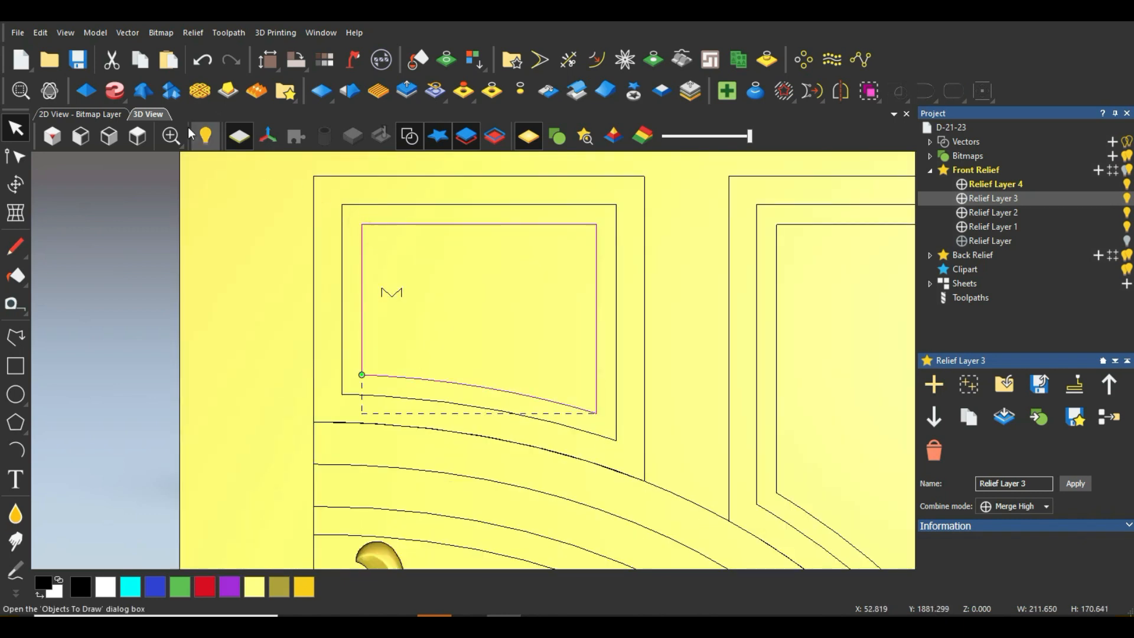
left_click(118, 92)
left_click(390, 295)
left_click(976, 274)
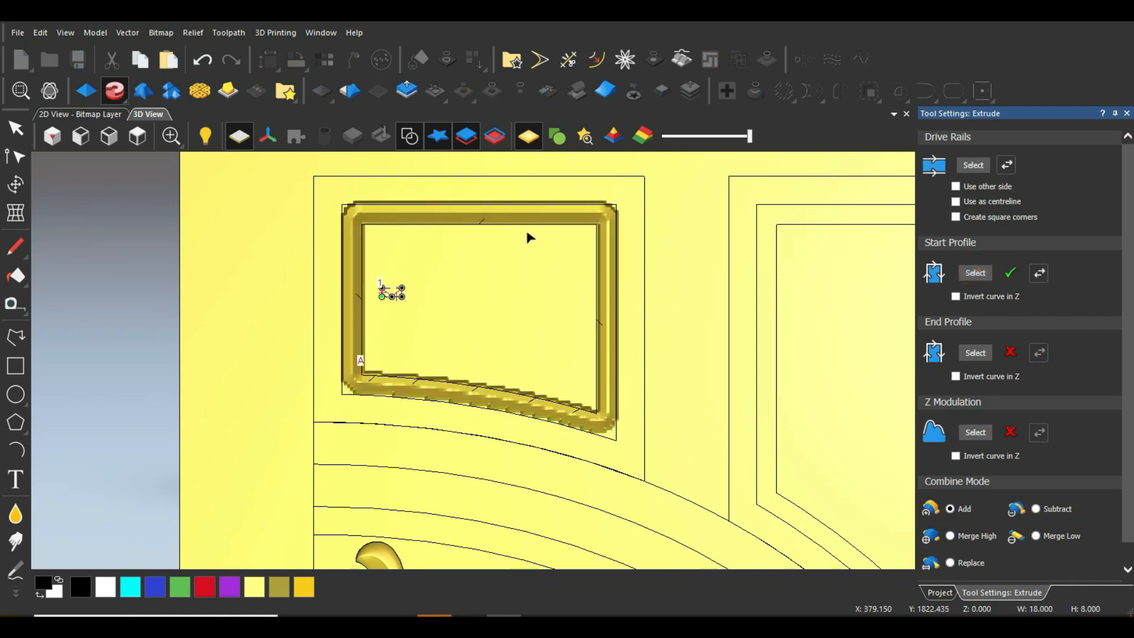
left_click(957, 217)
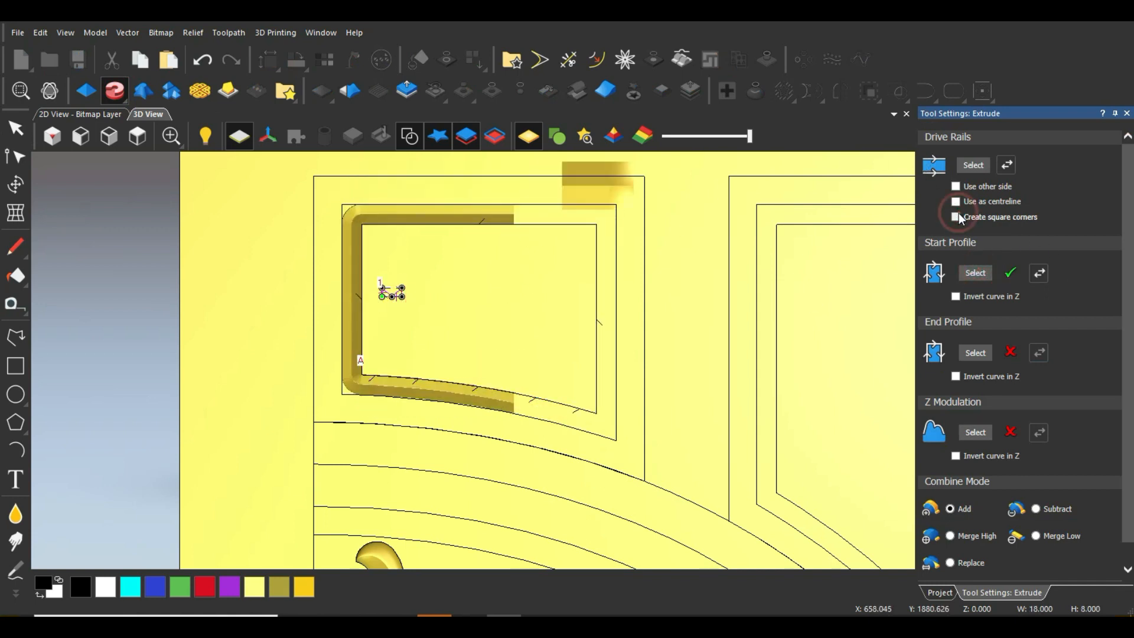
scroll(1003, 430, "down", 1)
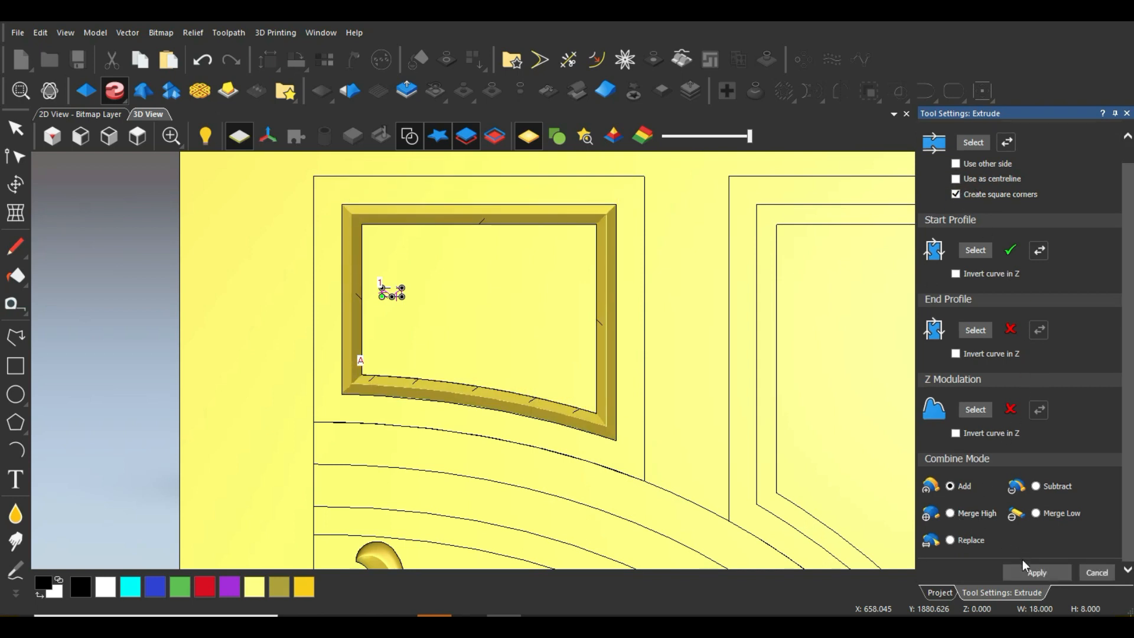
left_click(1034, 573)
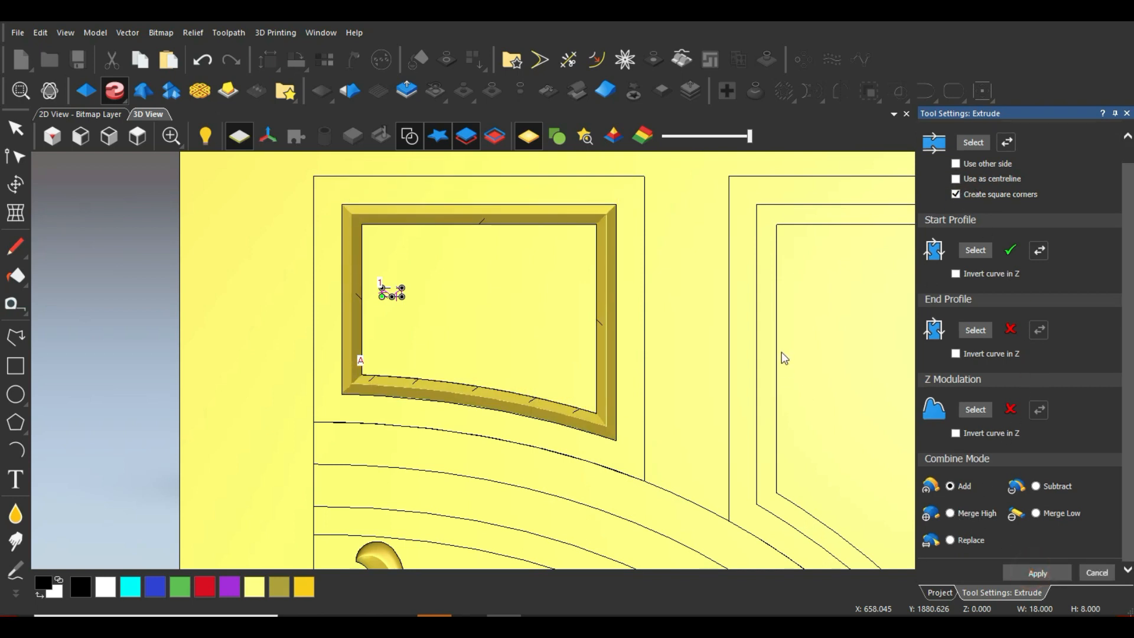
Extrude the same profile with square corners along the upper tall panel's innermost outline in Add mode
left_click(777, 297)
left_click(973, 145)
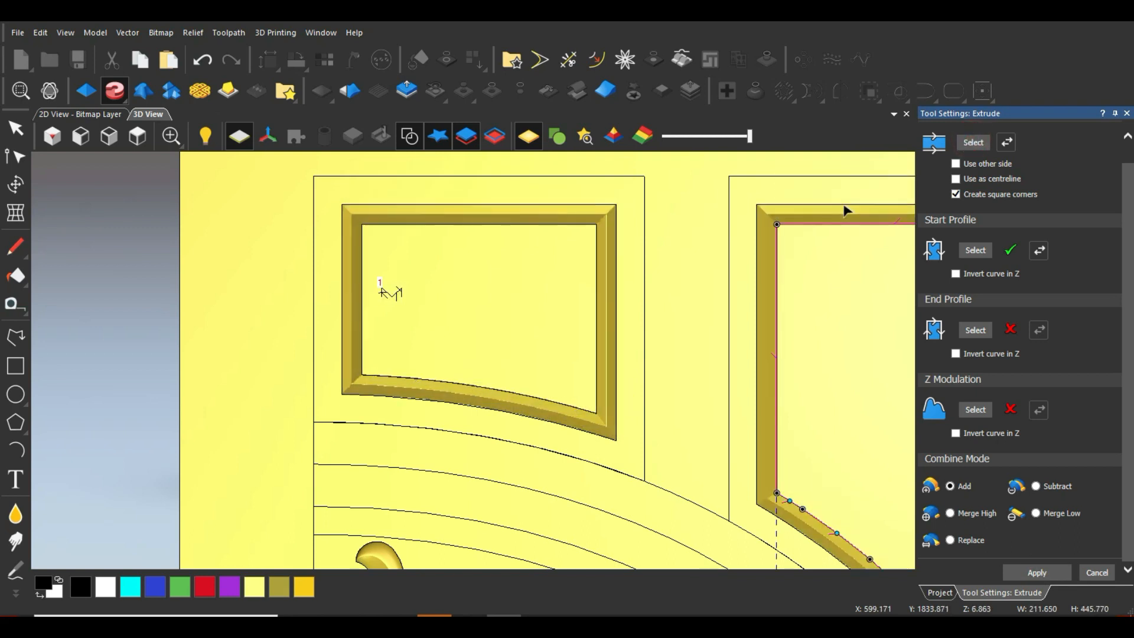
scroll(729, 398, "down", 3)
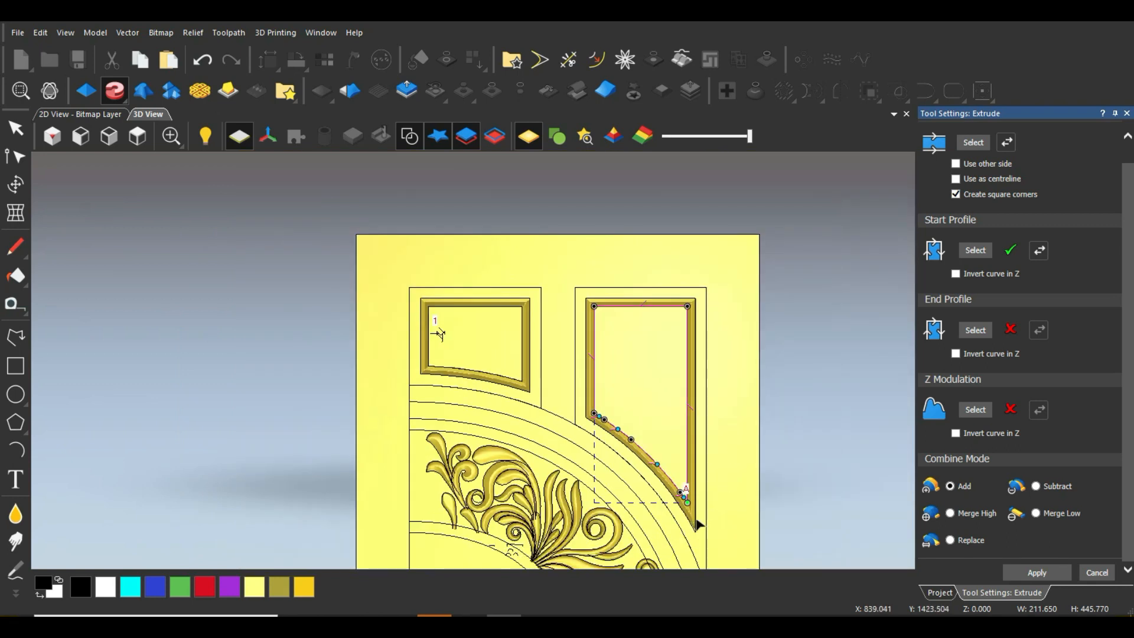
scroll(699, 524, "up", 3)
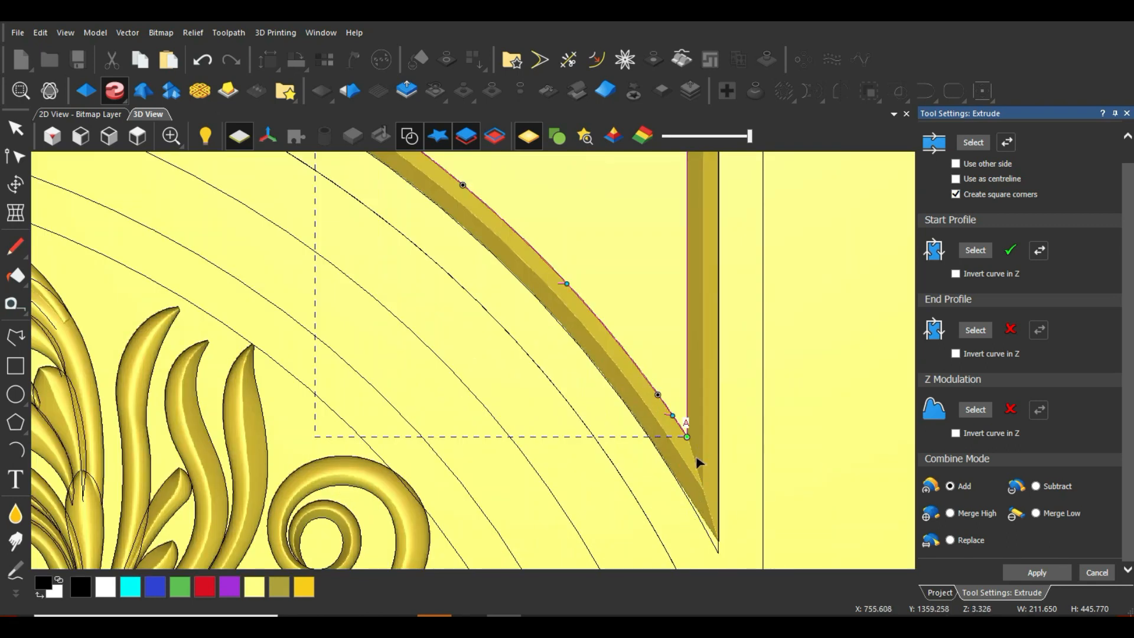
scroll(698, 463, "down", 4)
left_click(1031, 572)
Extrude the same square-cornered profile along the innermost outline of the lower small panel
scroll(431, 436, "down", 5)
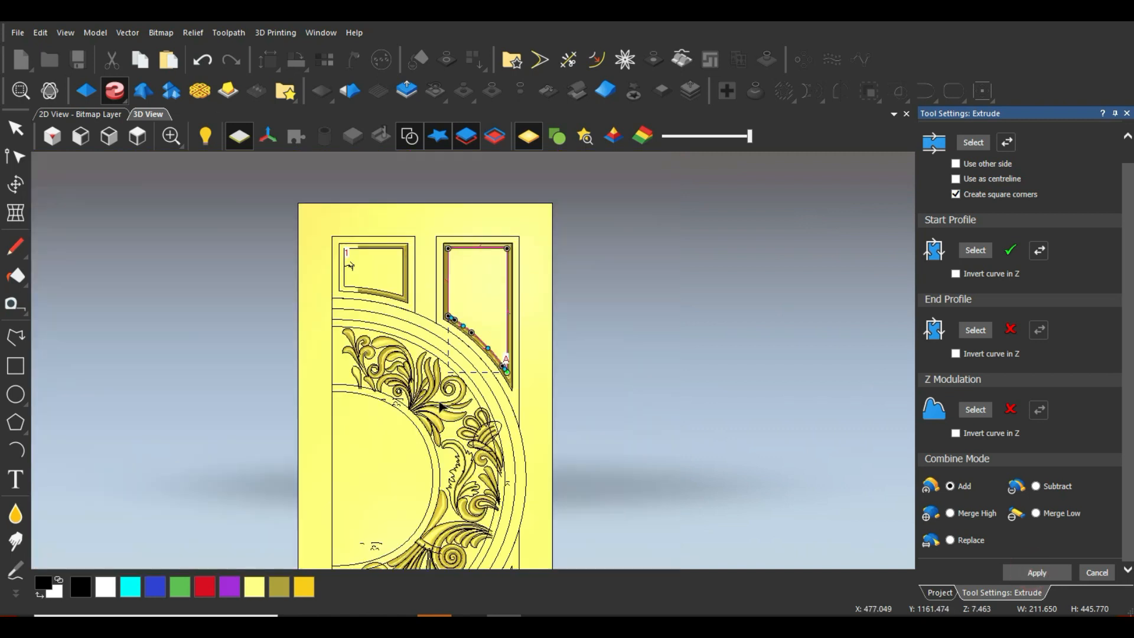
scroll(441, 407, "down", 3)
scroll(438, 497, "up", 4)
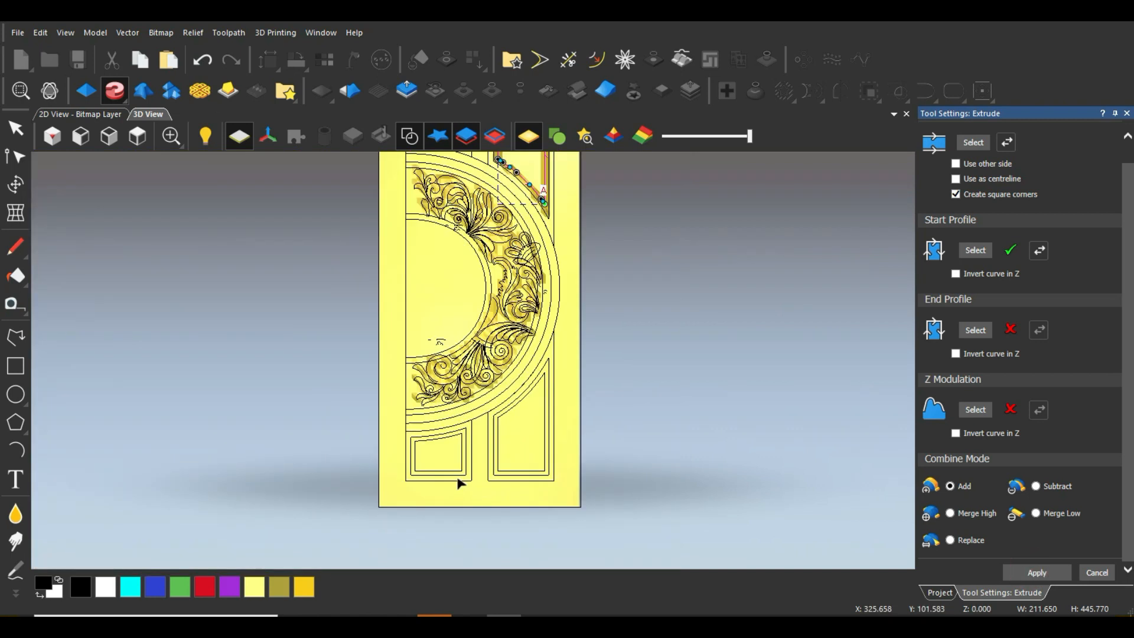
scroll(459, 484, "up", 3)
left_click(473, 392)
left_click(975, 144)
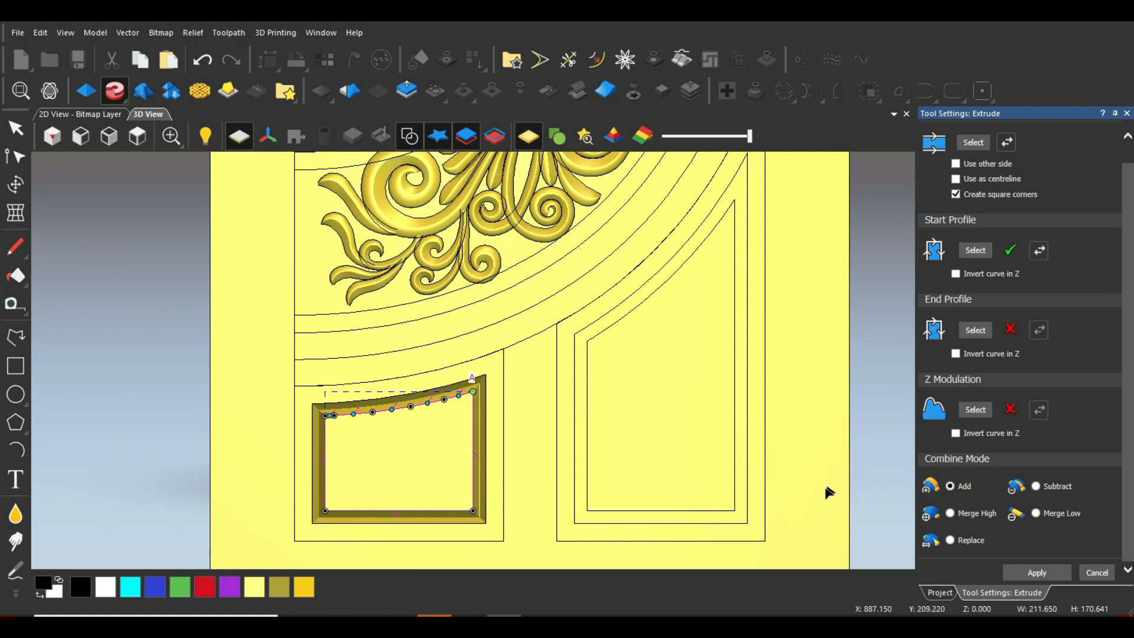
Extrude the same profile along the lower tall panel's innermost outline, apply it in Add mode and finish extruding
left_click(587, 341)
left_click(974, 143)
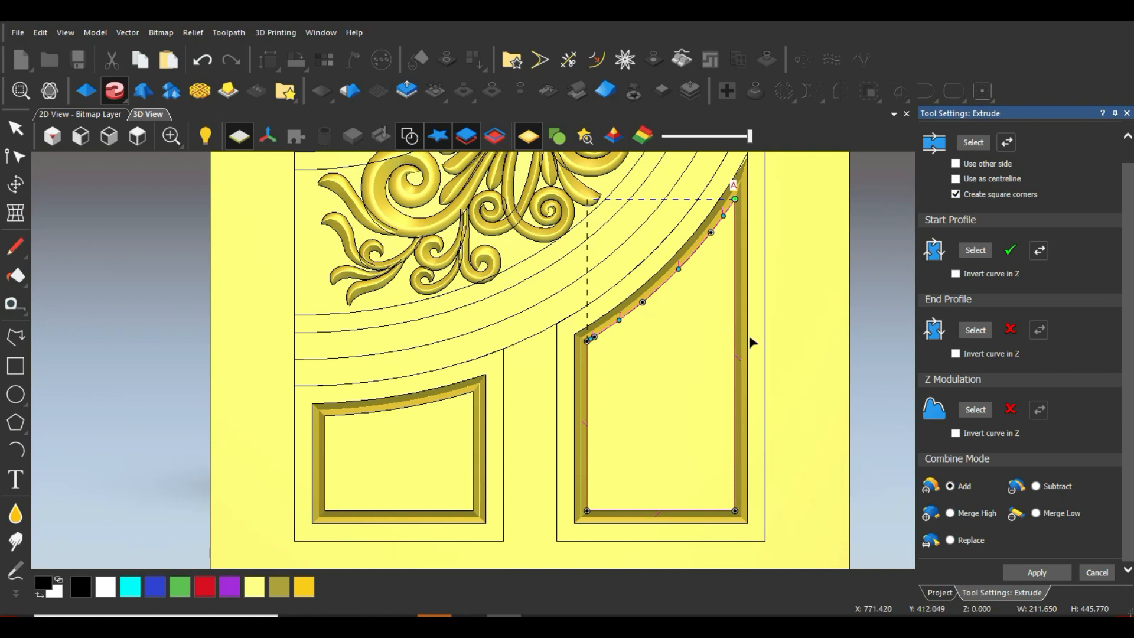
left_click(1031, 573)
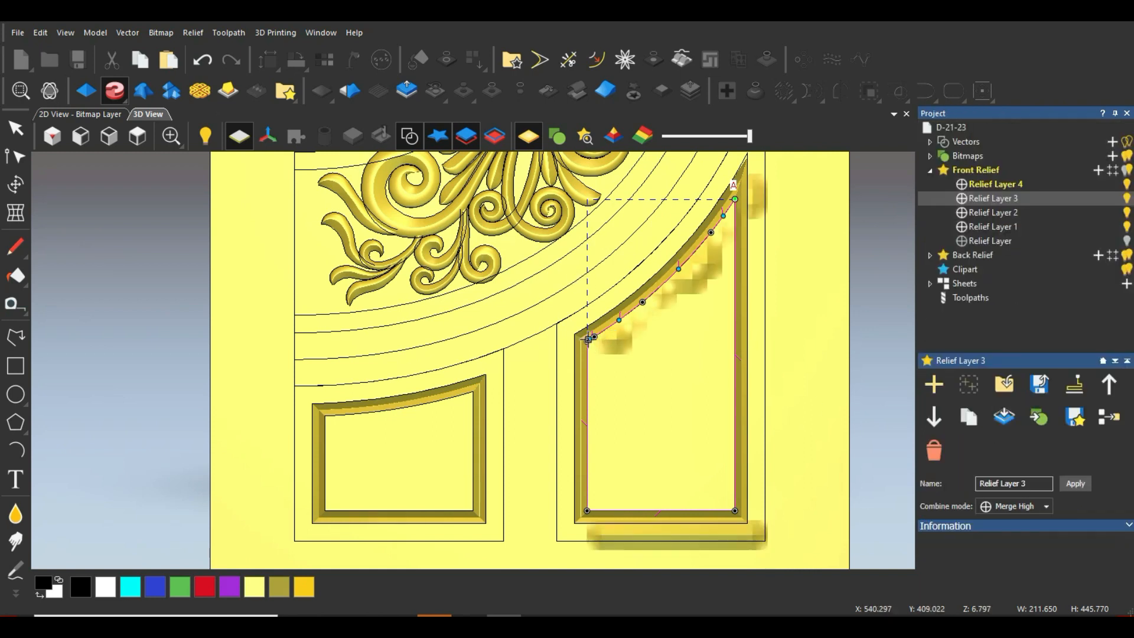
Examine the extruded frames of the lower and upper door panels from an angled view
scroll(596, 349, "up", 3)
middle_click_drag(673, 287, 578, 346)
scroll(578, 346, "up", 1)
scroll(573, 348, "down", 5)
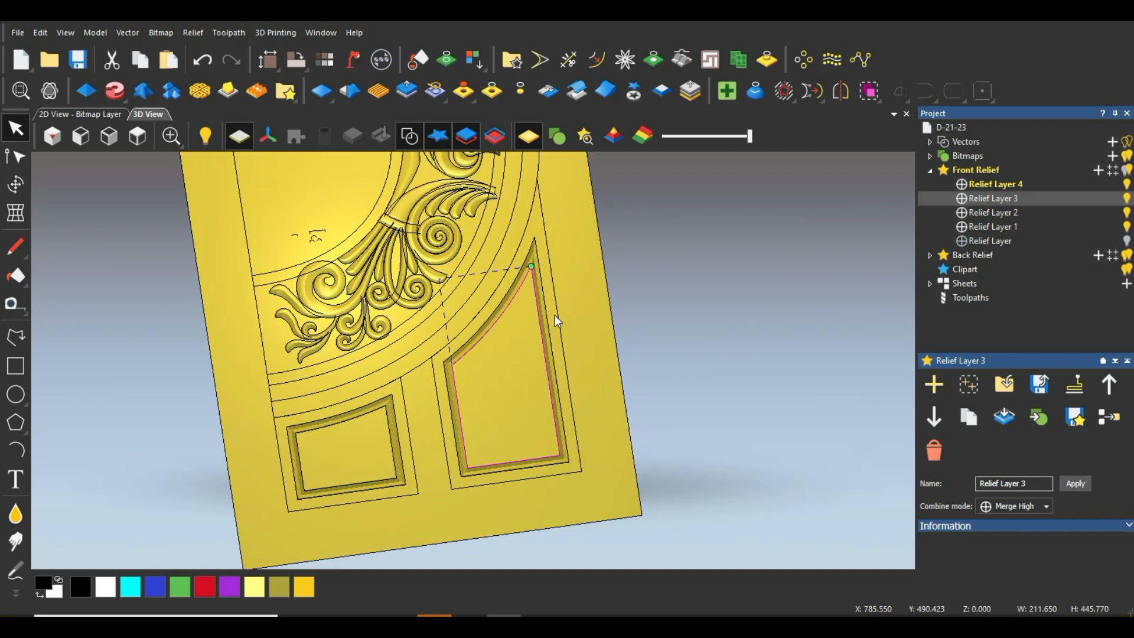
right_click_drag(524, 321, 468, 225)
scroll(467, 233, "up", 5)
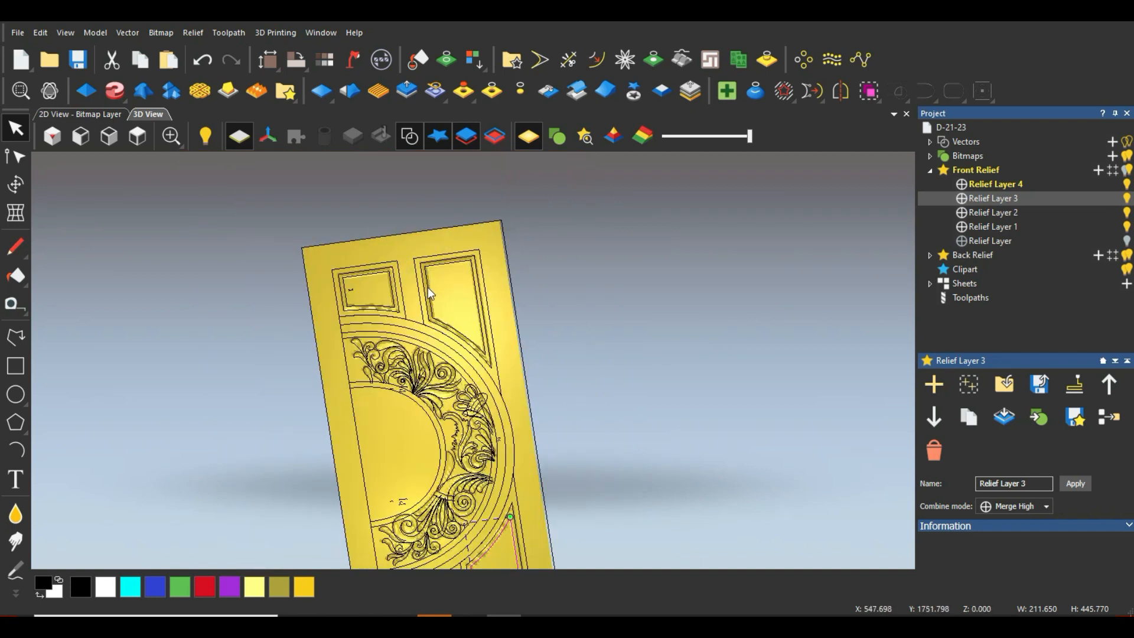
mouse_move(477, 237)
left_mouse_down()
mouse_move(488, 218)
mouse_move(424, 338)
left_mouse_up()
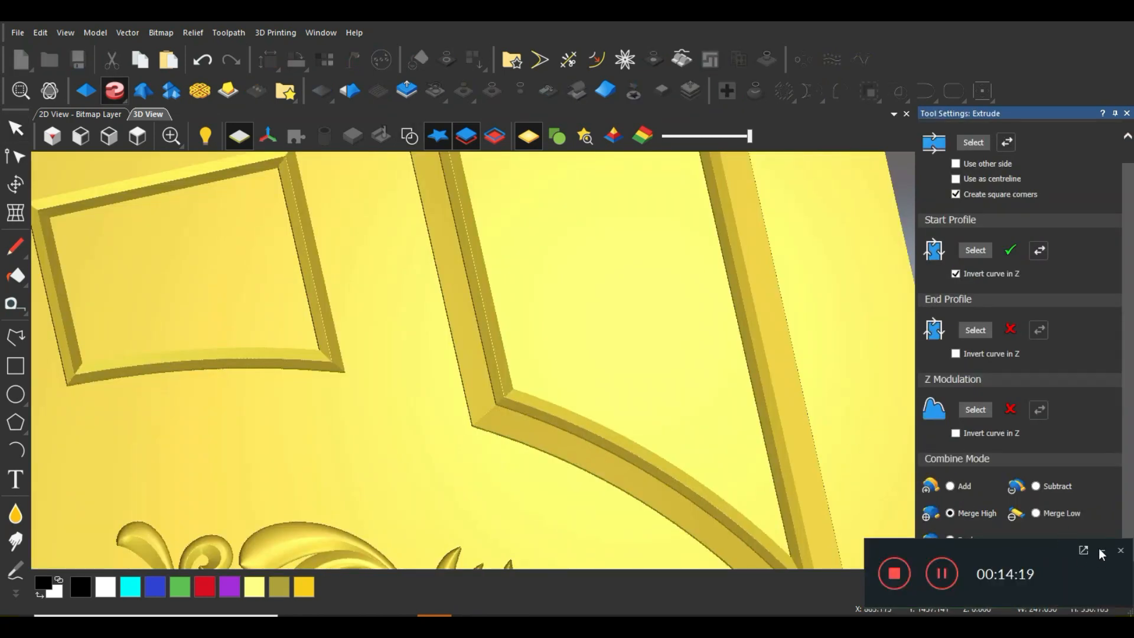
Apply the square-cornered, Z-inverted profile extrusion around the upper tall panel in Merge High mode
left_click(1101, 550)
left_click(1037, 572)
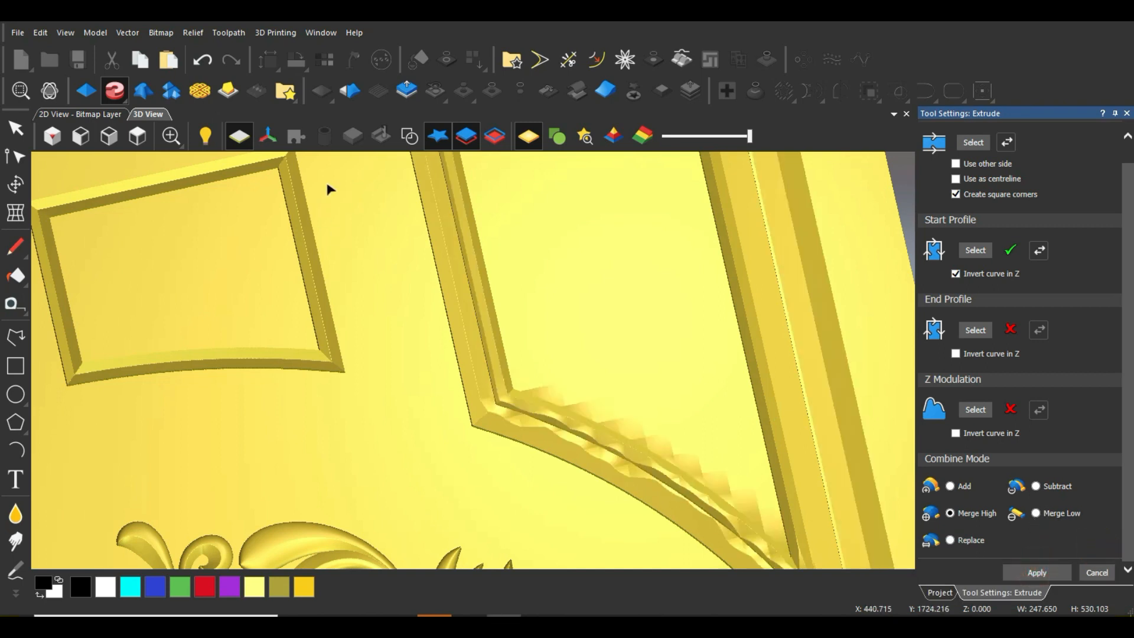
Extrude the same profile outward around the upper small panel's raised border, reversing the rail direction and using Merge High
left_click(409, 136)
scroll(330, 348, "up", 2)
left_click(354, 362)
left_click(978, 143)
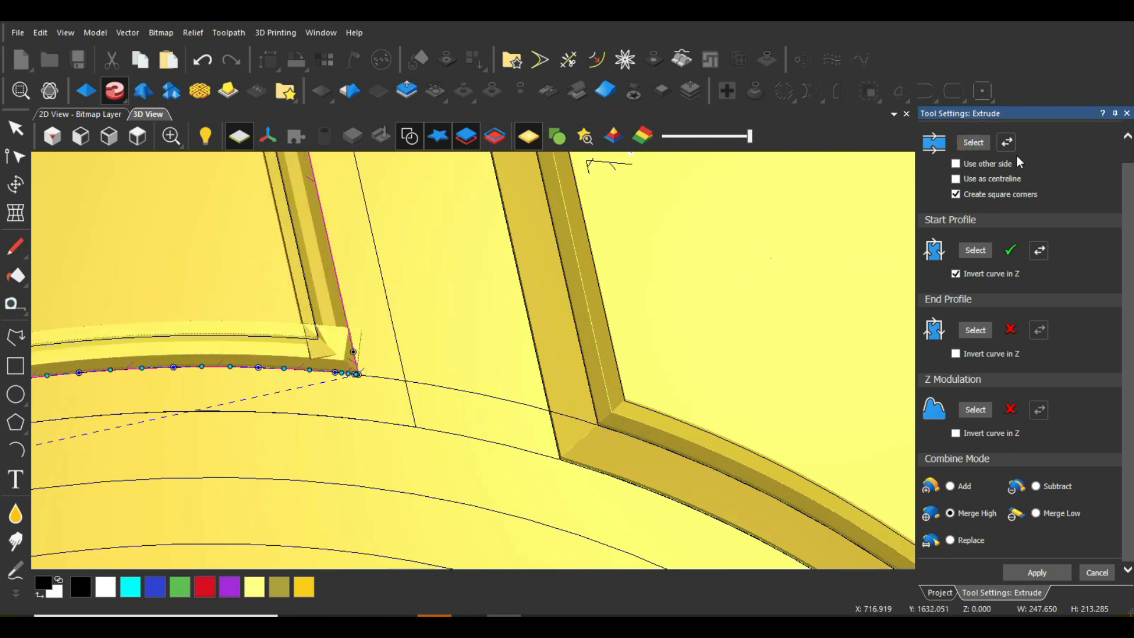
left_click(1007, 142)
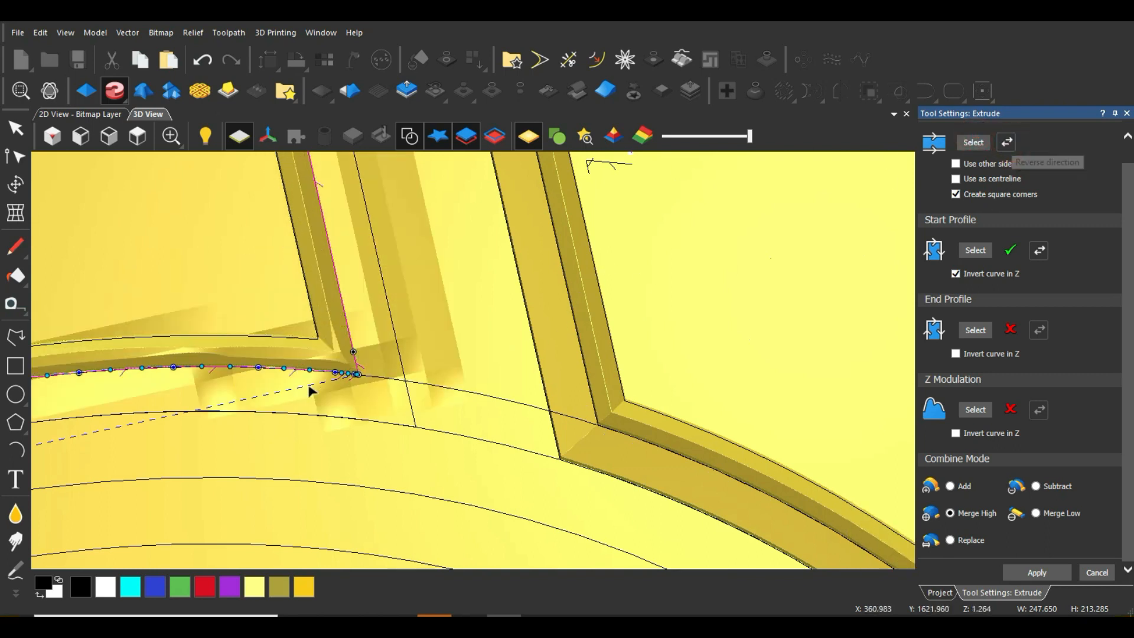
scroll(366, 393, "up", 5)
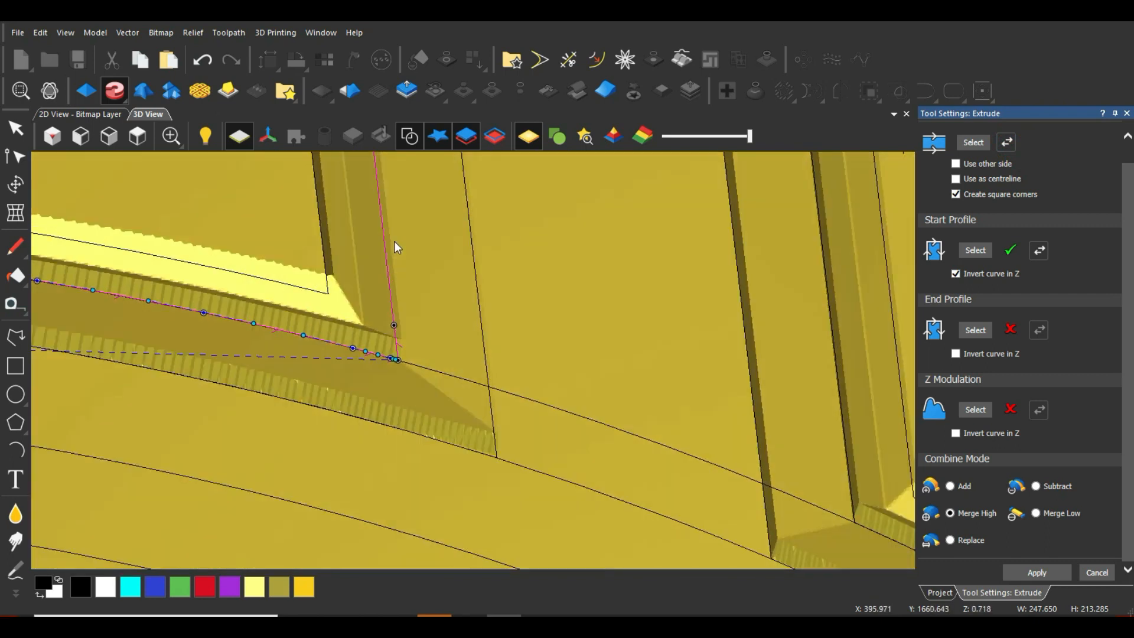
scroll(393, 272, "up", 3)
left_click(409, 137)
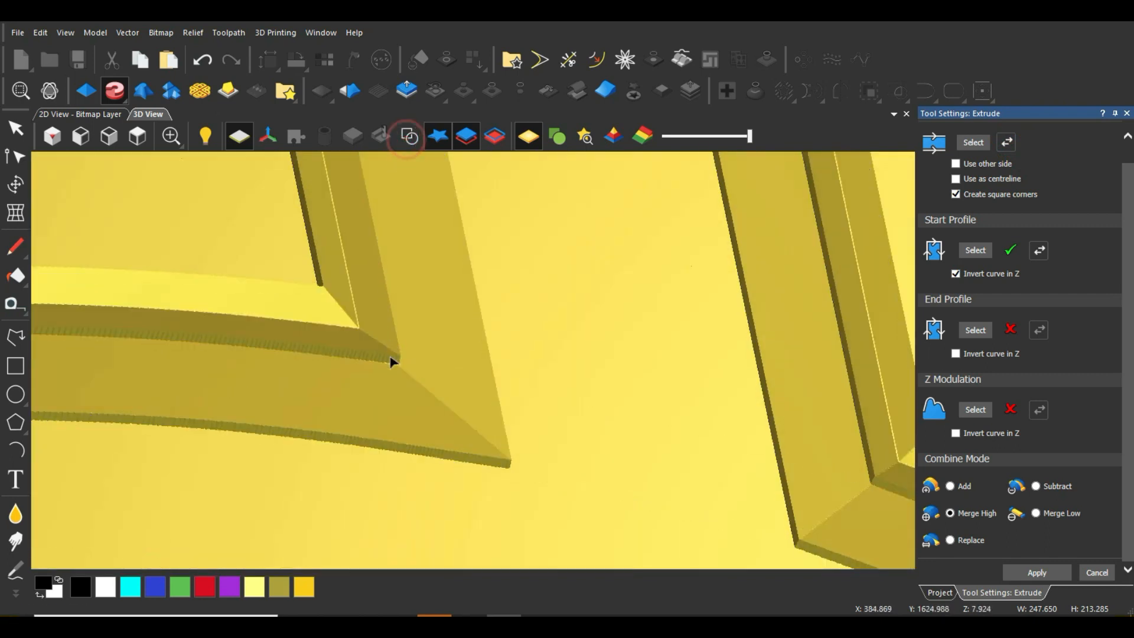
scroll(392, 361, "down", 8)
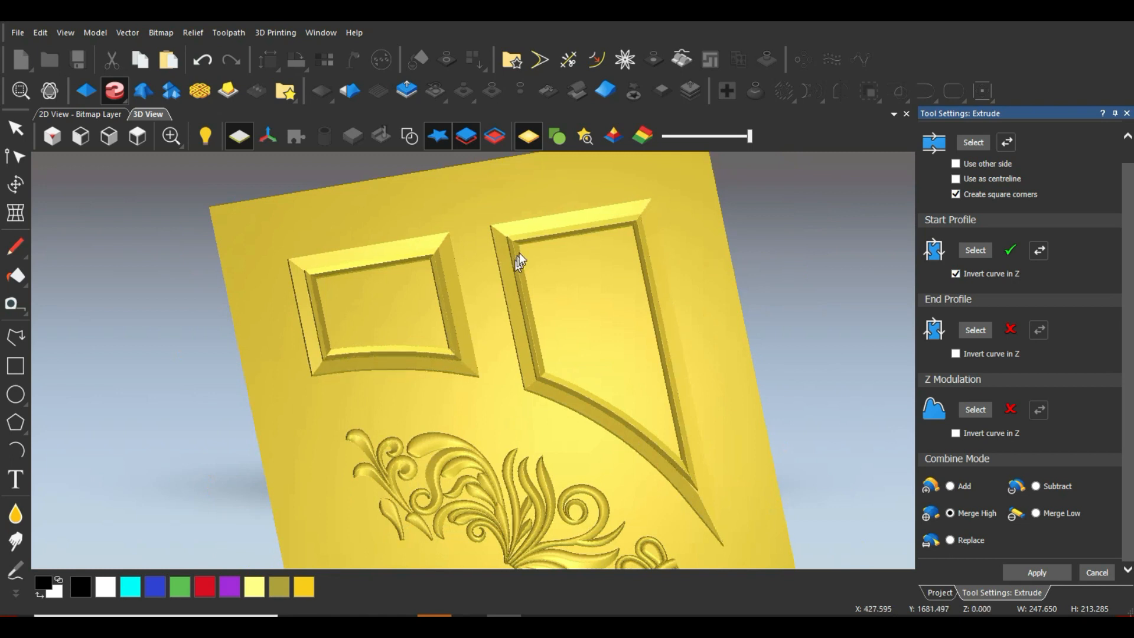
scroll(519, 269, "up", 5)
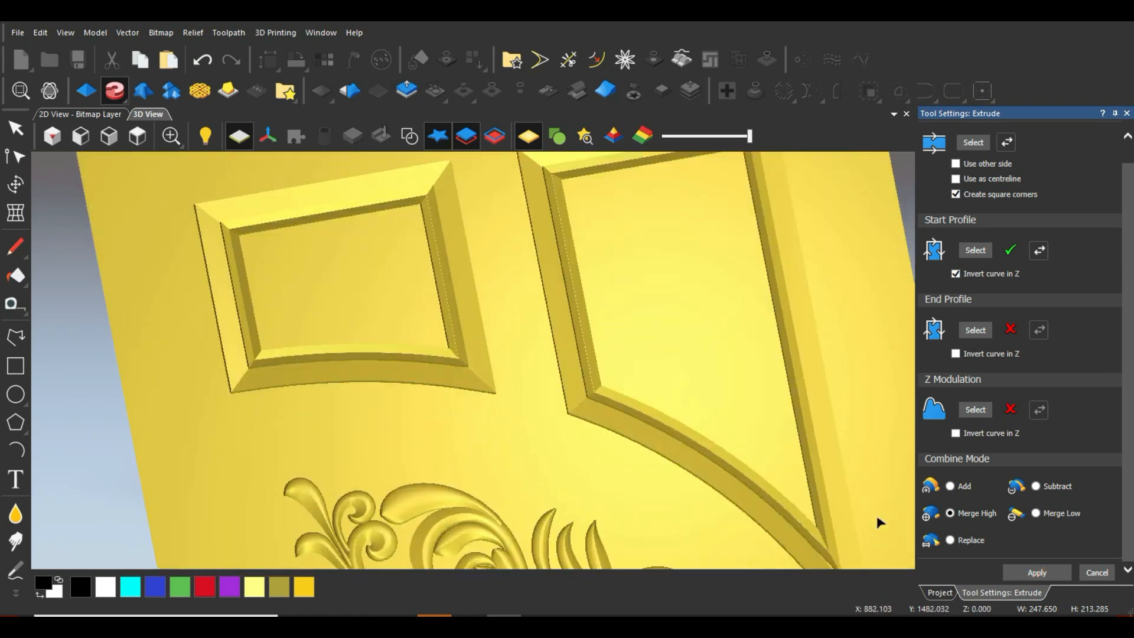
scroll(395, 394, "down", 10)
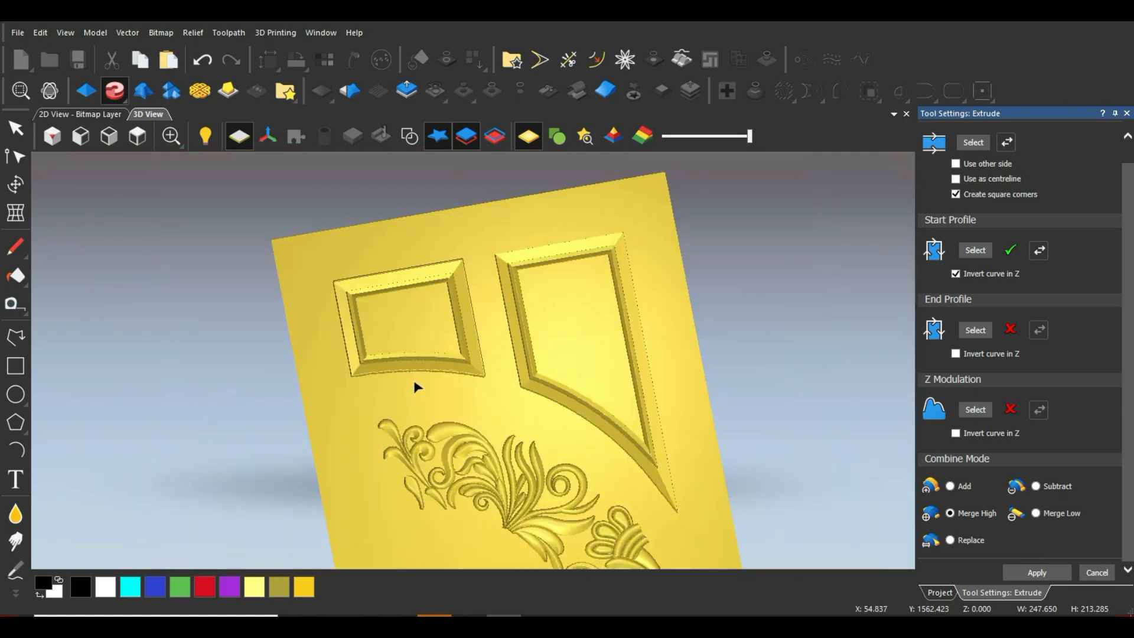
Extrude the same Z-inverted profile outward around the lower small panel's border with square corners in Merge High mode
scroll(488, 420, "up", 8)
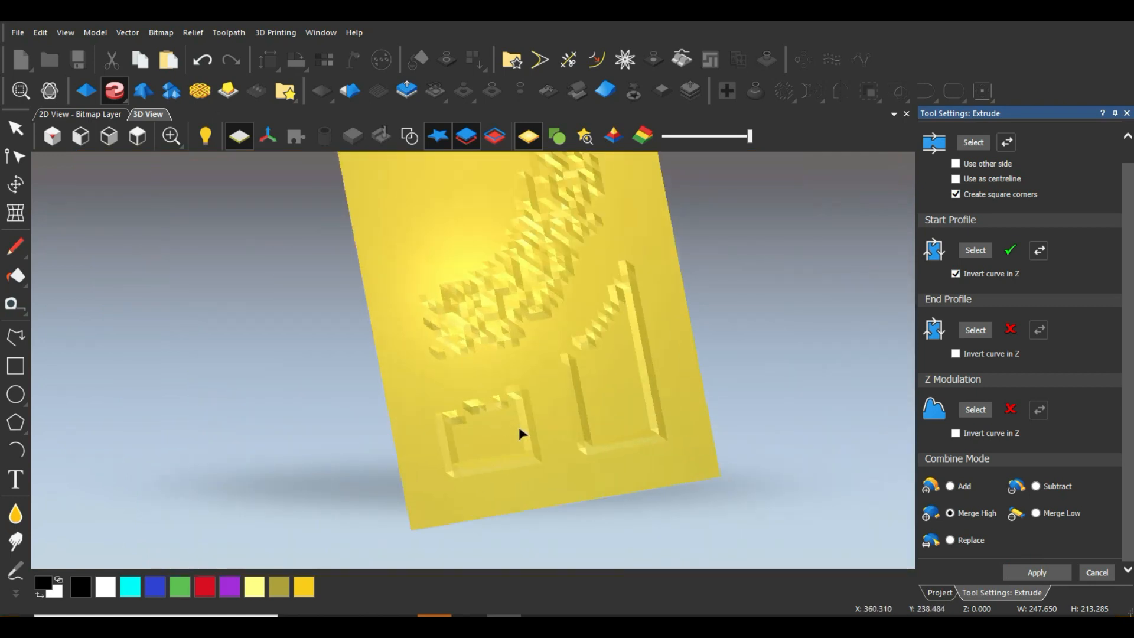
left_click(409, 137)
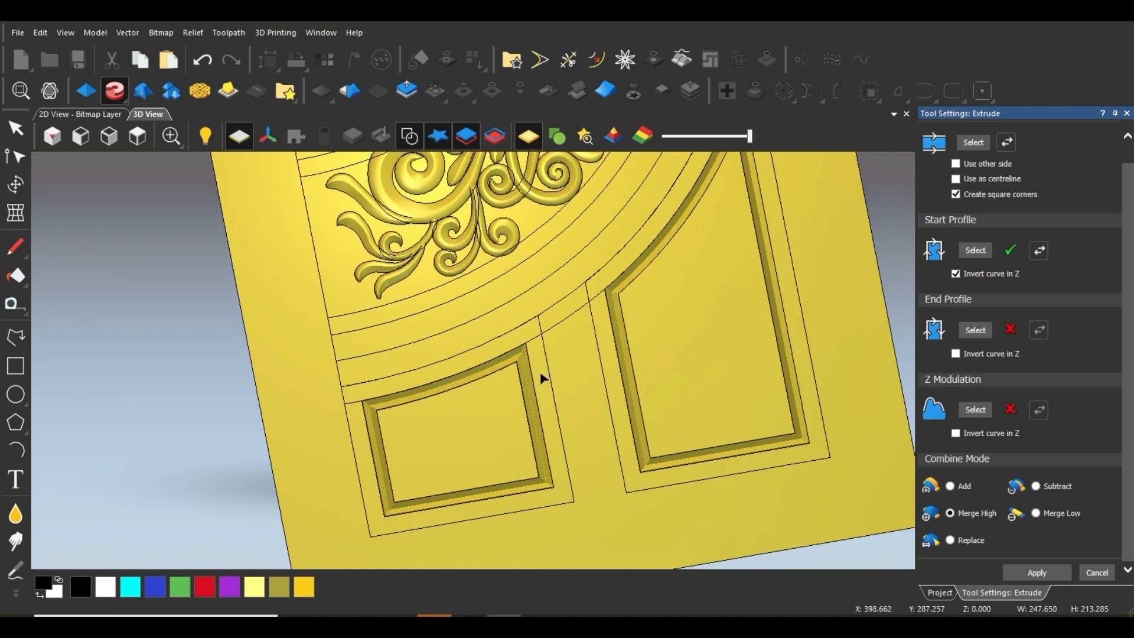
scroll(520, 355, "up", 5)
left_click(512, 337)
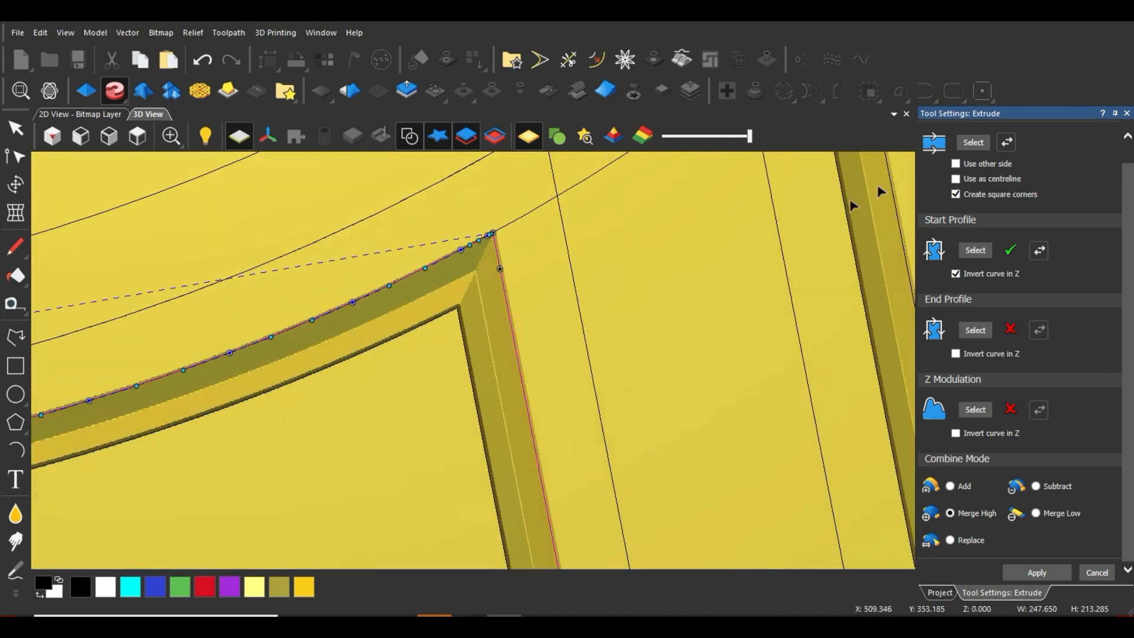
left_click(972, 143)
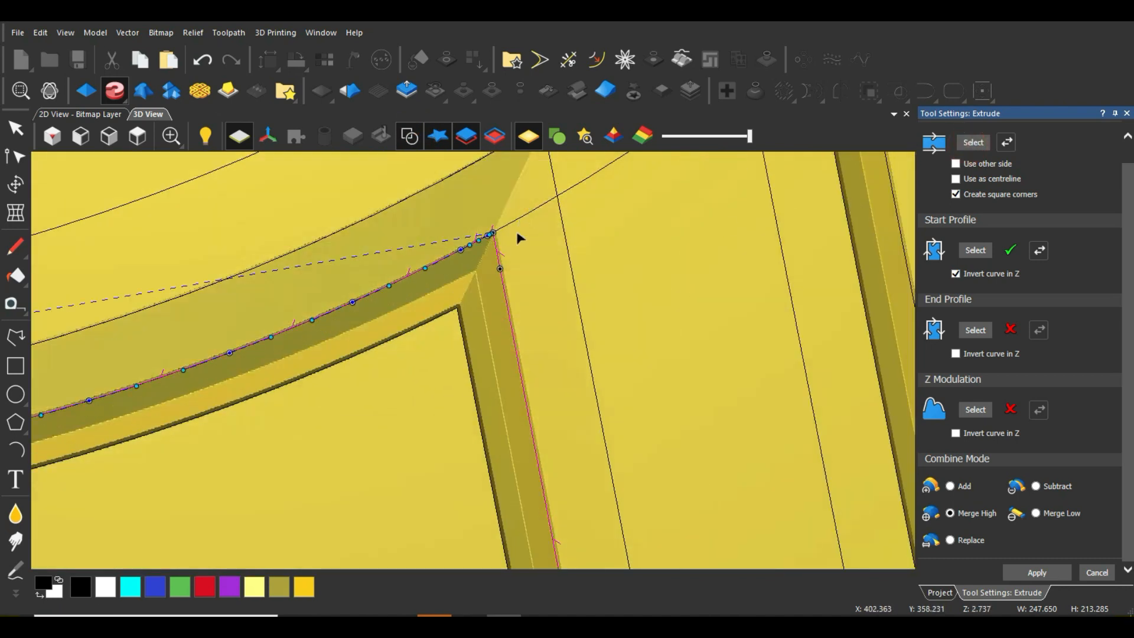
scroll(485, 277, "down", 2)
scroll(485, 278, "up", 2)
left_click_drag(484, 276, 460, 334)
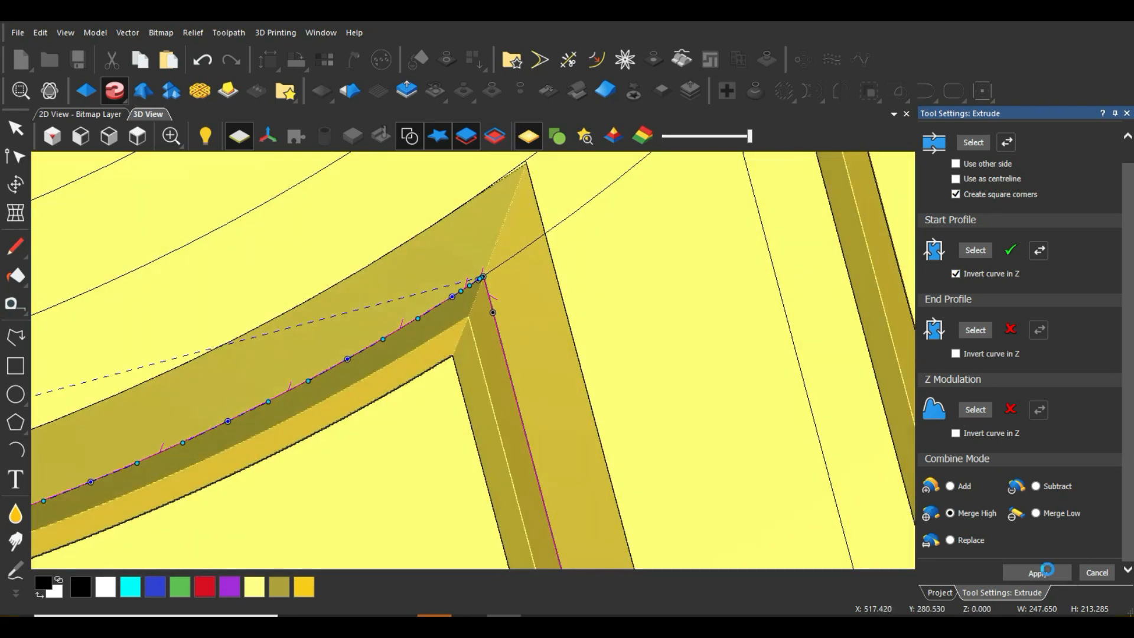
scroll(615, 372, "down", 4)
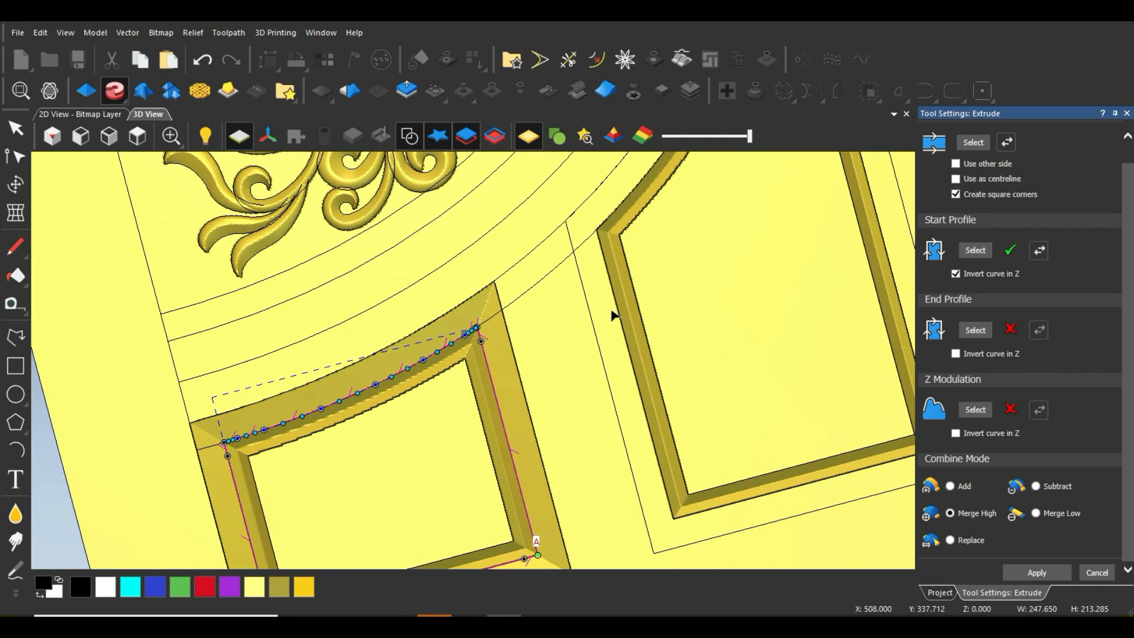
scroll(597, 319, "up", 3)
left_click(579, 328)
scroll(994, 186, "up", 1)
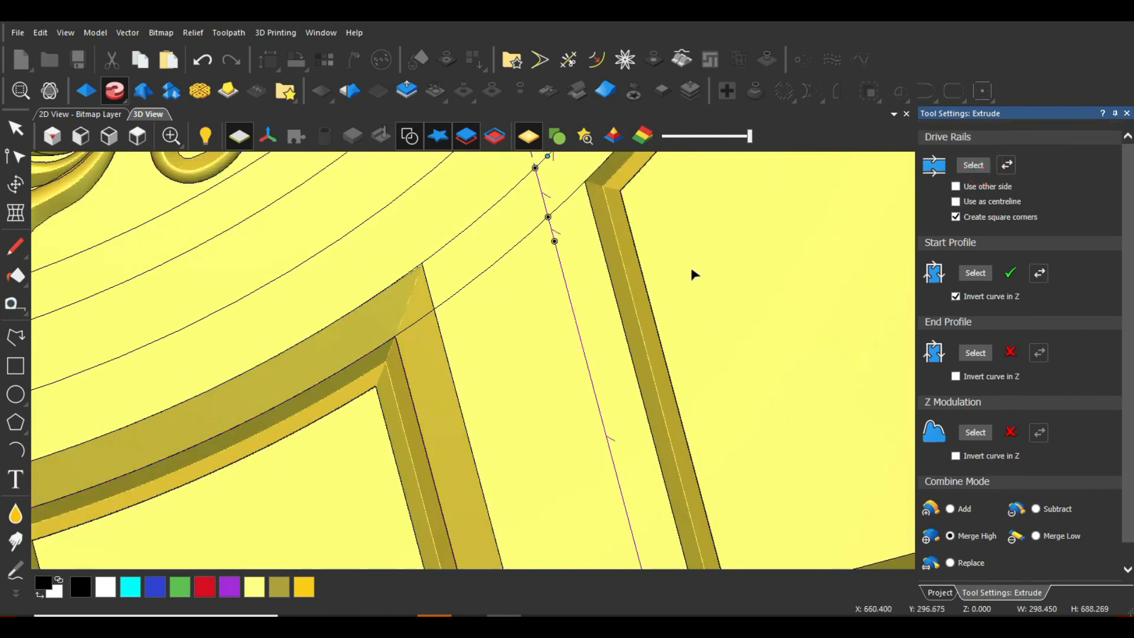
scroll(648, 229, "down", 1)
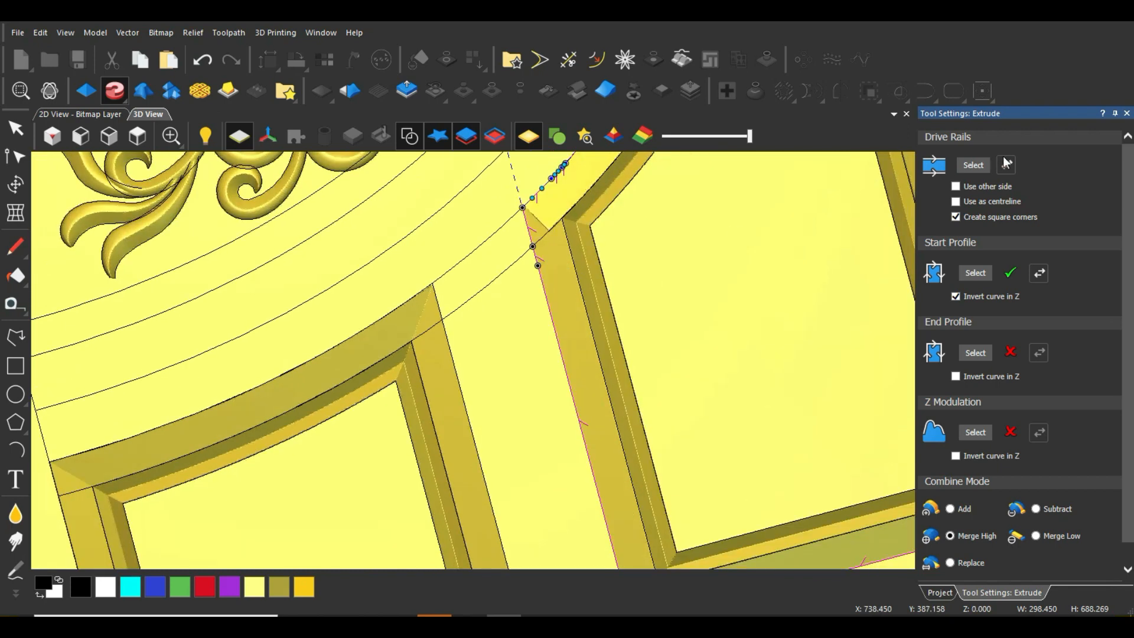
scroll(561, 227, "up", 1)
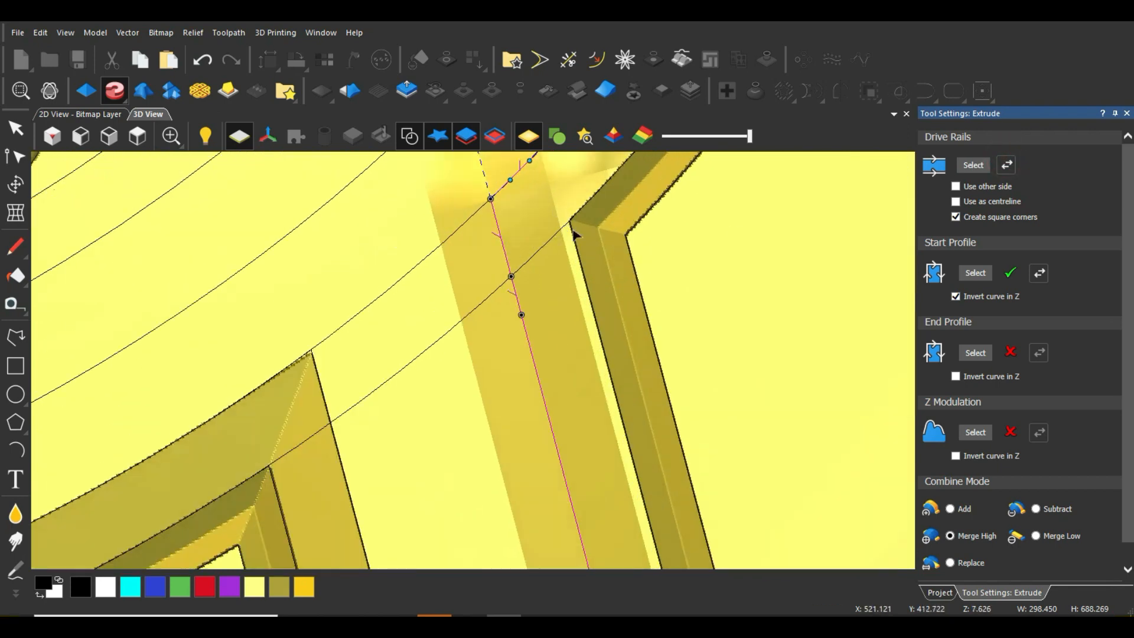
Use the outer edge of the lower tall panel's raised border as drive rail, reversing its direction so the profile extrudes outward
left_click(571, 229)
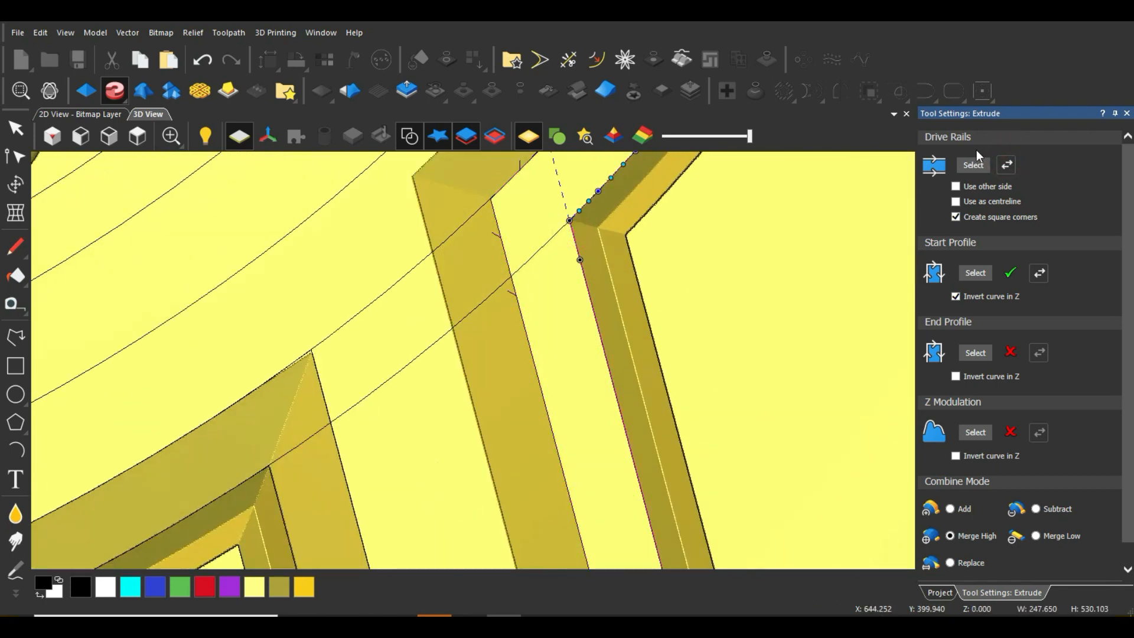
scroll(565, 261, "down", 3)
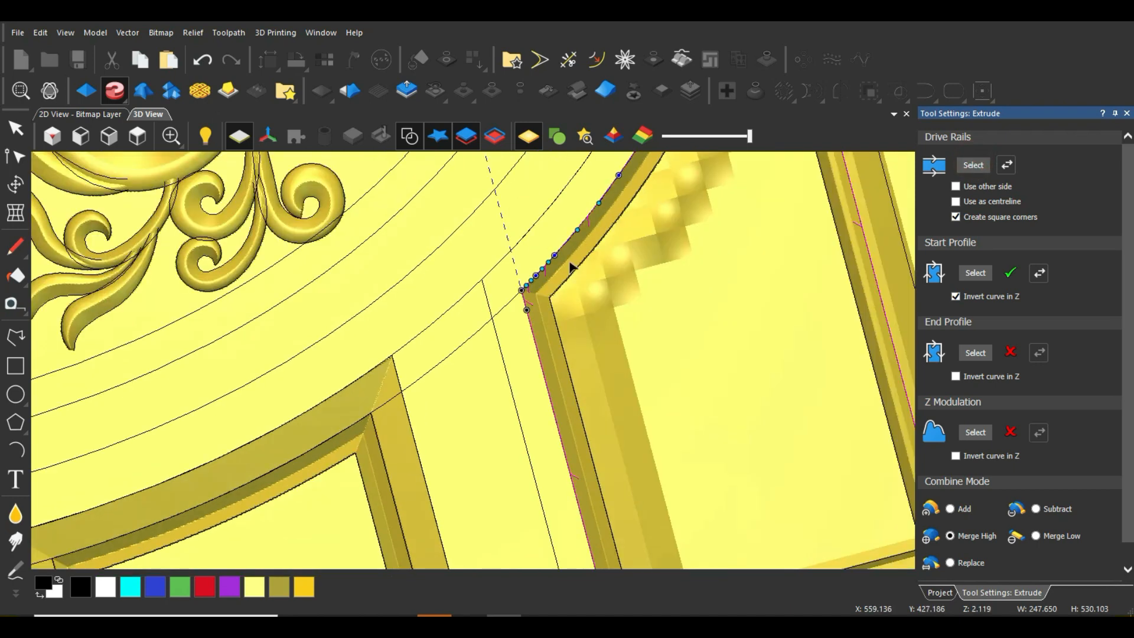
scroll(570, 263, "up", 3)
left_click(1007, 165)
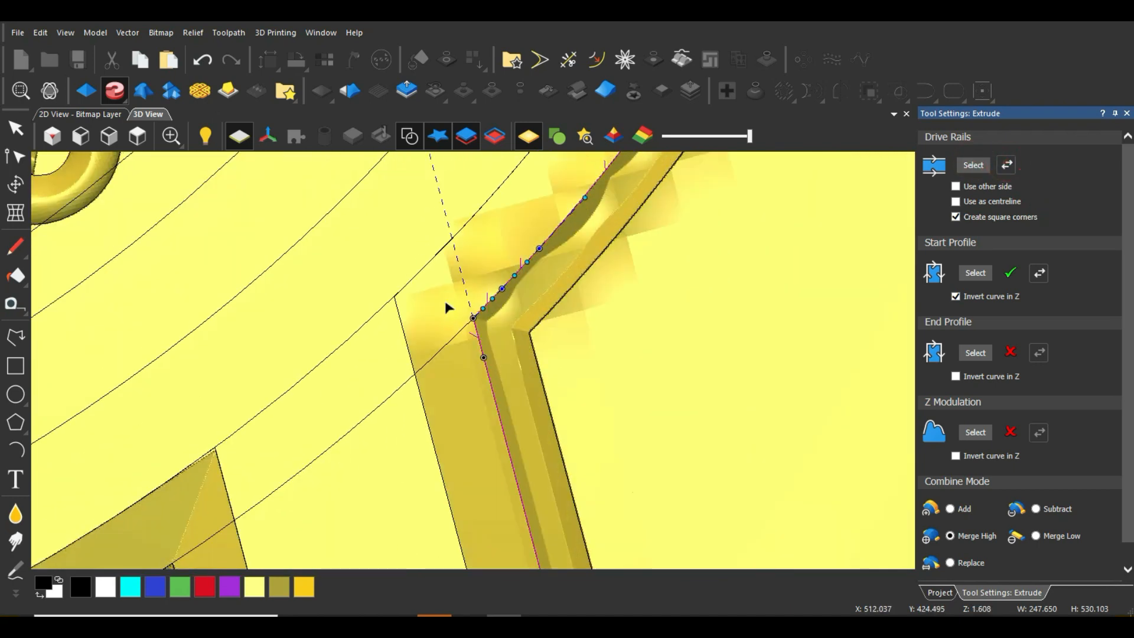
left_click_drag(476, 329, 506, 310)
scroll(504, 304, "down", 3)
left_click(420, 137)
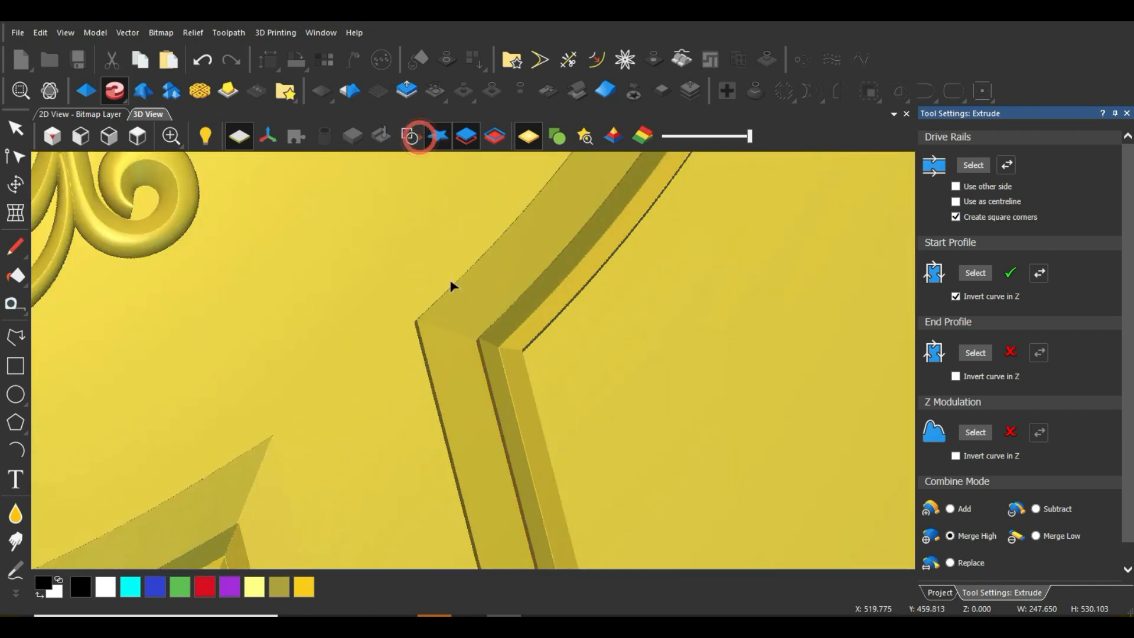
Apply the lower tall panel's outer frame extrusion in Merge High mode and finish extruding
scroll(454, 316, "down", 4)
scroll(488, 337, "down", 5)
scroll(489, 337, "up", 1)
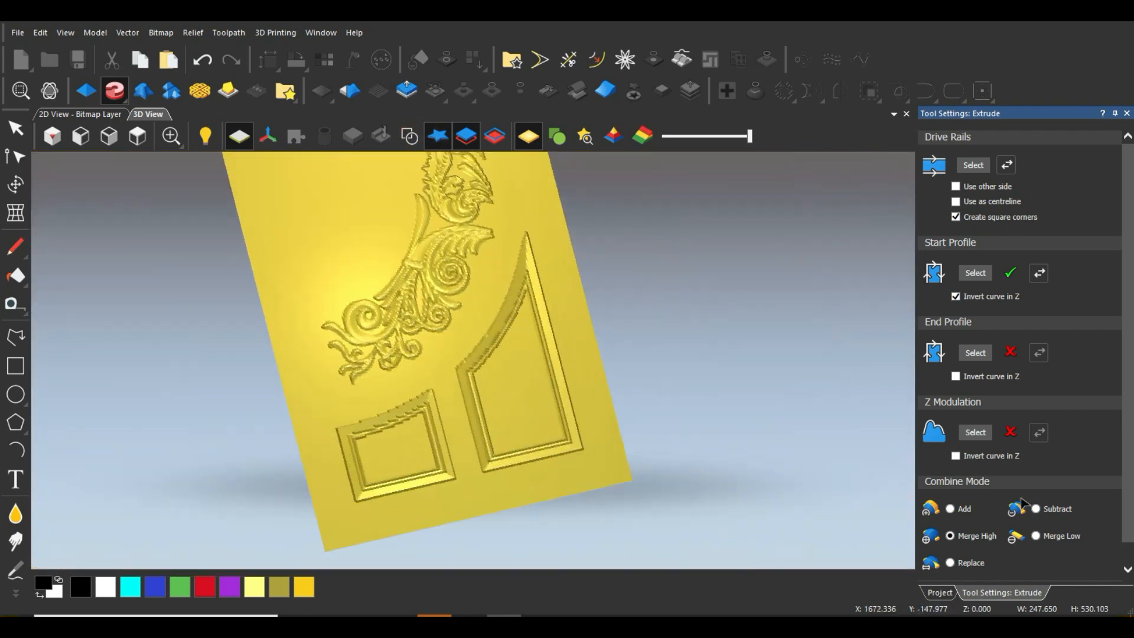
scroll(1116, 537, "down", 1)
left_click(1062, 573)
left_click(1094, 574)
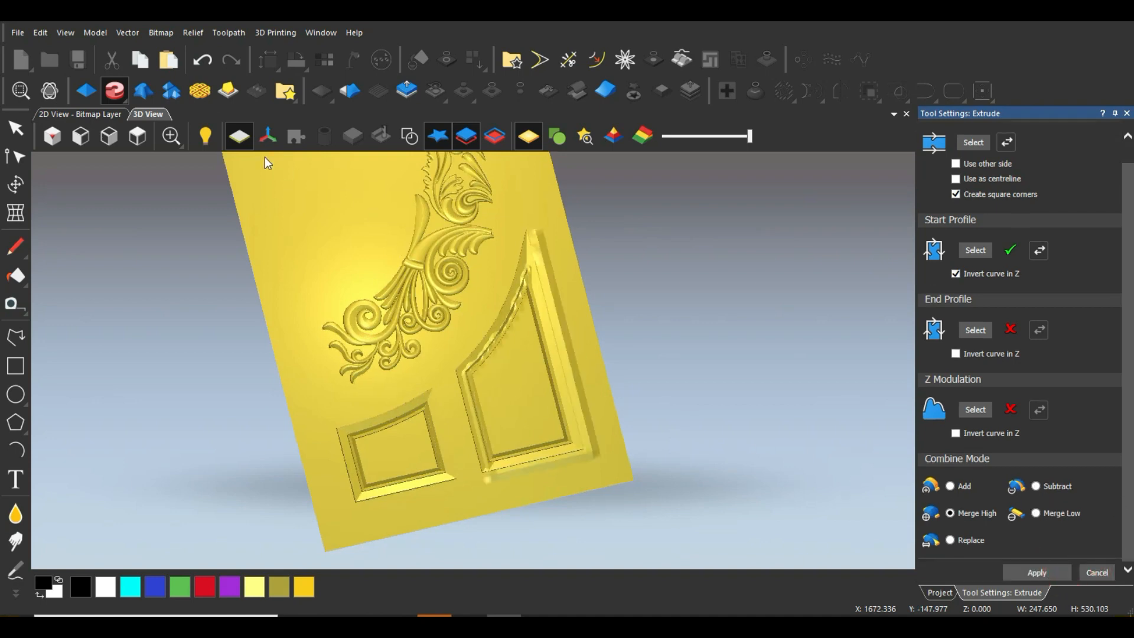
Add a new layer to the Front Relief with its combine mode set to Merge High
left_click(145, 135)
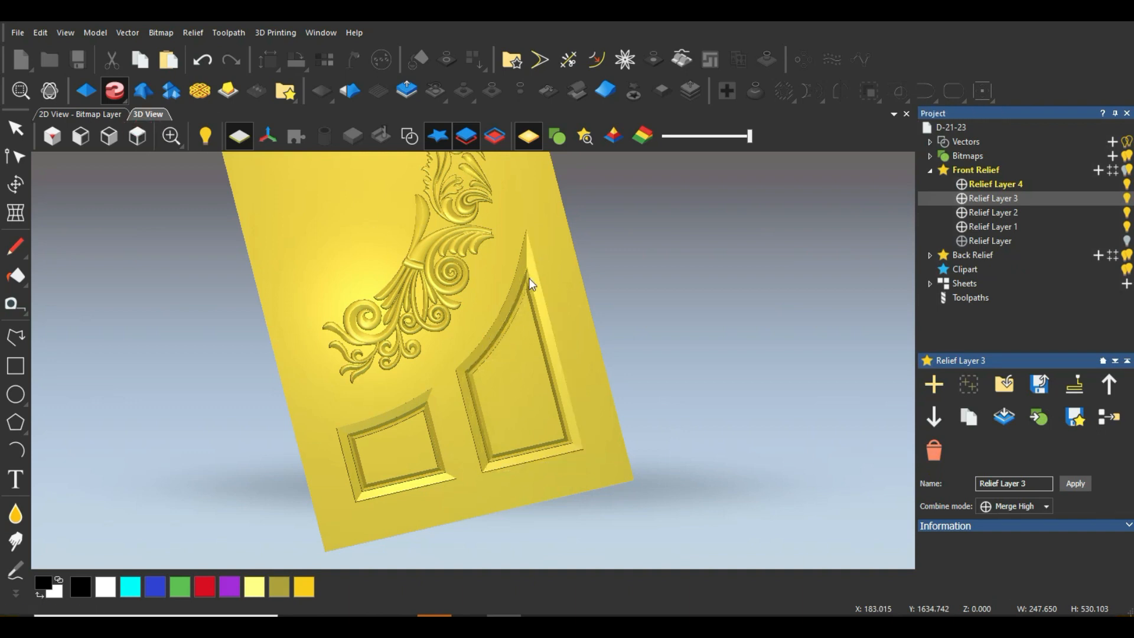
scroll(523, 330, "down", 1)
scroll(524, 330, "up", 2)
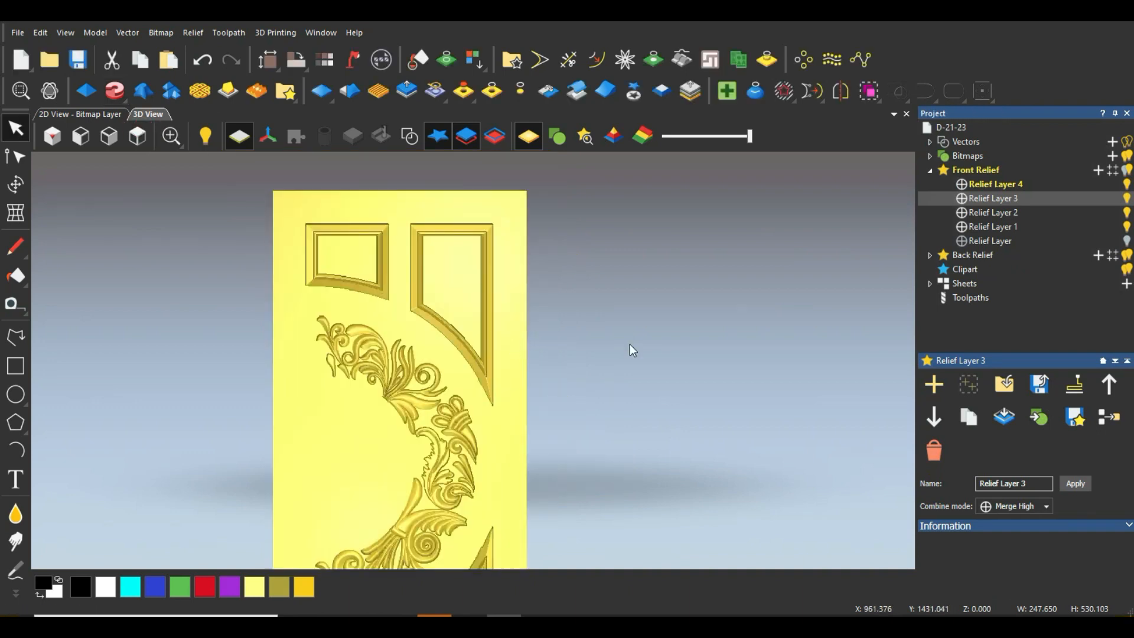
left_click(1098, 171)
left_click(1065, 185)
key("Return")
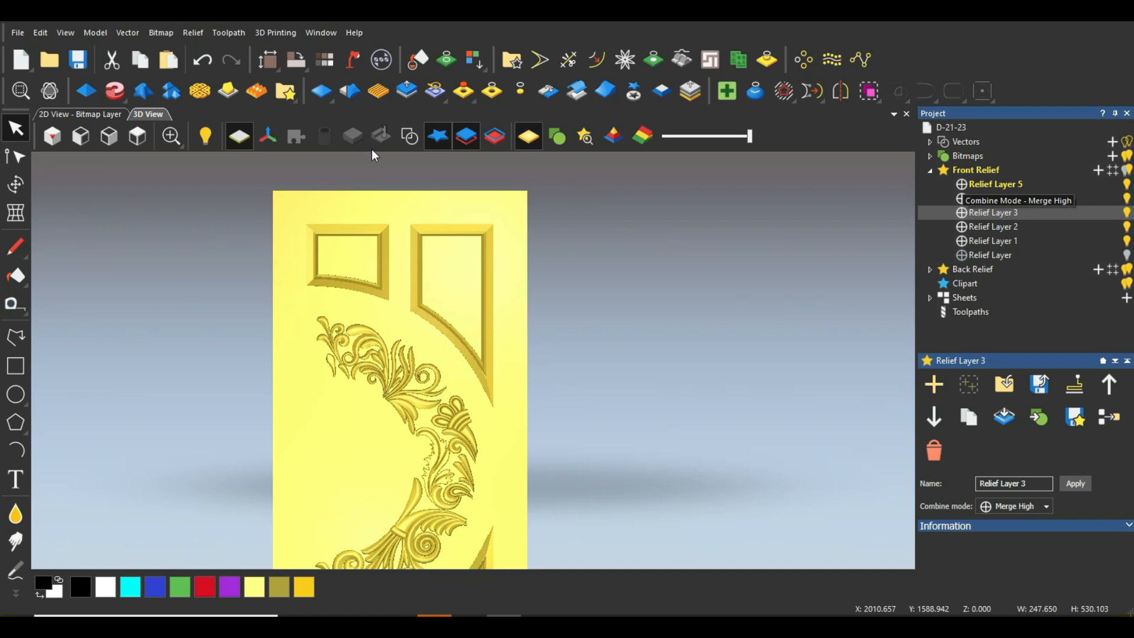
Start an extrusion along the large arc bordering the upper panel frames, using the small sloped vector as start profile
left_click(410, 136)
scroll(318, 296, "up", 3)
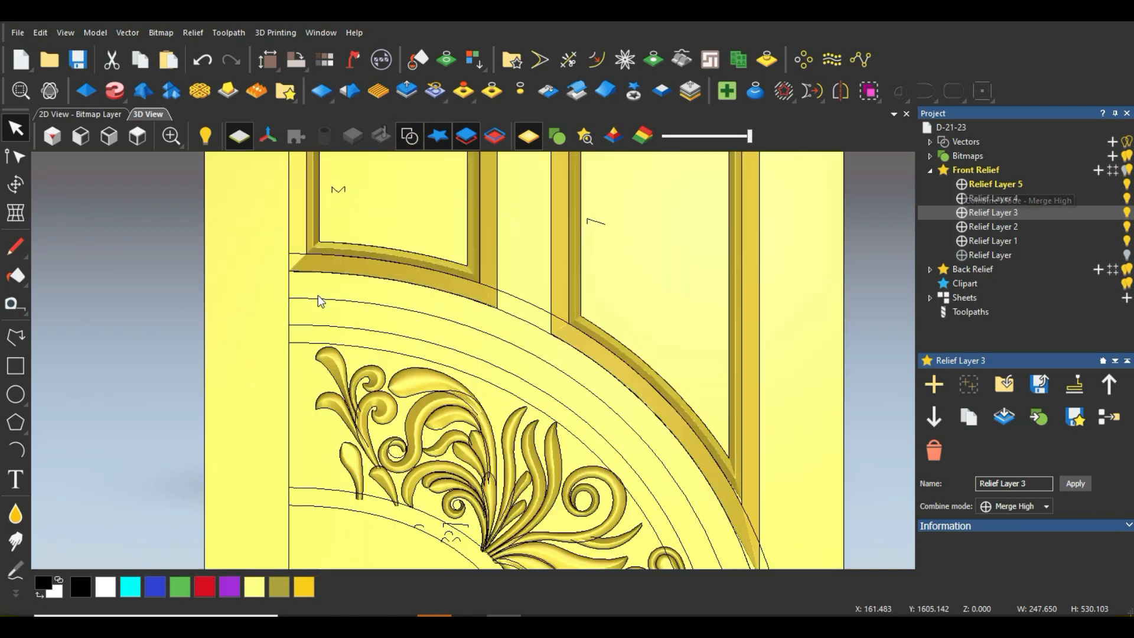
scroll(318, 296, "up", 2)
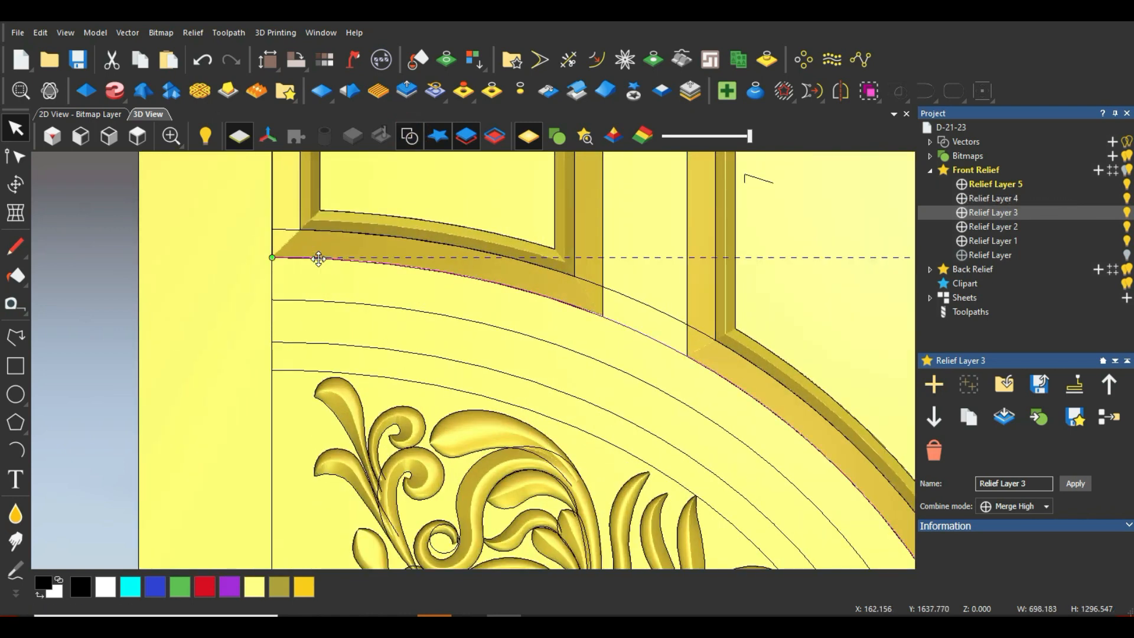
left_click(115, 91)
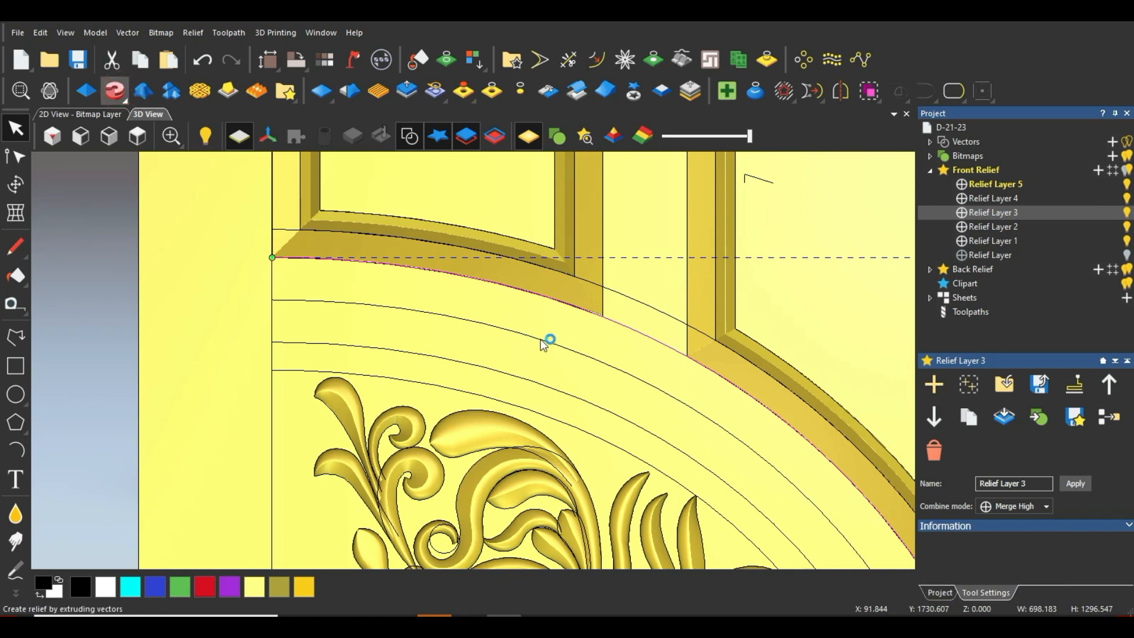
left_click(766, 181)
left_click(977, 273)
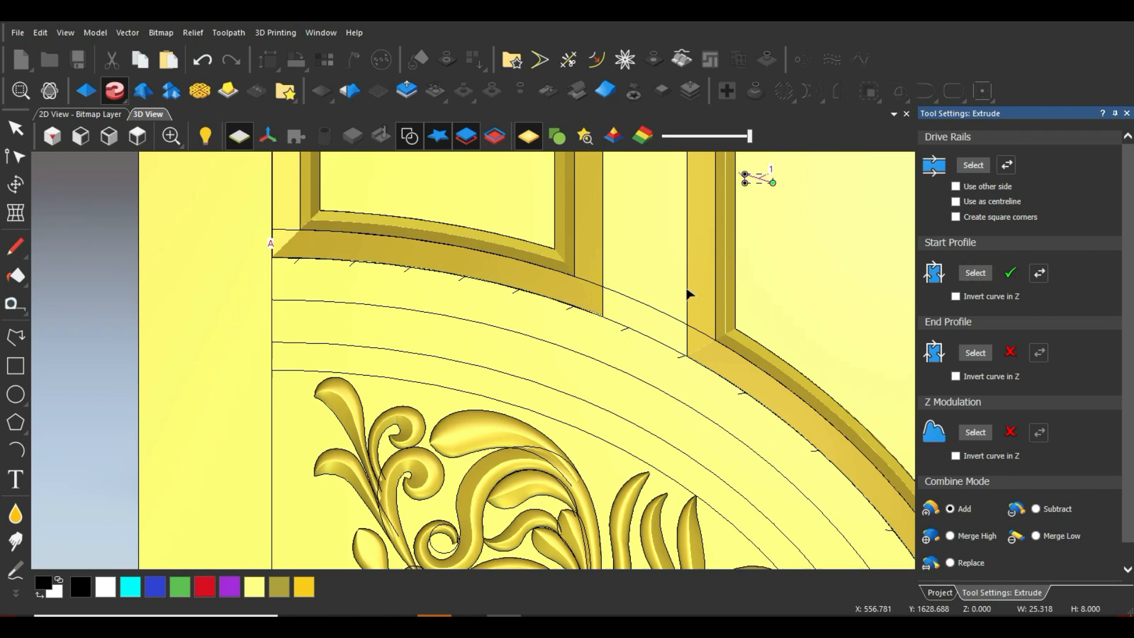
Reverse the start profile and the drive rail direction so the large arc extrusion builds toward the upper panel frames
scroll(629, 319, "up", 2)
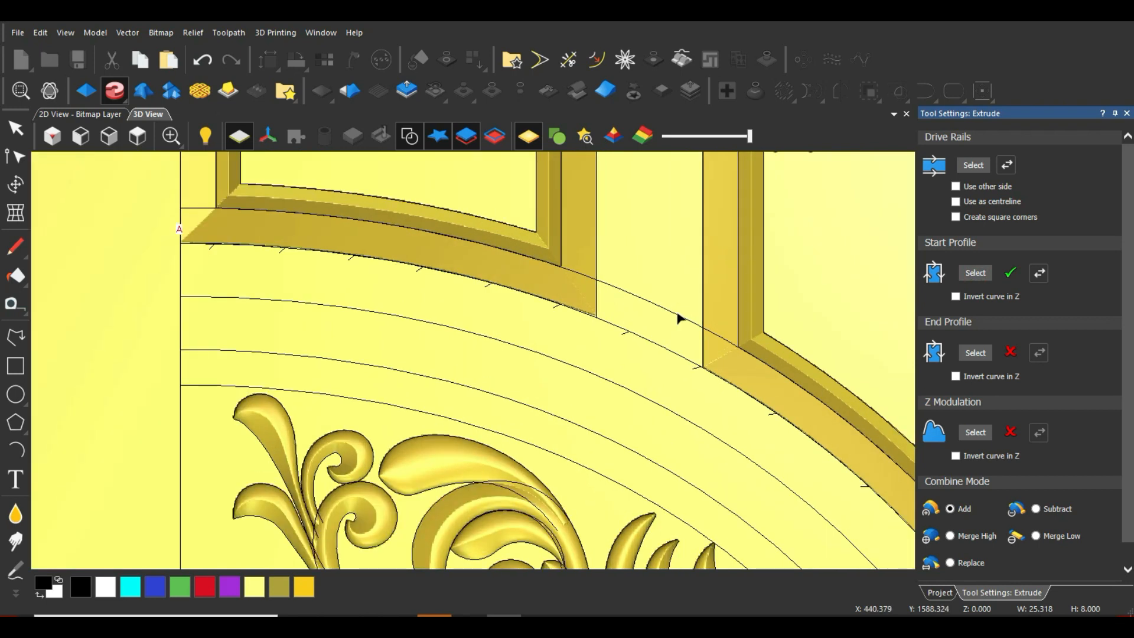
left_click(1038, 275)
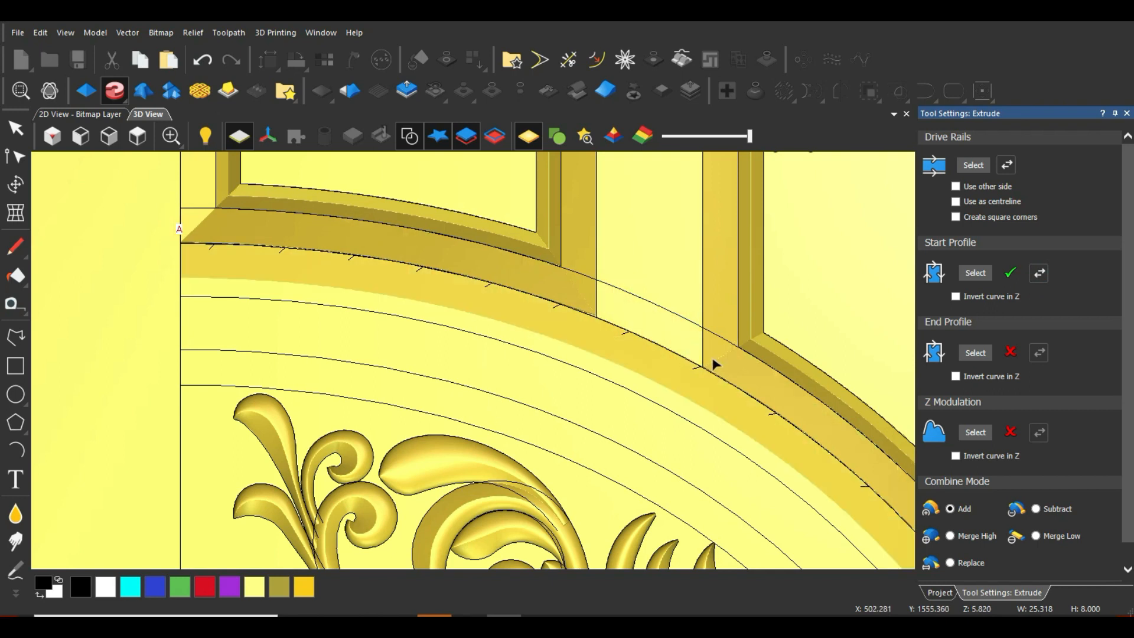
scroll(591, 316, "up", 2)
scroll(553, 308, "up", 1)
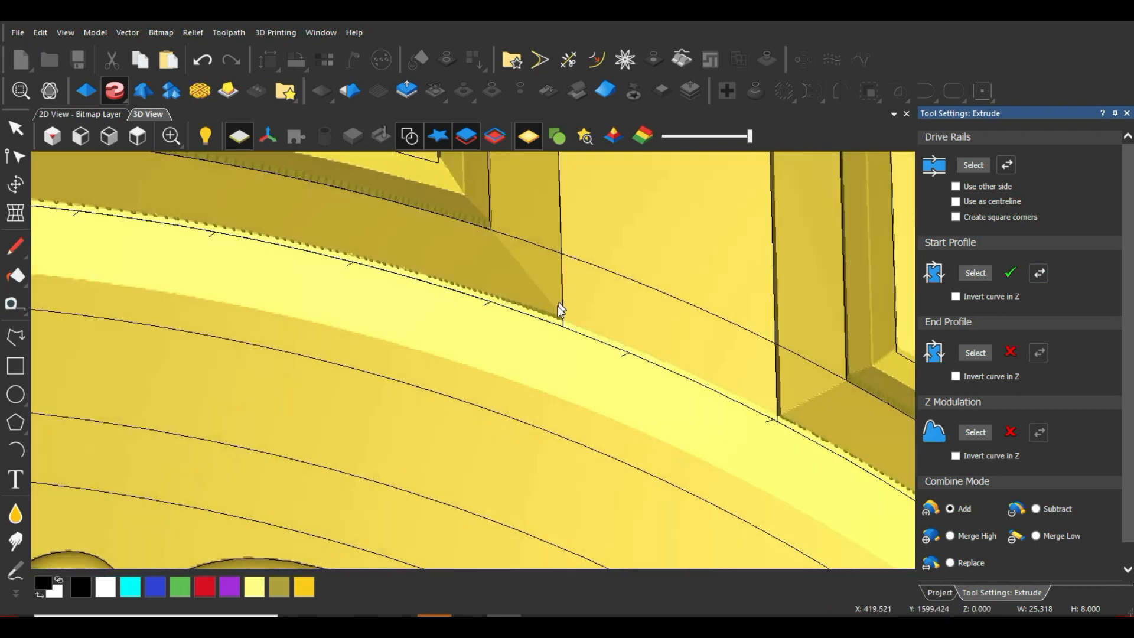
left_click(1008, 165)
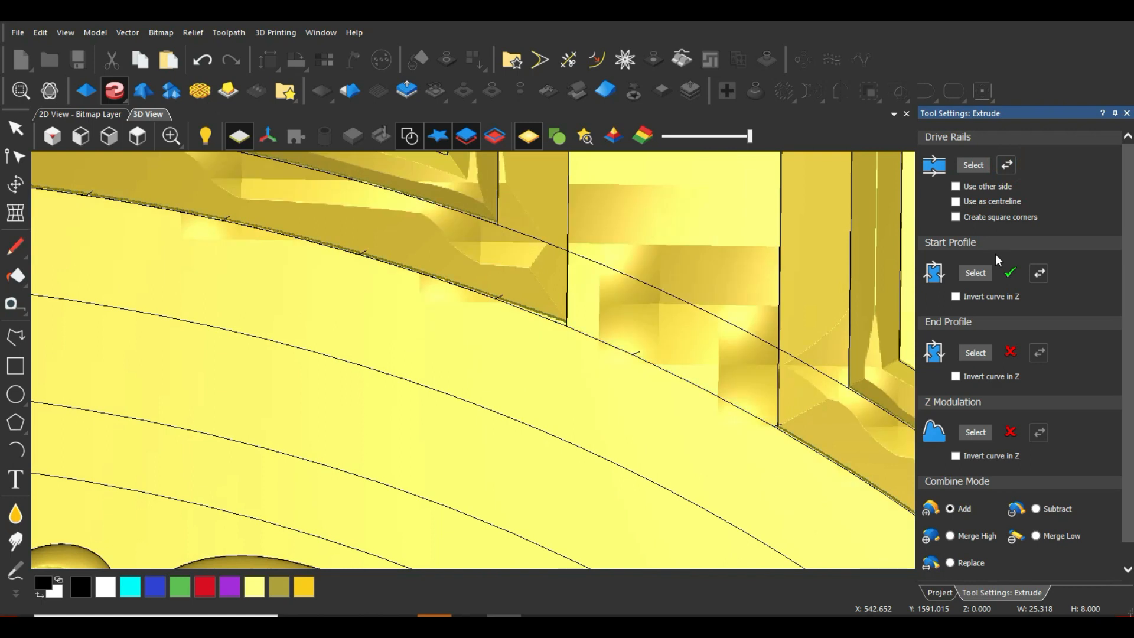
scroll(666, 324, "down", 2)
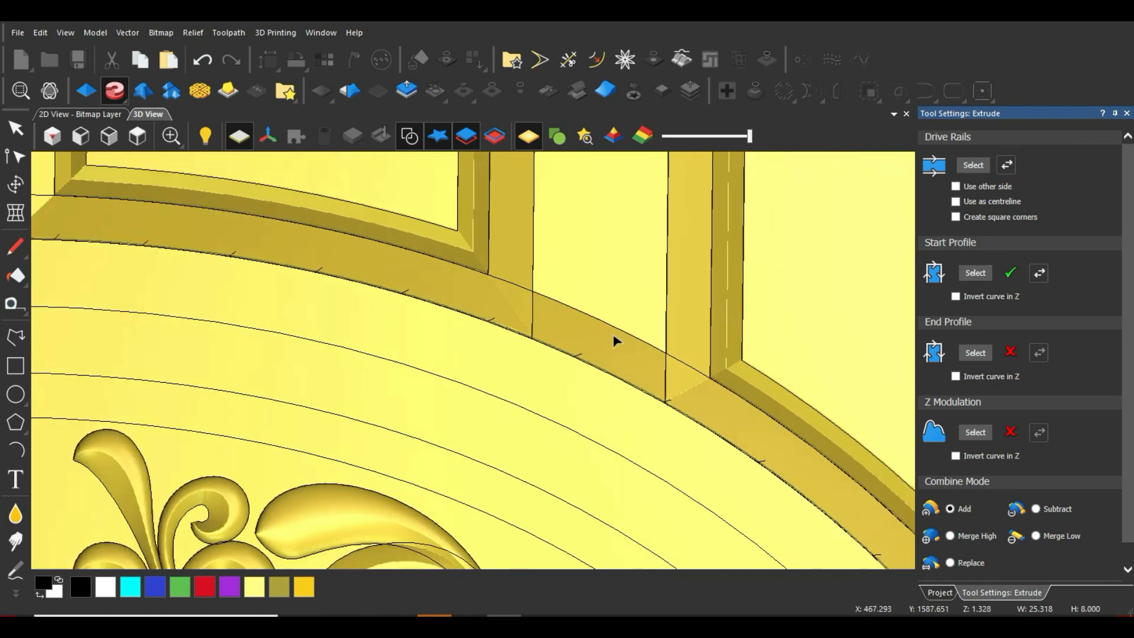
Hide the vectors and examine where the large arc moulding meets the two upper panel frames
scroll(615, 337, "up", 3)
mouse_move(544, 407)
left_mouse_down()
mouse_move(381, 403)
mouse_move(364, 267)
mouse_move(417, 231)
mouse_move(478, 249)
left_mouse_up()
scroll(760, 480, "up", 3)
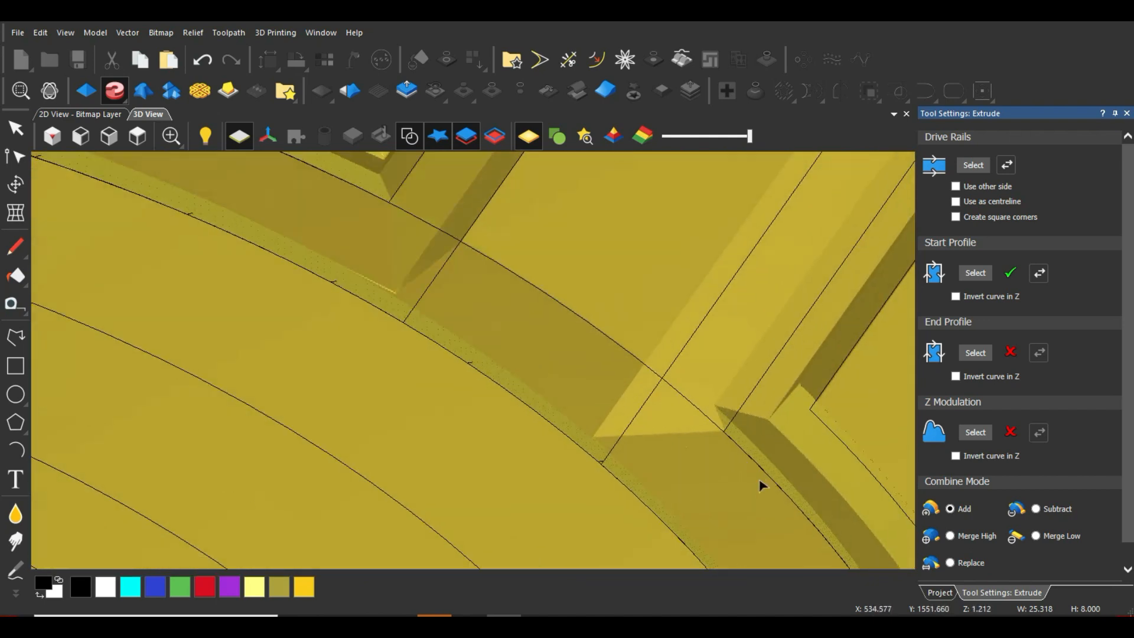
left_click_drag(736, 410, 476, 343)
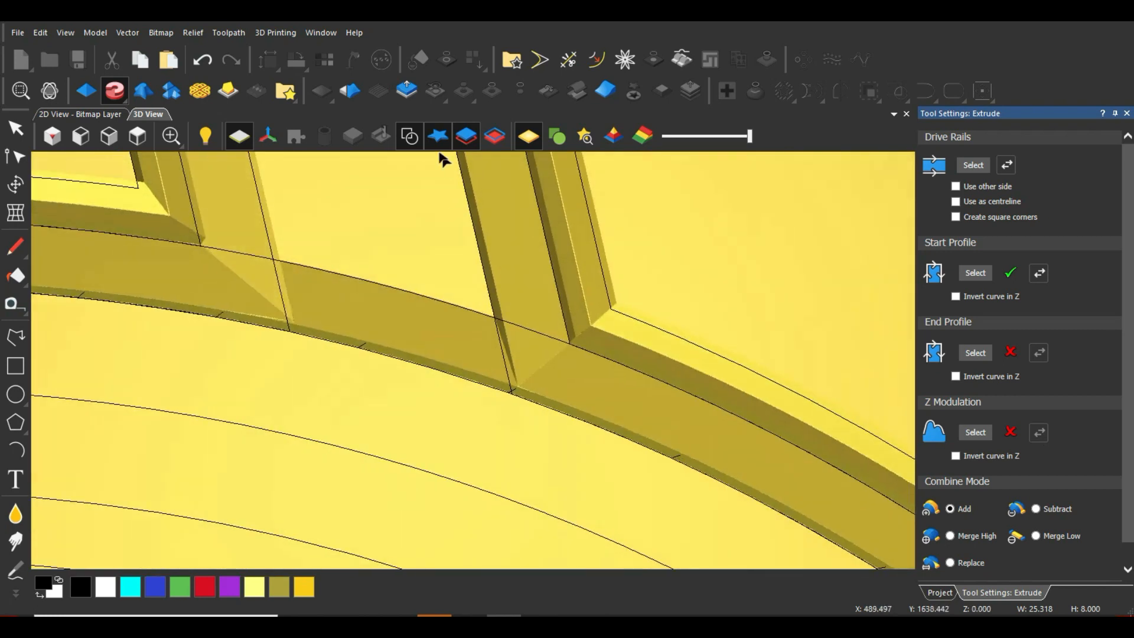
left_click(399, 133)
scroll(436, 230, "down", 6)
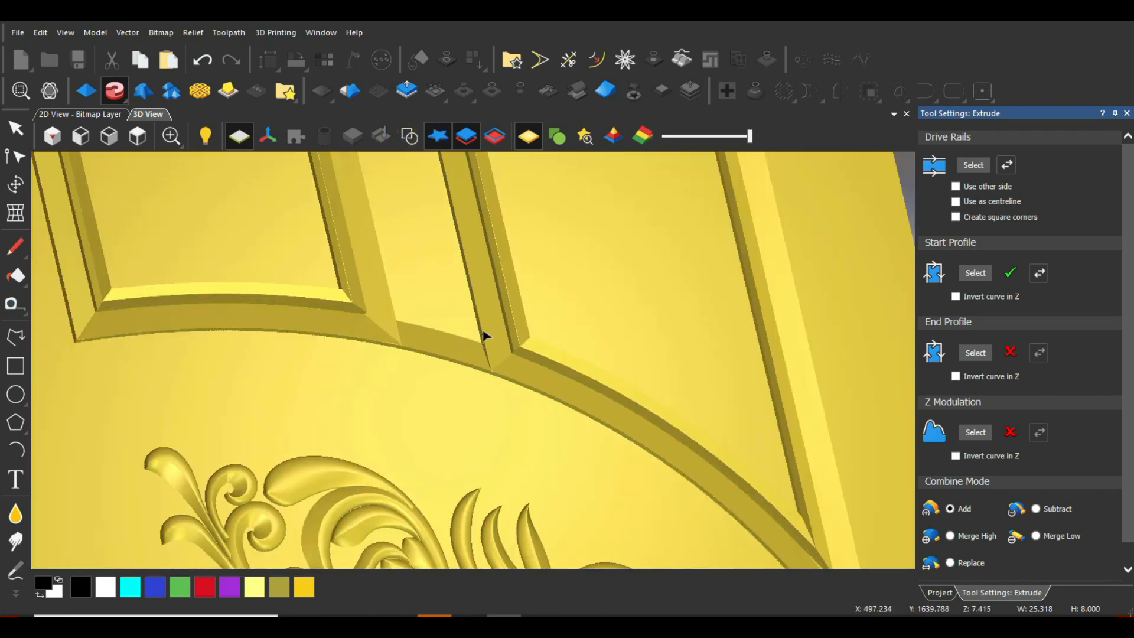
scroll(534, 401, "up", 5)
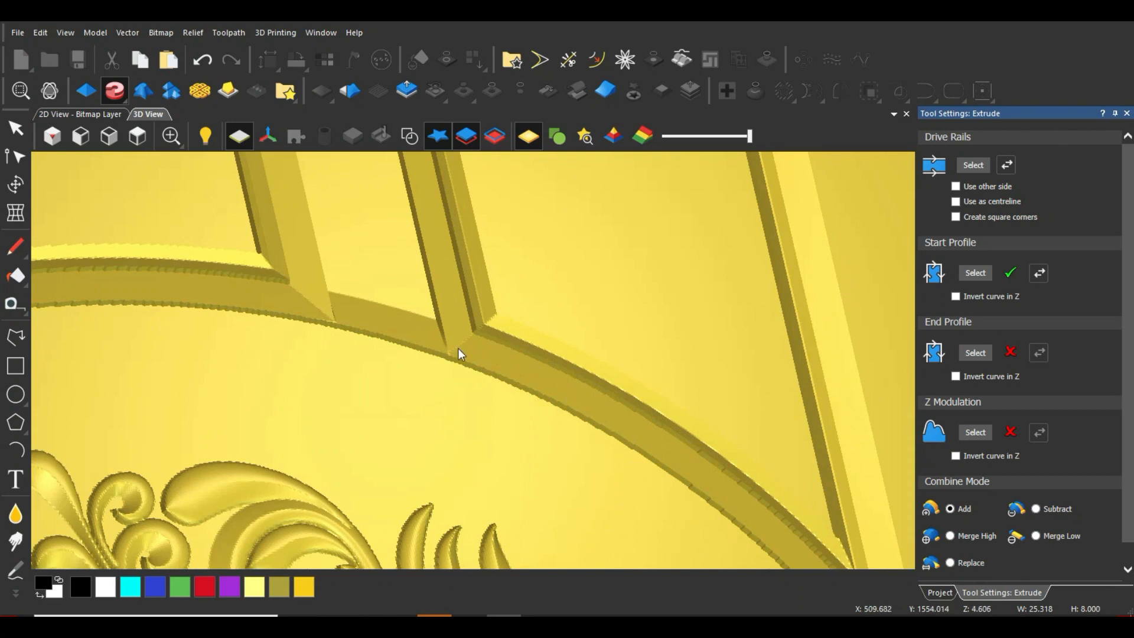
scroll(273, 291, "up", 3)
left_click_drag(357, 292, 405, 388)
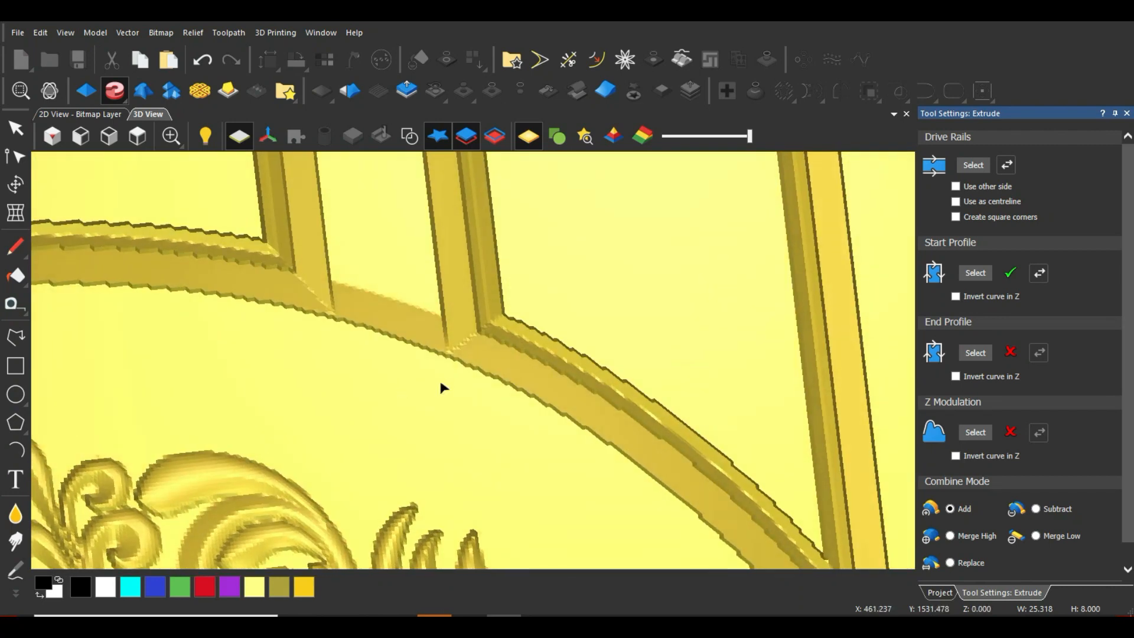
scroll(451, 371, "down", 2)
scroll(453, 377, "down", 2)
scroll(454, 377, "up", 2)
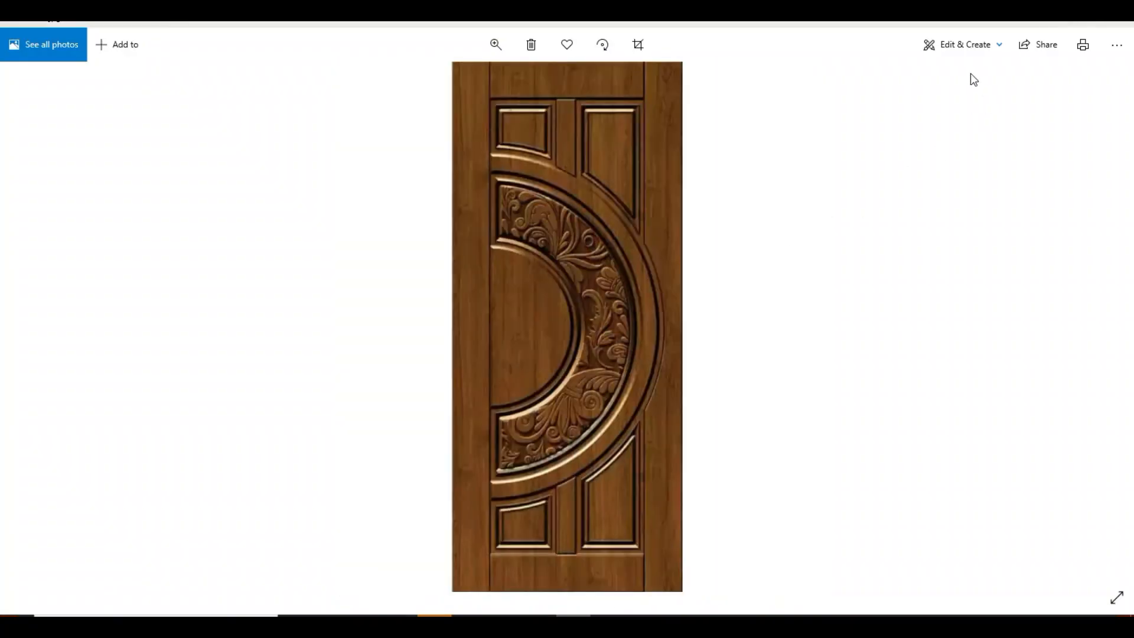
Return from the reference photo to the relief and inspect the arc moulding from the upper tall panel down to the lower panel frames
left_click(1059, 24)
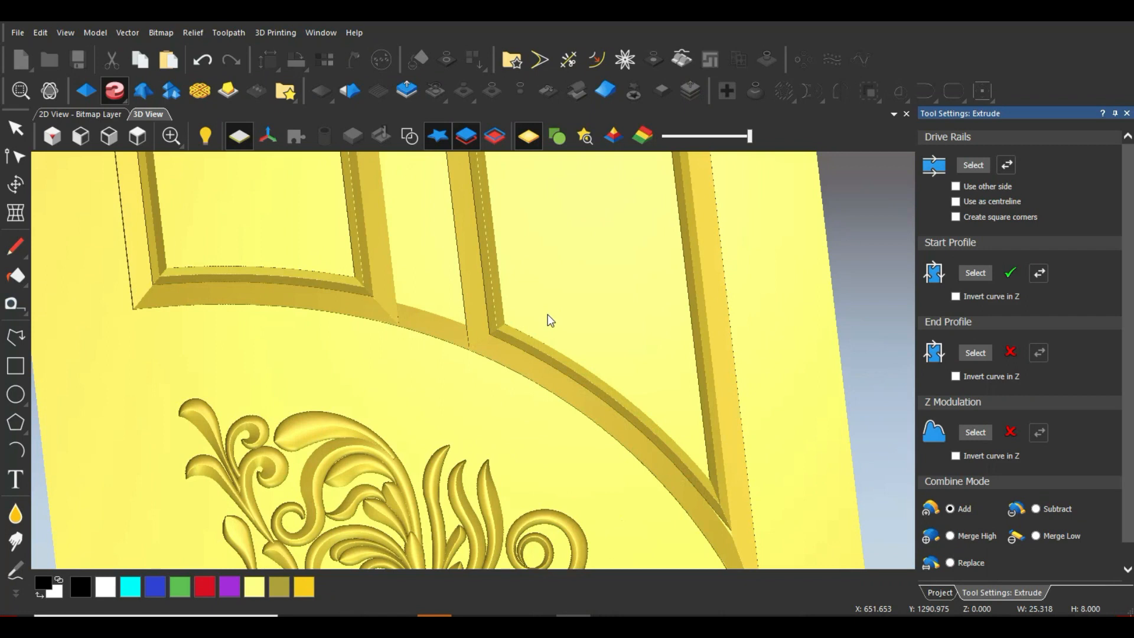
scroll(513, 347, "down", 5)
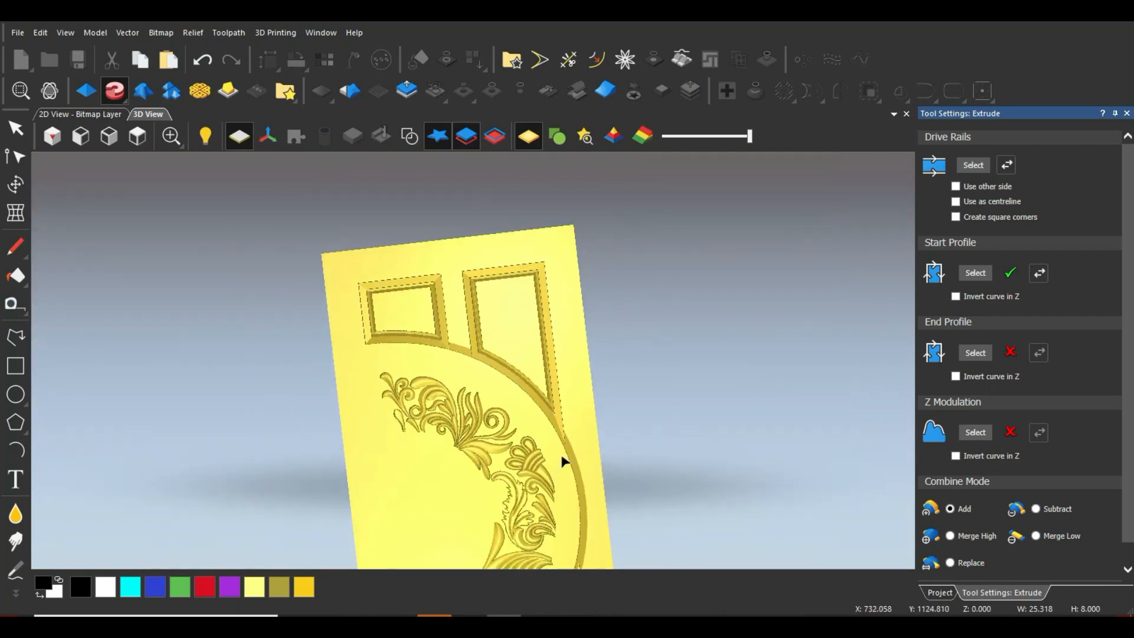
scroll(563, 461, "up", 5)
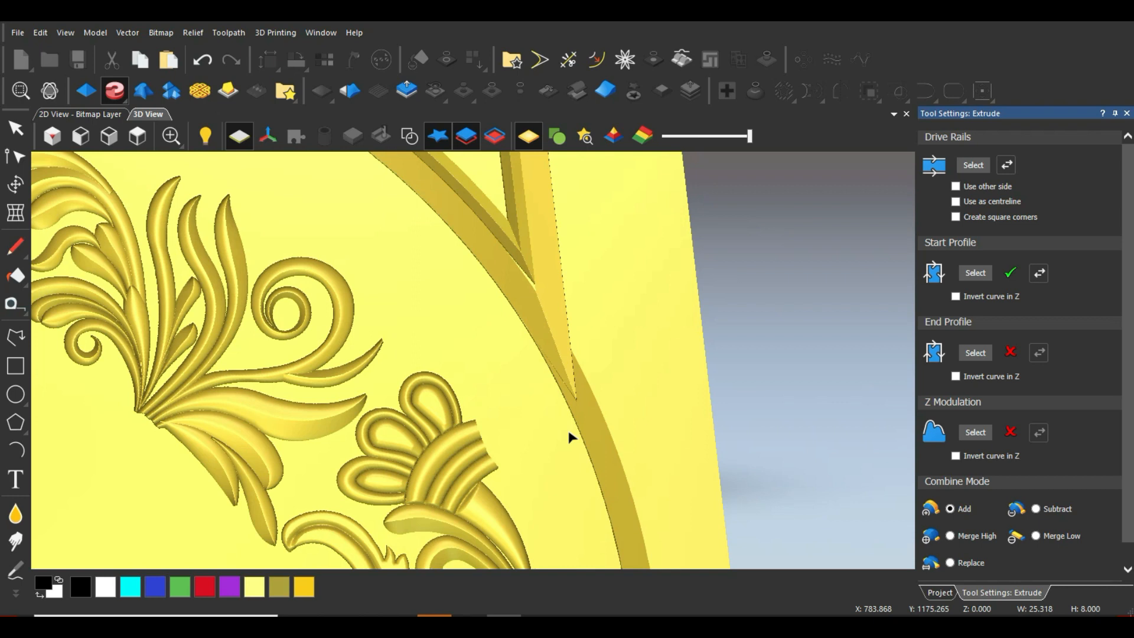
scroll(562, 414, "down", 6)
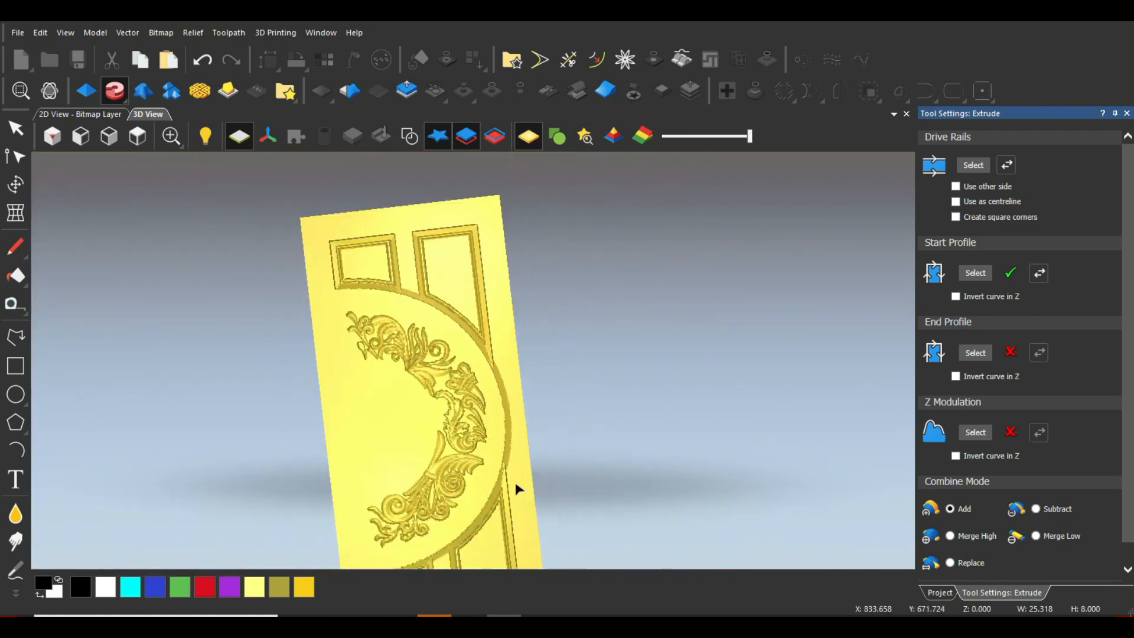
scroll(480, 504, "up", 8)
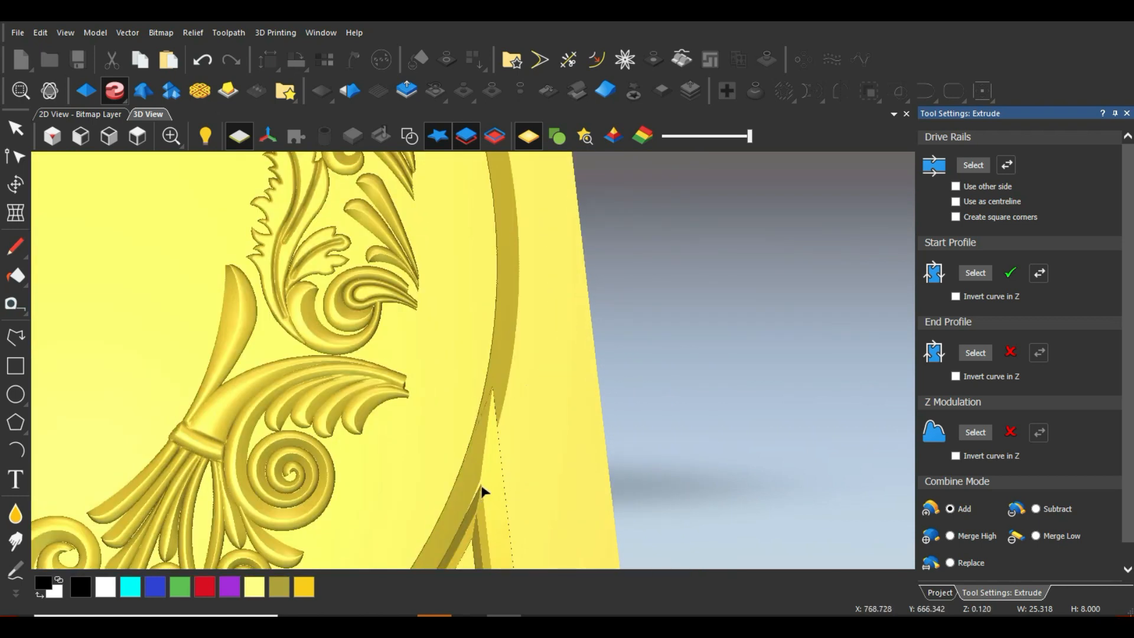
scroll(481, 490, "down", 1)
left_click_drag(473, 479, 356, 503)
scroll(356, 502, "up", 2)
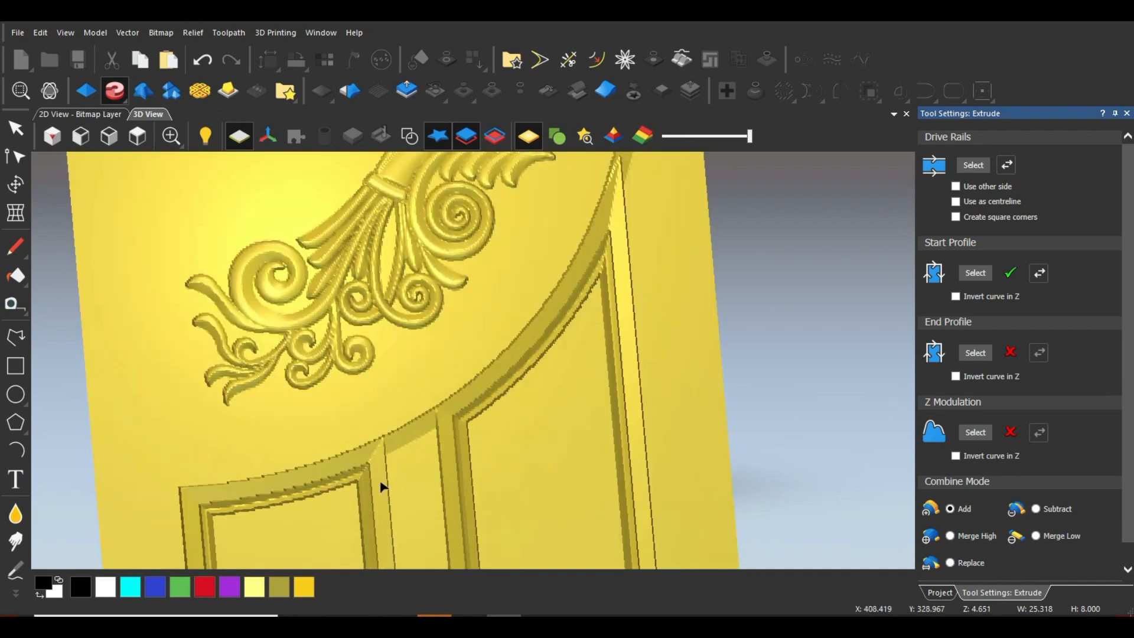
scroll(405, 474, "up", 1)
left_click_drag(463, 402, 448, 435)
scroll(446, 438, "down", 3)
scroll(458, 402, "down", 4)
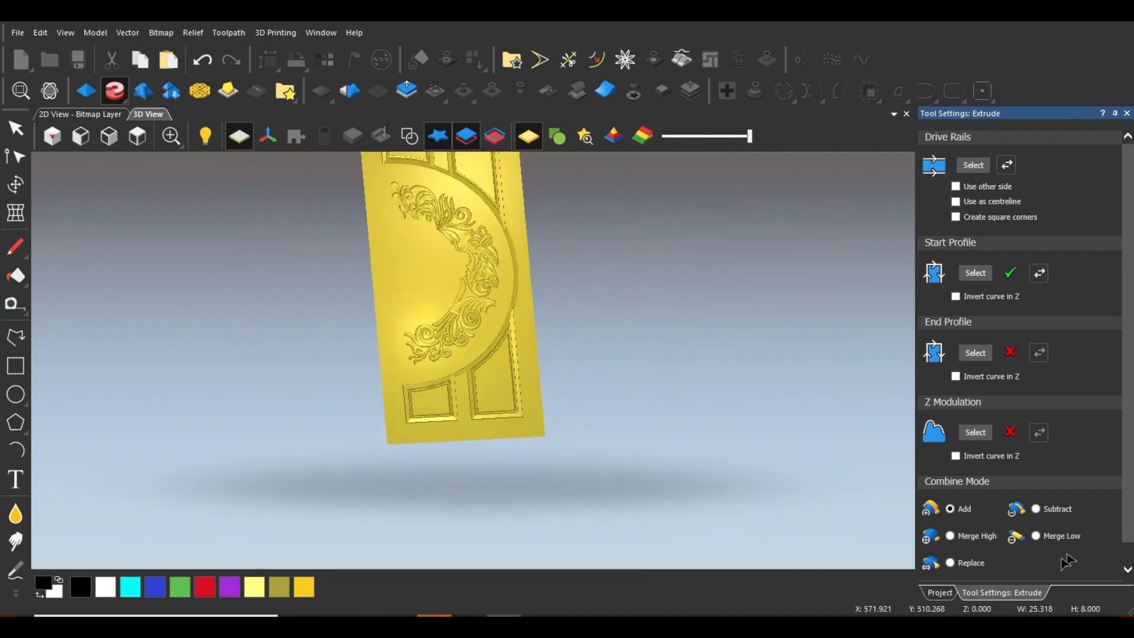
Finish the large arc extrusion and show the vectors again over a front view of the door
scroll(1058, 563, "down", 1)
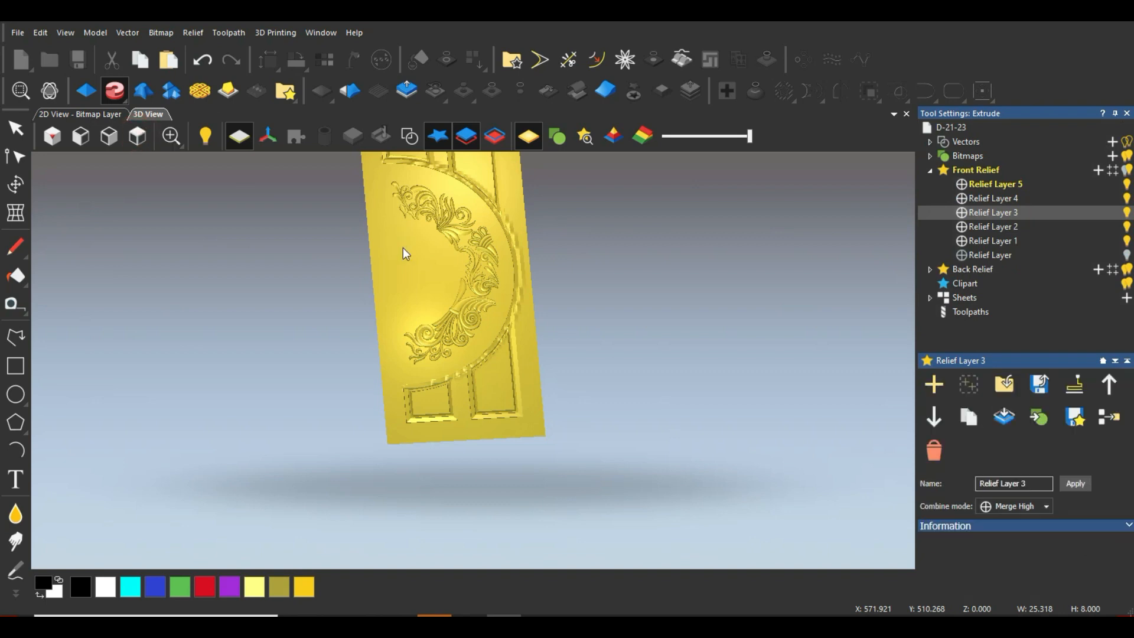
key("z")
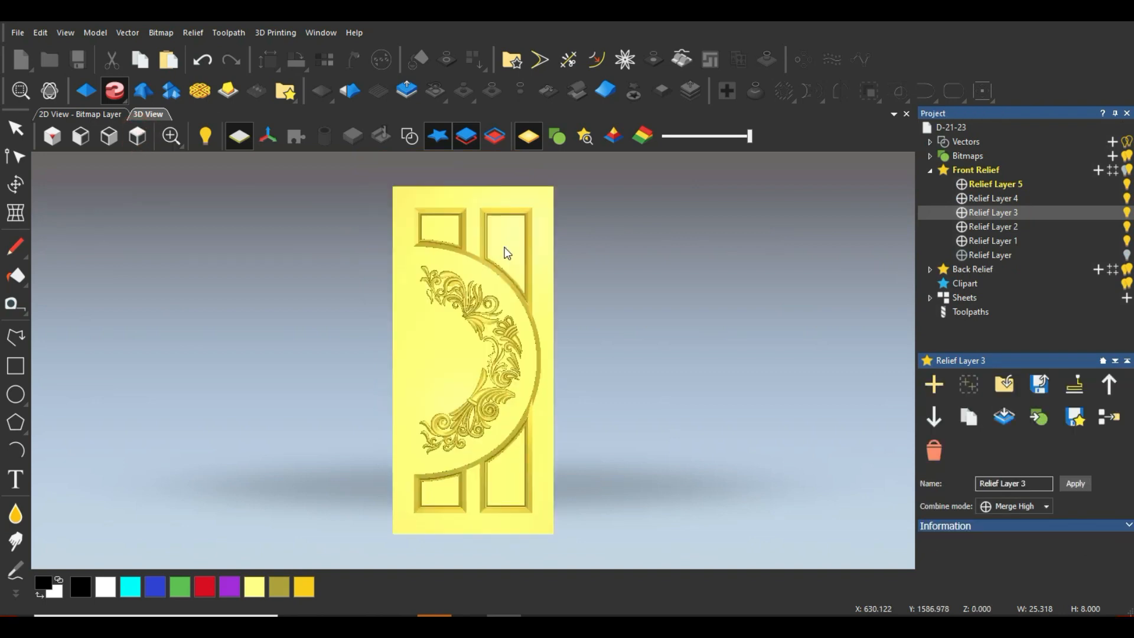
scroll(505, 248, "up", 5)
left_click(409, 137)
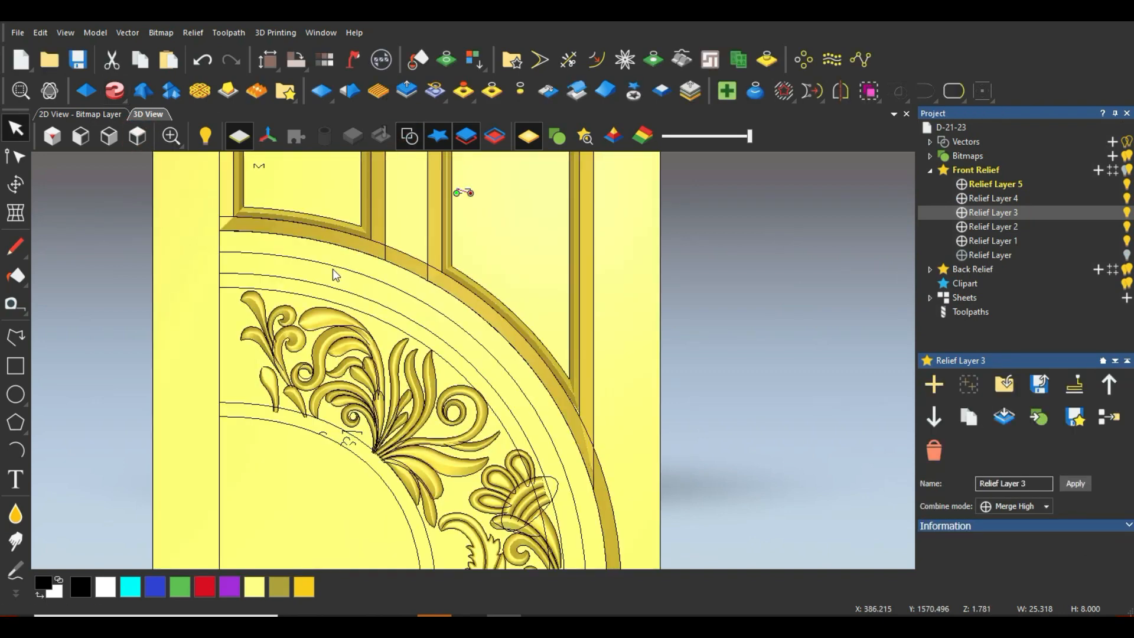
scroll(435, 331, "down", 1)
scroll(481, 371, "up", 3)
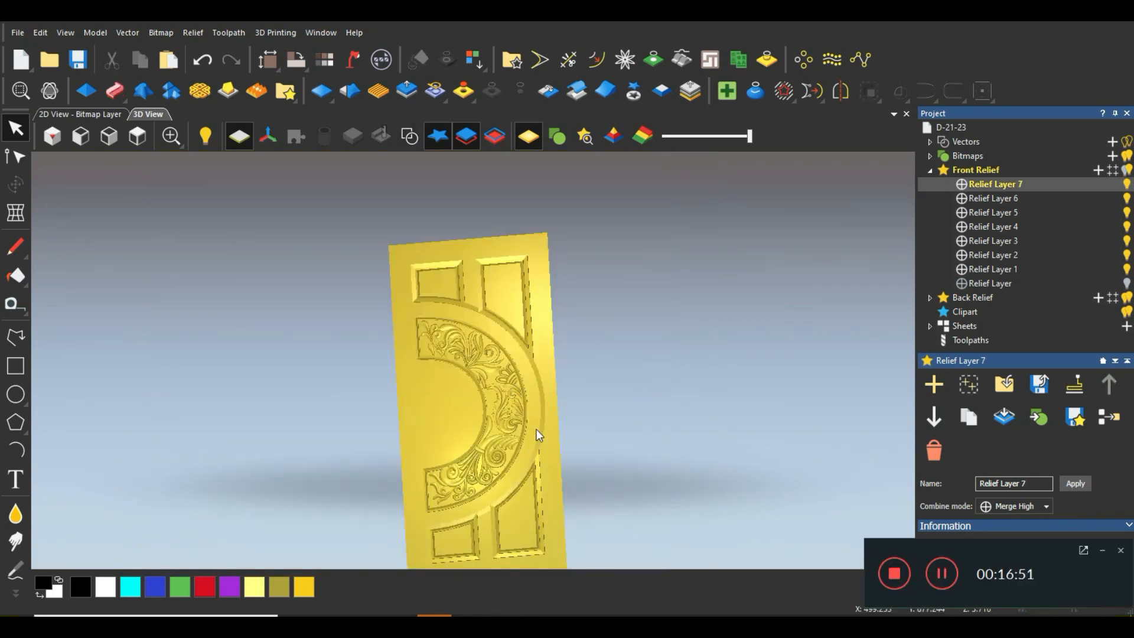
Examine the framed floral ornament band and the surrounding arc mouldings in the lower half of the door
scroll(462, 434, "up", 5)
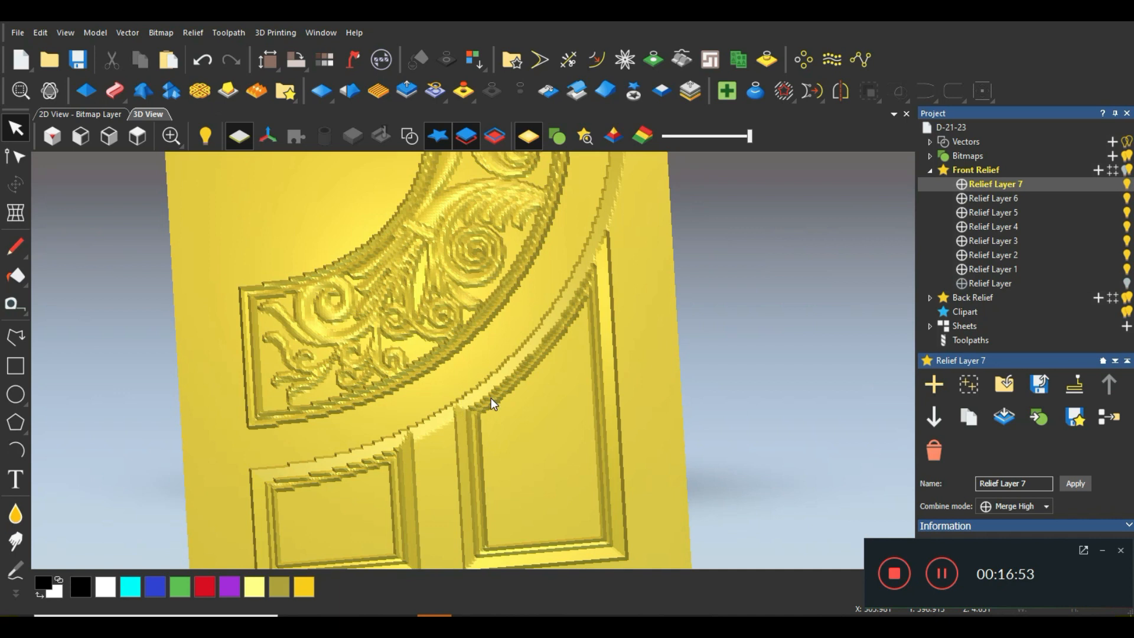
scroll(393, 398, "up", 5)
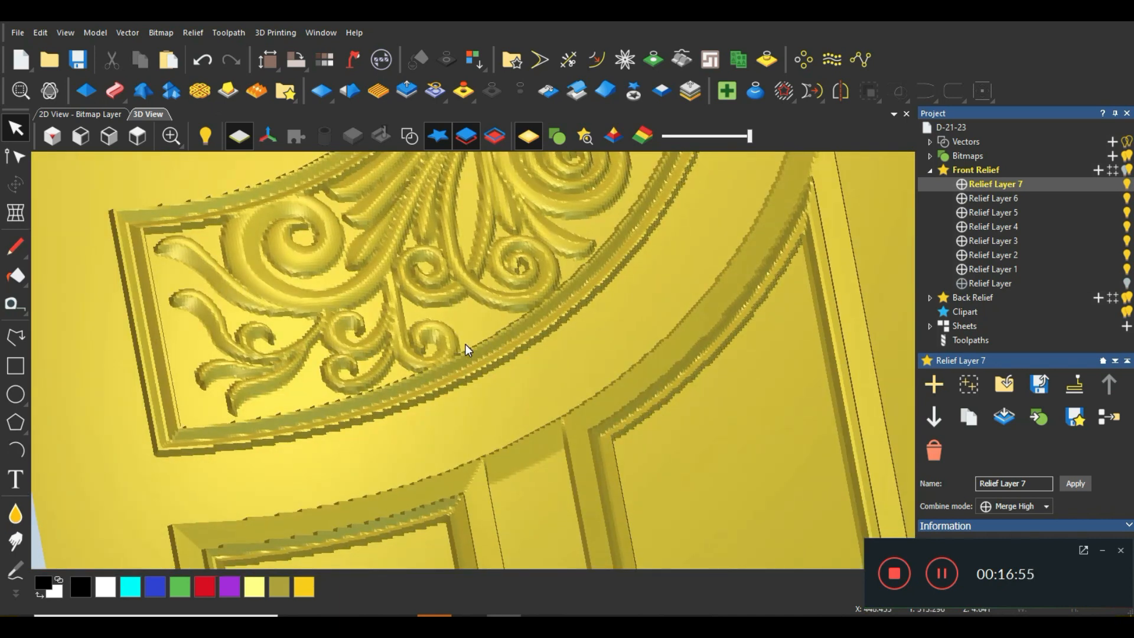
scroll(445, 263, "up", 2)
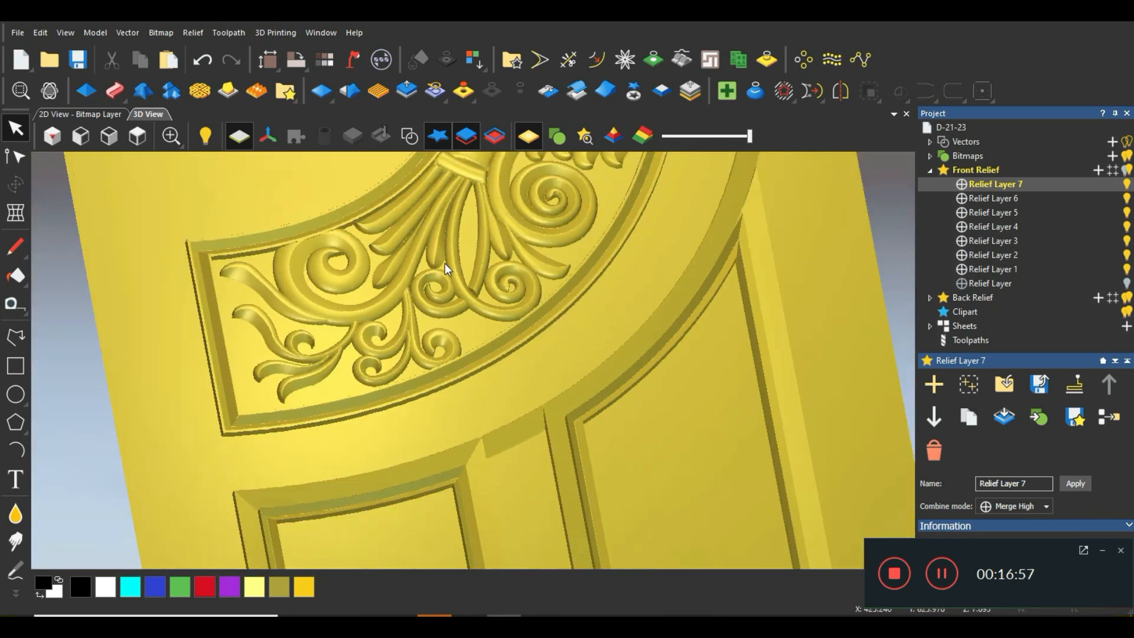
scroll(431, 330, "down", 1)
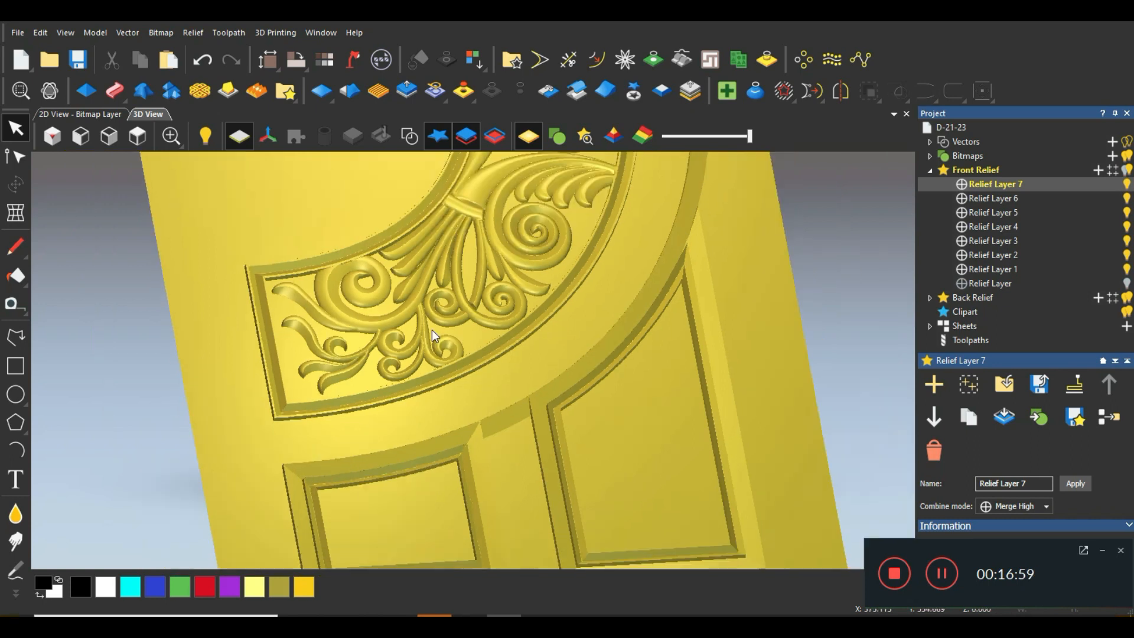
scroll(431, 331, "down", 2)
scroll(427, 314, "up", 5)
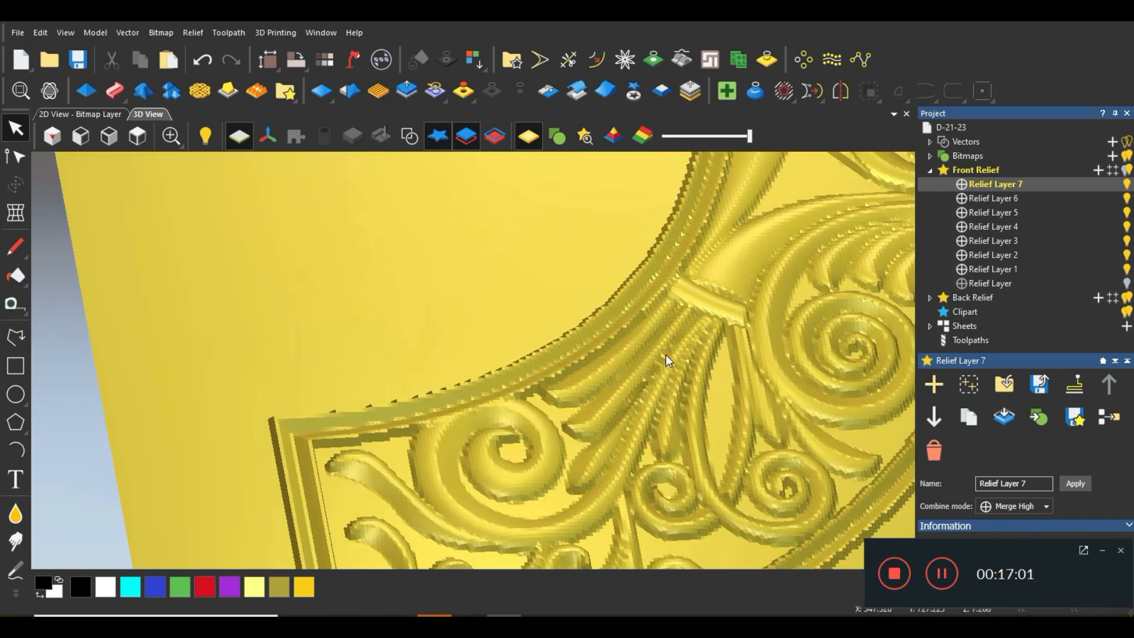
scroll(541, 441, "down", 4)
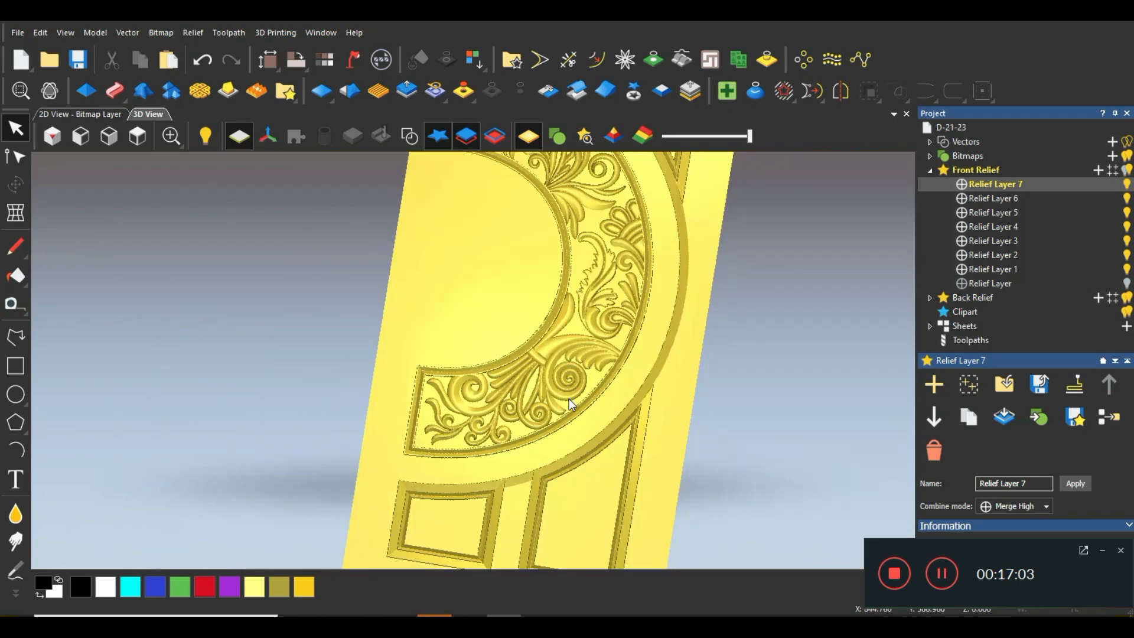
scroll(566, 264, "down", 4)
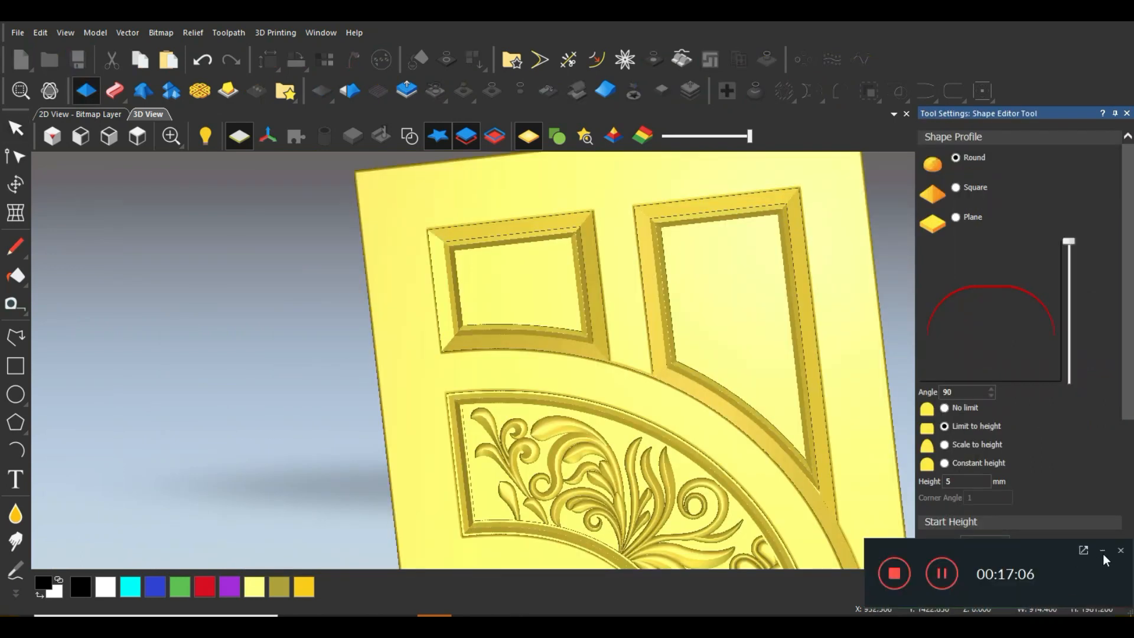
Apply a Round shape to the selected door vectors, limited to a height of 8 mm with a start height of 0 mm
left_click(1103, 551)
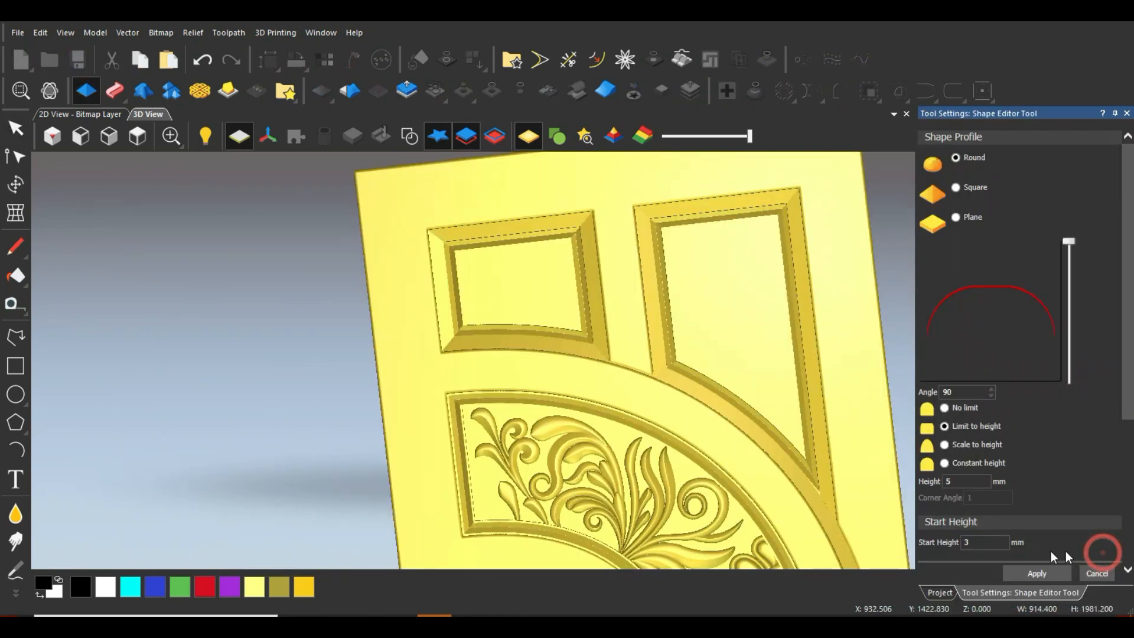
left_click_drag(967, 480, 941, 483)
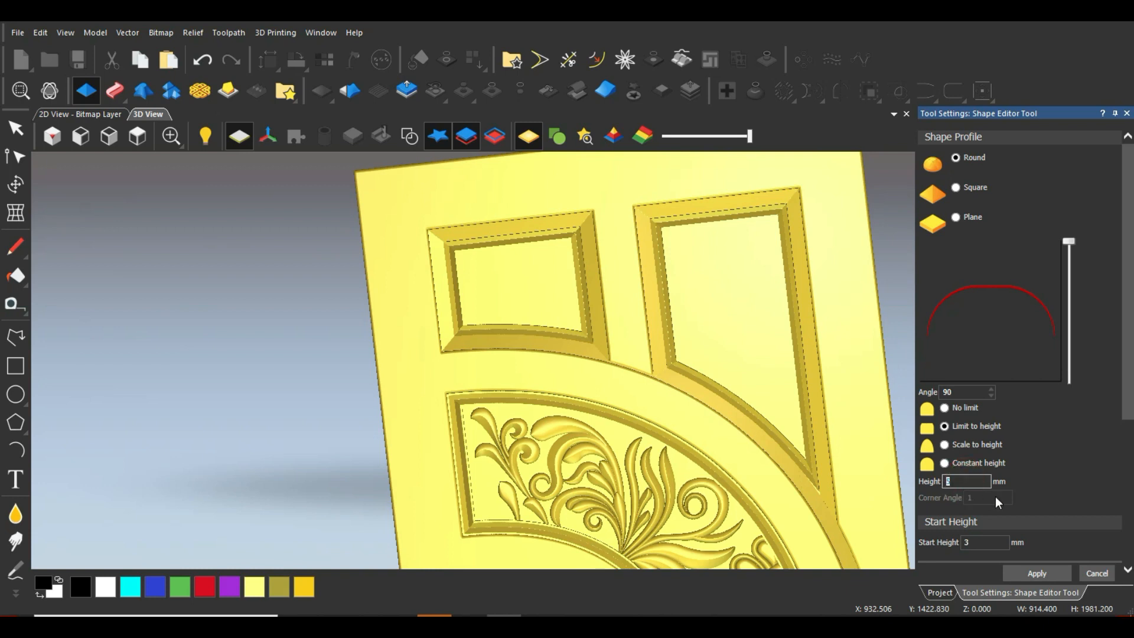
type("8")
double_click(974, 542)
type("0")
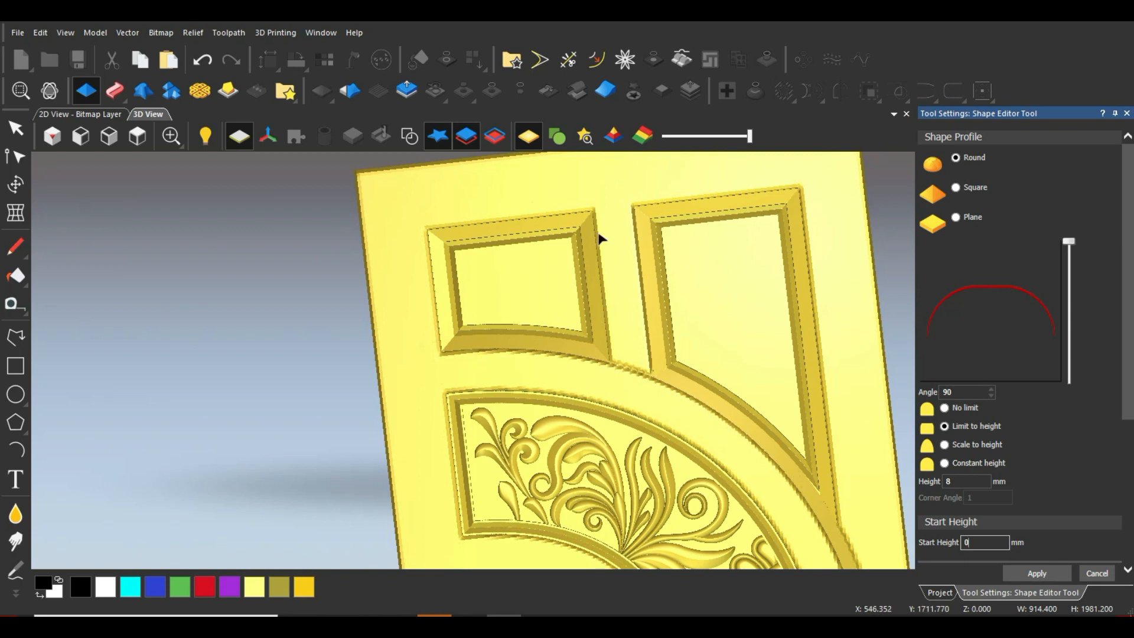
Examine the new rounded shape between the upper panel frames and along the large arc, toggling the vectors' visibility
scroll(600, 239, "up", 2)
scroll(644, 453, "up", 3)
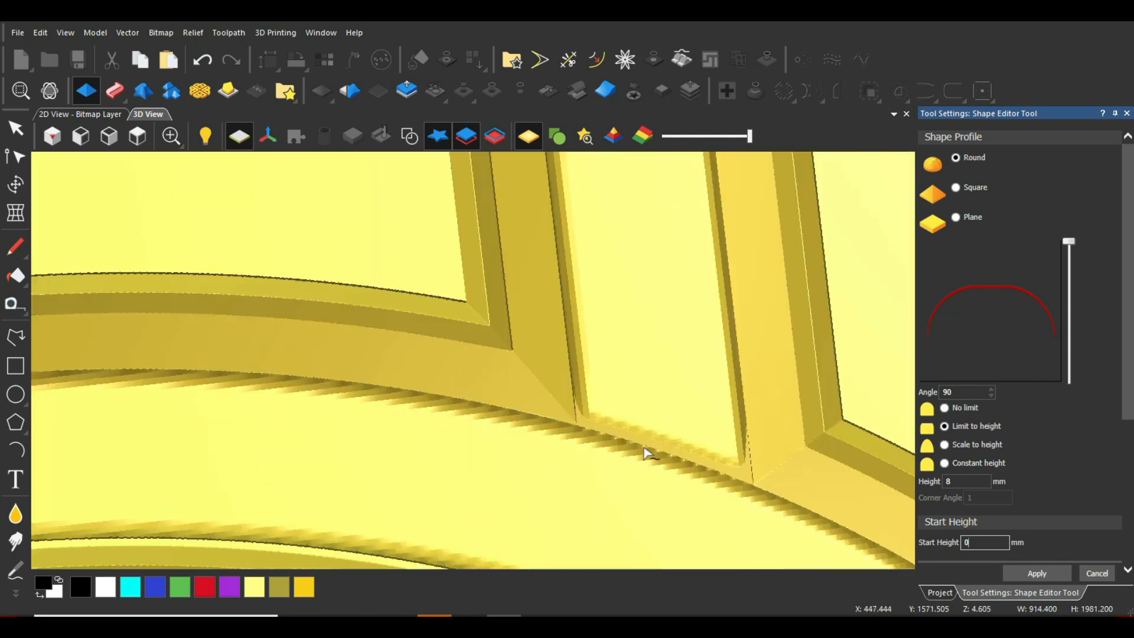
left_click(410, 136)
scroll(471, 165, "down", 1)
left_click(409, 131)
scroll(603, 480, "up", 4)
middle_click_drag(602, 485, 355, 335)
scroll(354, 334, "down", 5)
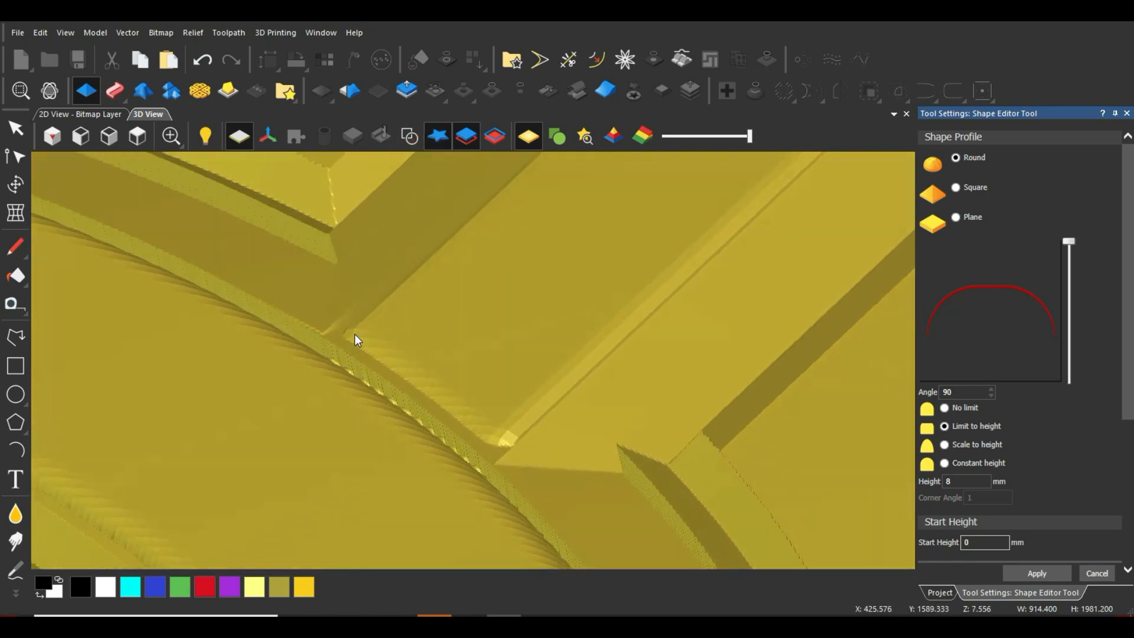
middle_click_drag(451, 423, 482, 452)
scroll(483, 454, "down", 6)
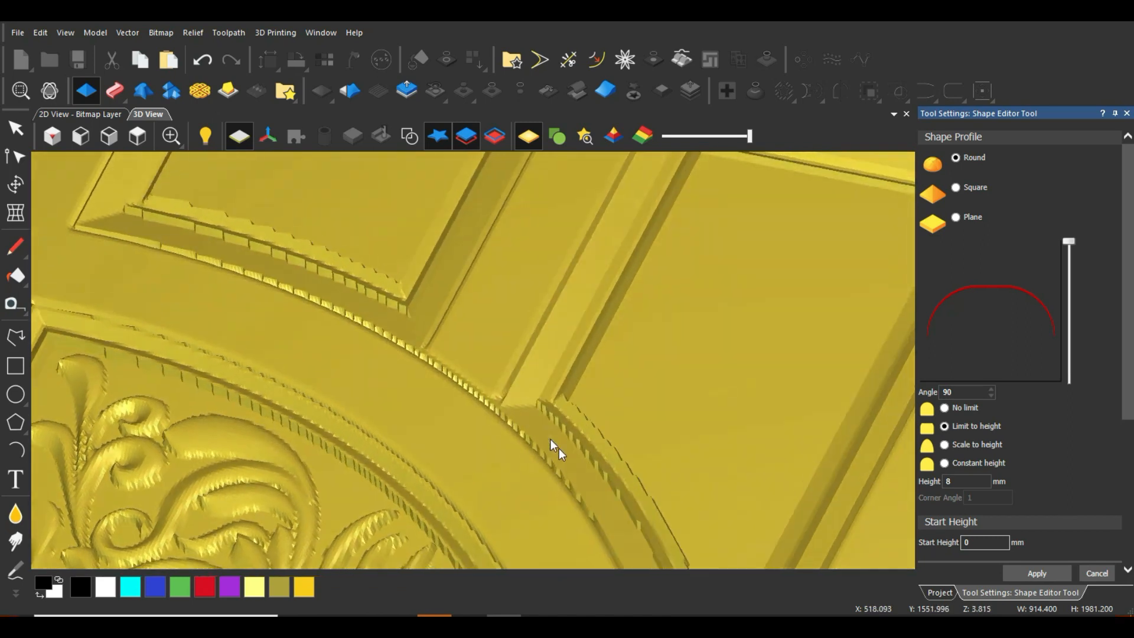
Examine the upper and lower panel frames and the rounded edges between them and the large arc
scroll(483, 396, "down", 2)
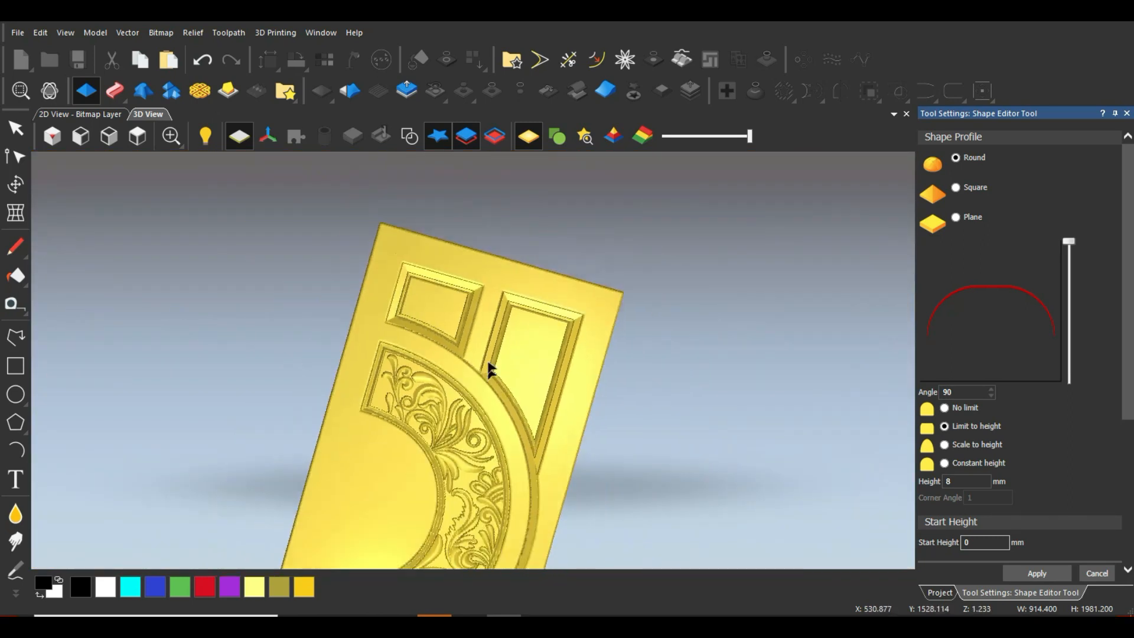
scroll(488, 367, "up", 8)
middle_click_drag(488, 280, 463, 353)
scroll(463, 353, "down", 8)
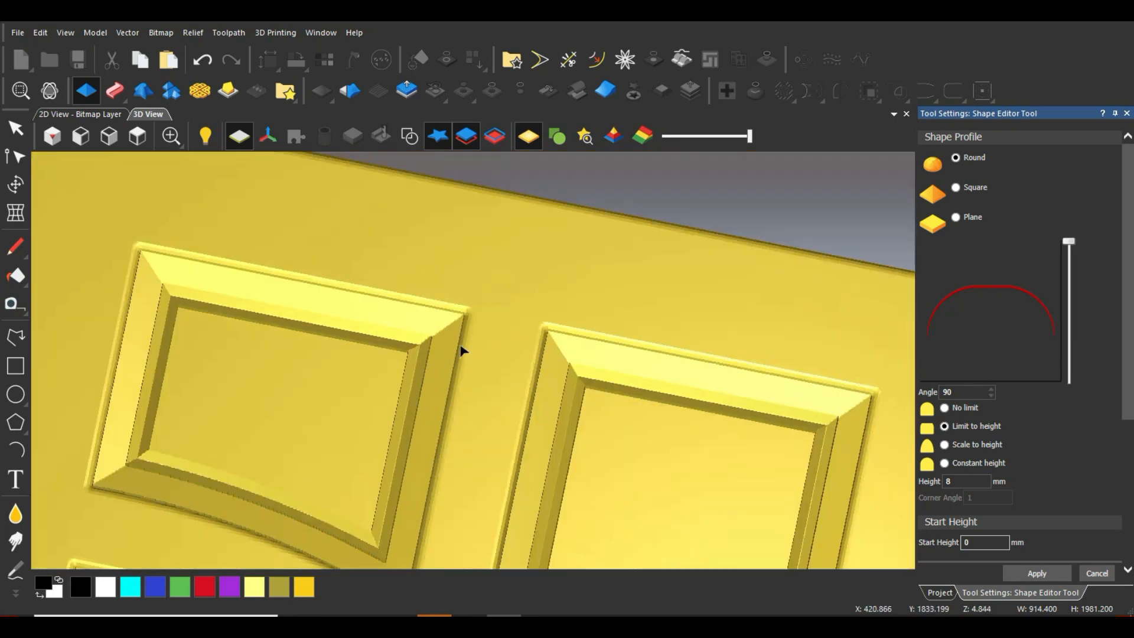
scroll(456, 447, "up", 10)
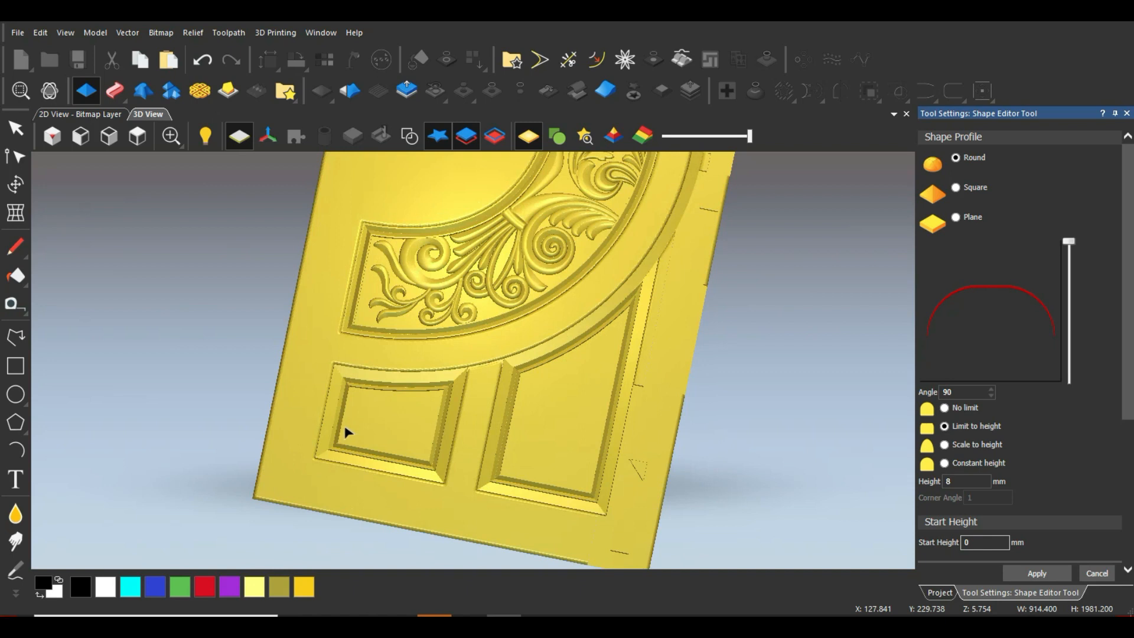
scroll(374, 447, "up", 6)
scroll(496, 395, "down", 4)
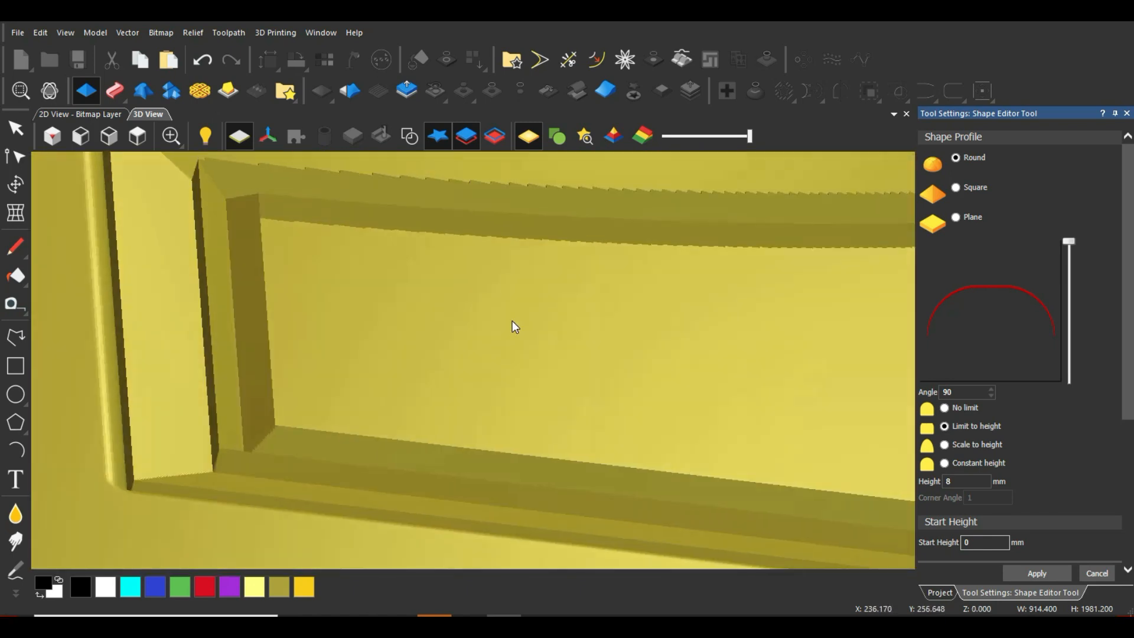
scroll(445, 471, "up", 4)
scroll(413, 437, "down", 6)
scroll(421, 416, "down", 5)
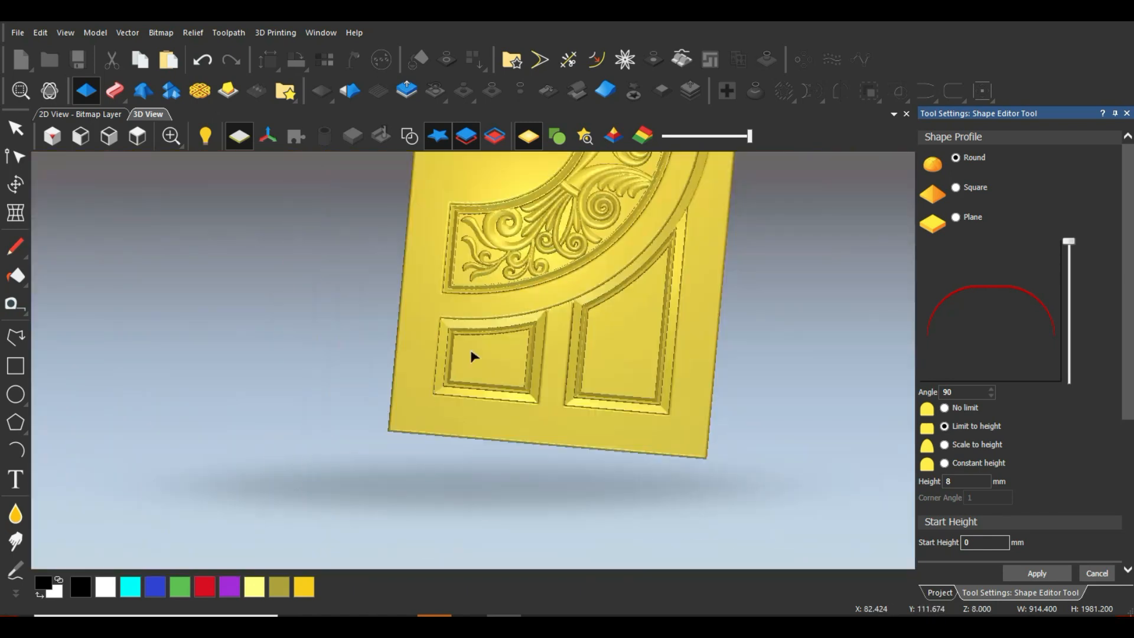
scroll(489, 296, "up", 2)
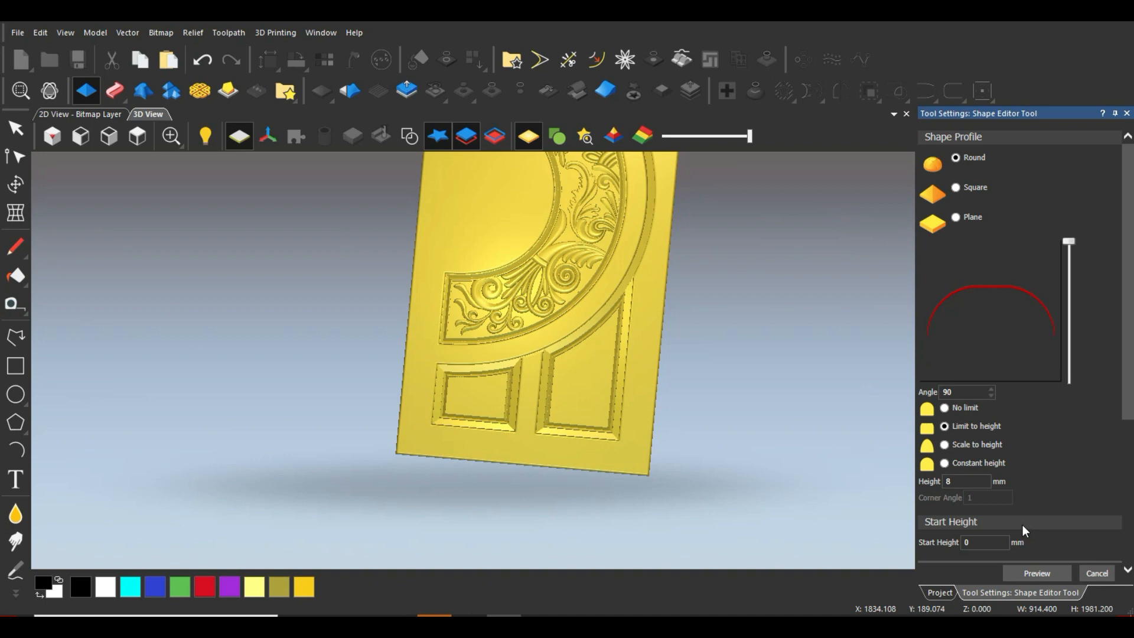
scroll(1022, 525, "down", 3)
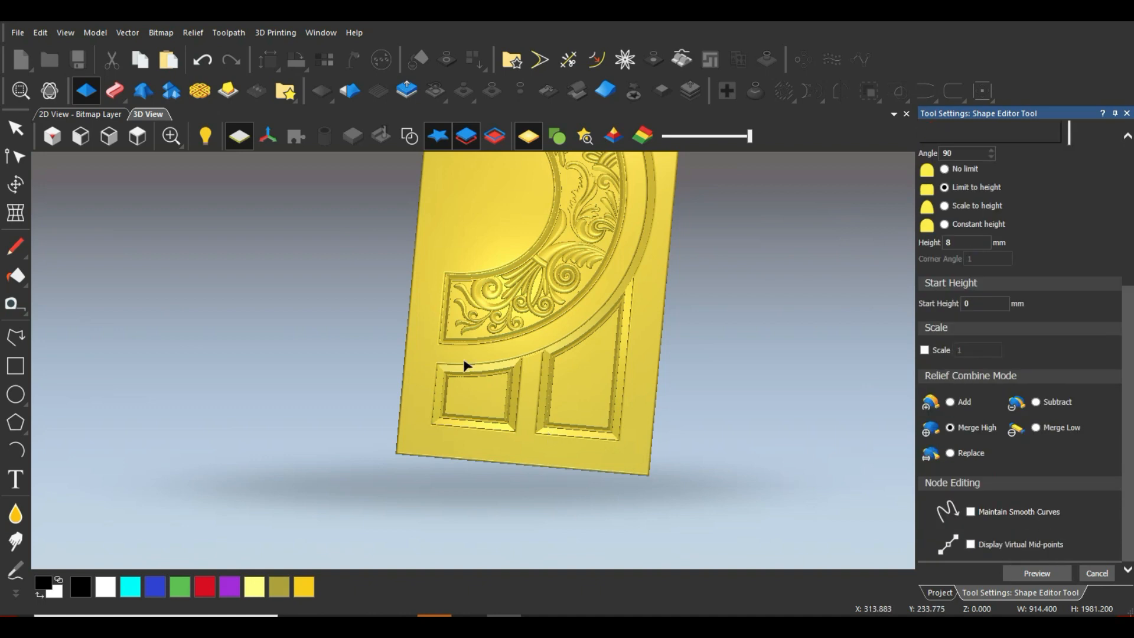
scroll(466, 365, "up", 5)
Show the vectors and select the inner outlines of the two lower and two upper door panels for shape editing
left_click(410, 136)
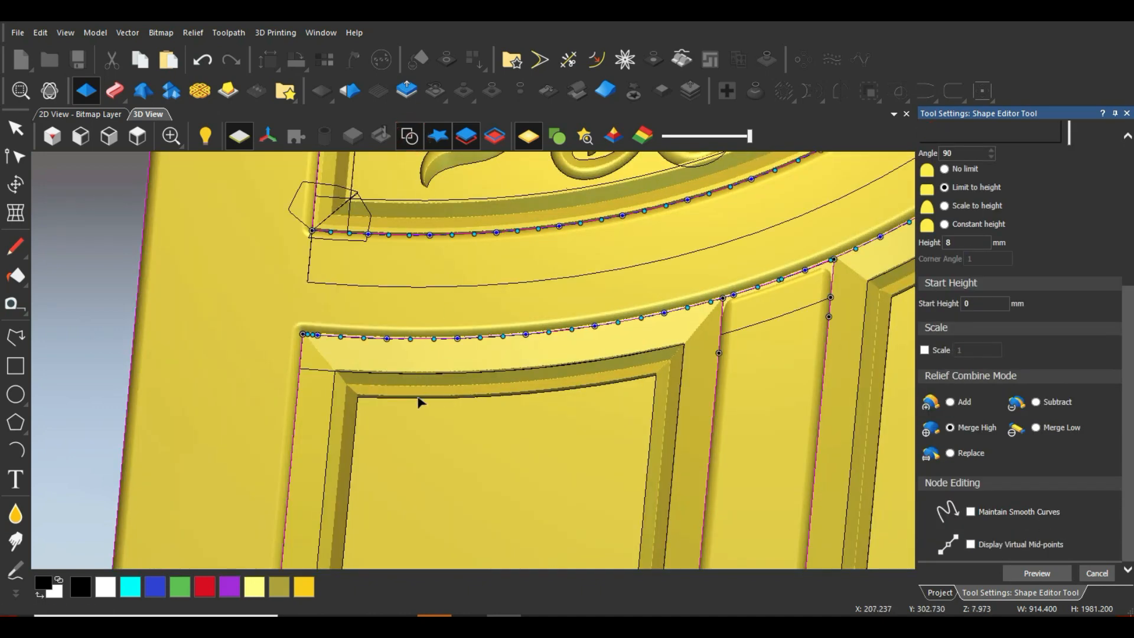
left_click(417, 403)
left_click(449, 433)
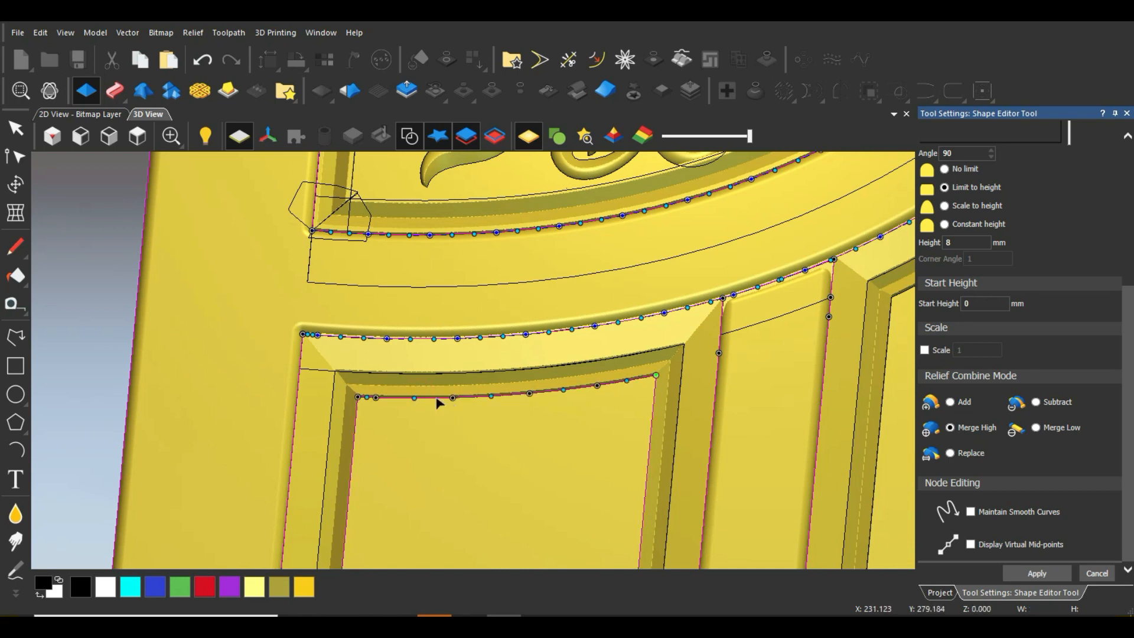
left_click(437, 406)
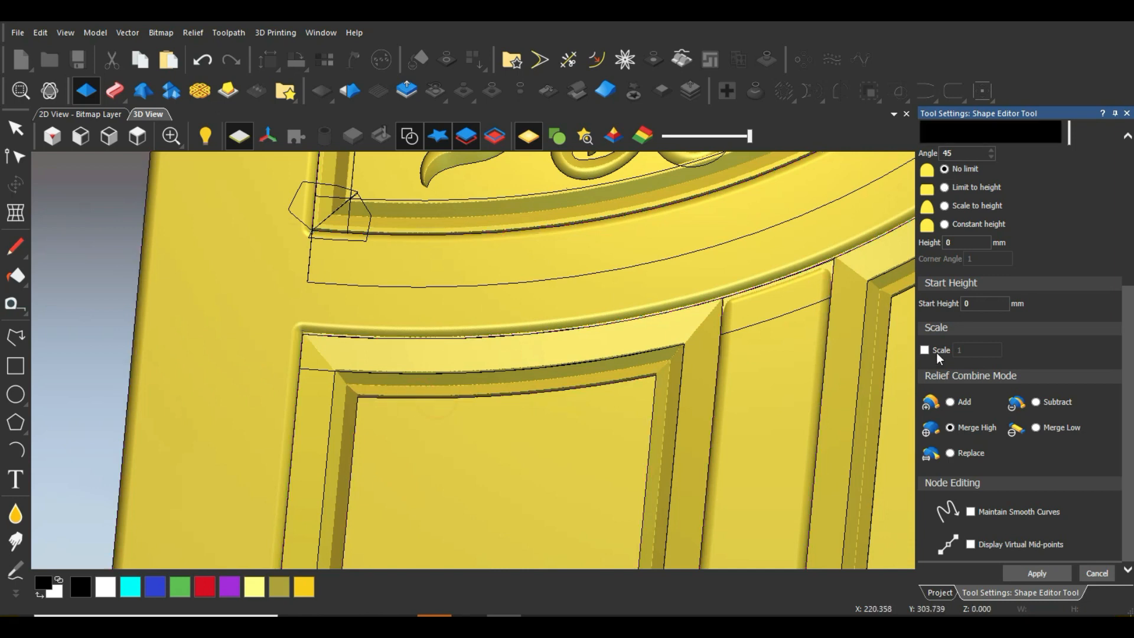
left_click(899, 294, "shift")
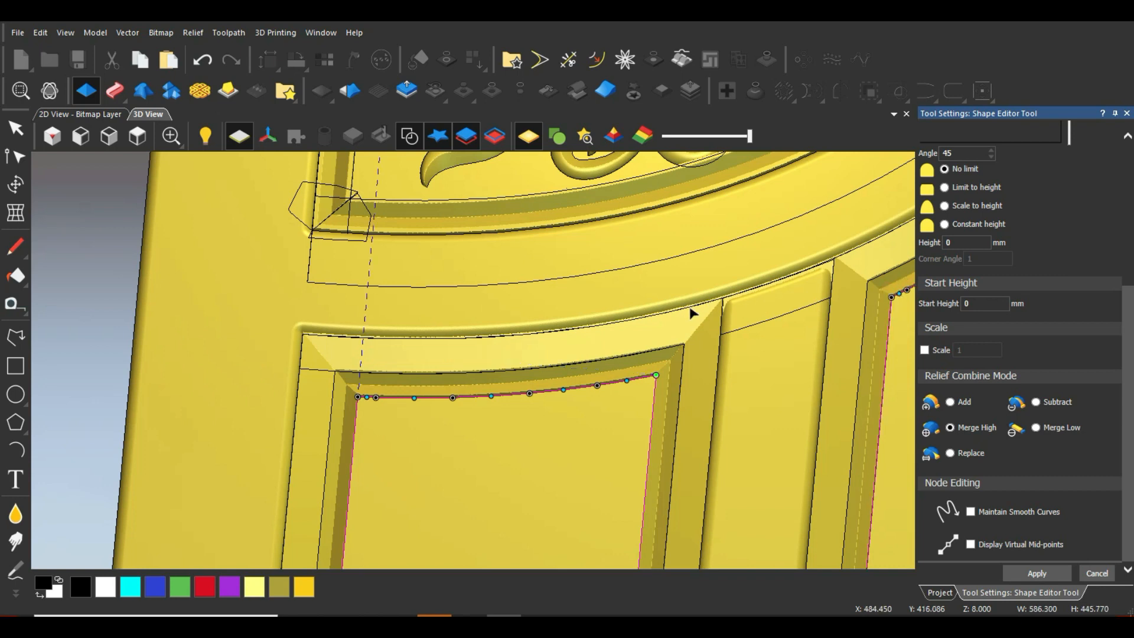
scroll(693, 313, "down", 10)
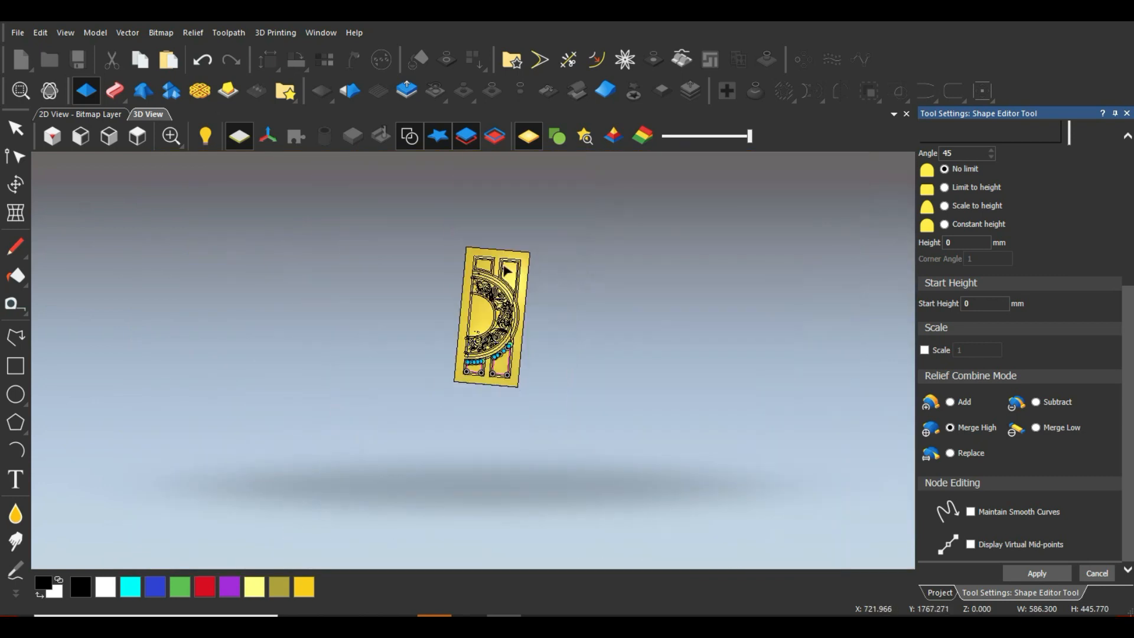
scroll(492, 272, "up", 10)
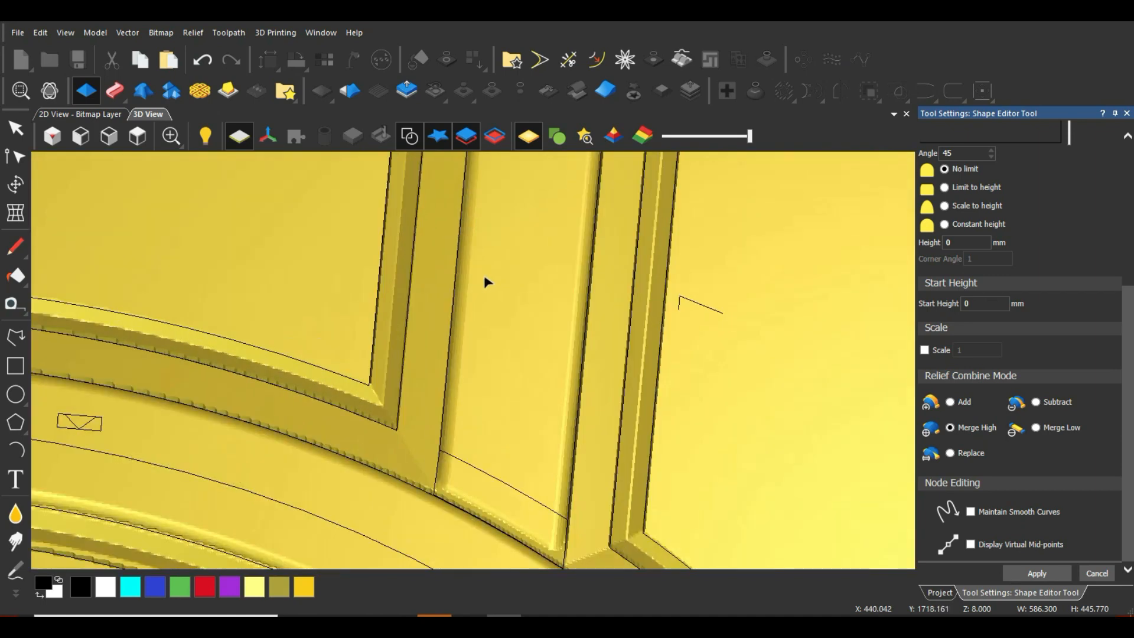
left_click(373, 334)
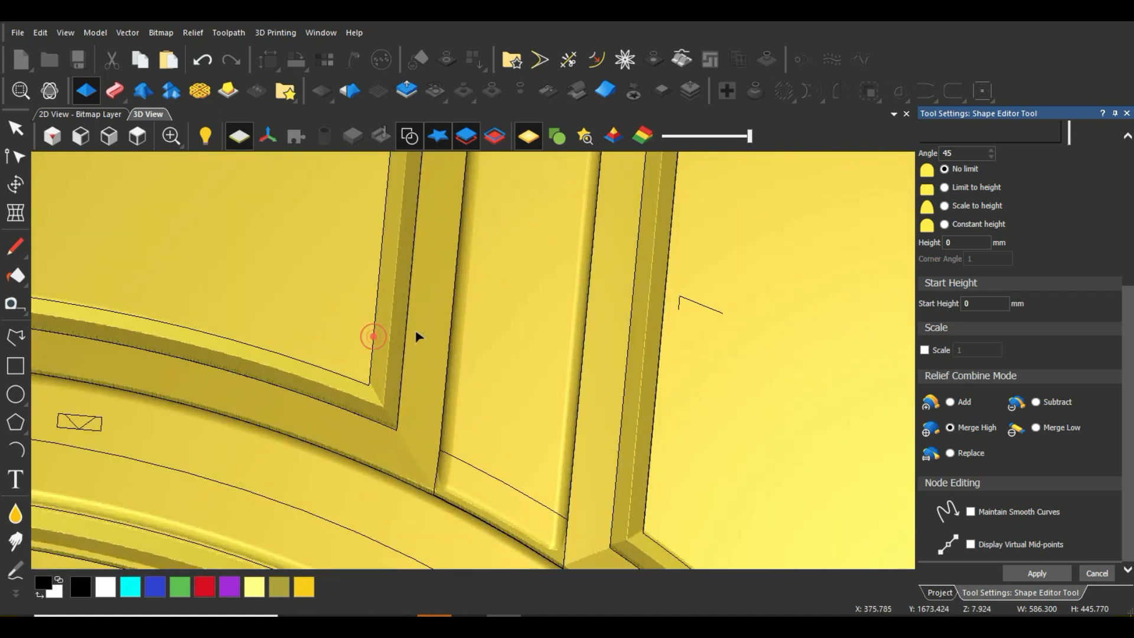
left_click(662, 348)
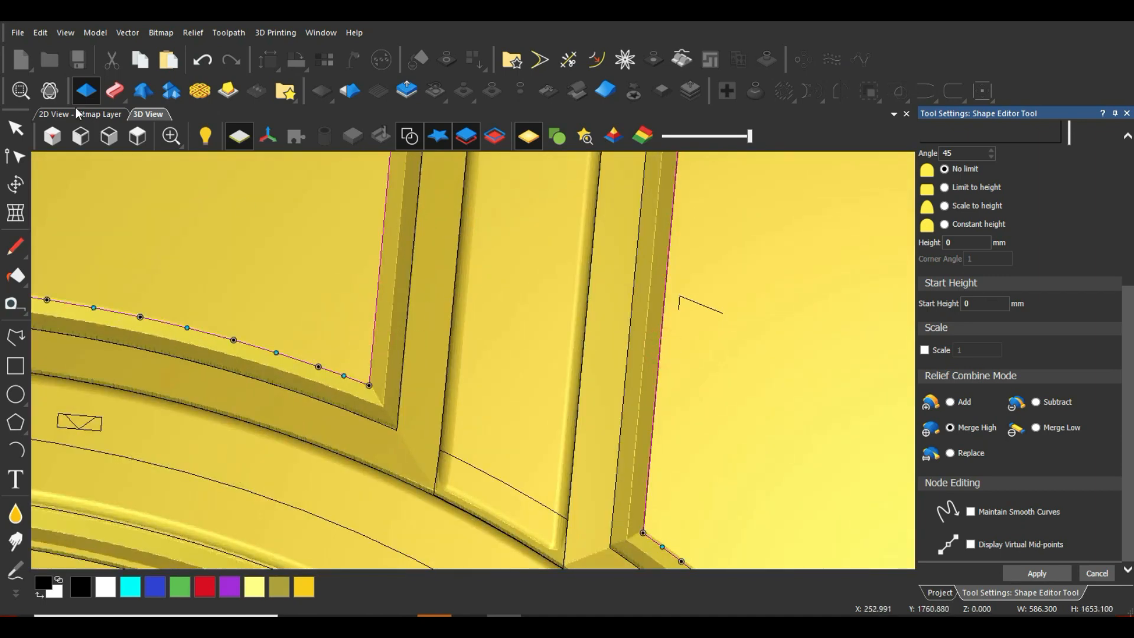
Give the selected panel outlines a Round profile at a 90° angle, limited to a height of 8 mm
scroll(1106, 356, "up", 4)
left_click(957, 158)
left_click_drag(1072, 237, 1070, 235)
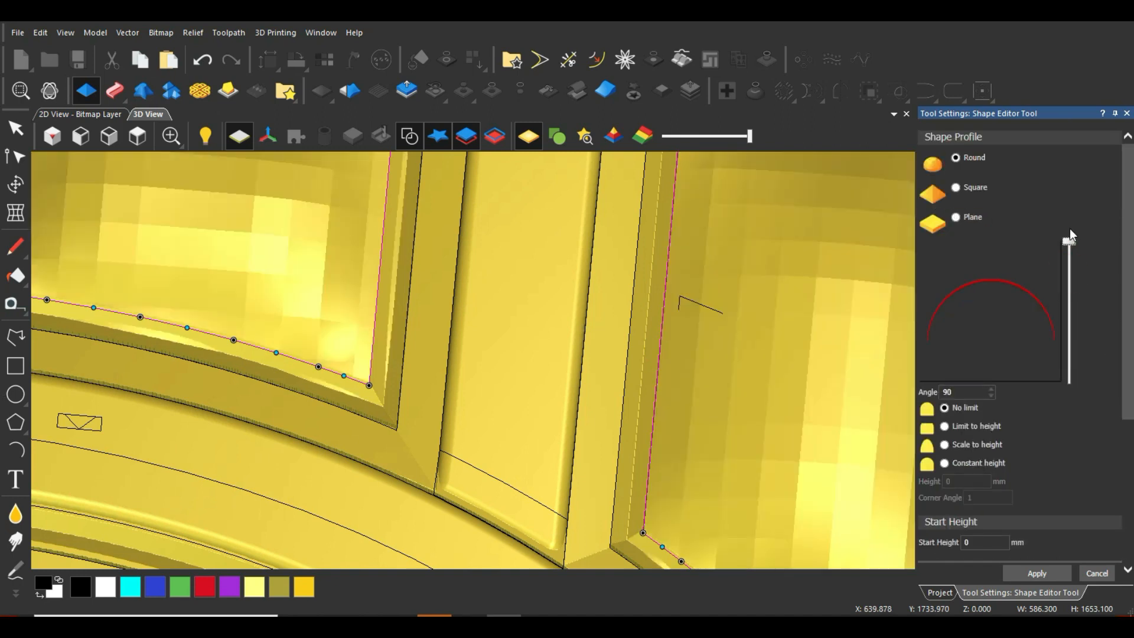
left_click(945, 426)
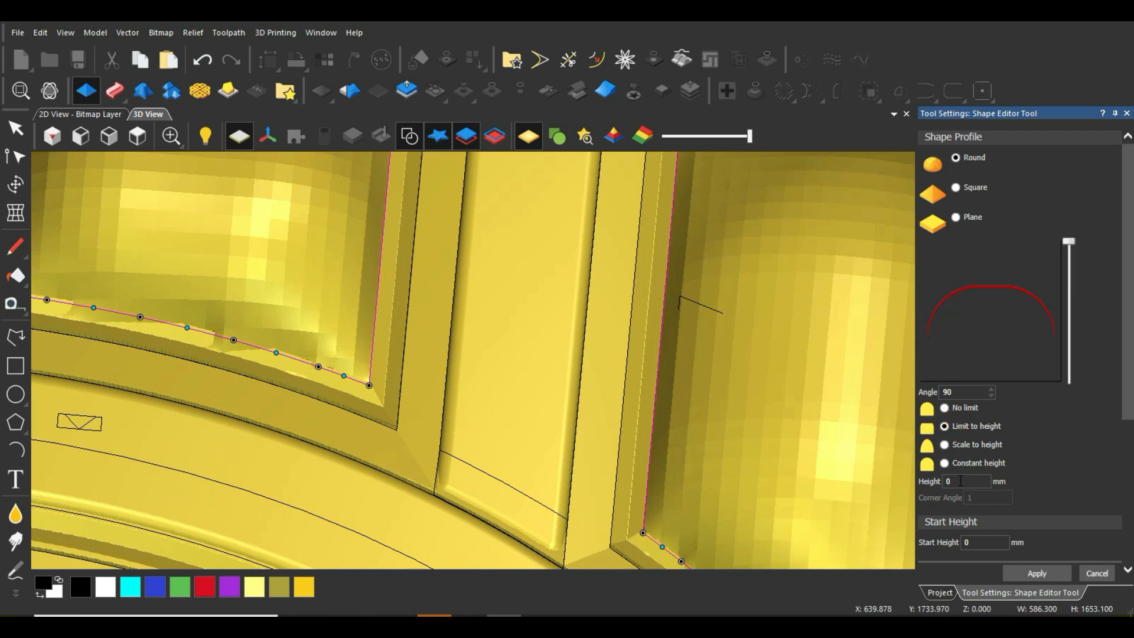
left_click(947, 482)
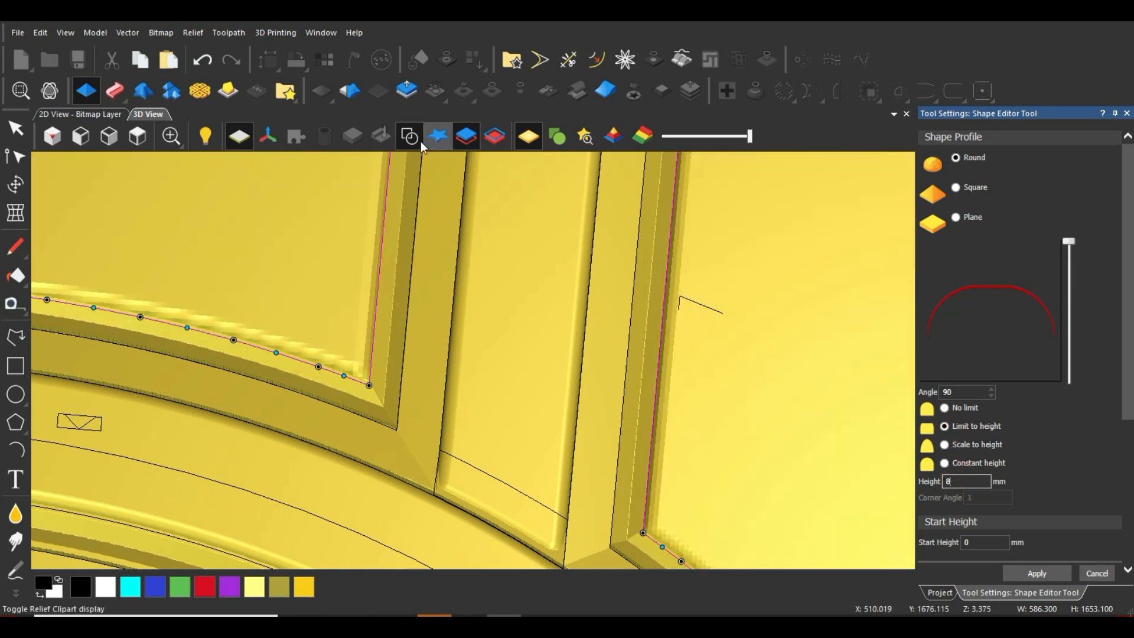
Check the rounded panel fields with the vectors hidden, apply the shape and close the Shape Editor
left_click(414, 140)
scroll(585, 408, "down", 5)
scroll(561, 416, "up", 3)
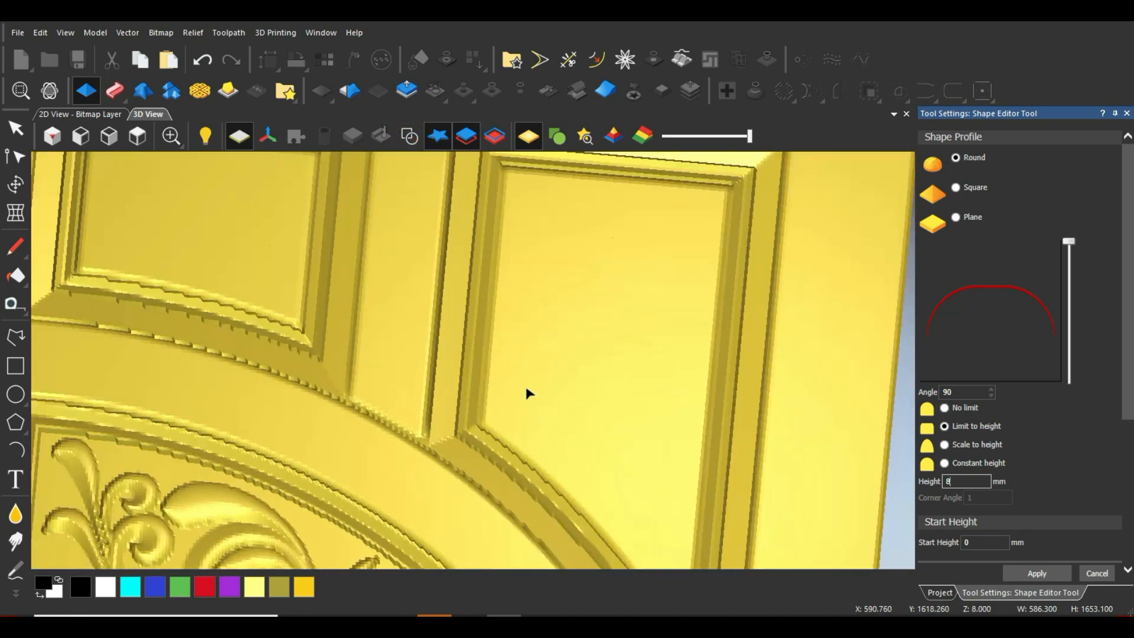
scroll(502, 408, "up", 2)
scroll(476, 384, "up", 3)
left_click_drag(451, 442, 446, 492)
scroll(446, 493, "down", 10)
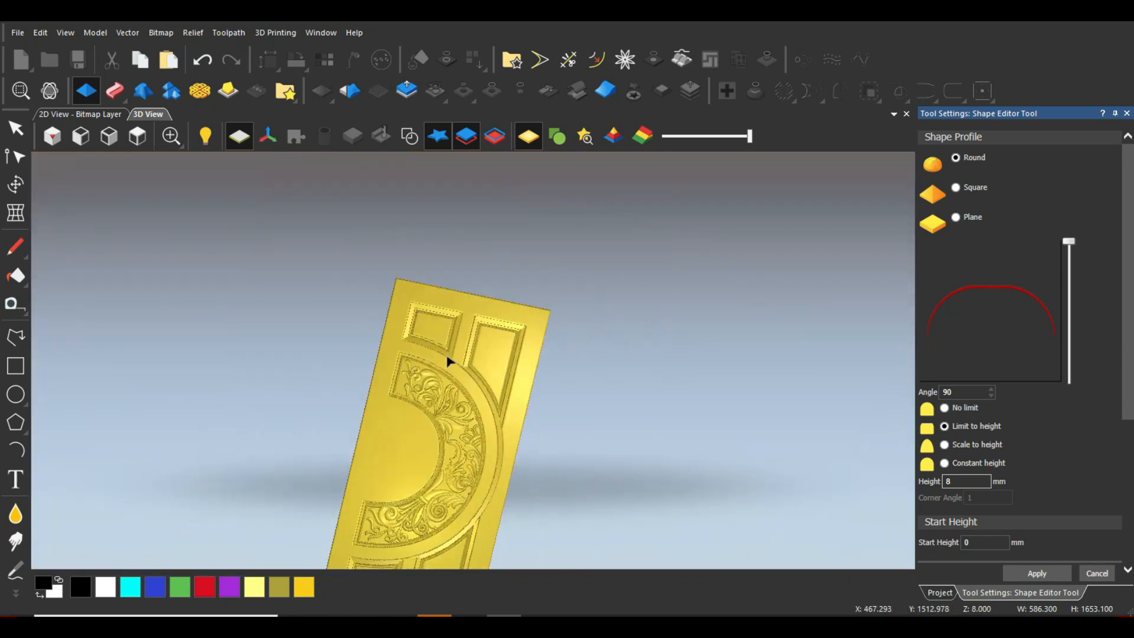
scroll(466, 491, "down", 3)
scroll(451, 471, "up", 8)
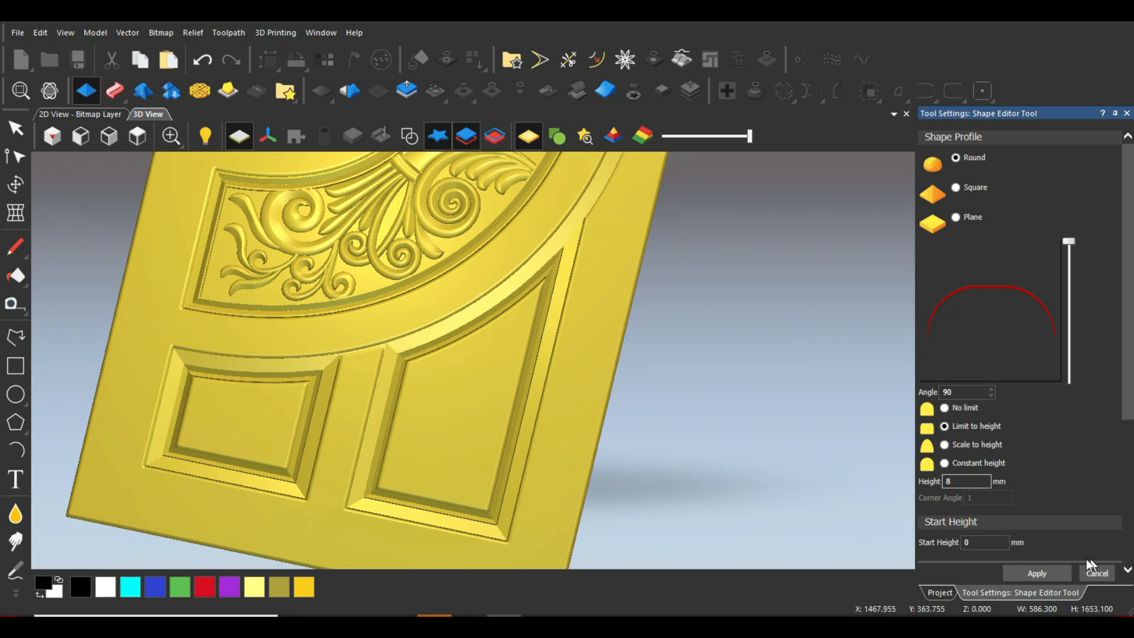
left_click(1061, 575)
left_click(1097, 573)
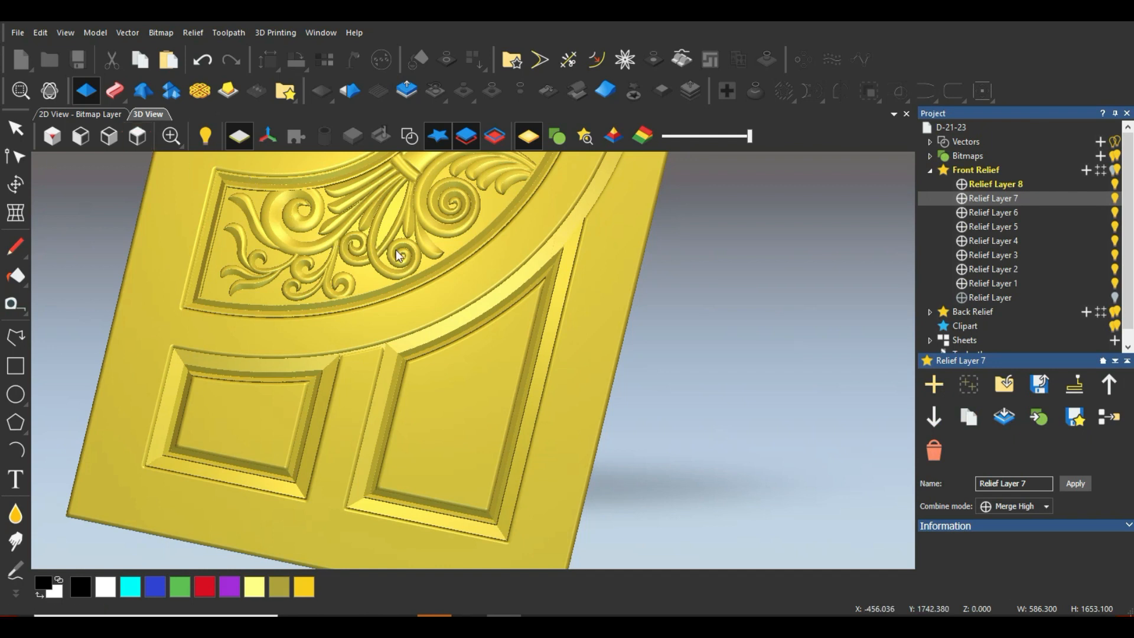
Select the ornament band's frame outline over a front view of the door and examine the corner at its inner arc
scroll(450, 247, "up", 2)
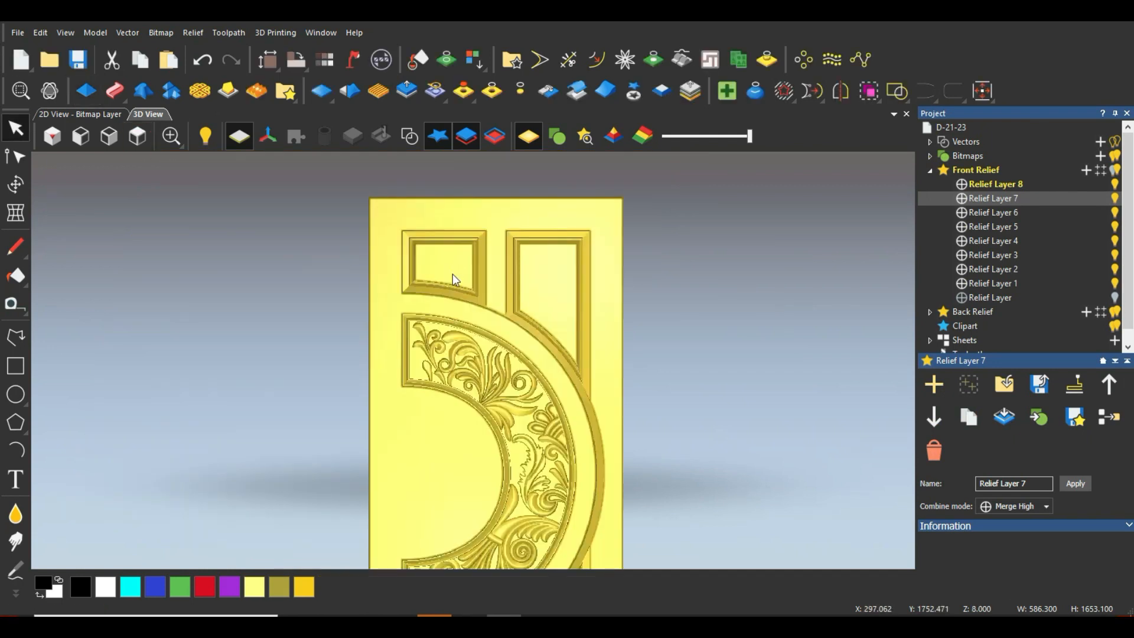
scroll(417, 380, "up", 3)
left_click(408, 139)
left_click(410, 138)
scroll(384, 399, "up", 2)
left_click(410, 137)
scroll(384, 373, "up", 2)
left_click(385, 401)
scroll(385, 406, "down", 3)
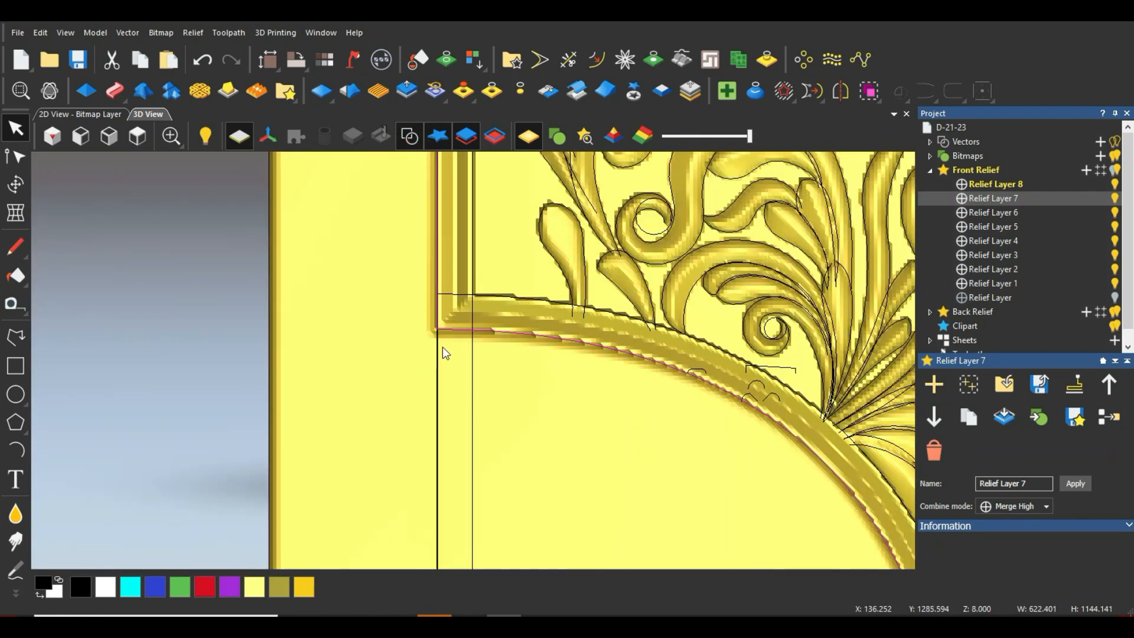
scroll(442, 348, "up", 5)
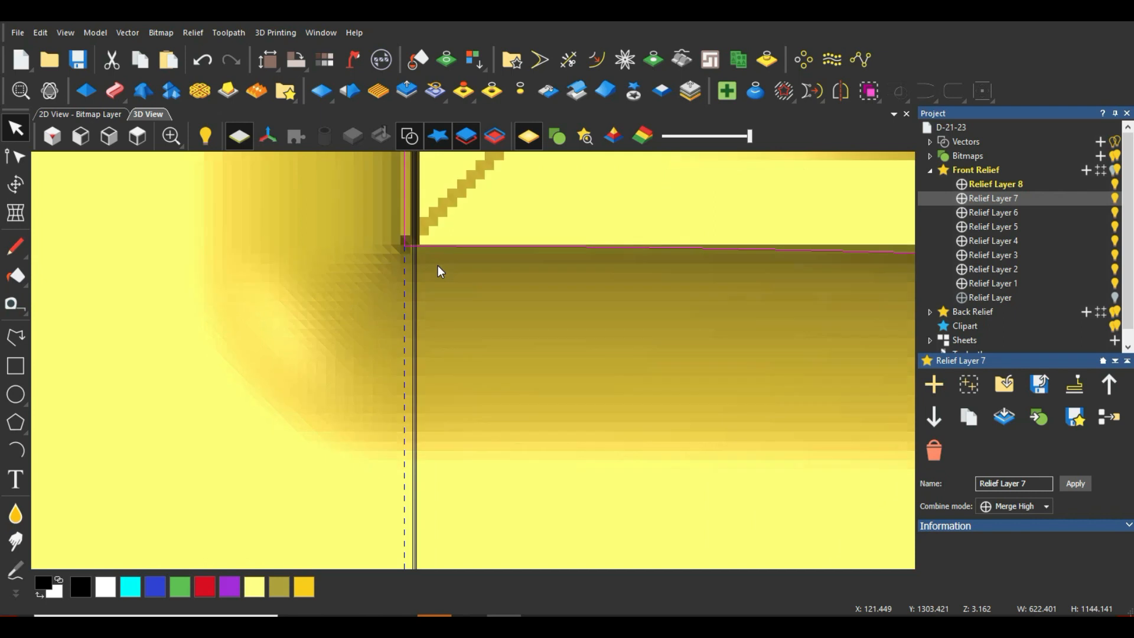
scroll(438, 266, "down", 5)
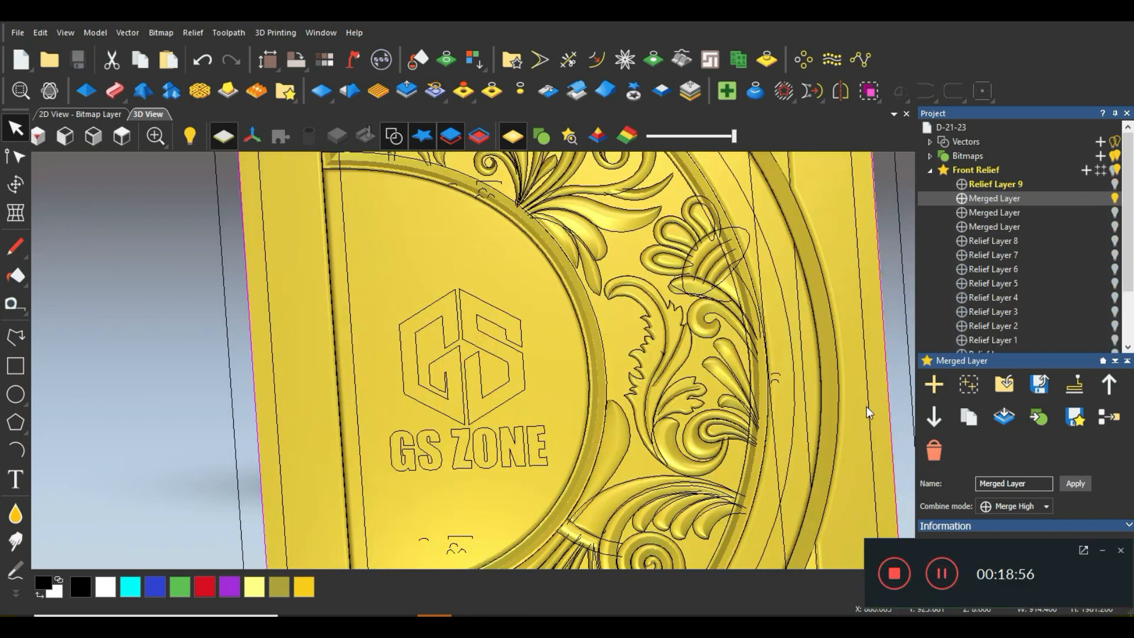
Hide the vectors and examine the merged door relief with its arc, floral band and panels in a sideways tilted view
scroll(598, 459, "down", 5)
scroll(566, 398, "up", 3)
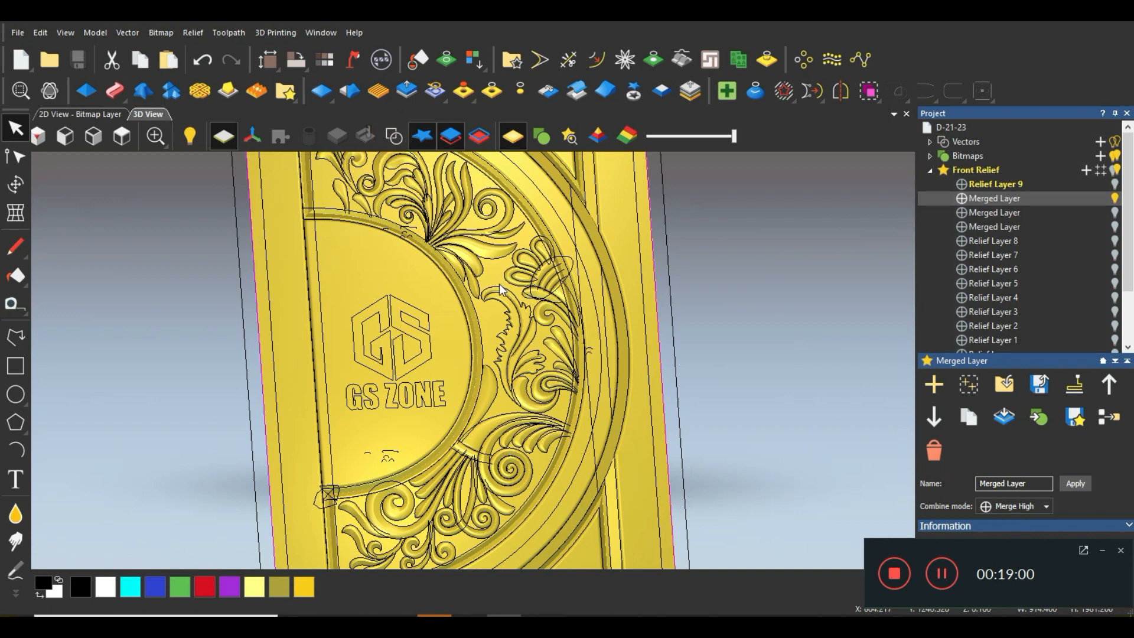
scroll(499, 285, "down", 5)
scroll(527, 391, "up", 4)
left_click_drag(527, 391, 588, 234)
left_click_drag(326, 377, 509, 419)
scroll(520, 420, "up", 2)
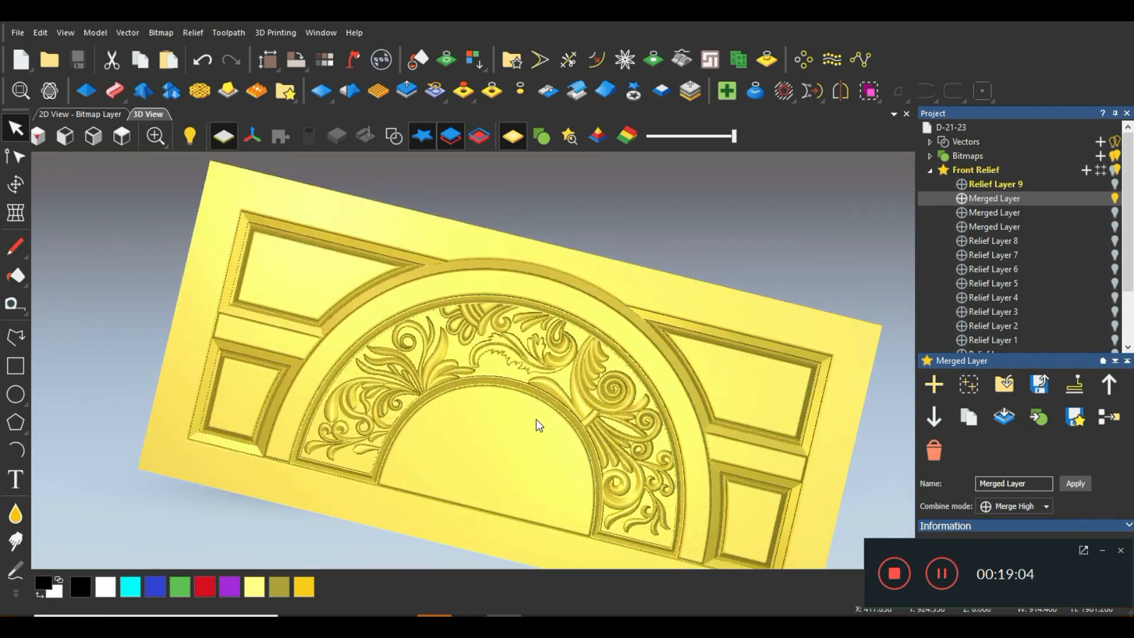
scroll(585, 426, "up", 3)
left_click_drag(581, 421, 626, 382)
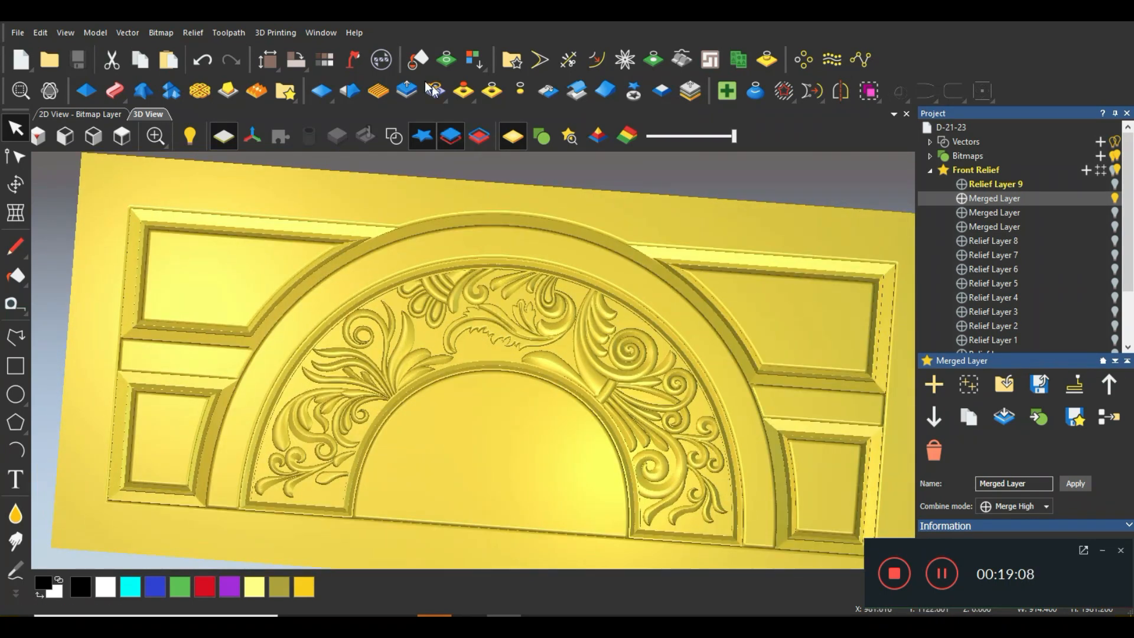
Apply the Soft Gold shading setup to the model and close the Lights And Material settings
left_click(352, 60)
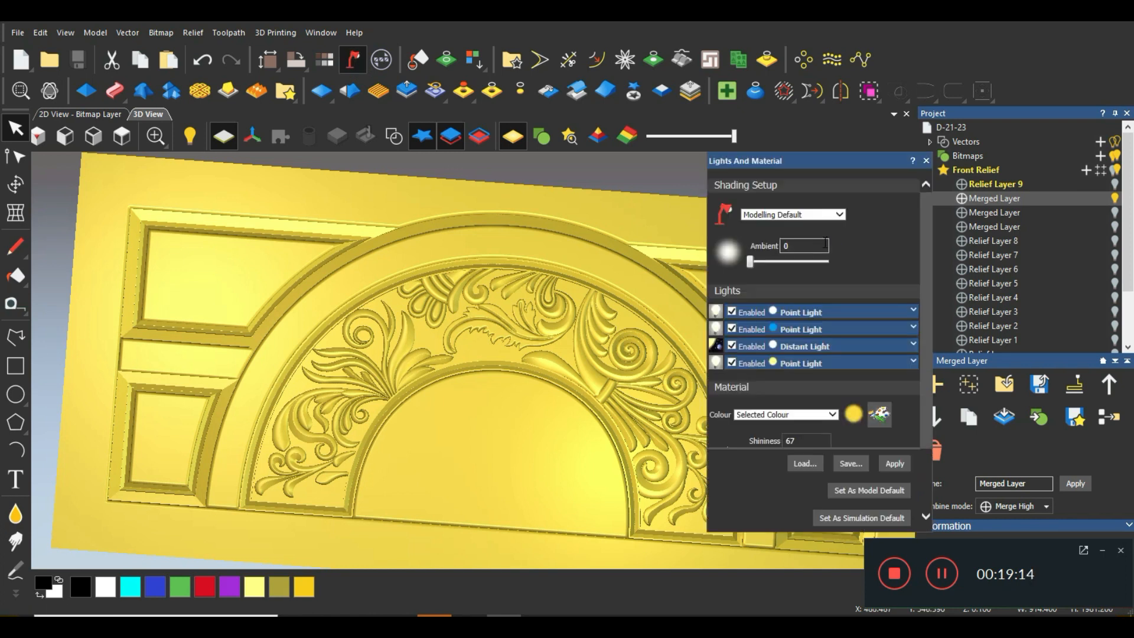
left_click(833, 223)
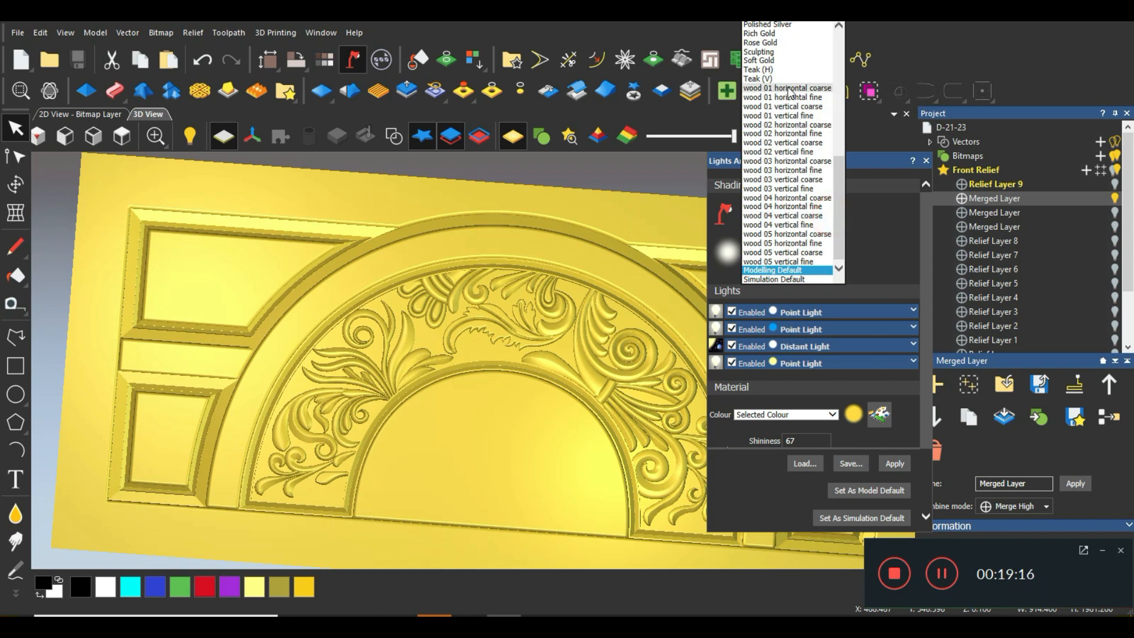
left_click(762, 60)
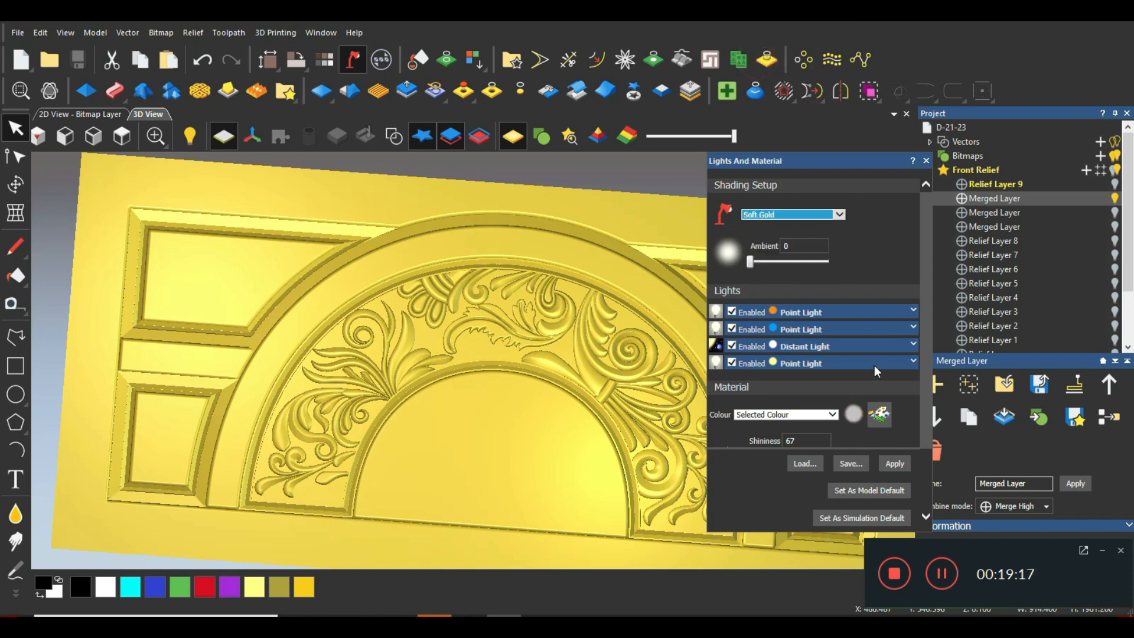
left_click(897, 466)
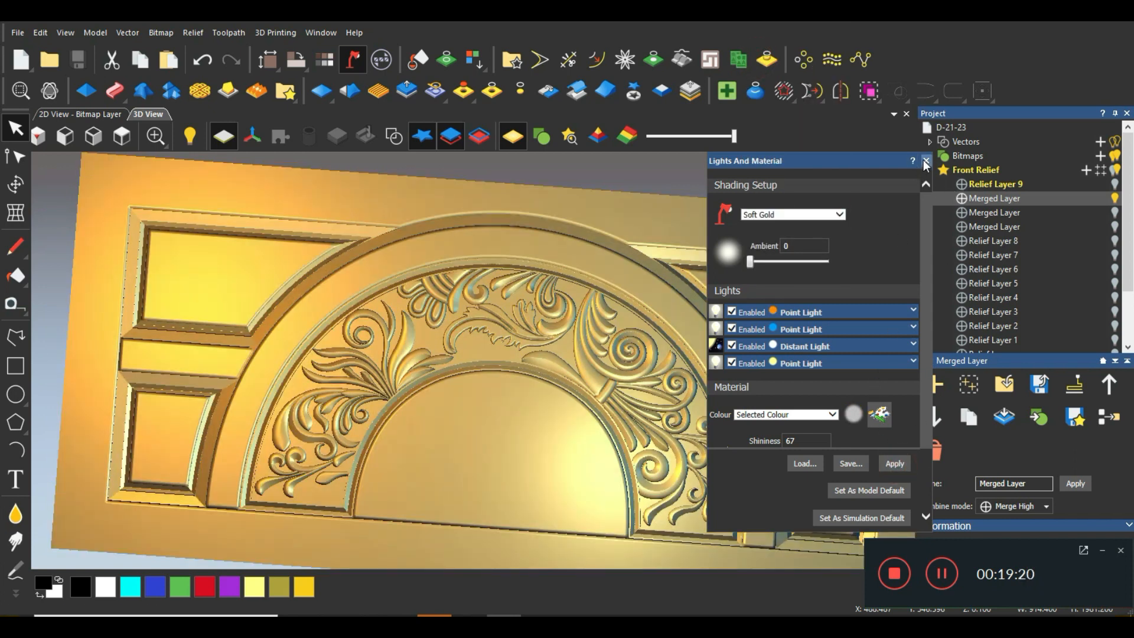
left_click(926, 160)
Examine the gold-shaded door relief from the front and in a sideways tilted view
scroll(569, 360, "down", 2)
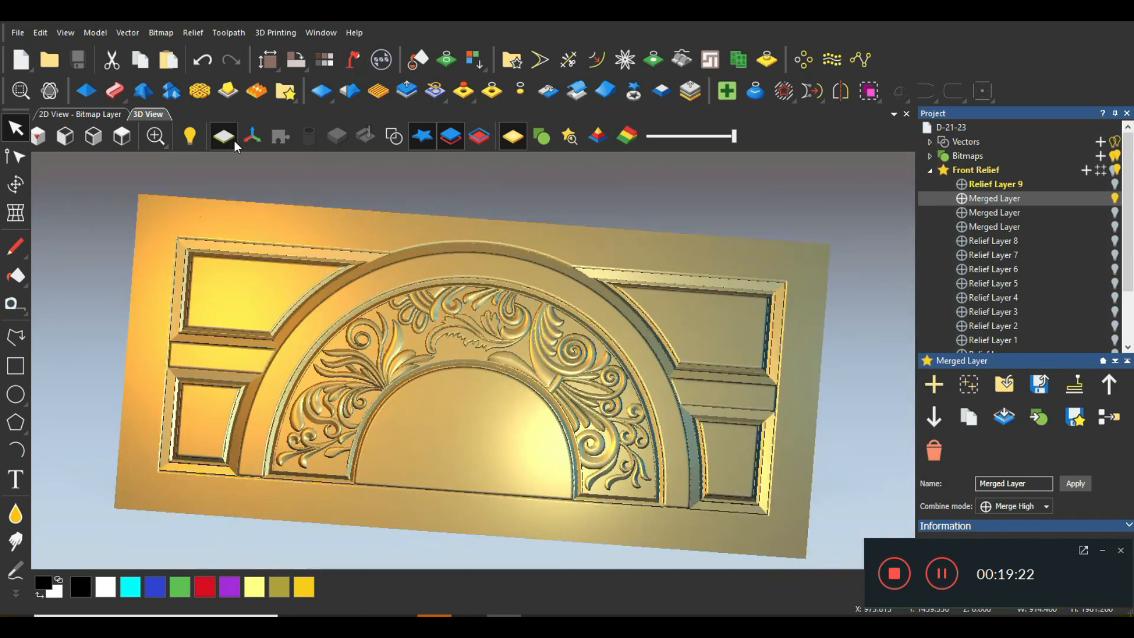
left_click(123, 136)
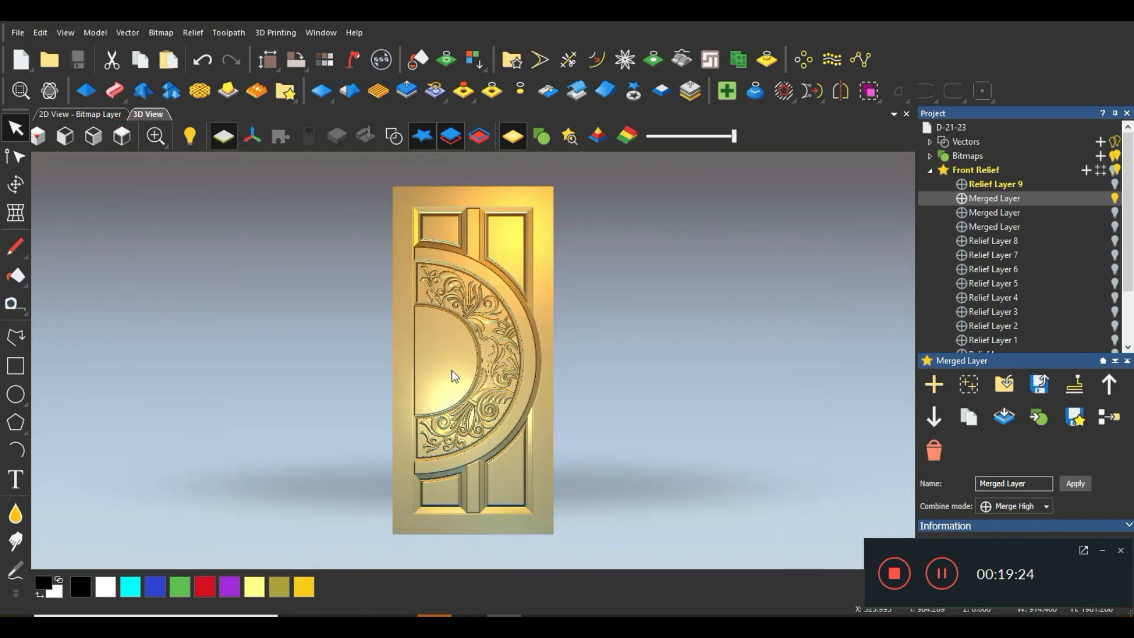
scroll(478, 416, "up", 3)
left_click_drag(562, 471, 840, 286)
left_click_drag(322, 348, 368, 424)
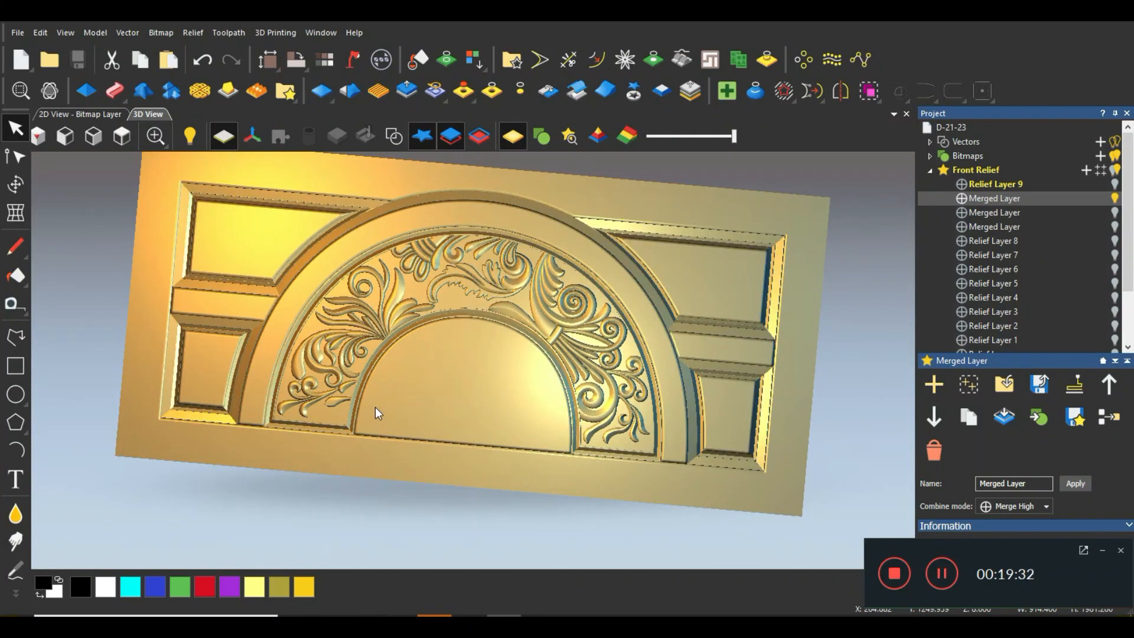